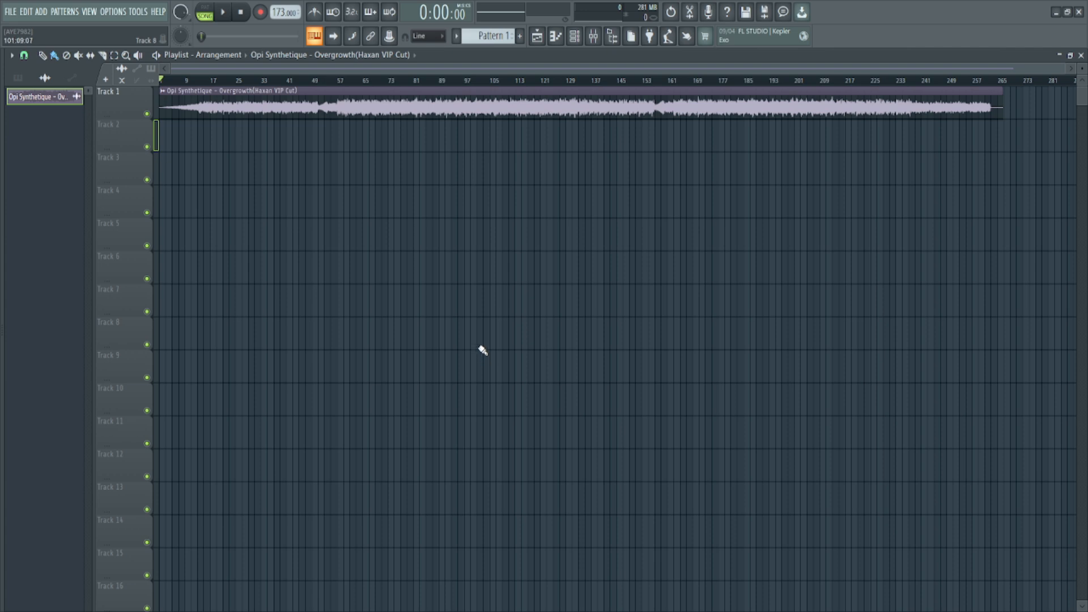
# - Add ZGameEditor Visualizer to the Master mixer track, set its window mode to Attached, and close the mixer
pyautogui.press('F9')
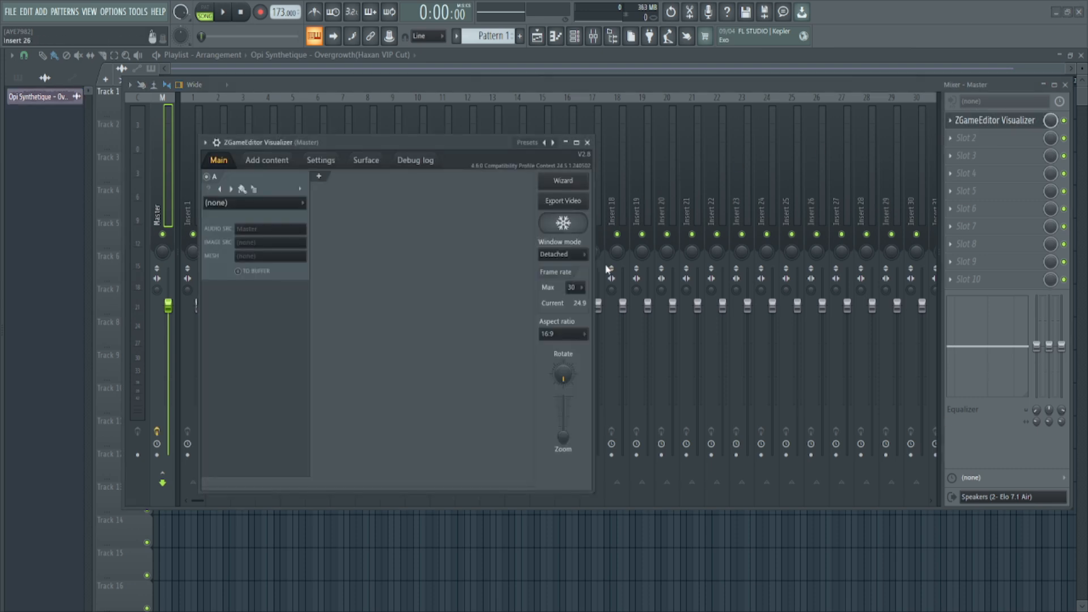
pyautogui.click(570, 273)
pyautogui.moveTo(413, 141); pyautogui.dragTo(579, 109)
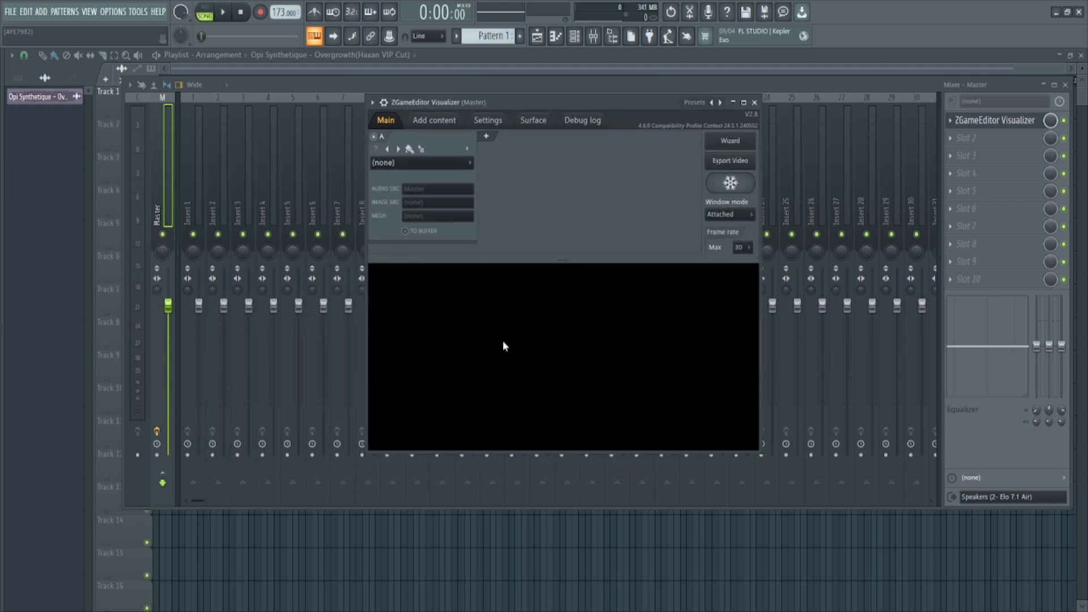
pyautogui.click(1065, 85)
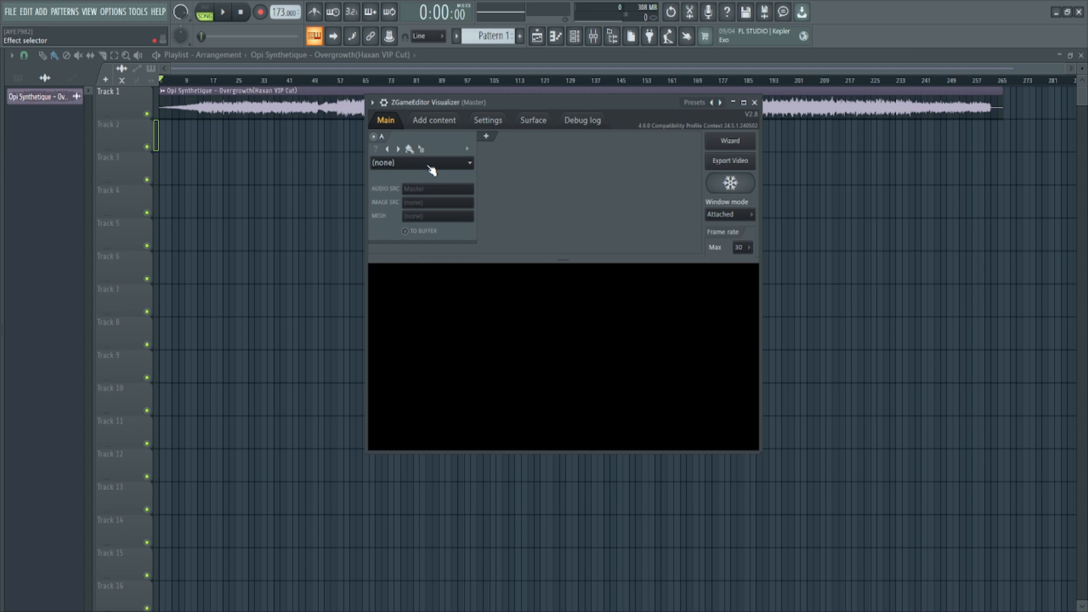
pyautogui.click(487, 138)
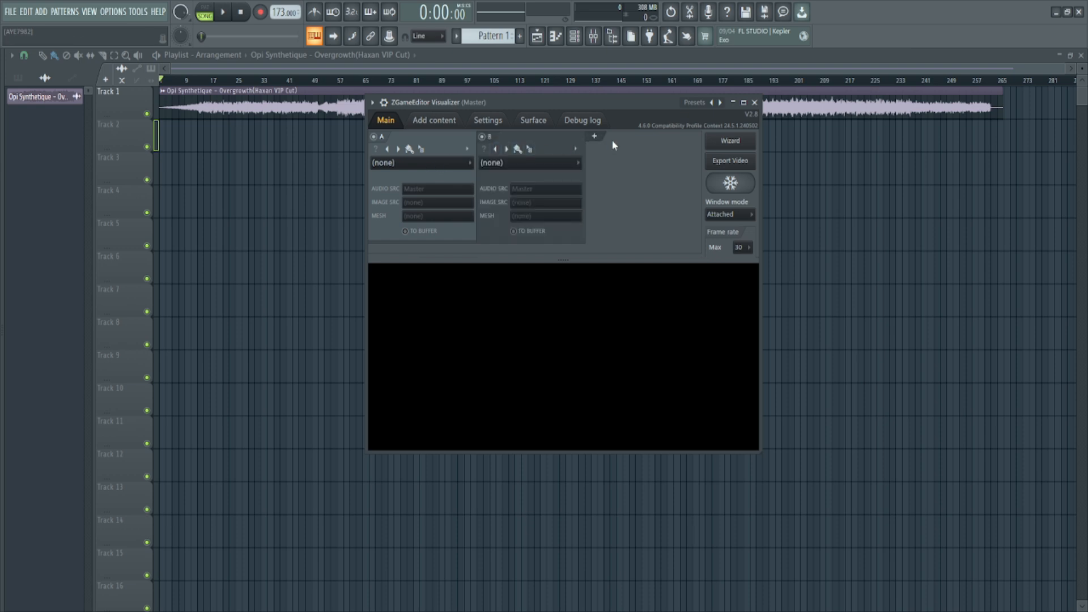
pyautogui.click(577, 151)
pyautogui.click(575, 355)
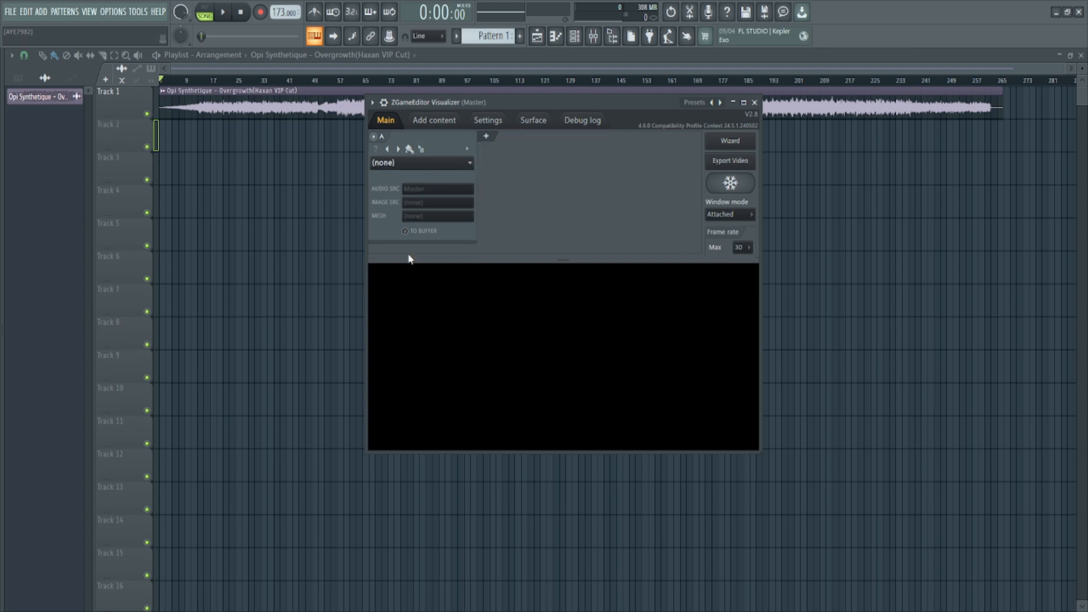
# - Load the HUD Free Line effect in layer A and enlarge the visualizer window to cover most of the workspace
pyautogui.click(525, 262)
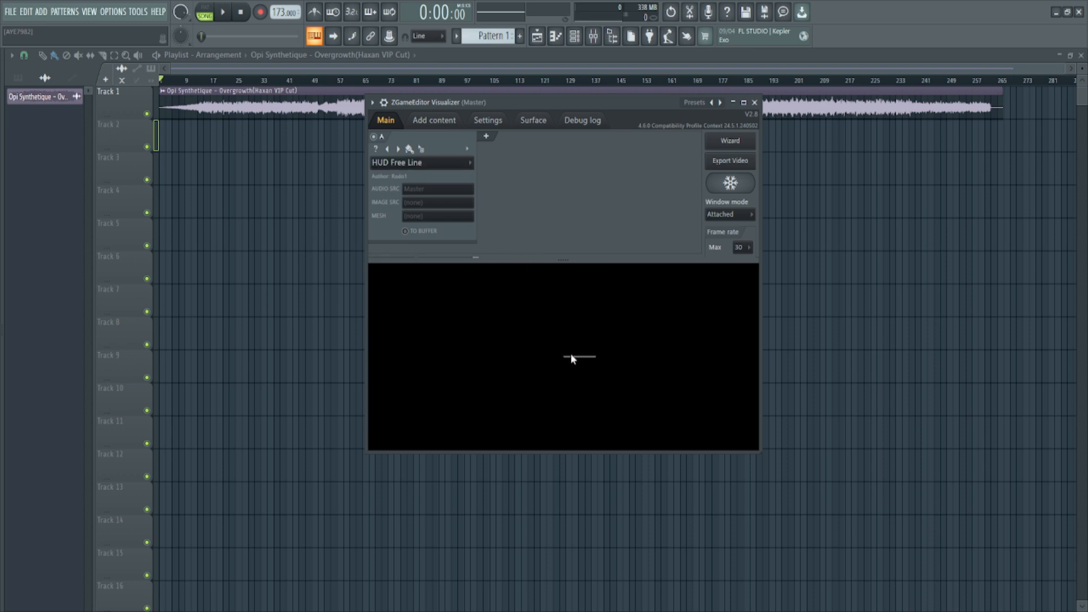
pyautogui.moveTo(563, 260); pyautogui.dragTo(563, 281)
pyautogui.moveTo(758, 452); pyautogui.dragTo(1068, 609)
pyautogui.moveTo(637, 120); pyautogui.dragTo(283, 54)
pyautogui.press('F9')
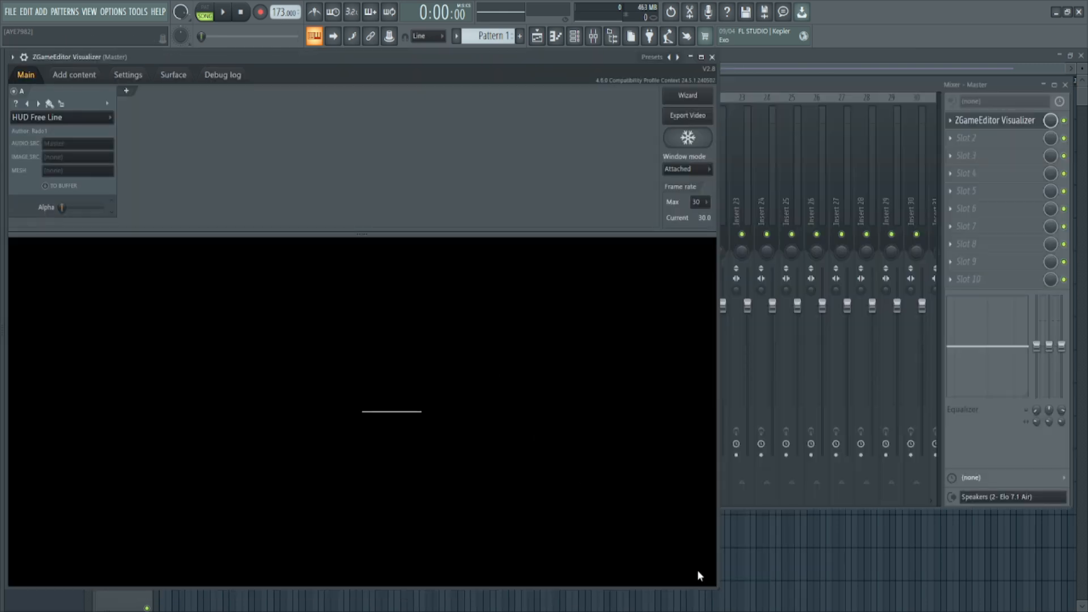
pyautogui.moveTo(716, 588); pyautogui.dragTo(814, 606)
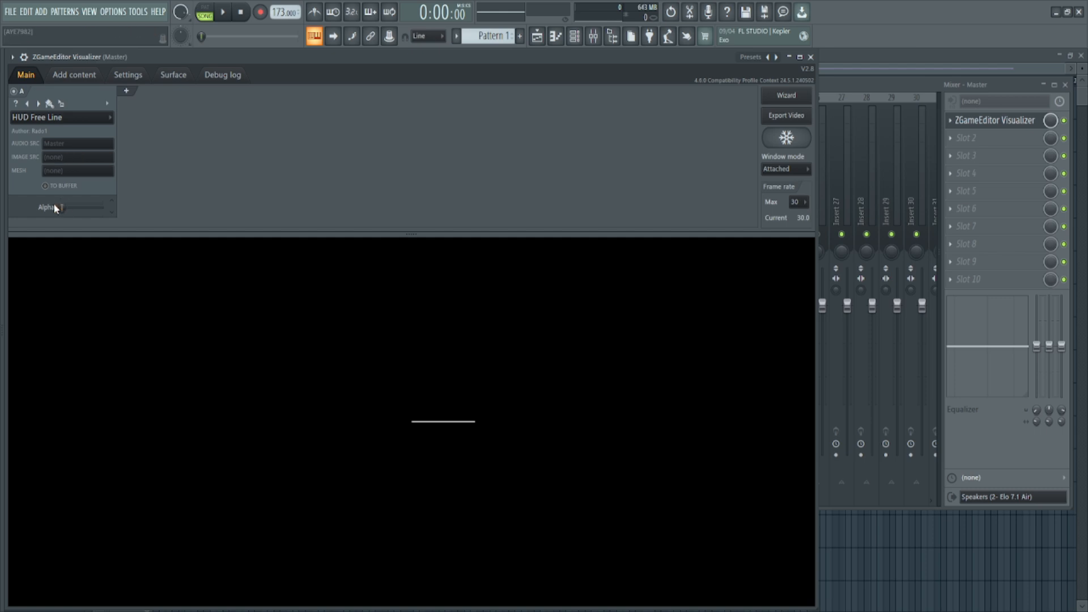
# - Enlarge the layer parameter area and thicken layer A's line by raising its line width and bold width
pyautogui.click(114, 214)
pyautogui.click(113, 213)
pyautogui.moveTo(108, 233); pyautogui.dragTo(114, 347)
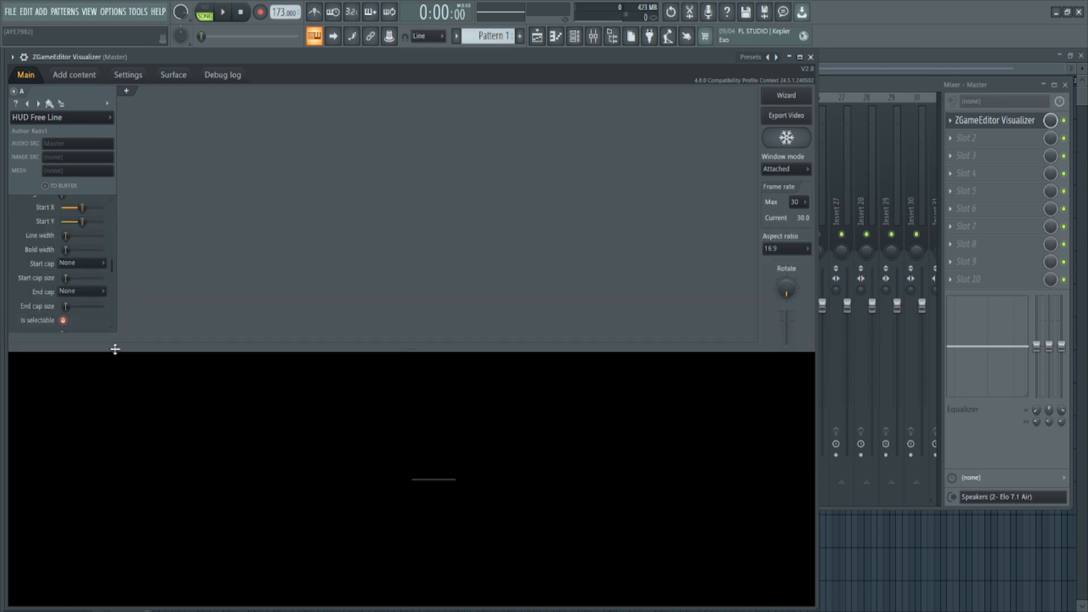
pyautogui.moveTo(113, 267); pyautogui.dragTo(75, 295)
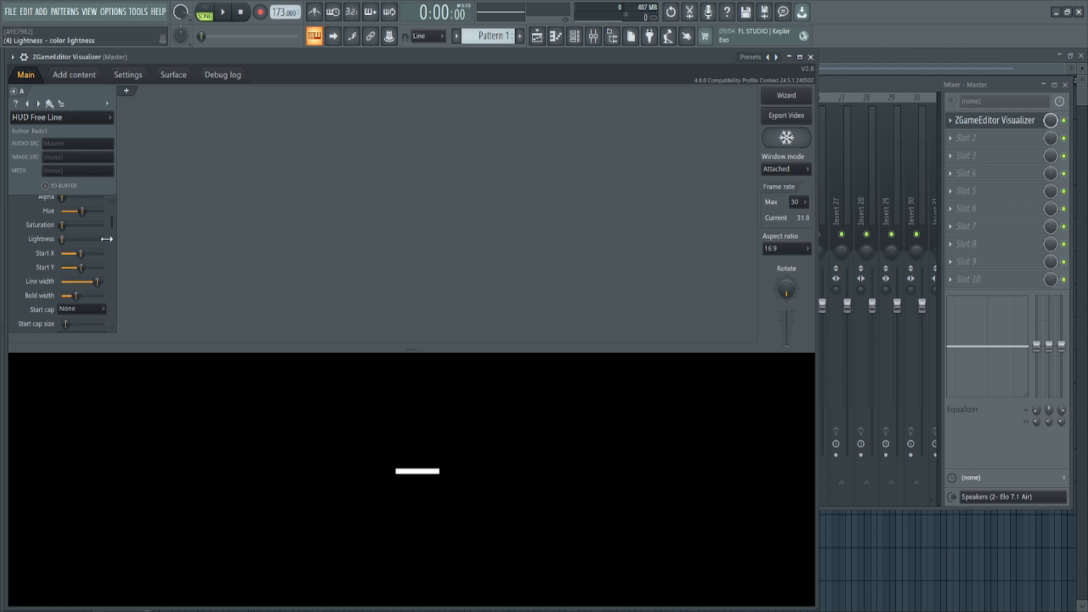
# - Lengthen and slant layer A's line down to the right, shift it right of centre, and set line width to 76%
pyautogui.moveTo(112, 223); pyautogui.dragTo(90, 326)
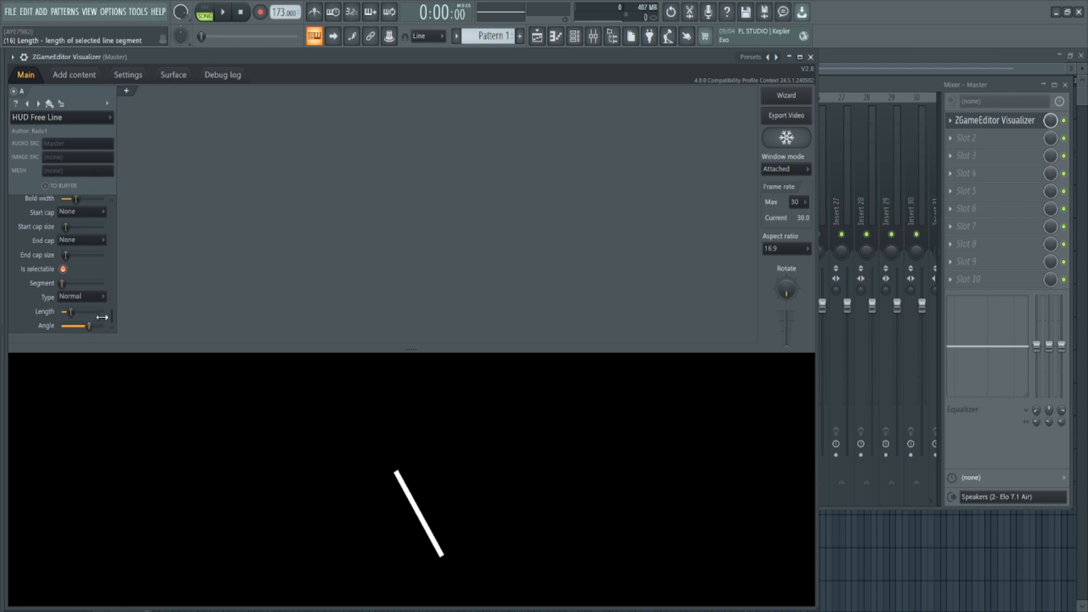
pyautogui.scroll(1, 113, 311)
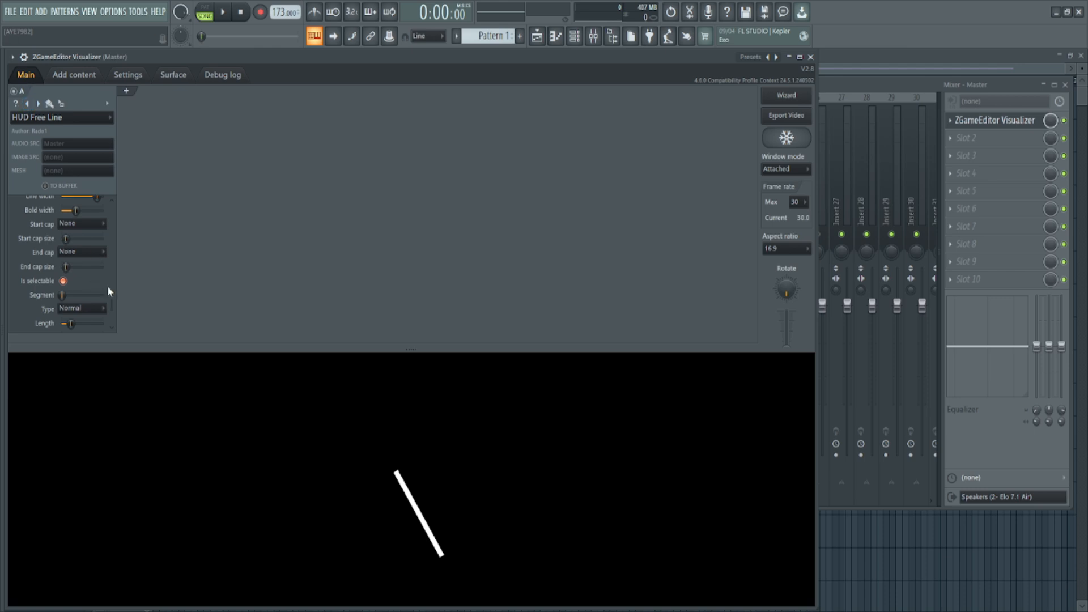
pyautogui.moveTo(113, 312); pyautogui.dragTo(88, 243)
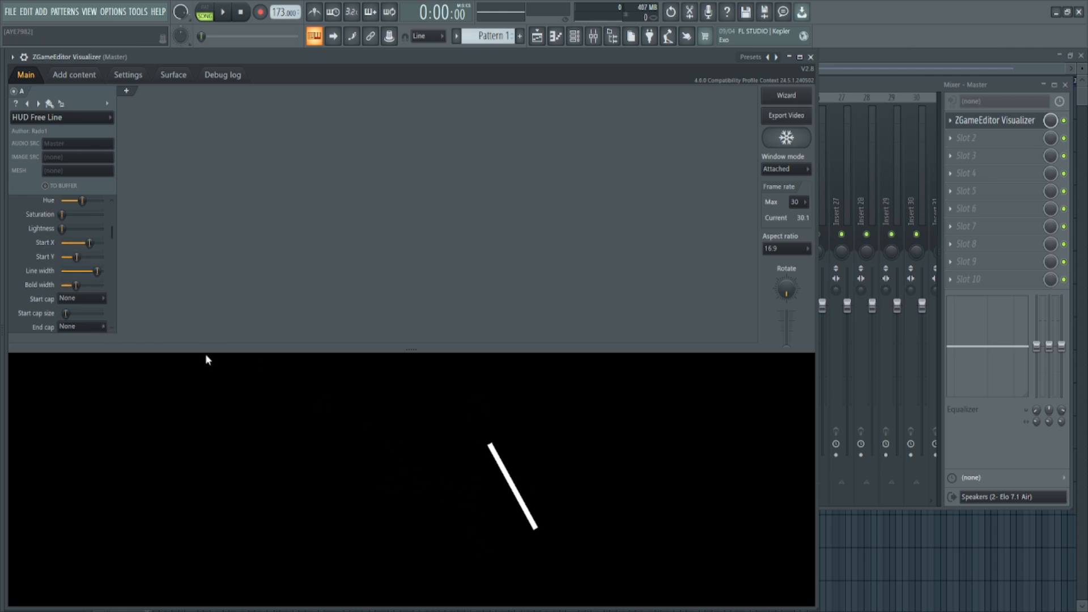
pyautogui.moveTo(97, 271); pyautogui.dragTo(93, 271)
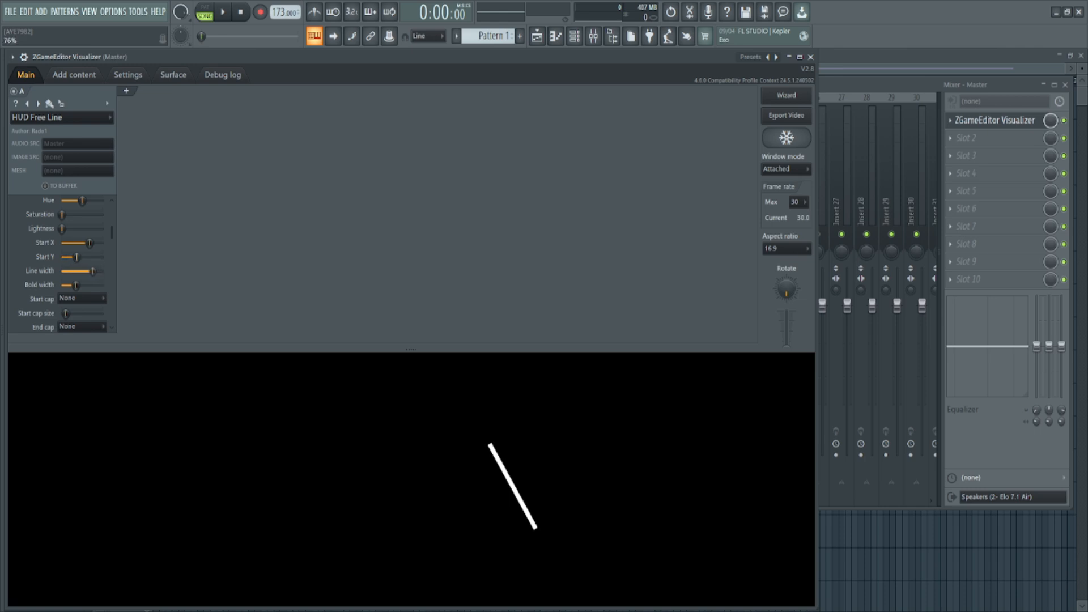
# - Clone layer A into layer B, then reposition and angle the copy to form the left side of a triangle
pyautogui.click(108, 104)
pyautogui.click(147, 132)
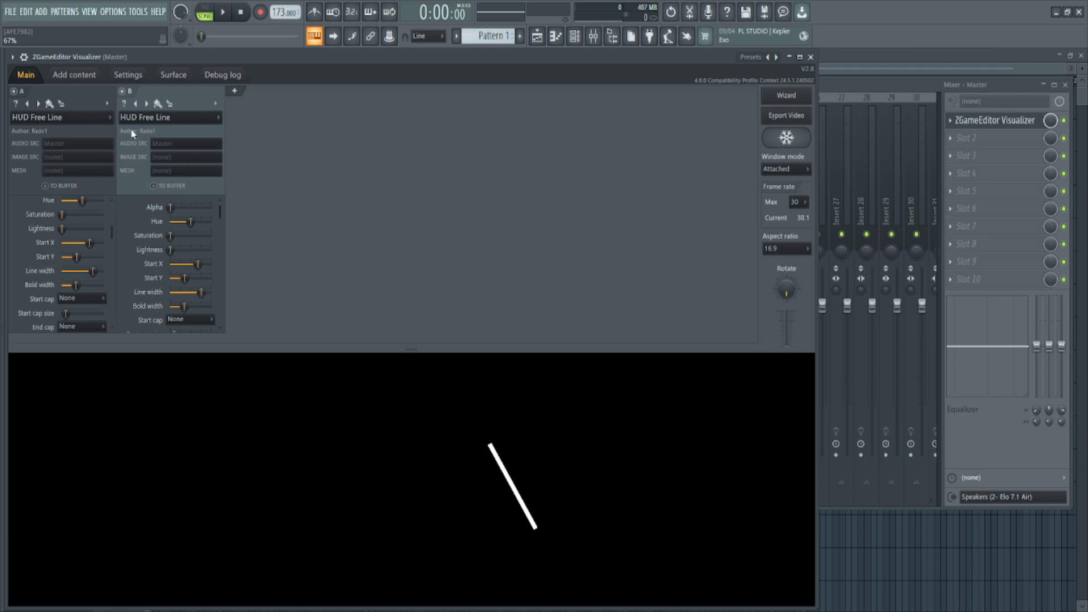
pyautogui.moveTo(201, 271); pyautogui.dragTo(194, 271)
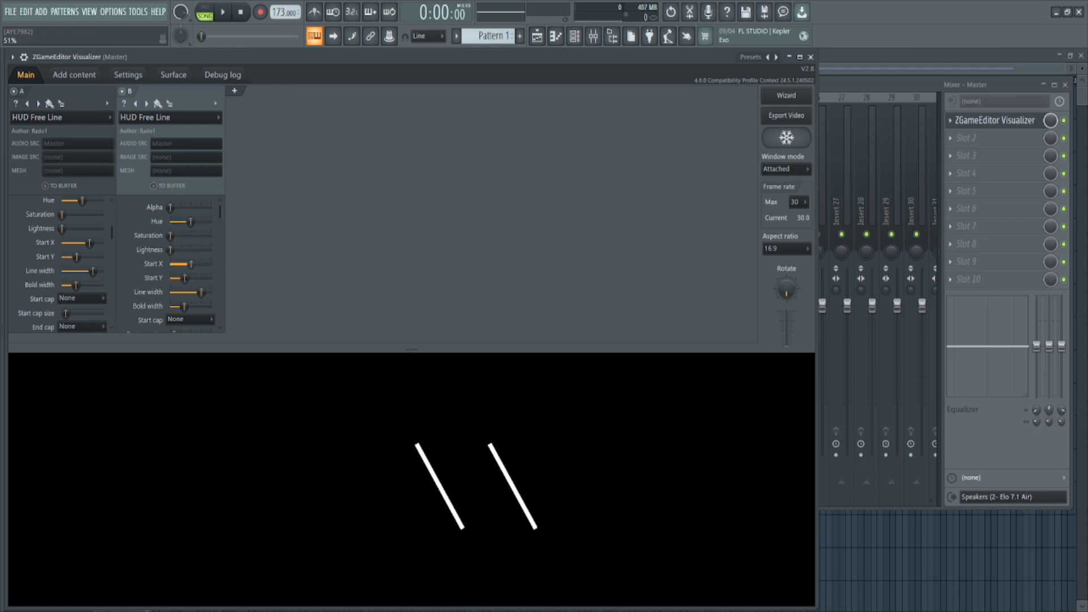
pyautogui.moveTo(219, 207); pyautogui.dragTo(195, 238)
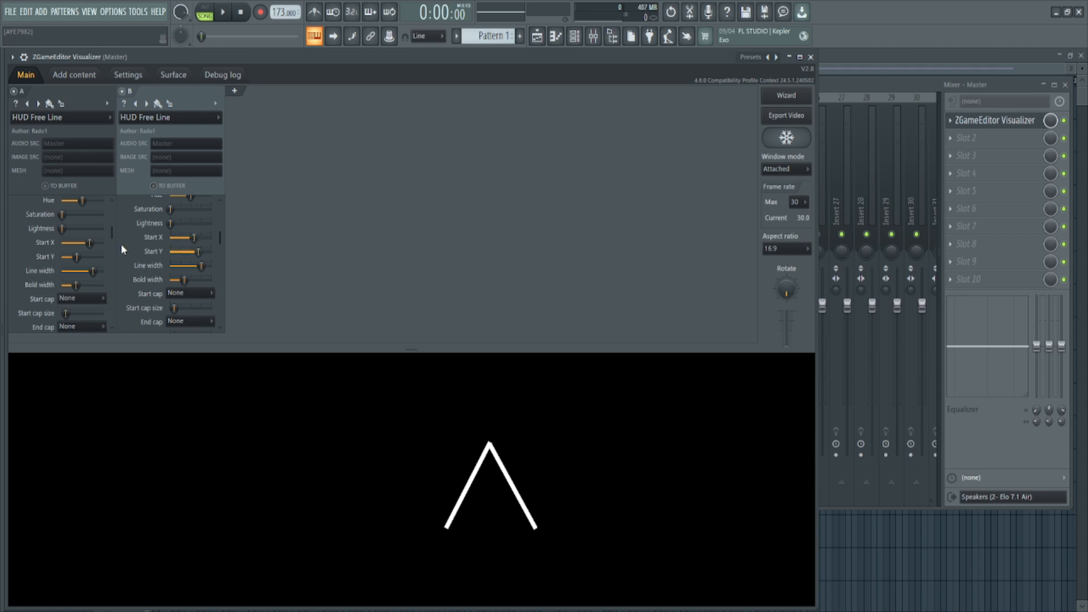
# - Fine-tune layer A's start position and length so its line meets layer B's line at the apex
pyautogui.moveTo(90, 243); pyautogui.dragTo(89, 243)
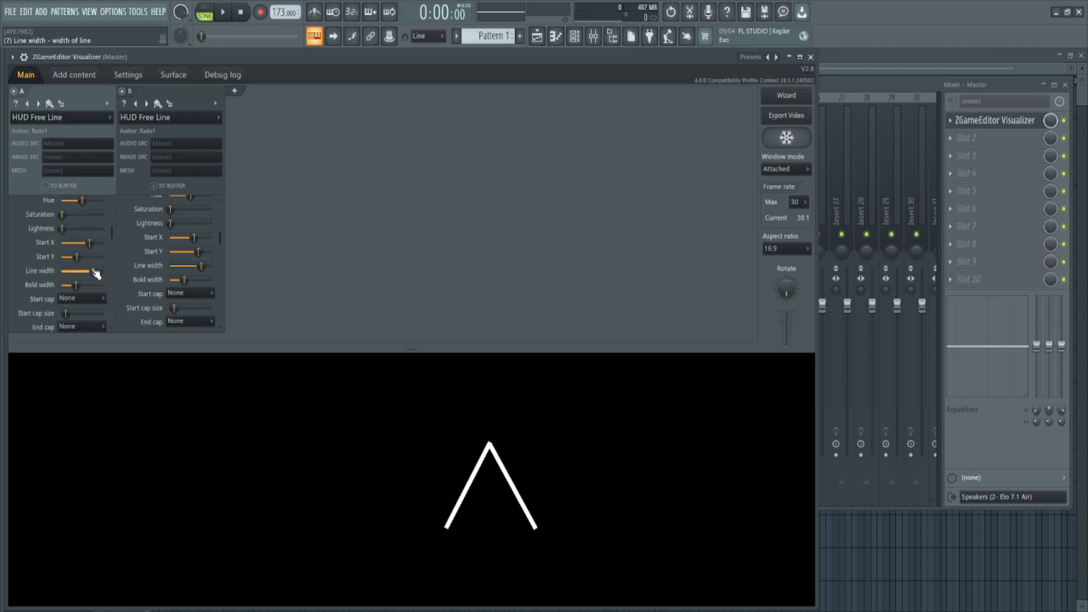
pyautogui.moveTo(82, 260); pyautogui.dragTo(94, 272)
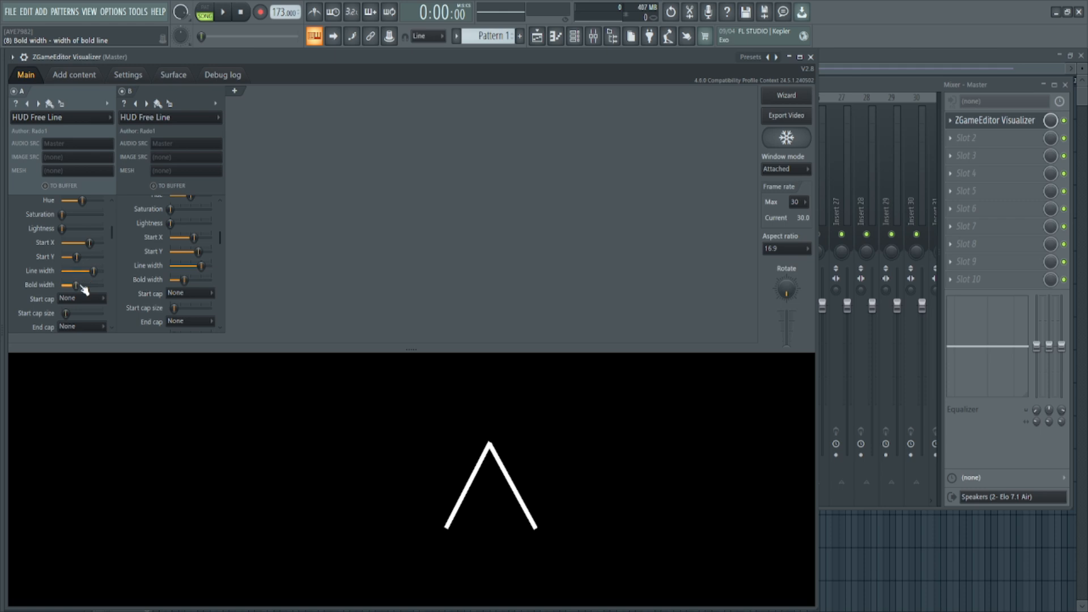
pyautogui.moveTo(111, 232); pyautogui.dragTo(73, 309)
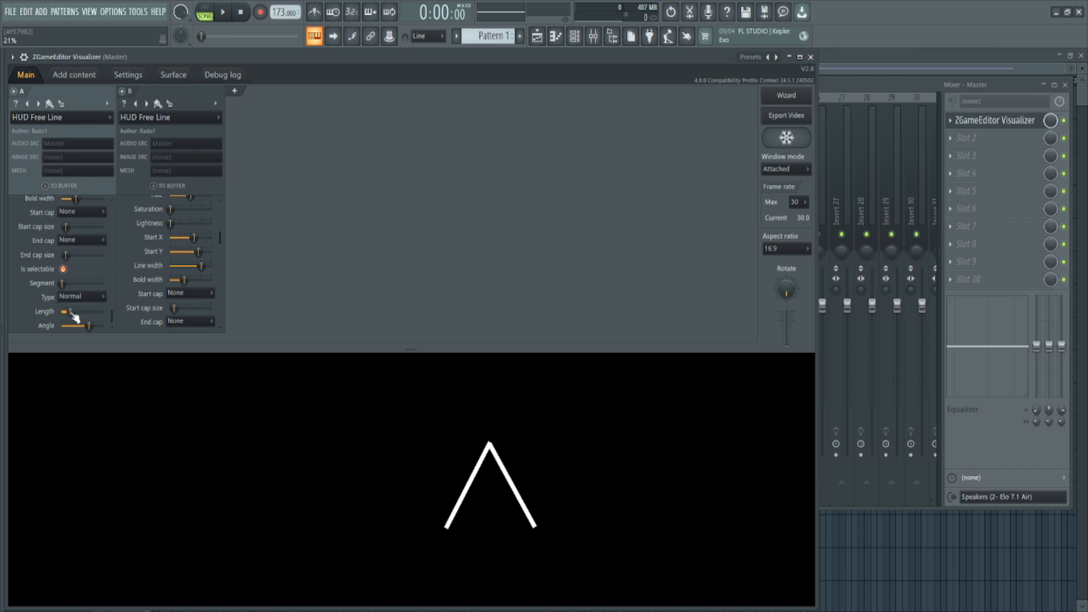
pyautogui.moveTo(111, 309); pyautogui.dragTo(79, 243)
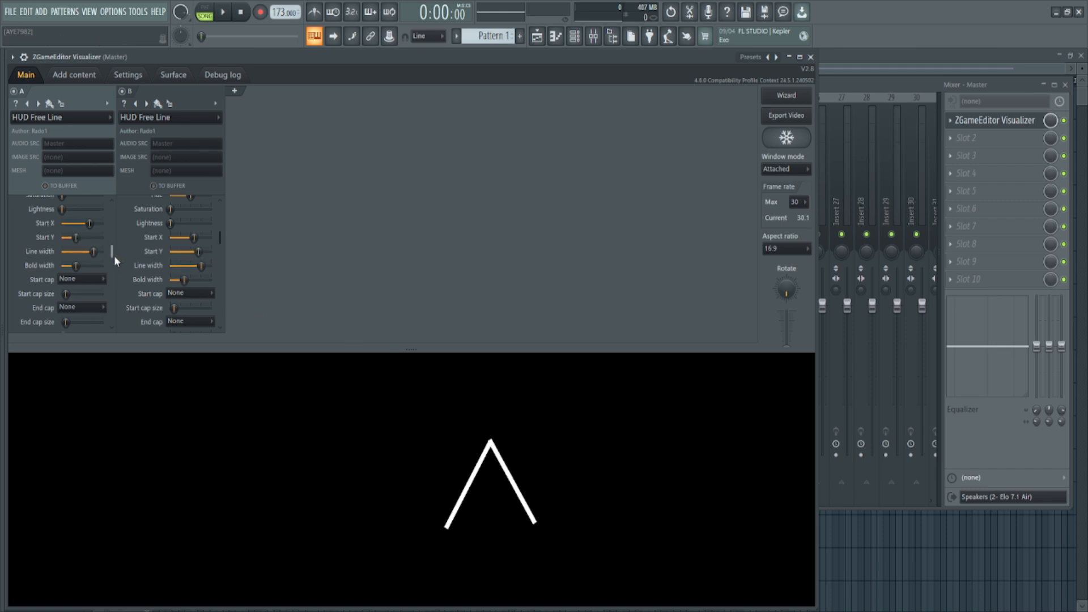
pyautogui.moveTo(76, 237); pyautogui.dragTo(94, 250)
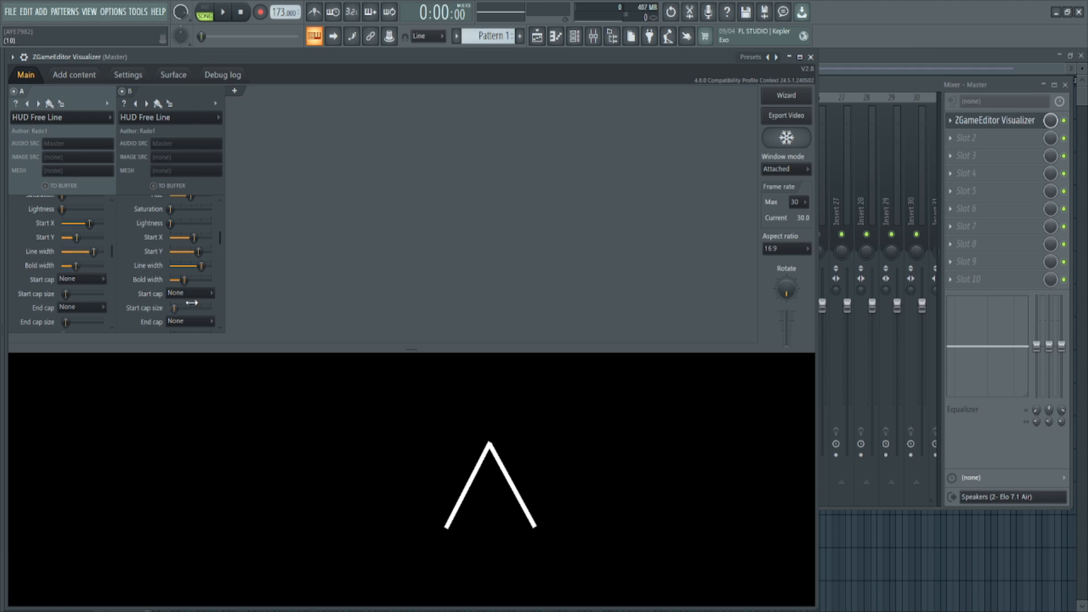
pyautogui.moveTo(89, 223); pyautogui.dragTo(89, 224)
pyautogui.scroll(-5, 114, 253)
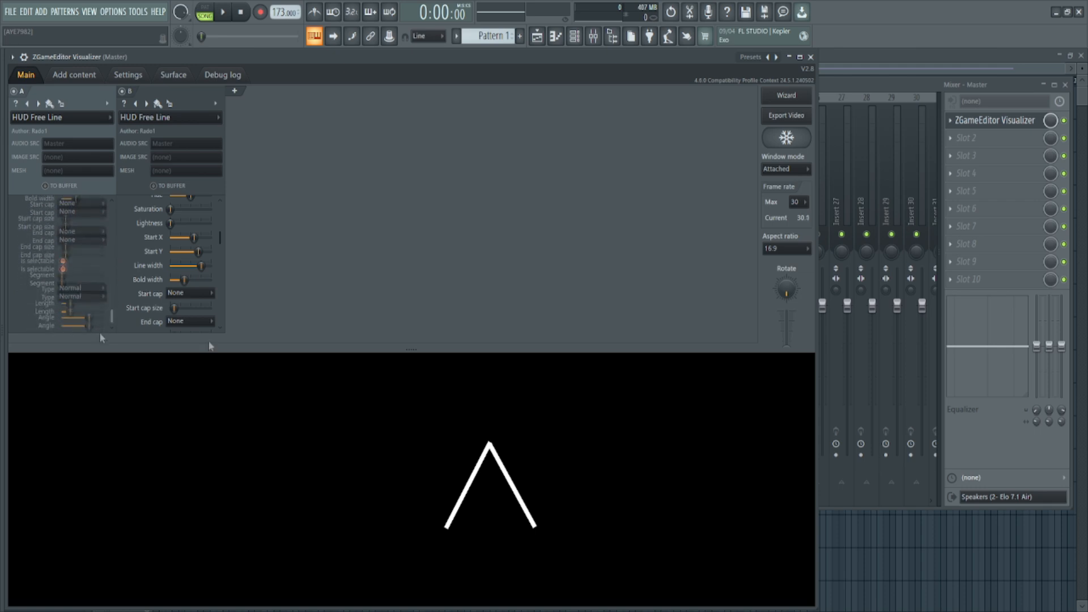
# - Clone layer B into layer C and position the copy horizontally as the base that closes the triangle
pyautogui.click(215, 103)
pyautogui.click(250, 124)
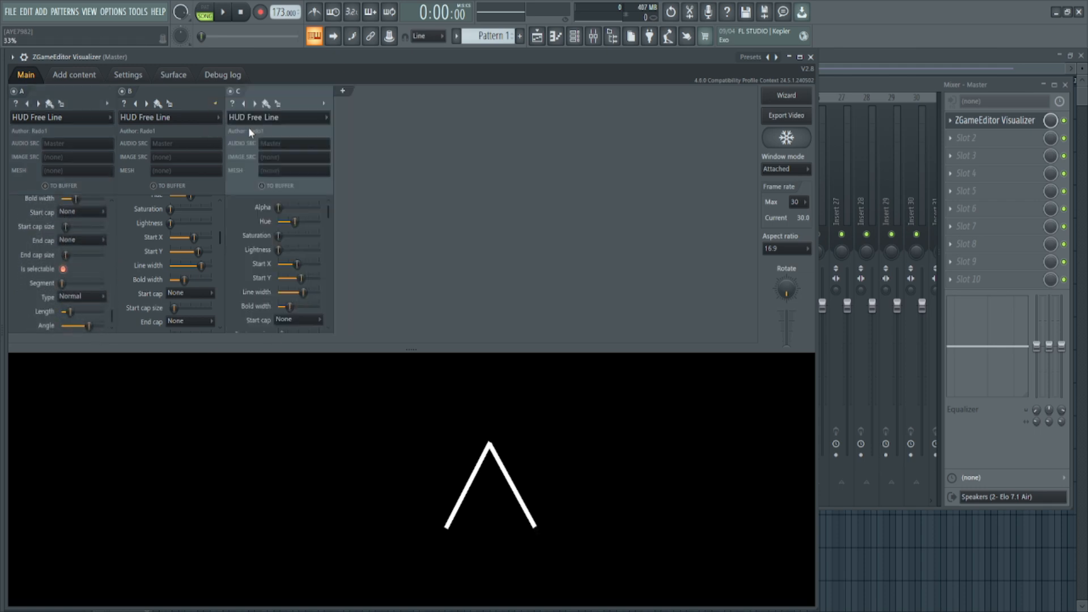
pyautogui.moveTo(91, 328); pyautogui.dragTo(103, 327)
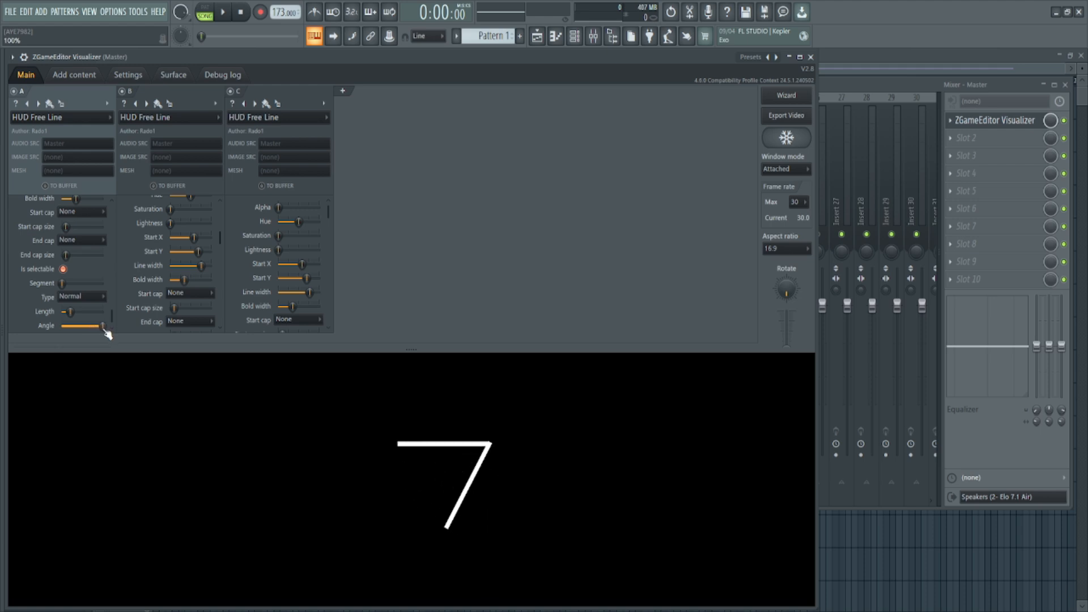
pyautogui.moveTo(103, 327); pyautogui.dragTo(90, 327)
pyautogui.moveTo(331, 218); pyautogui.dragTo(310, 226)
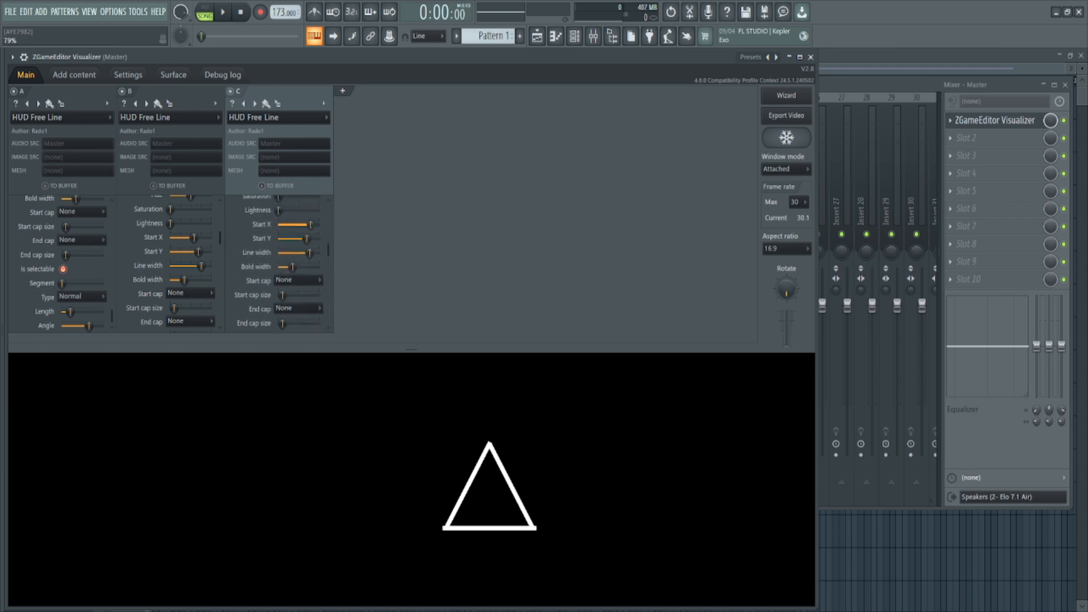
pyautogui.moveTo(311, 226); pyautogui.dragTo(312, 226)
# - Set the start cap of lines C, B and A to Circle 1 and enlarge each start cap size
pyautogui.moveTo(289, 292); pyautogui.dragTo(297, 295)
pyautogui.click(306, 281)
pyautogui.click(296, 302)
pyautogui.click(213, 297)
pyautogui.click(197, 319)
pyautogui.moveTo(177, 308); pyautogui.dragTo(190, 308)
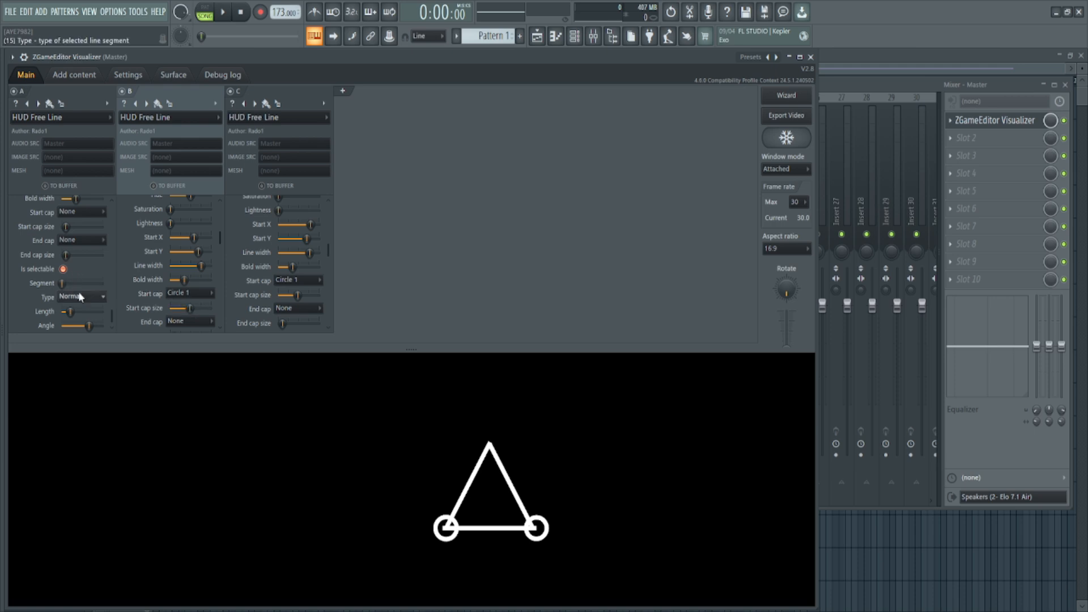
pyautogui.click(77, 232)
pyautogui.moveTo(66, 227); pyautogui.dragTo(81, 227)
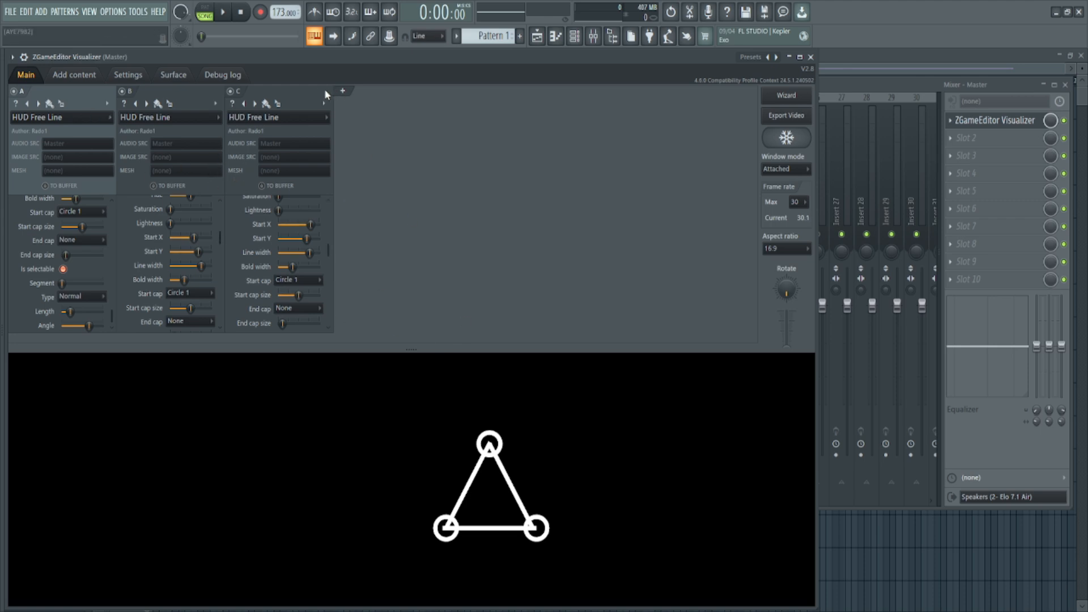
# - Add an Automator layer, assign its first three slots to layers A, B and C, and enable the first slot
pyautogui.click(345, 92)
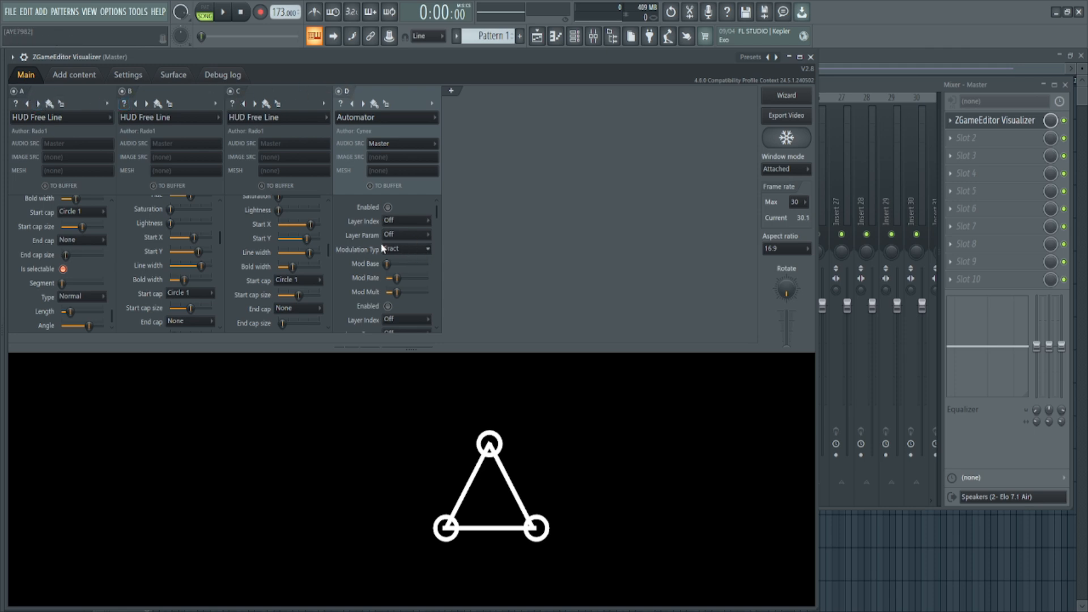
pyautogui.click(389, 26)
pyautogui.scroll(-3, 438, 216)
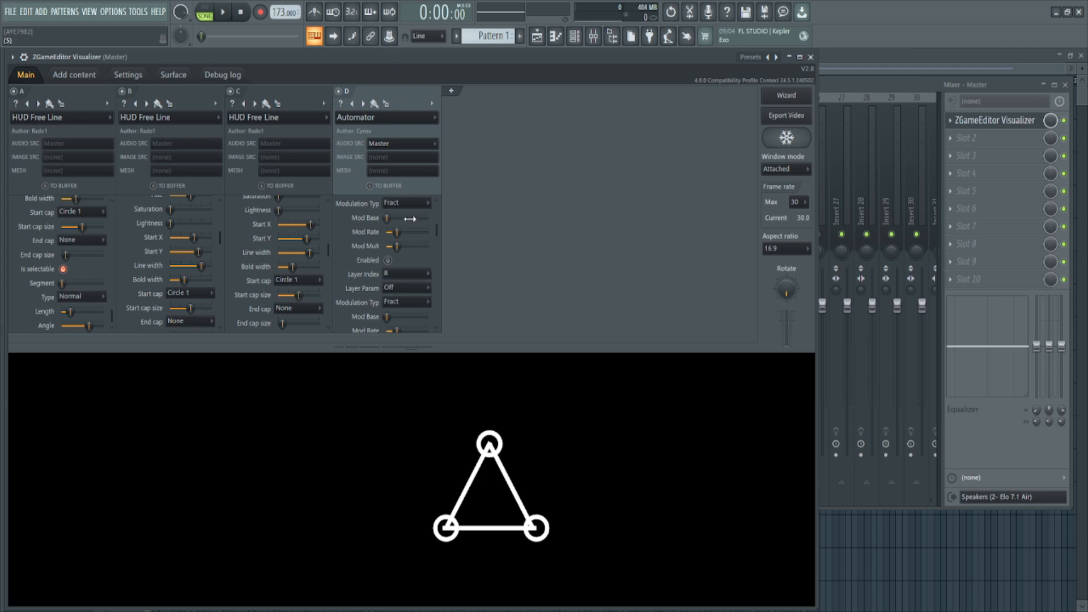
pyautogui.moveTo(437, 230); pyautogui.dragTo(441, 268)
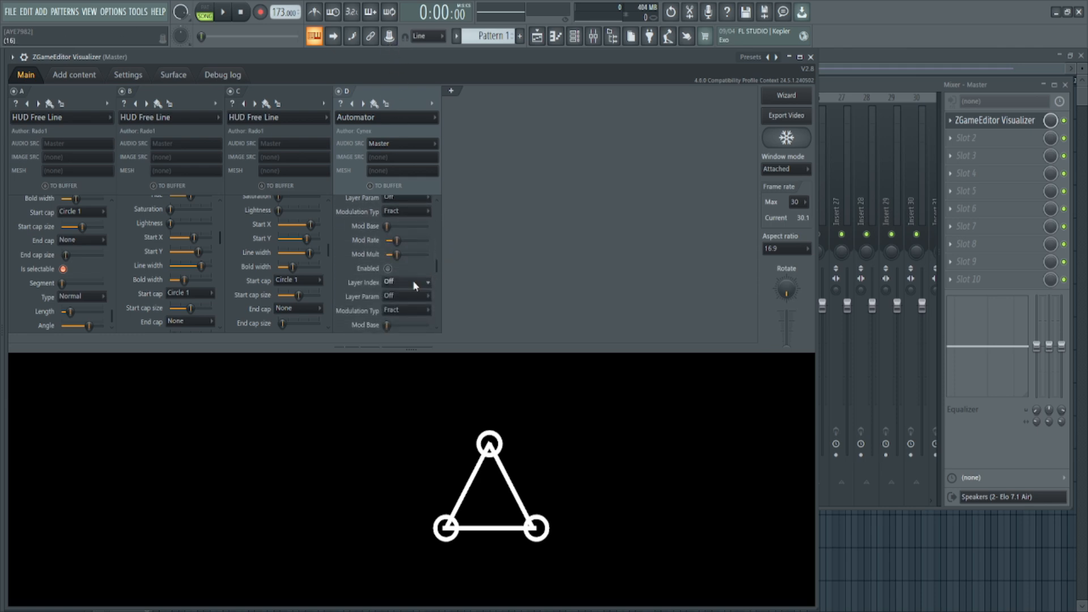
pyautogui.click(388, 50)
pyautogui.moveTo(437, 271); pyautogui.dragTo(437, 213)
pyautogui.click(389, 207)
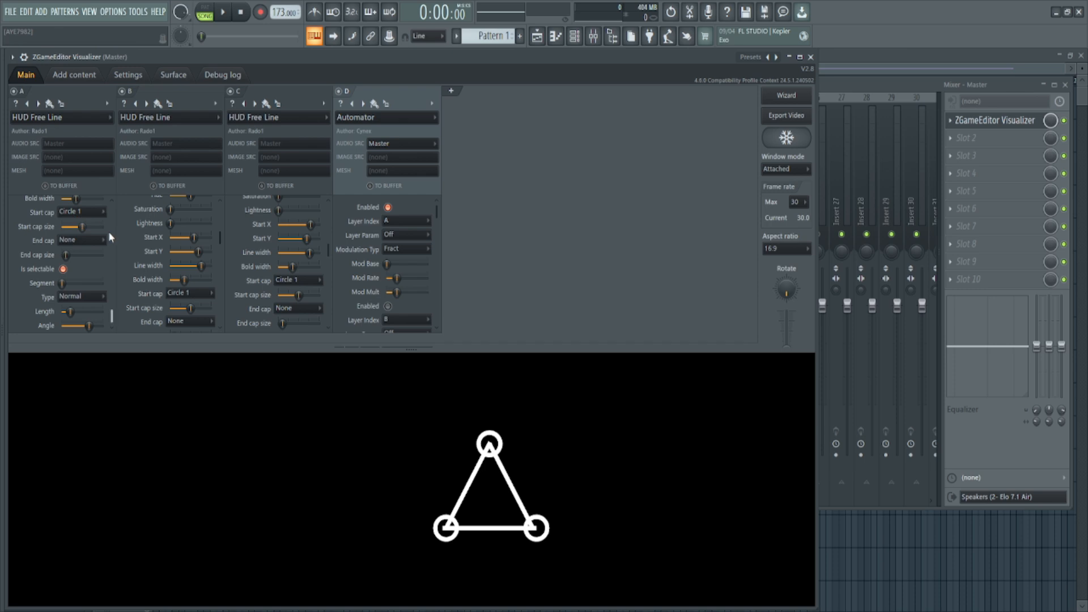
# - Set Layer Param to 10 in the Automator's A, B and C slots and enable the B and C slots
pyautogui.moveTo(110, 318); pyautogui.dragTo(100, 276)
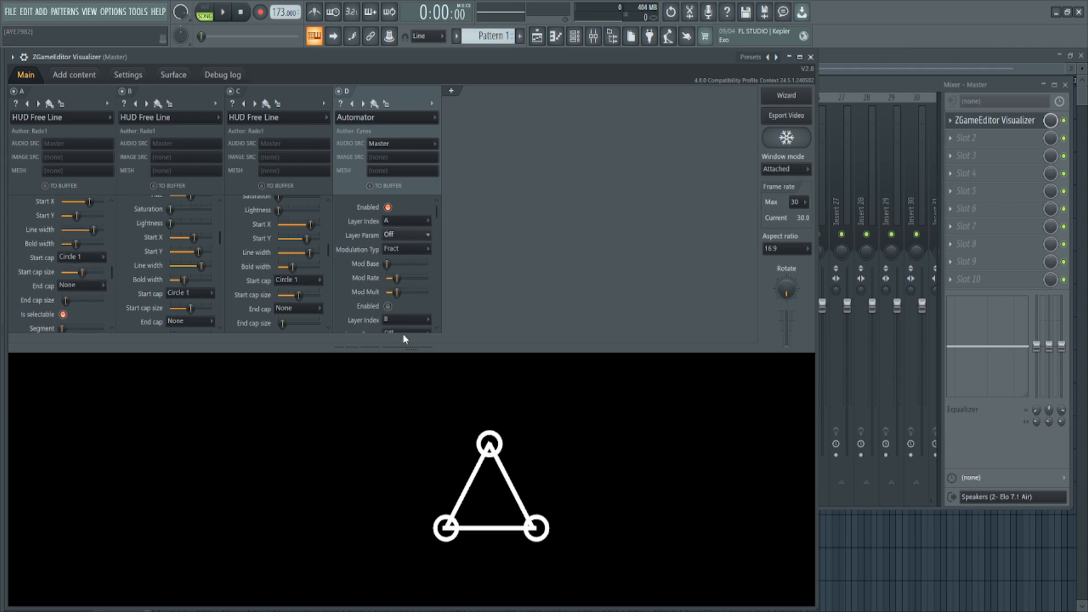
pyautogui.scroll(-3, 437, 224)
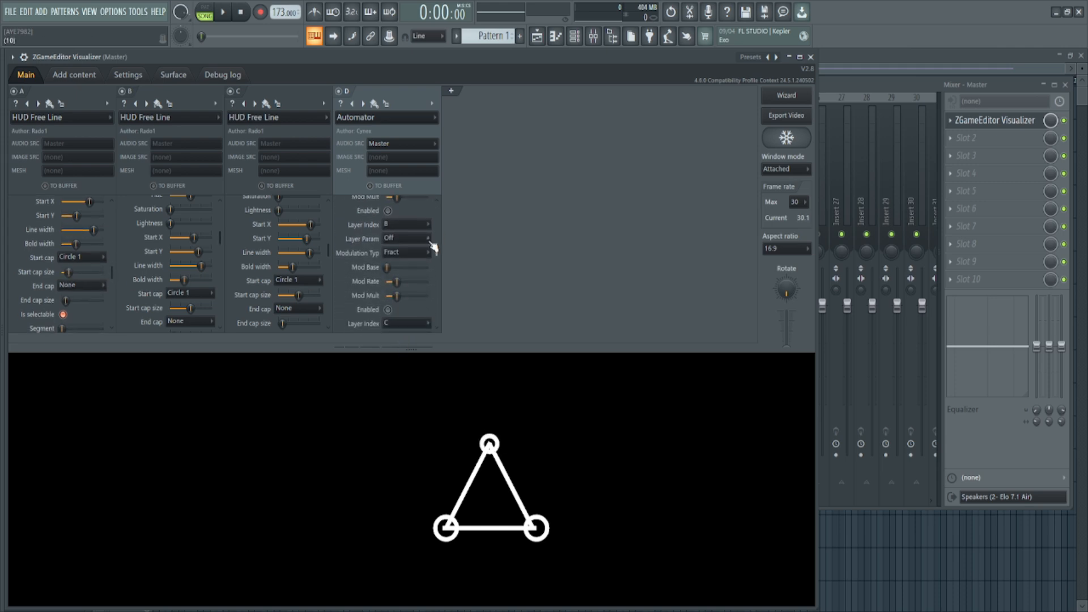
pyautogui.click(405, 348)
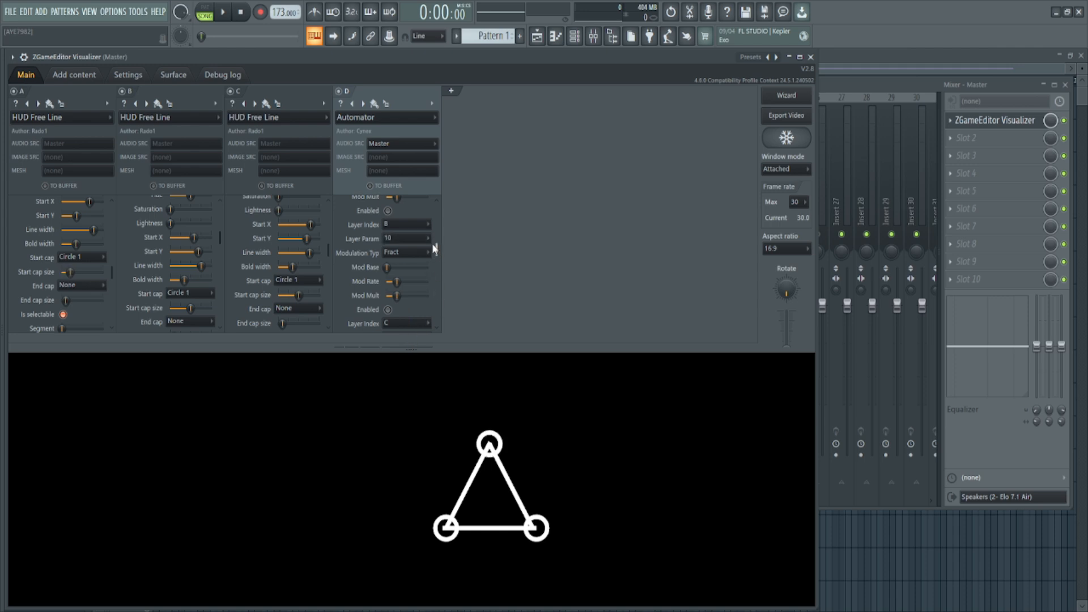
pyautogui.moveTo(439, 253); pyautogui.dragTo(438, 277)
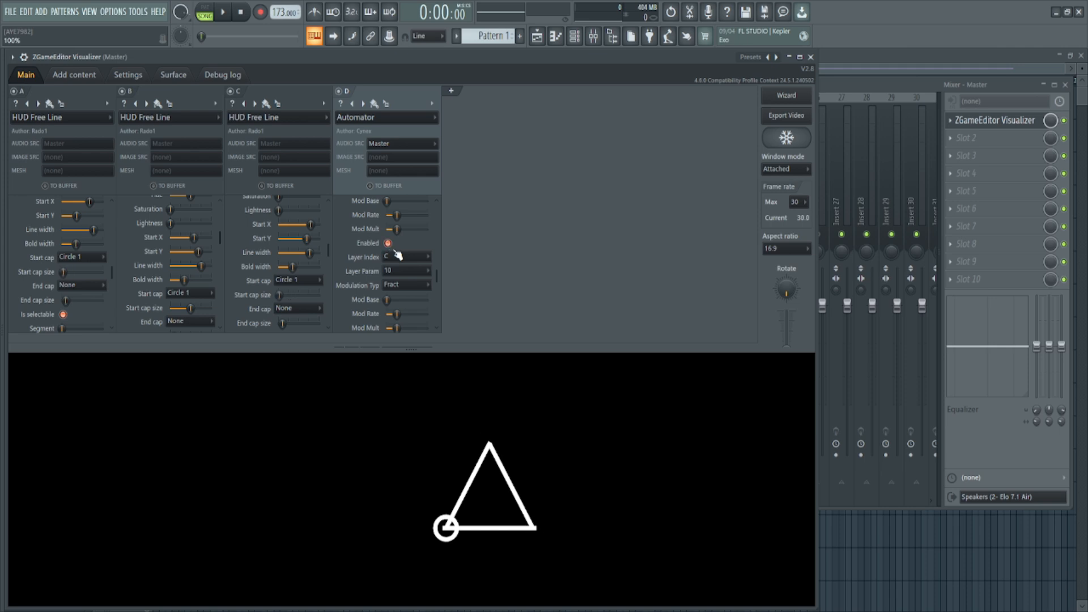
# - Set the modulation type of the Automator's A, B and C slots to SpecBandPos
pyautogui.moveTo(438, 274); pyautogui.dragTo(438, 217)
pyautogui.click(389, 237)
pyautogui.click(424, 251)
pyautogui.click(418, 322)
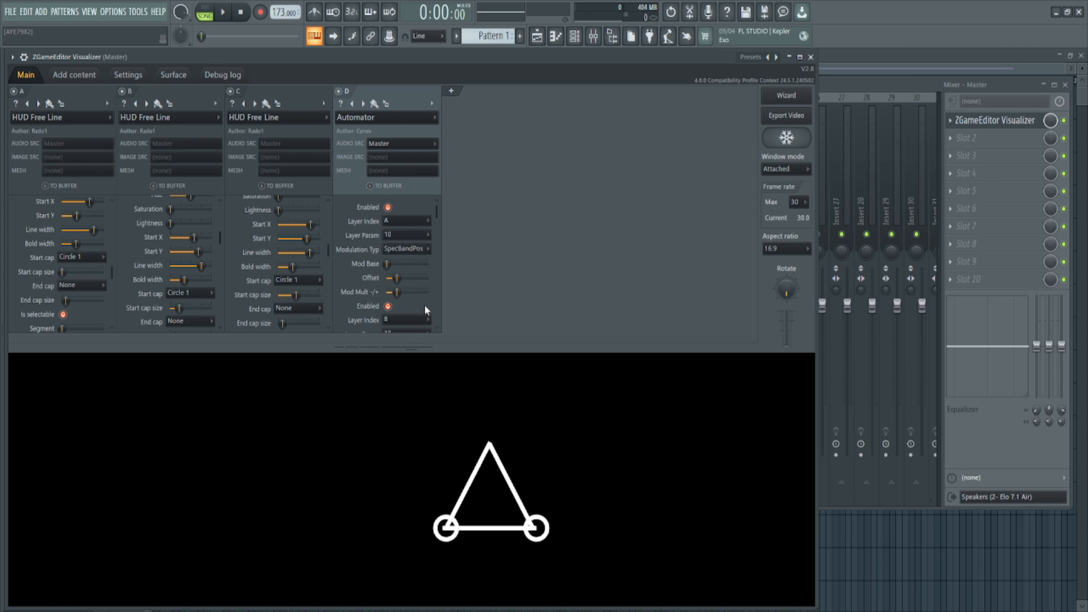
pyautogui.moveTo(438, 216); pyautogui.dragTo(440, 284)
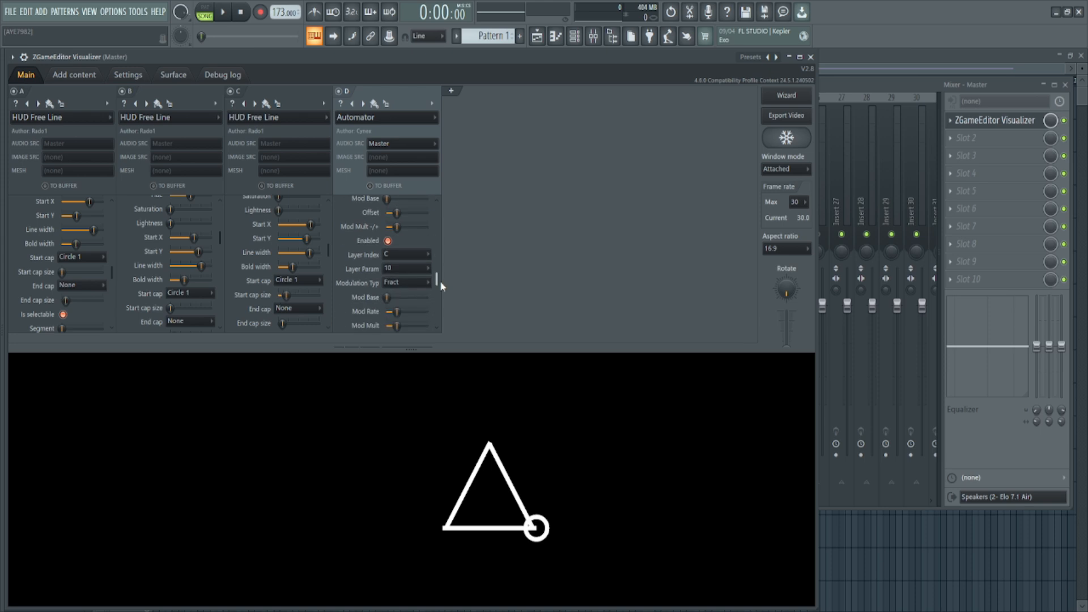
pyautogui.click(422, 271)
pyautogui.click(413, 353)
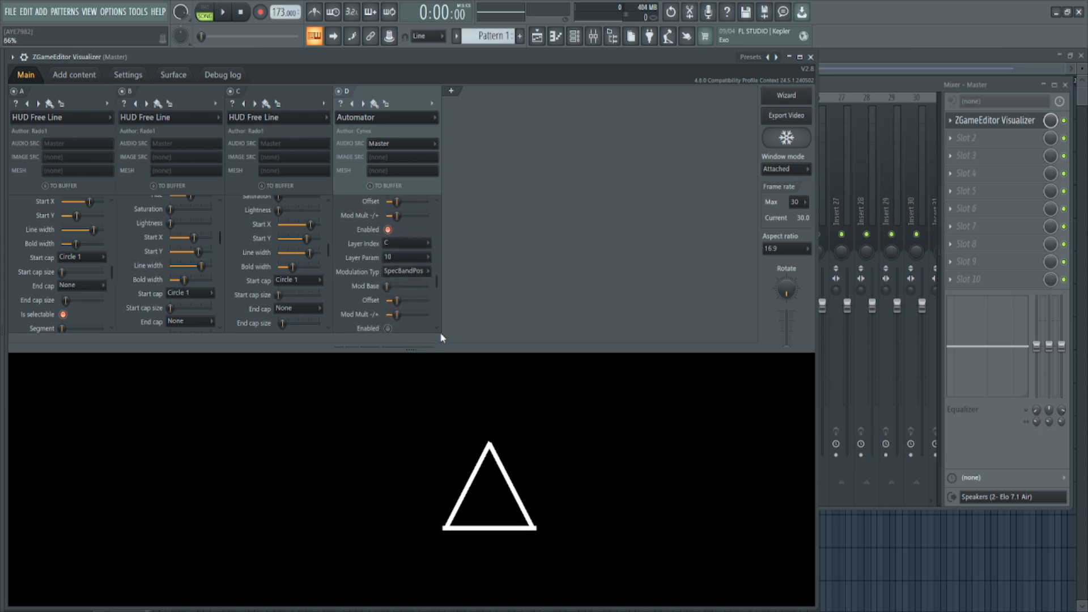
# - Start song playback and clone Automator layer D into layer E
pyautogui.click(224, 12)
pyautogui.moveTo(436, 282); pyautogui.dragTo(443, 311)
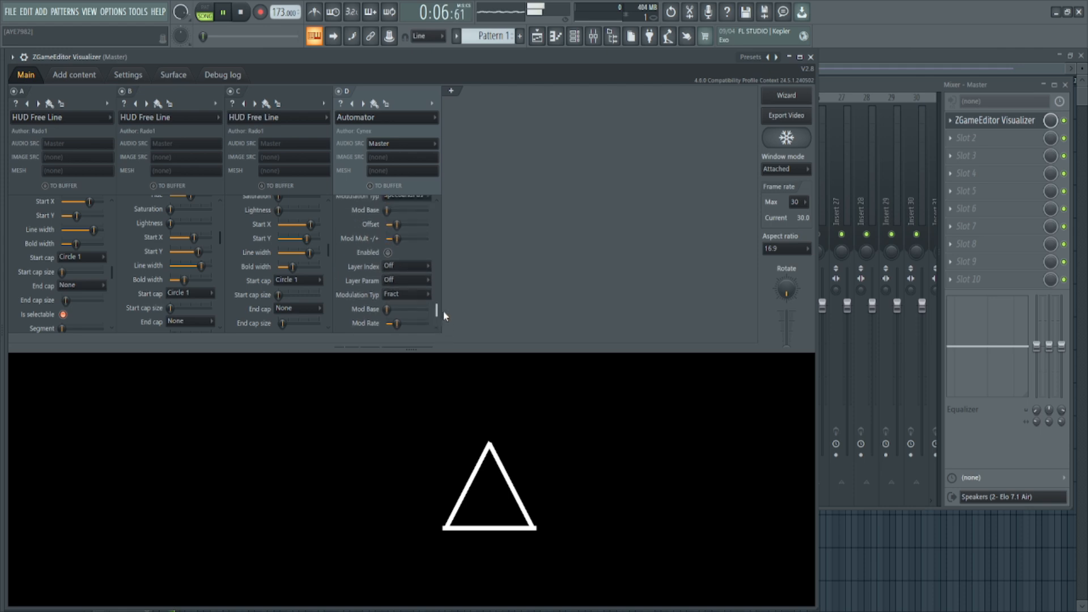
pyautogui.click(450, 134)
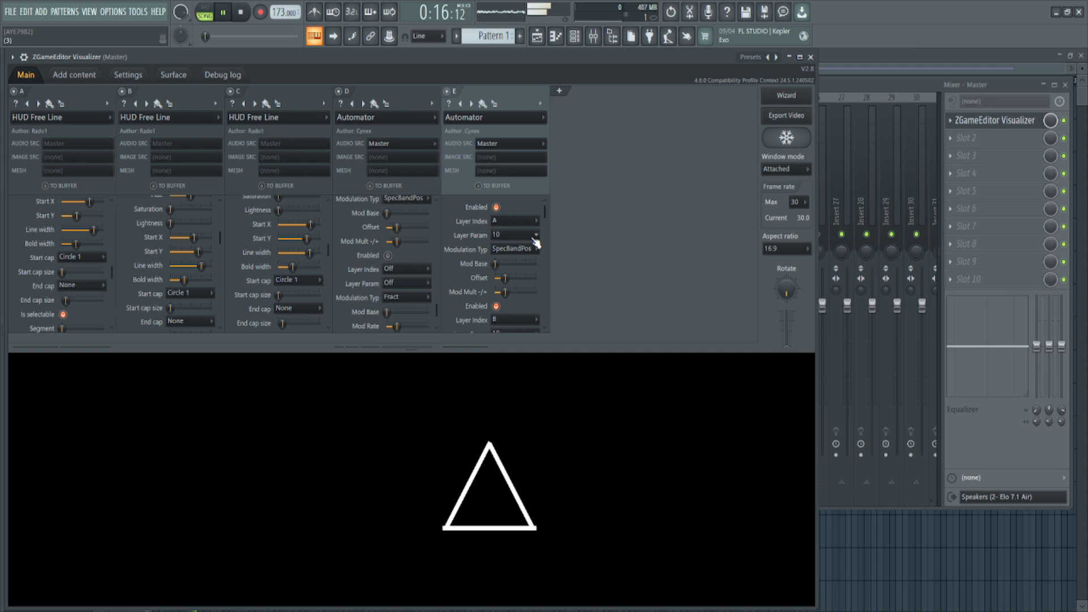
# - Set Layer Param to 7 for the A, B and C slots of Automator layer E so they drive line width
pyautogui.scroll(-3, 532, 234)
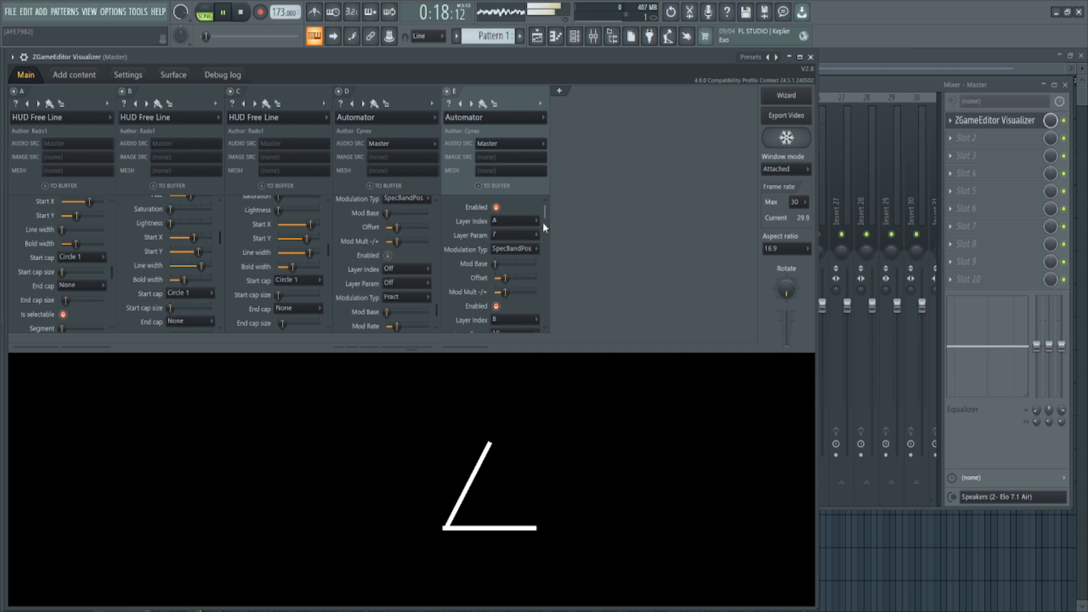
pyautogui.moveTo(545, 215); pyautogui.dragTo(545, 250)
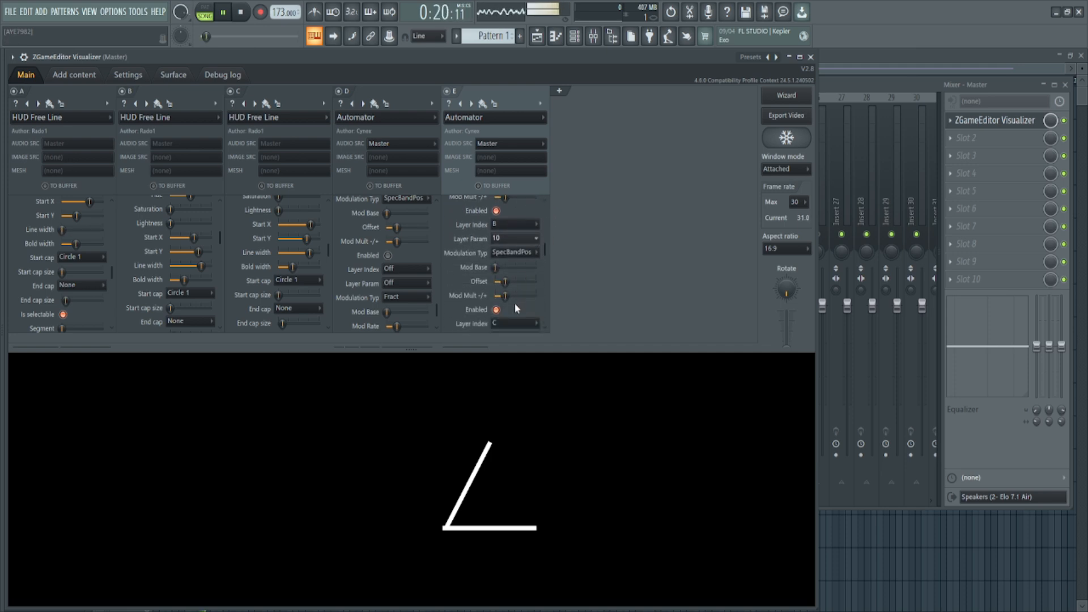
pyautogui.moveTo(546, 251); pyautogui.dragTo(547, 288)
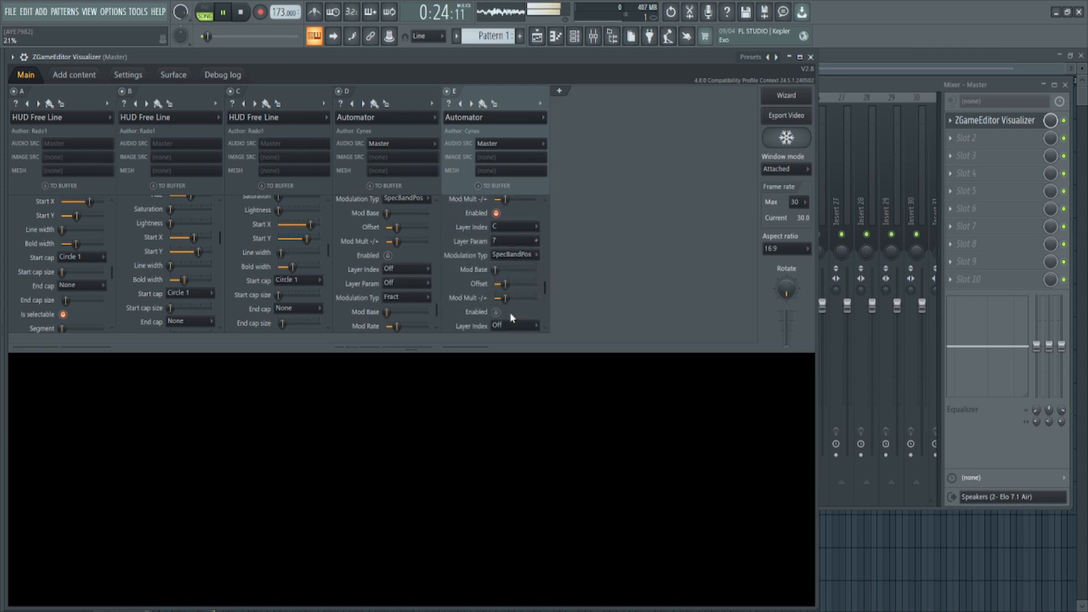
# - In Automator E, raise slot C's Mod Base, Offset and Mod Mult, and copy its Mod Base to slots B and A
pyautogui.moveTo(497, 270); pyautogui.dragTo(519, 298)
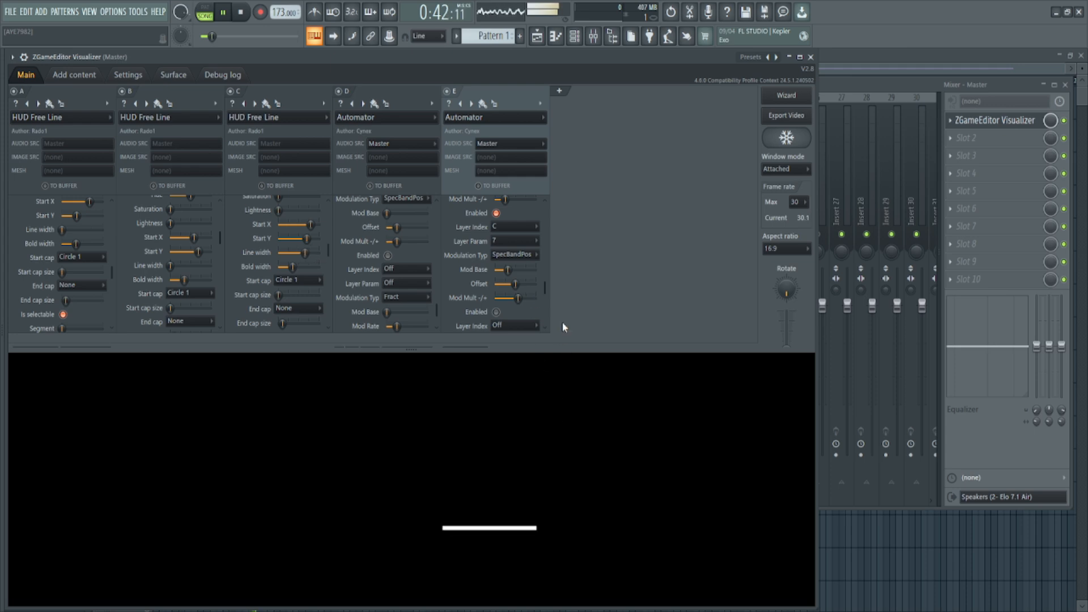
pyautogui.moveTo(542, 293); pyautogui.dragTo(547, 264)
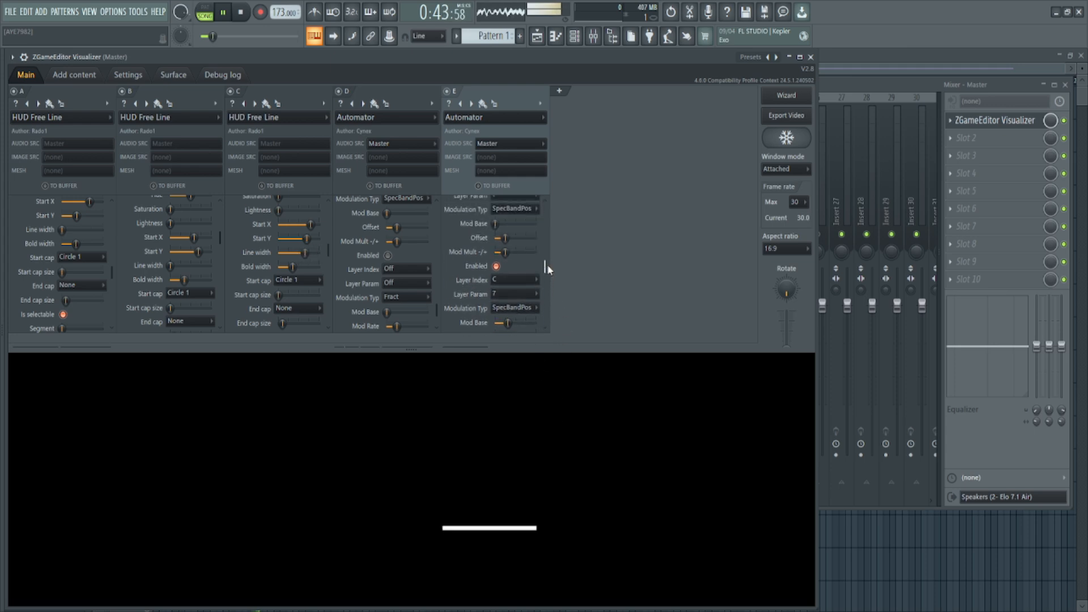
pyautogui.rightClick(496, 225)
pyautogui.click(536, 393)
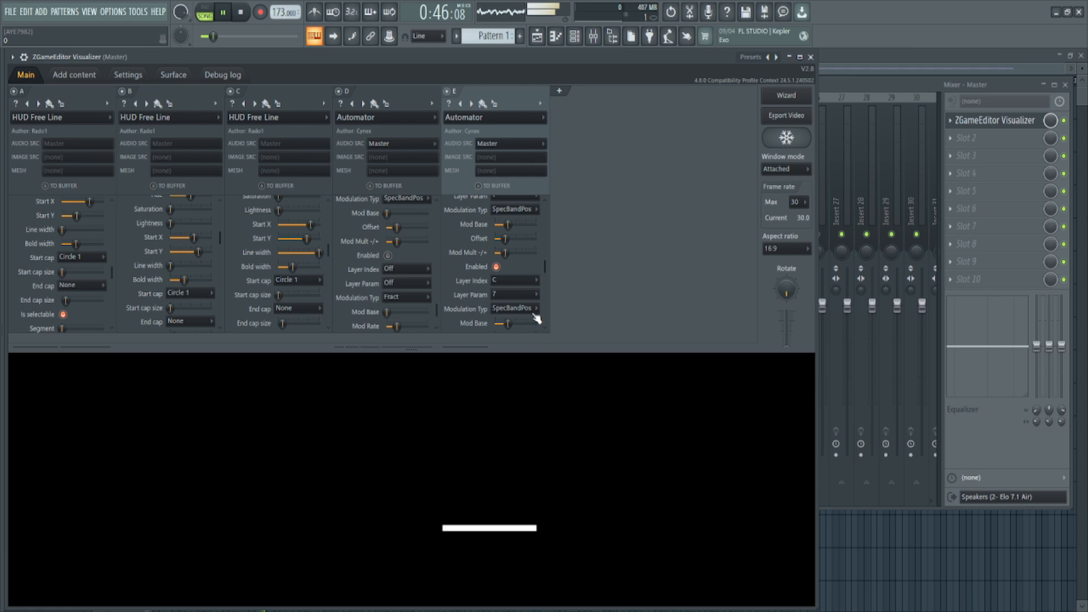
pyautogui.moveTo(541, 264); pyautogui.dragTo(512, 237)
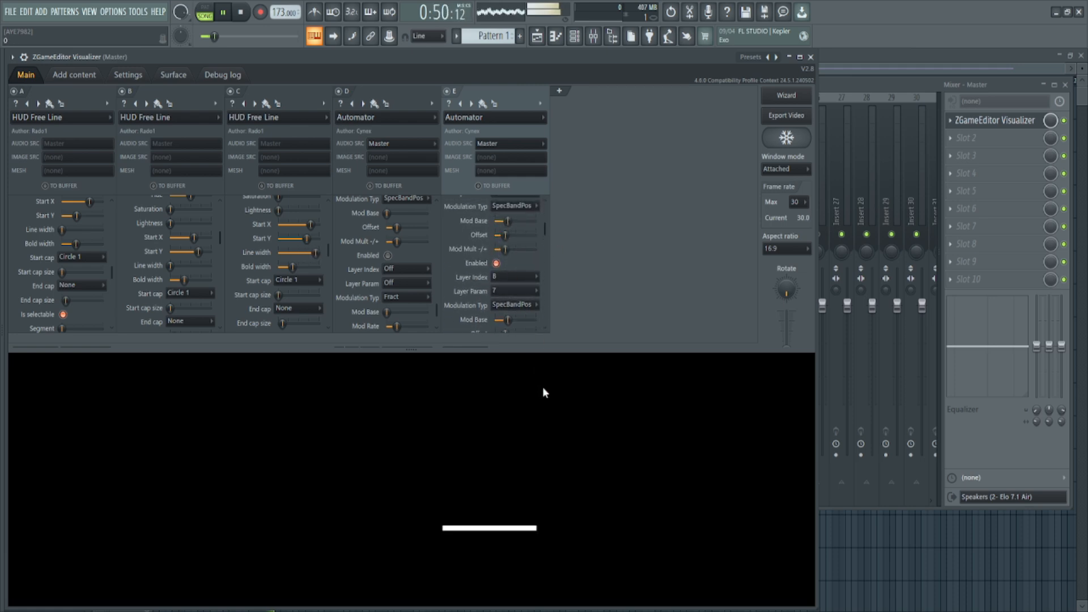
# - Copy slot C's Offset and Mod Mult values to slots B and A in Automator layer E
pyautogui.moveTo(544, 228); pyautogui.dragTo(557, 291)
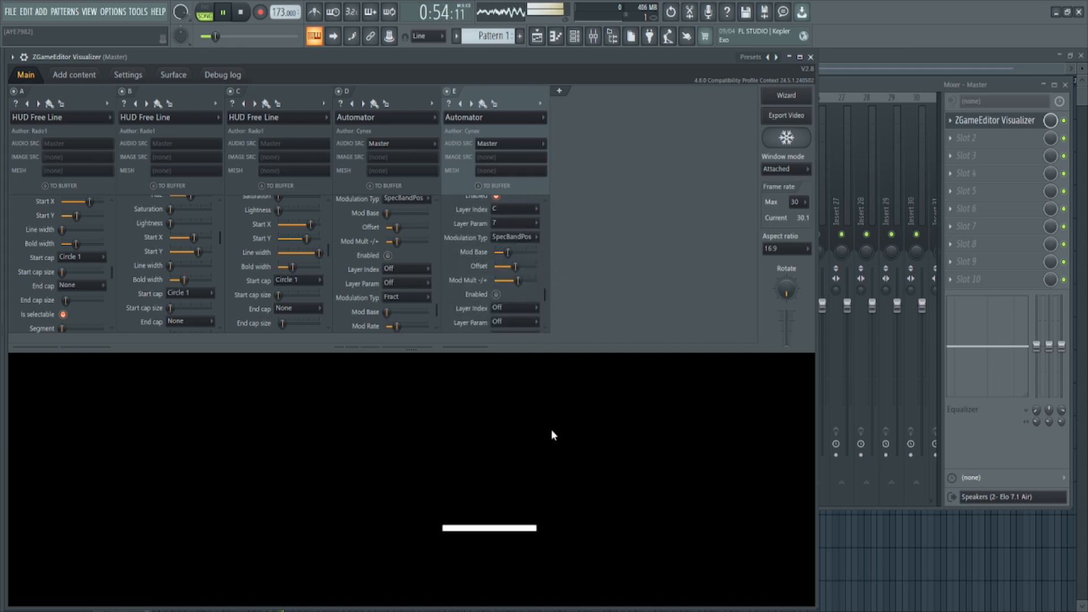
pyautogui.moveTo(543, 298); pyautogui.dragTo(546, 266)
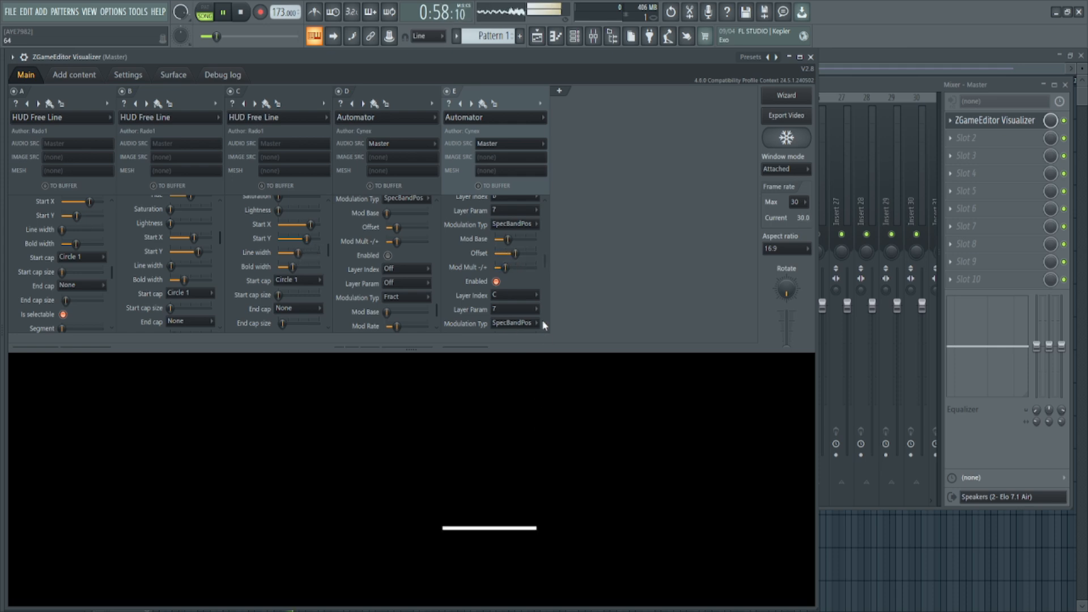
pyautogui.moveTo(544, 262); pyautogui.dragTo(546, 232)
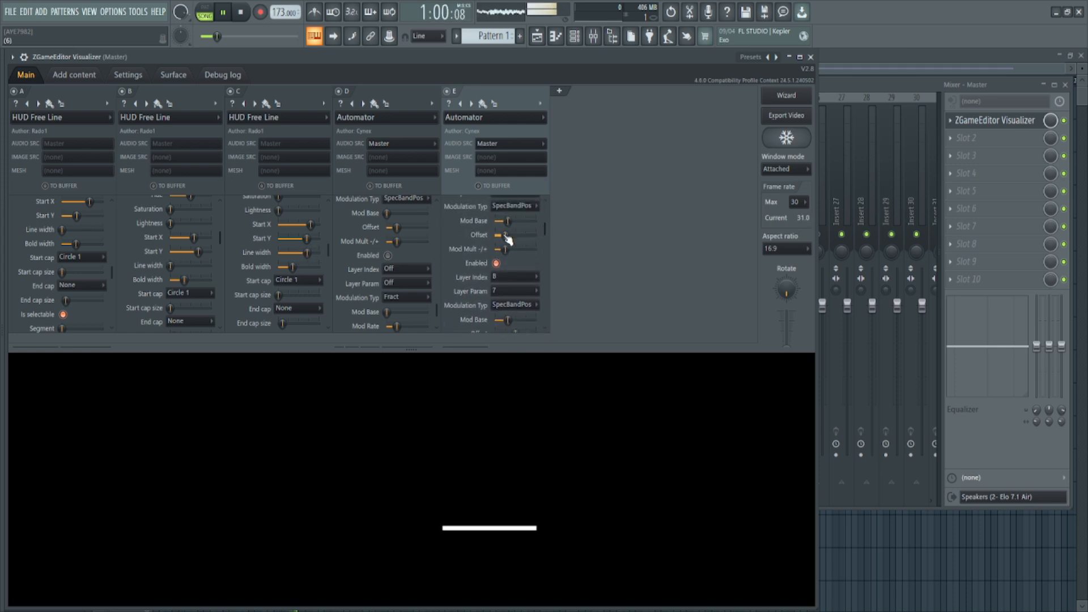
pyautogui.moveTo(546, 232); pyautogui.dragTo(554, 296)
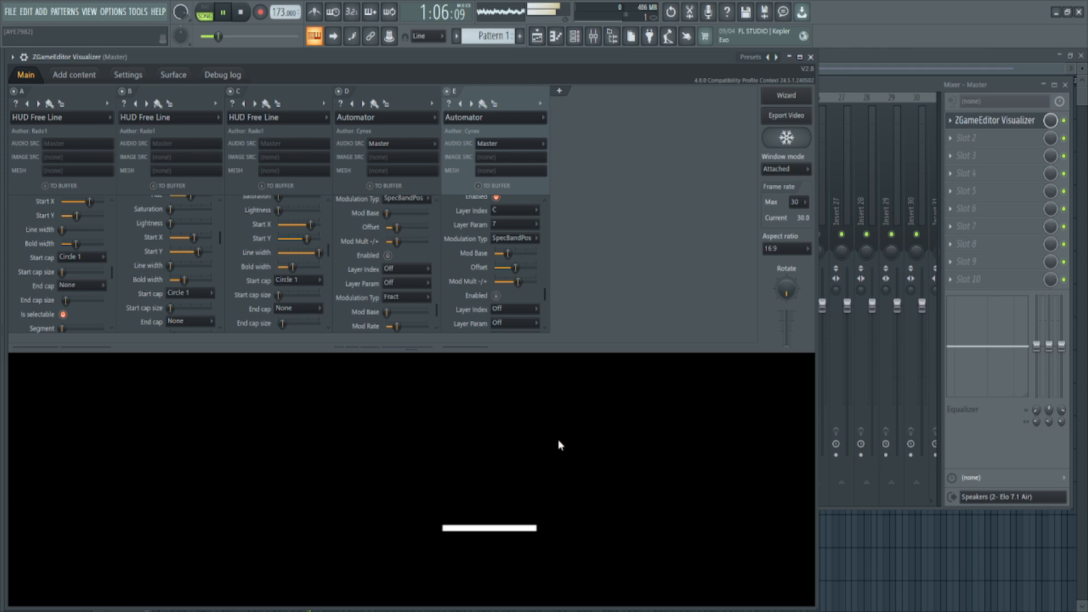
pyautogui.moveTo(546, 300); pyautogui.dragTo(509, 266)
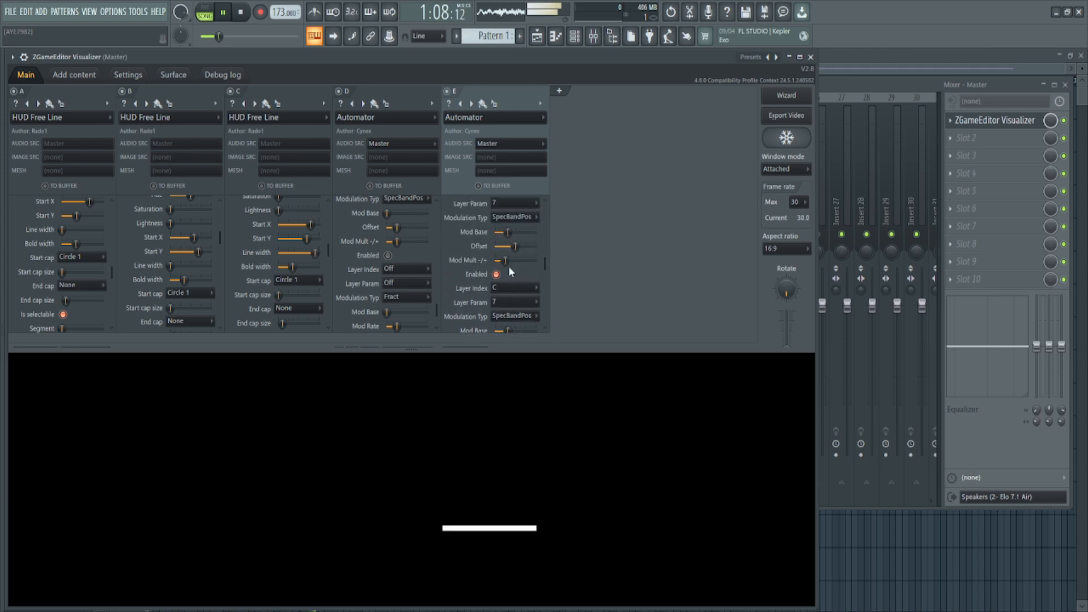
pyautogui.moveTo(543, 262); pyautogui.dragTo(519, 246)
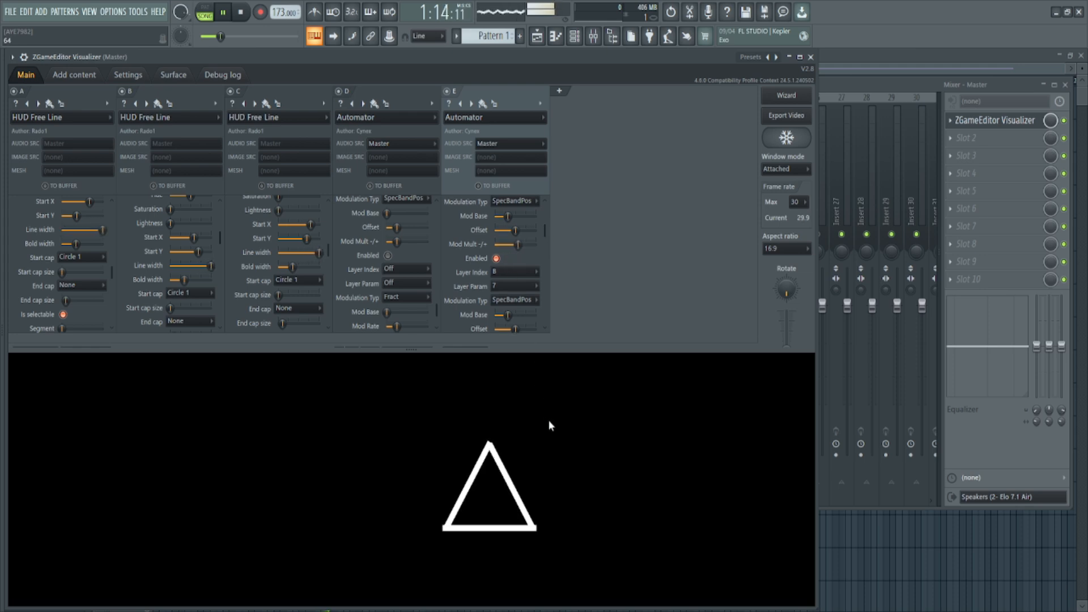
pyautogui.moveTo(544, 225); pyautogui.dragTo(546, 229)
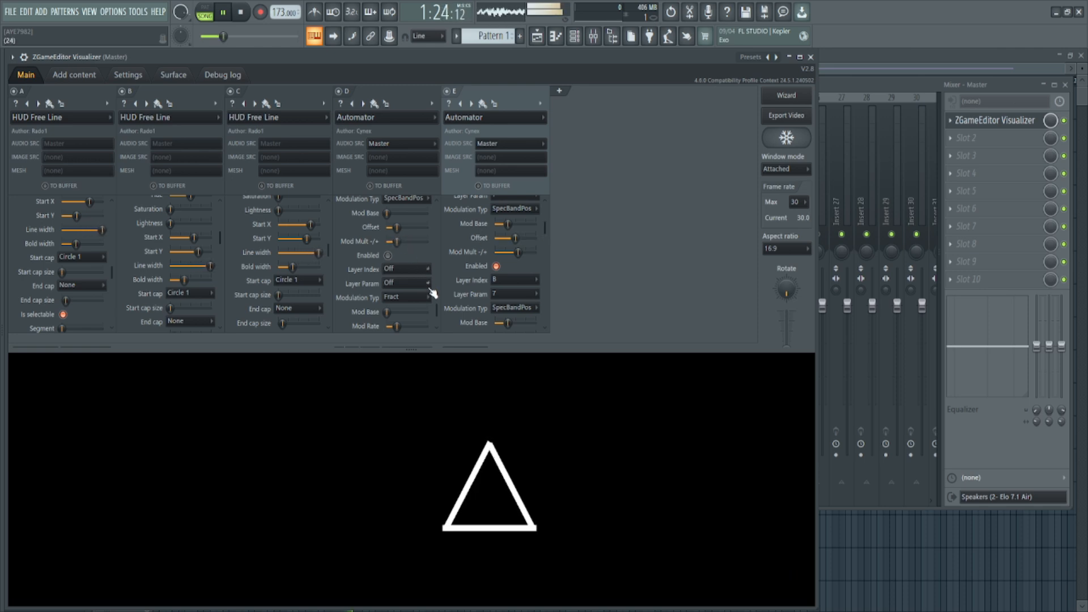
# - Try a Mod Mult of 51%, a near-maximum Offset and a Mod Base of 72% on Automator D's slot C
pyautogui.moveTo(435, 304); pyautogui.dragTo(443, 281)
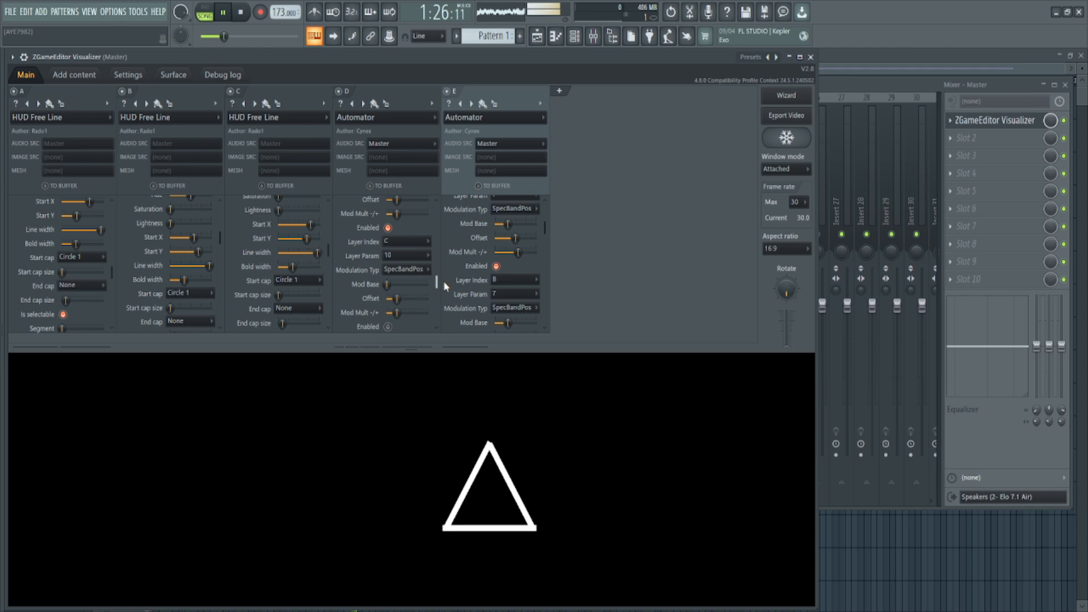
pyautogui.click(389, 286)
pyautogui.moveTo(397, 312); pyautogui.dragTo(407, 312)
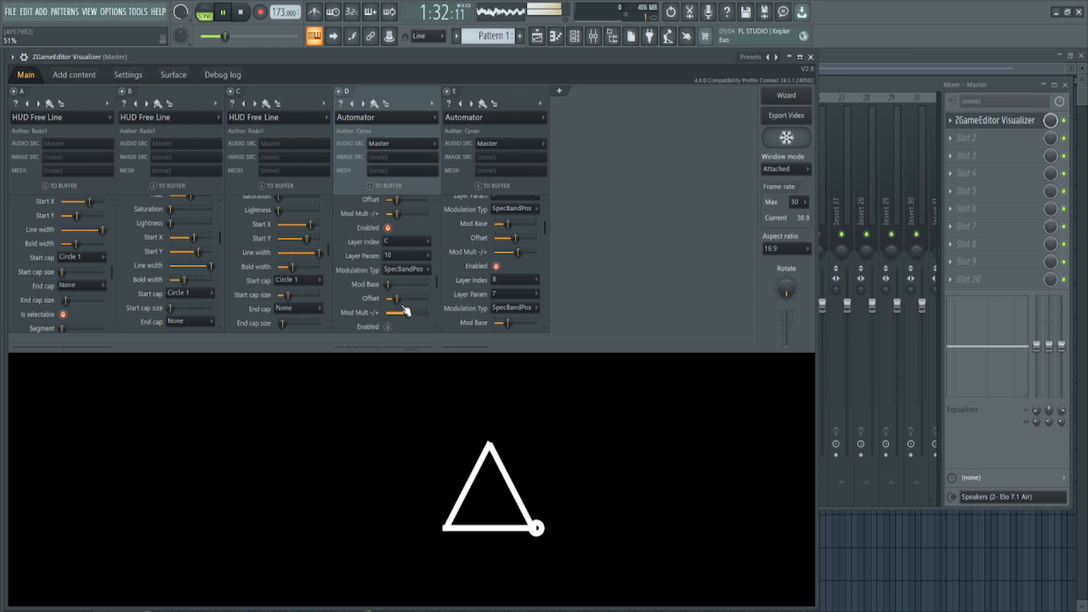
pyautogui.moveTo(414, 298); pyautogui.dragTo(427, 299)
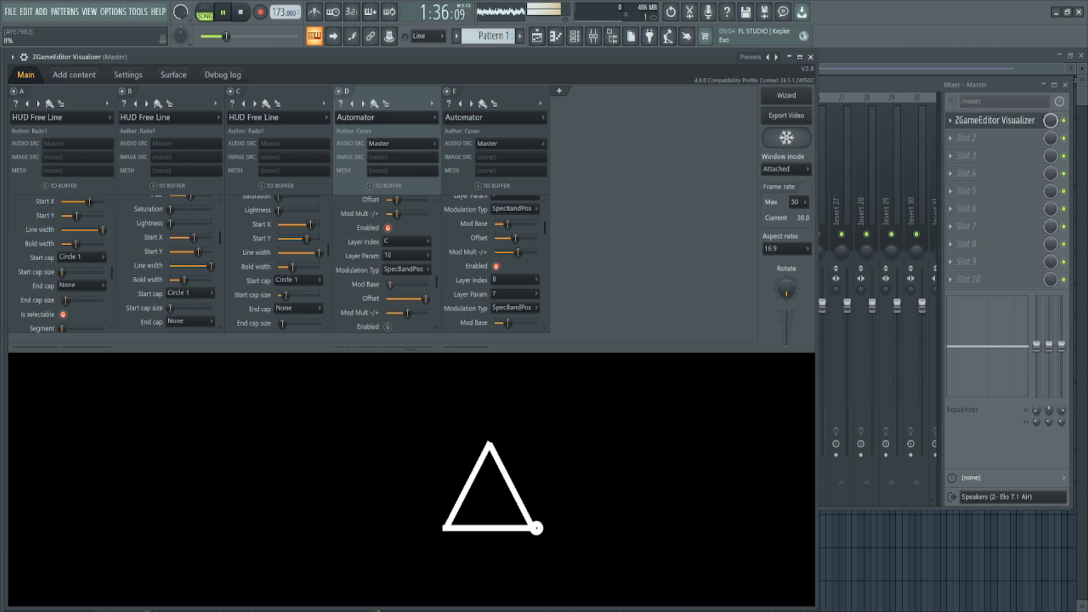
pyautogui.moveTo(403, 284); pyautogui.dragTo(416, 284)
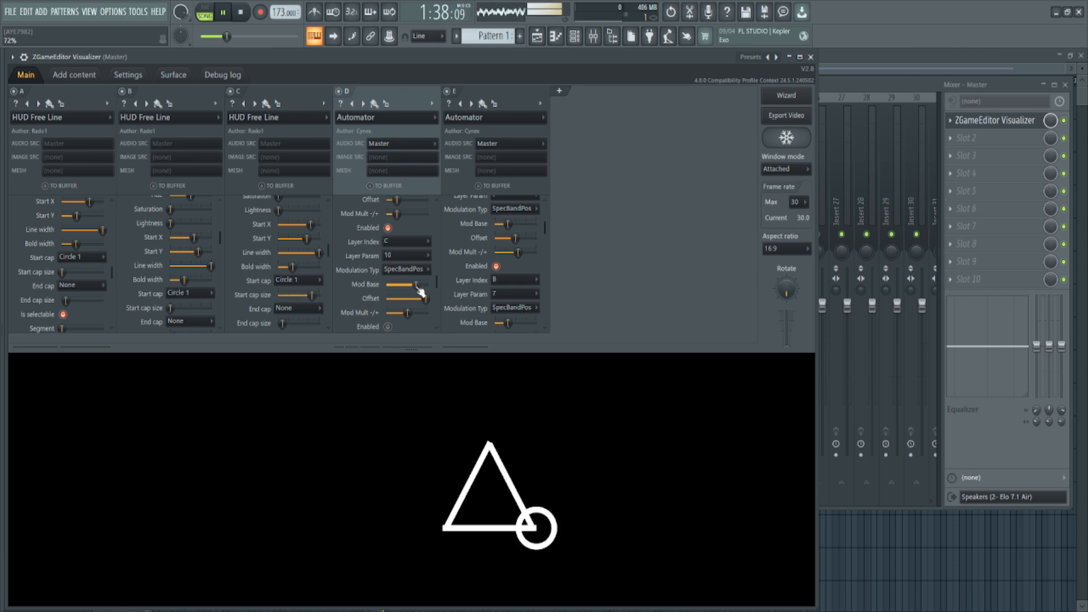
# - Try lower Mod Base and Offset values with a Mod Mult of 65% on Automator D's slot C
pyautogui.moveTo(425, 299); pyautogui.dragTo(400, 284)
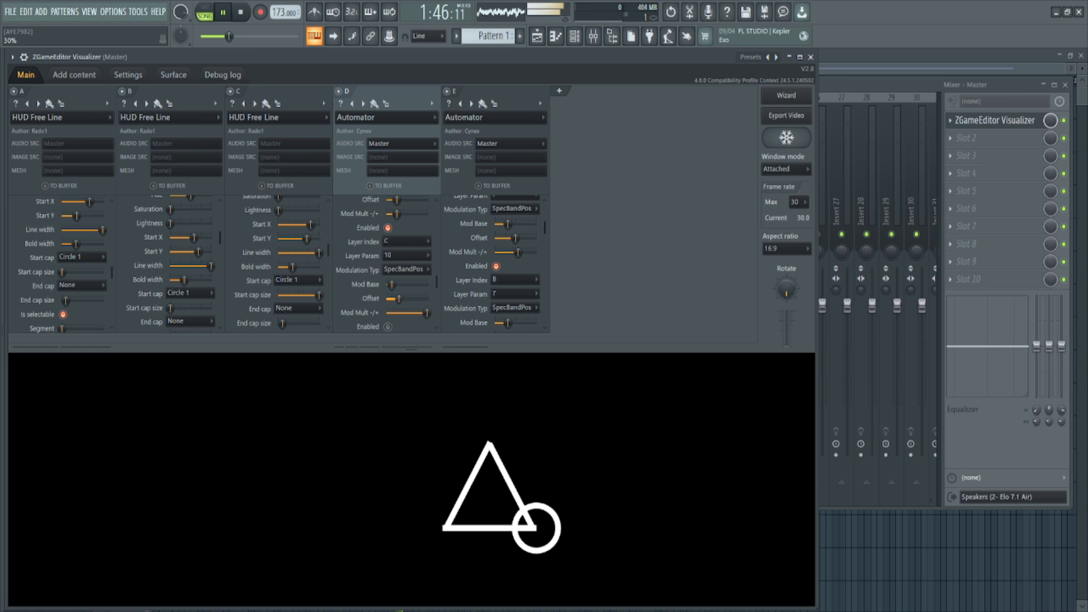
pyautogui.moveTo(427, 314); pyautogui.dragTo(424, 313)
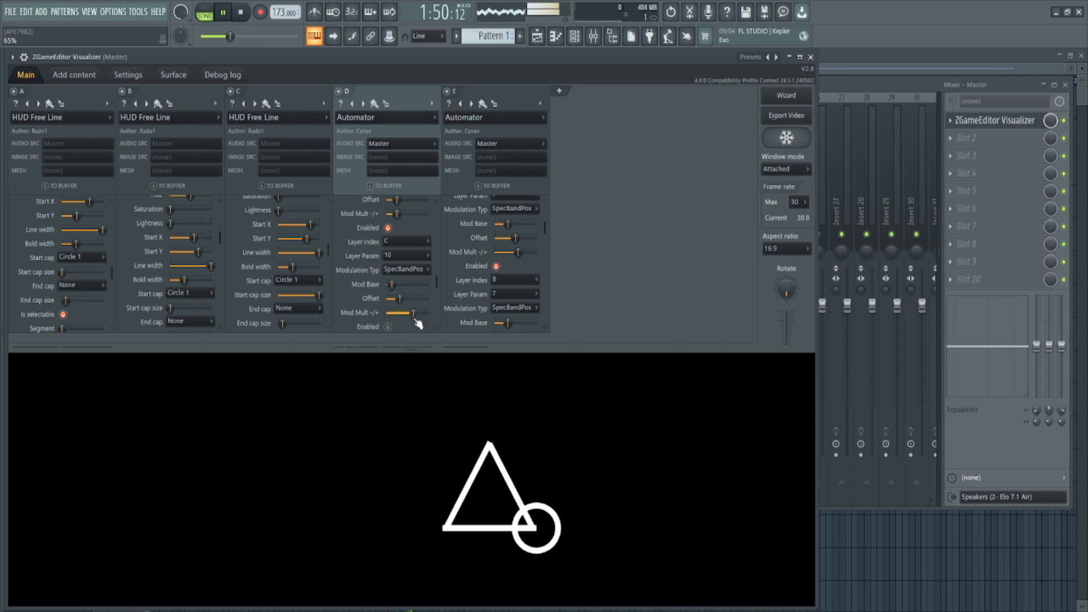
pyautogui.moveTo(391, 284); pyautogui.dragTo(396, 299)
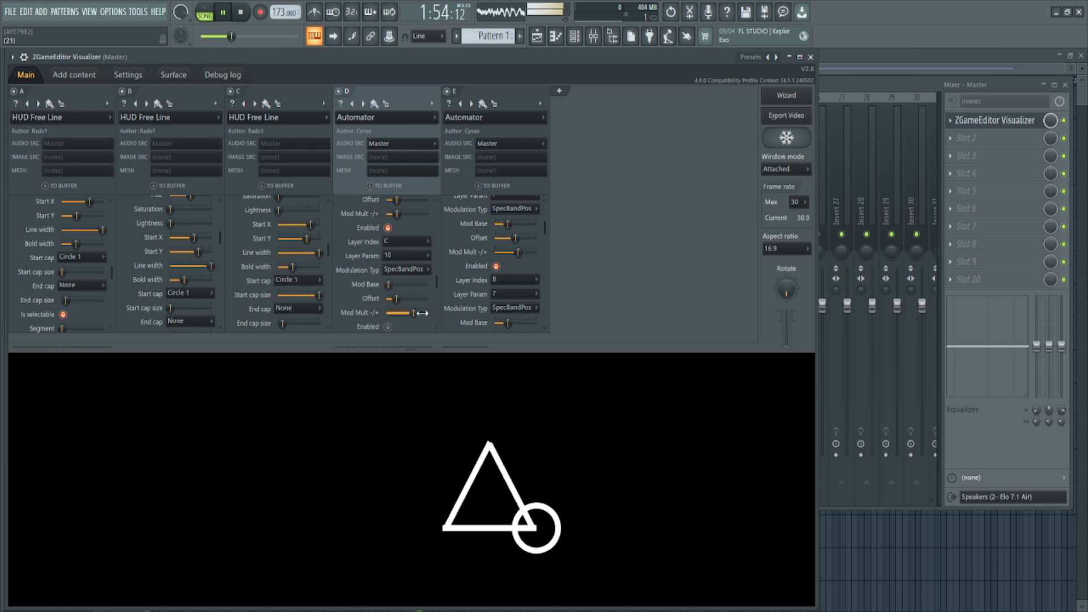
# - Tune Automator D's slot C to a near-maximum Mod Base, a low Offset and a roughly half Mod Mult
pyautogui.scroll(-4, 436, 294)
pyautogui.moveTo(413, 262)
pyautogui.mouseDown()
pyautogui.moveTo(399, 262)
pyautogui.moveTo(407, 253)
pyautogui.mouseUp()
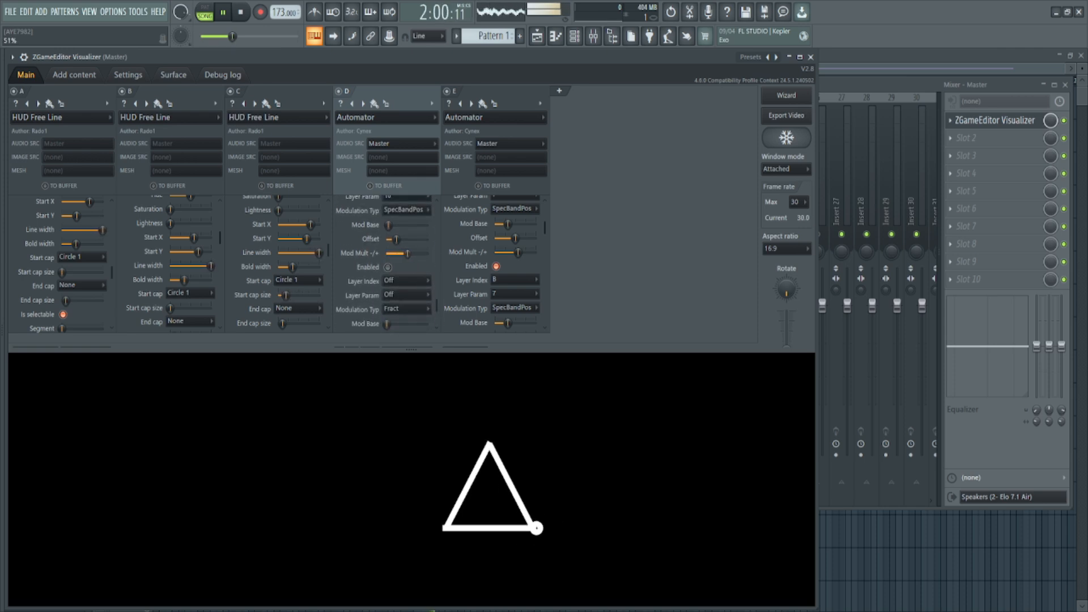
pyautogui.moveTo(405, 239)
pyautogui.mouseDown()
pyautogui.moveTo(428, 239)
pyautogui.moveTo(395, 238)
pyautogui.mouseUp()
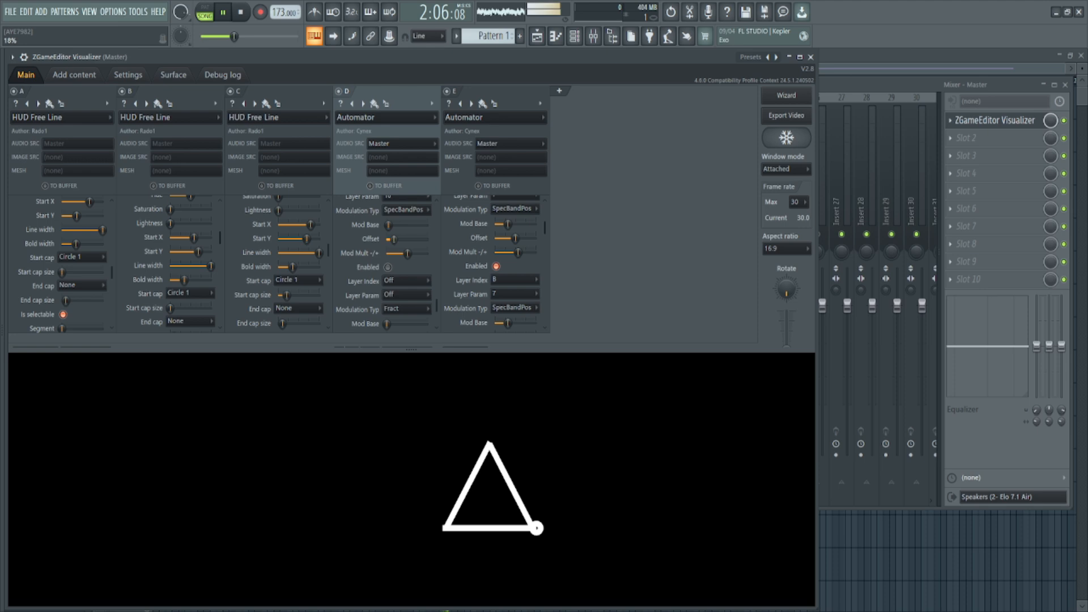
pyautogui.moveTo(398, 225); pyautogui.dragTo(396, 254)
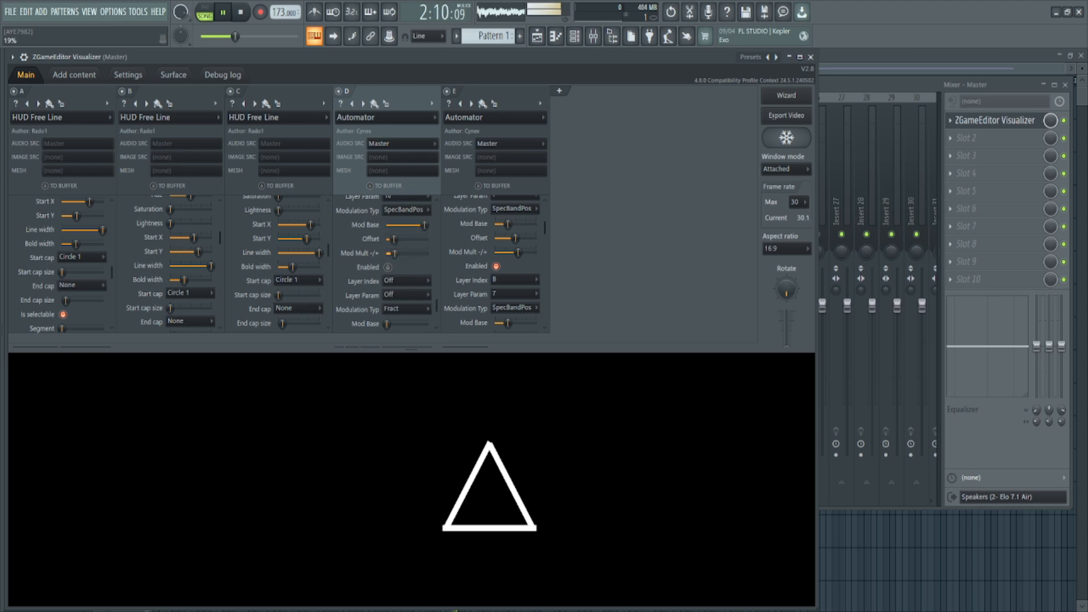
pyautogui.moveTo(401, 253); pyautogui.dragTo(404, 253)
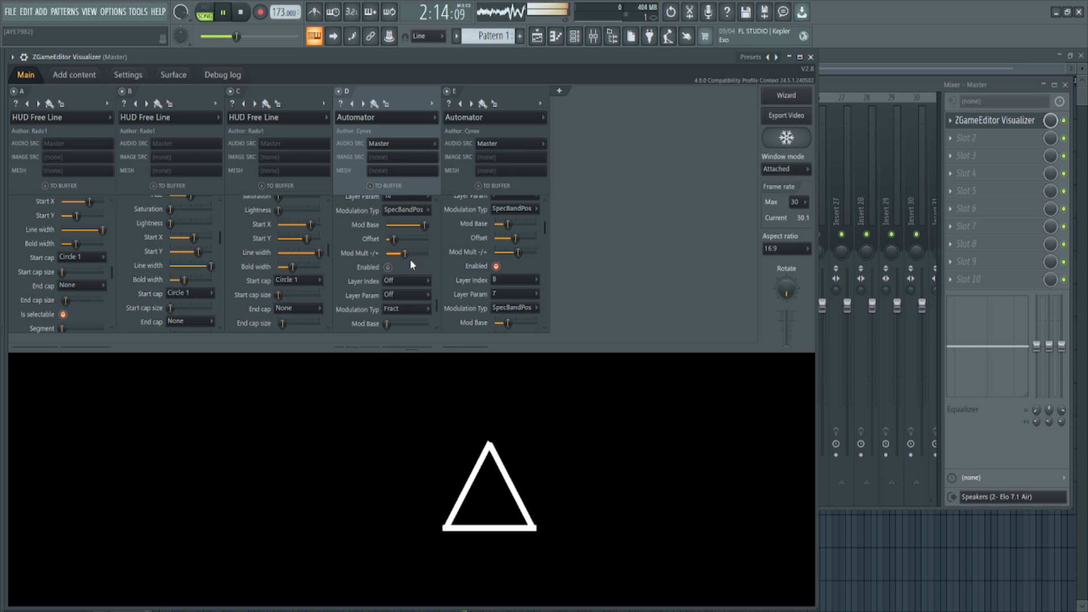
pyautogui.moveTo(404, 254); pyautogui.dragTo(407, 254)
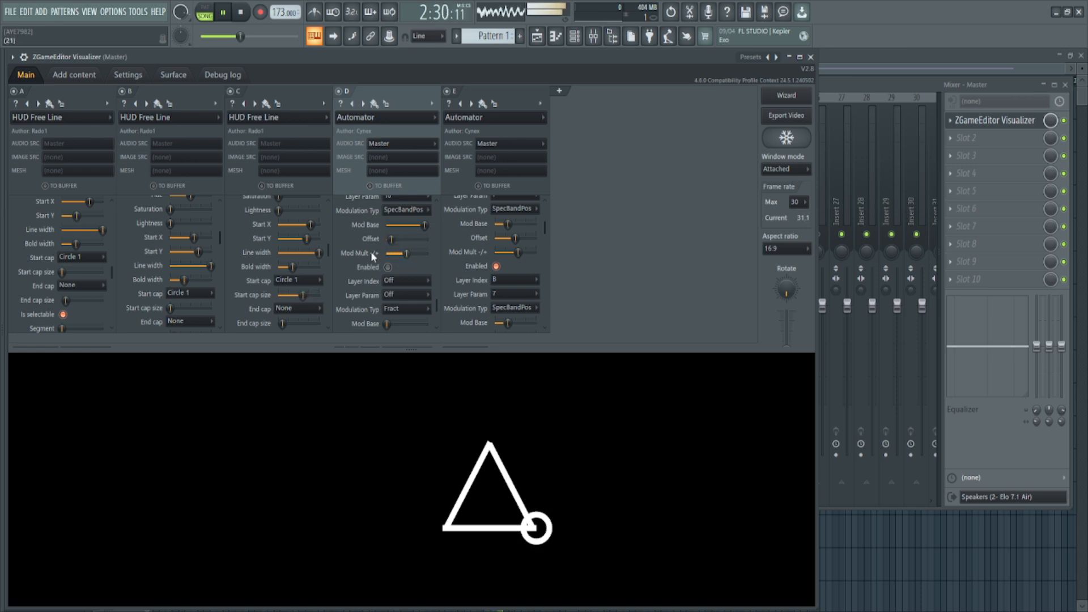
# - Match slots B and A in Automator D to slot C's near-maximum Mod Base, low Offset and roughly half Mod Mult
pyautogui.moveTo(329, 249); pyautogui.dragTo(353, 307)
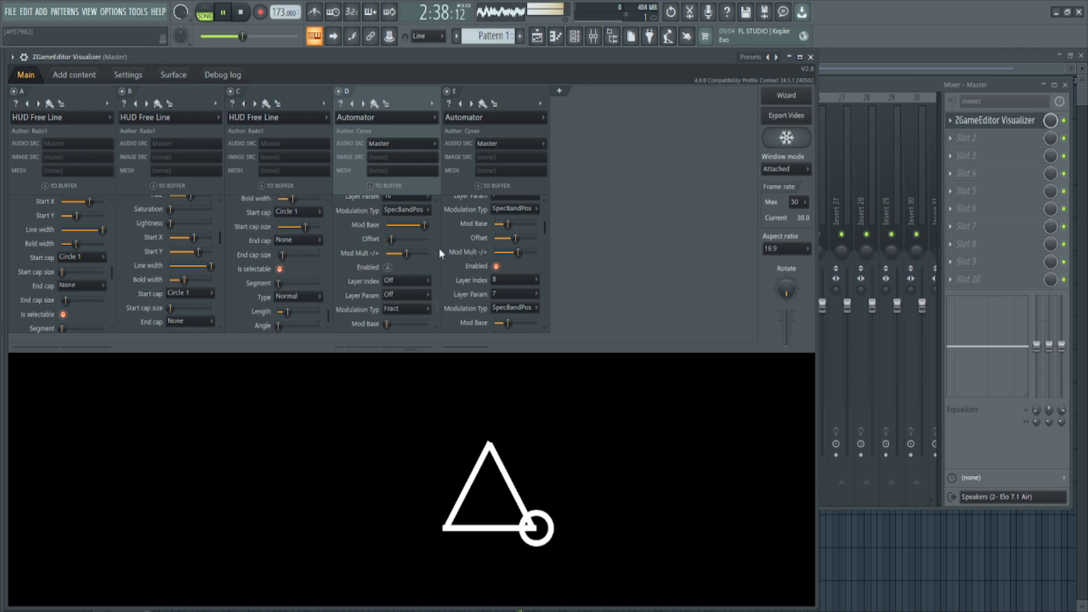
pyautogui.moveTo(438, 309); pyautogui.dragTo(444, 280)
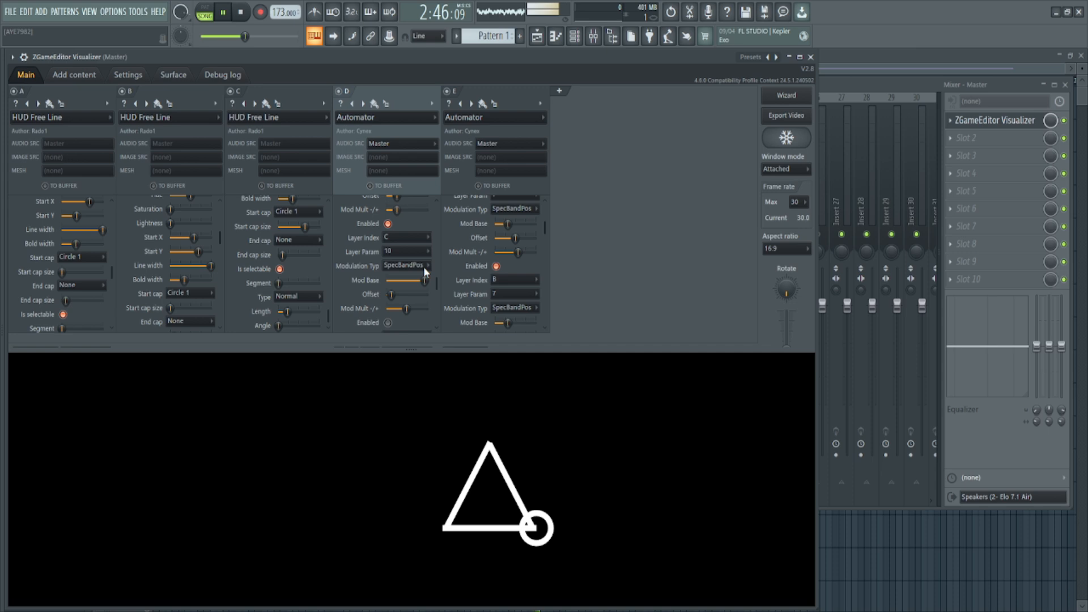
pyautogui.moveTo(438, 282); pyautogui.dragTo(404, 229)
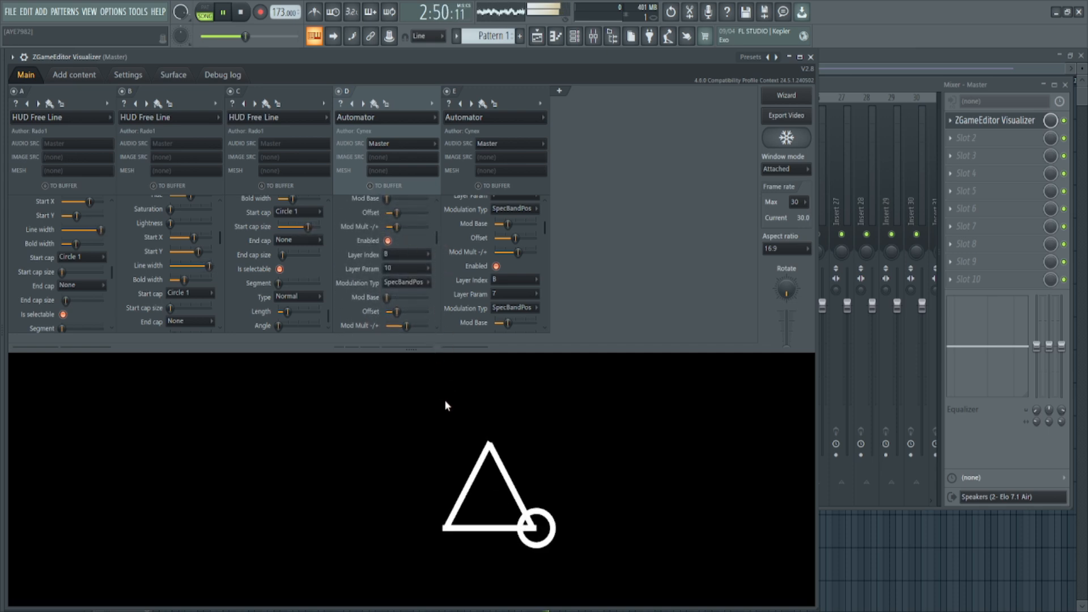
pyautogui.moveTo(438, 239); pyautogui.dragTo(442, 291)
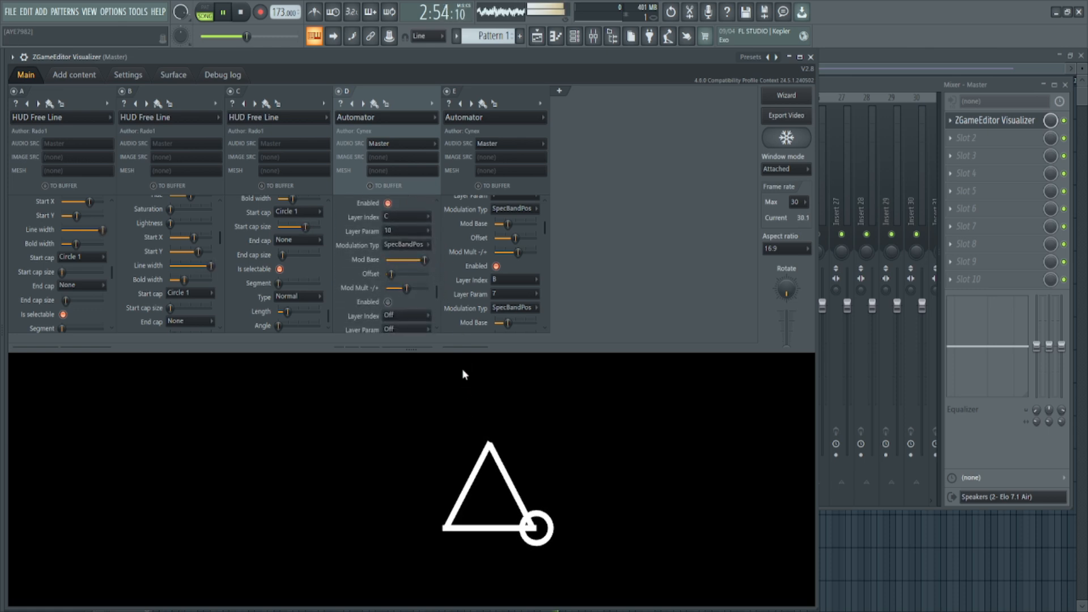
pyautogui.moveTo(436, 296)
pyautogui.mouseDown()
pyautogui.moveTo(438, 253)
pyautogui.moveTo(395, 259)
pyautogui.moveTo(437, 238)
pyautogui.moveTo(401, 239)
pyautogui.moveTo(425, 238)
pyautogui.moveTo(447, 291)
pyautogui.mouseUp()
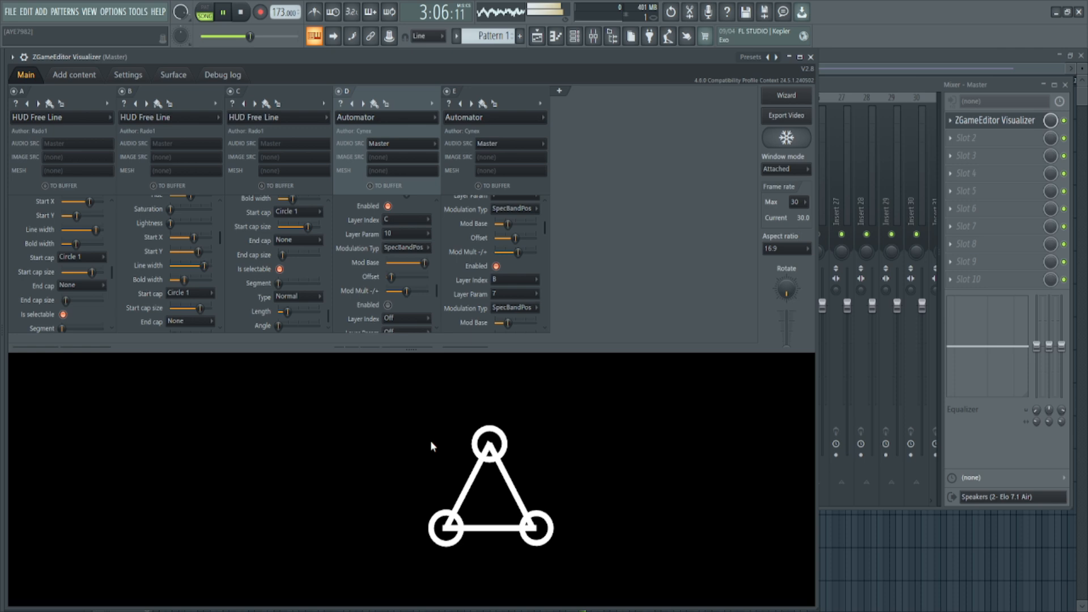
pyautogui.scroll(3, 433, 280)
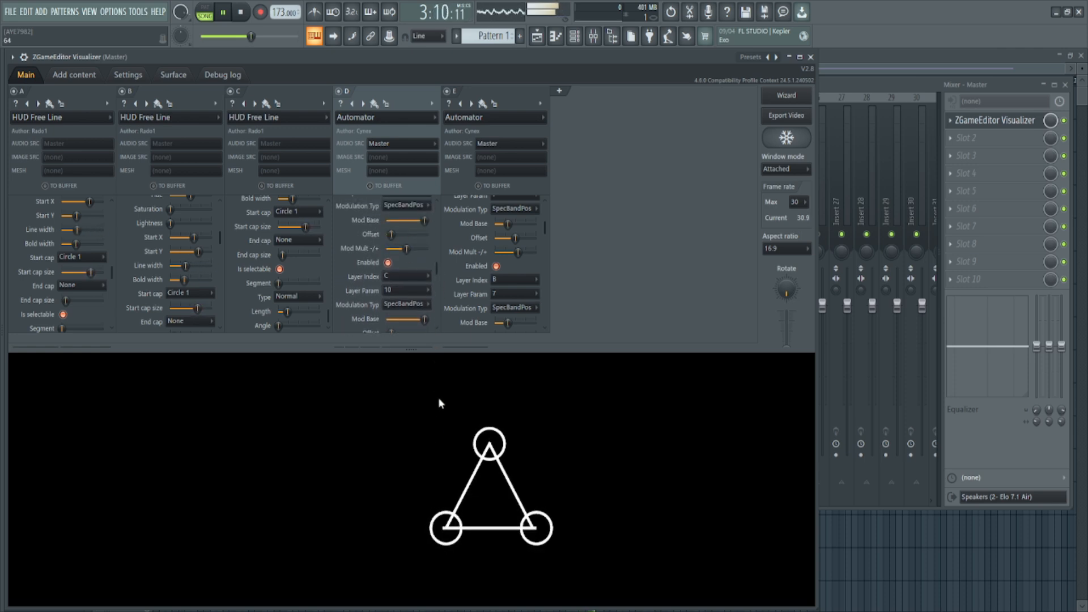
pyautogui.scroll(2, 438, 271)
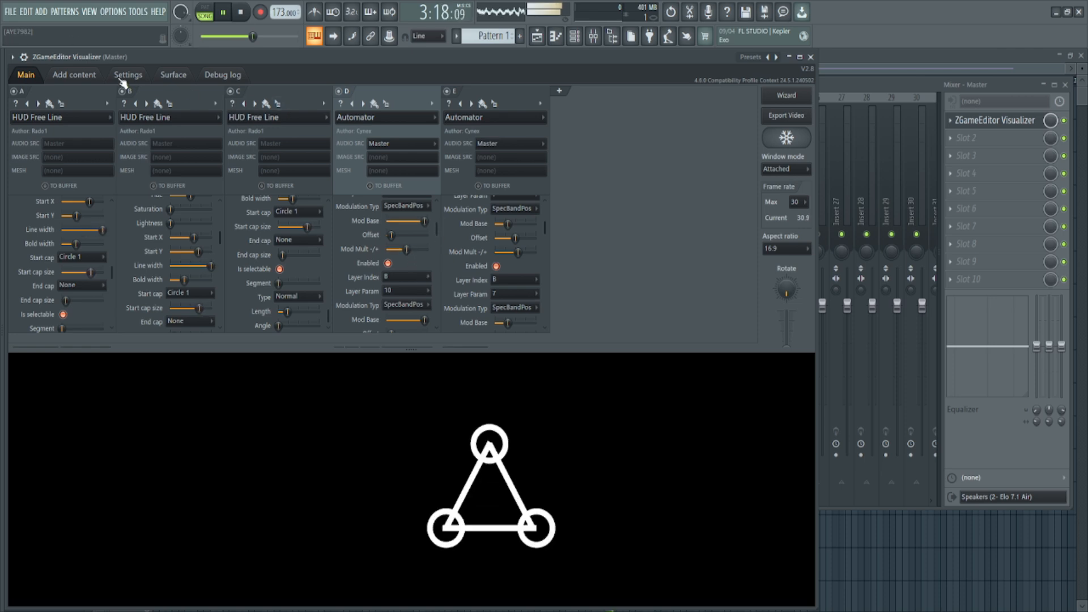
# - Enter the display text "Opi Synthetique - Overgrowth" as the visualizer's text content
pyautogui.click(87, 74)
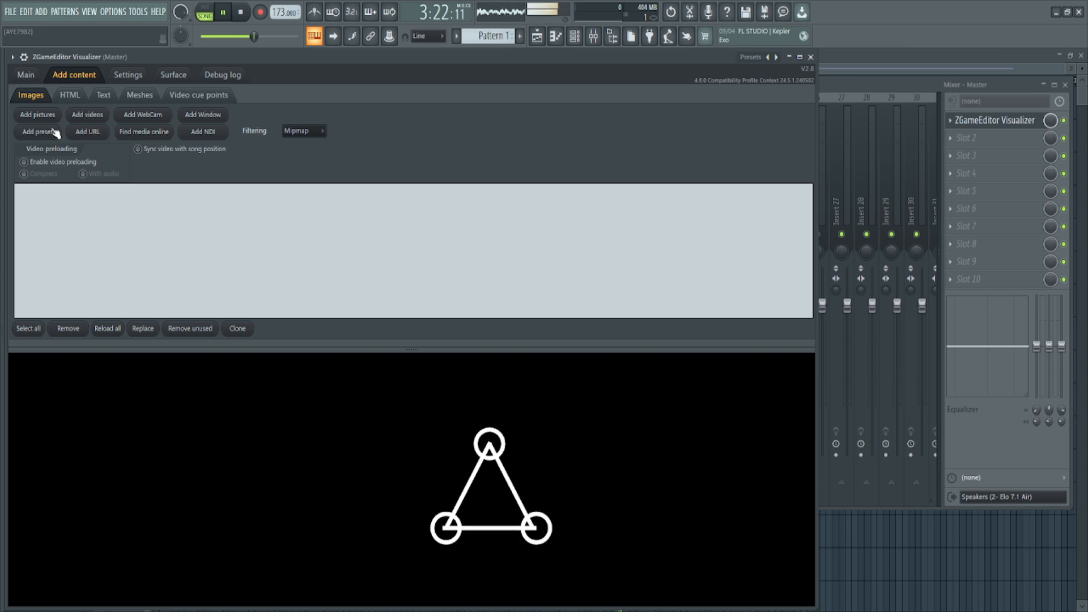
pyautogui.click(102, 95)
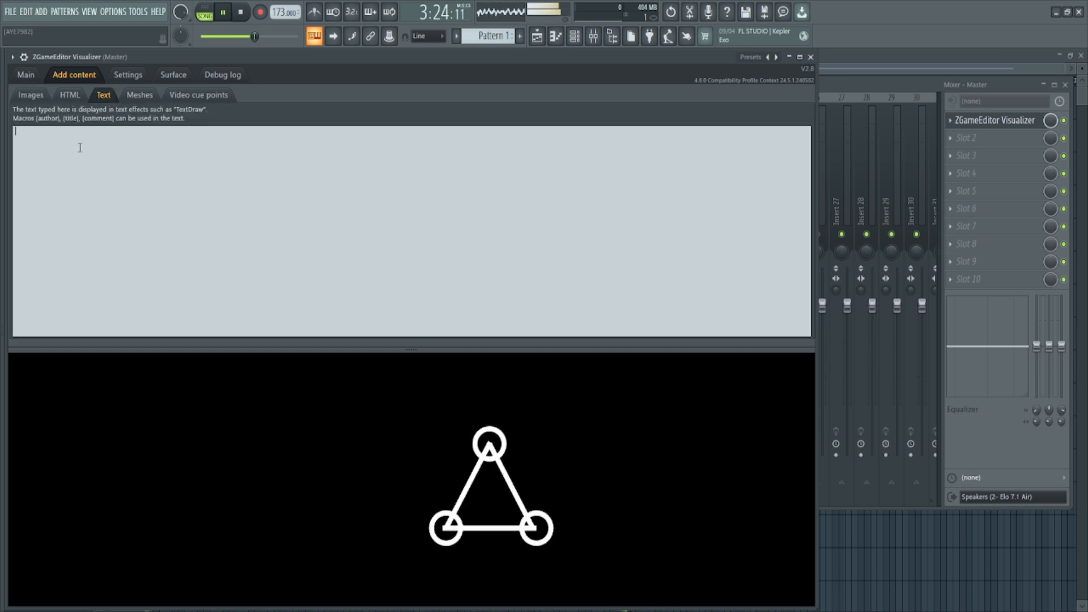
pyautogui.write('Opi')
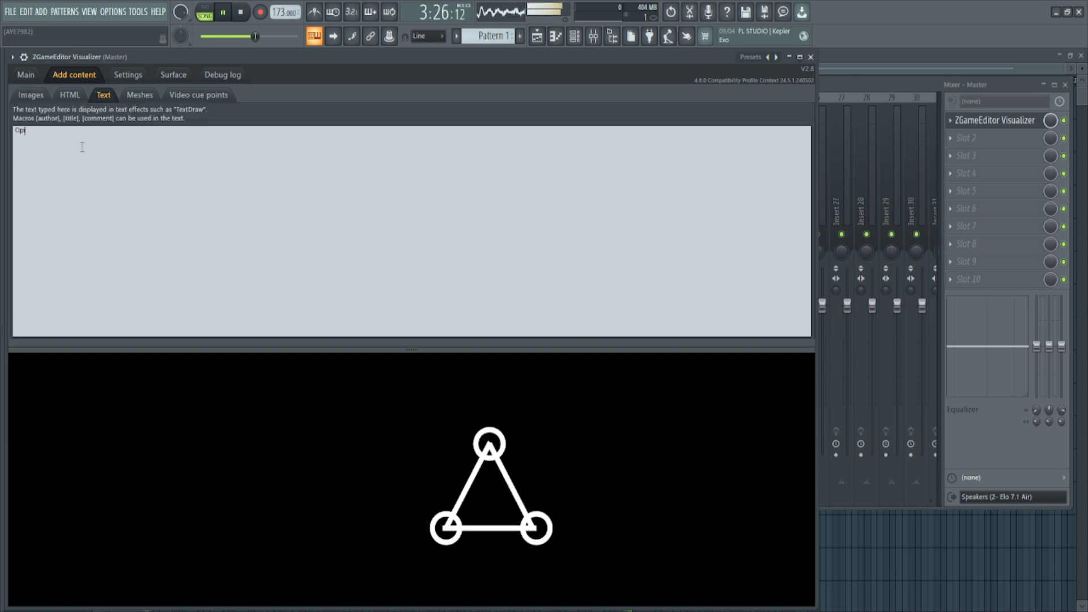
pyautogui.write(' Synthetiqu')
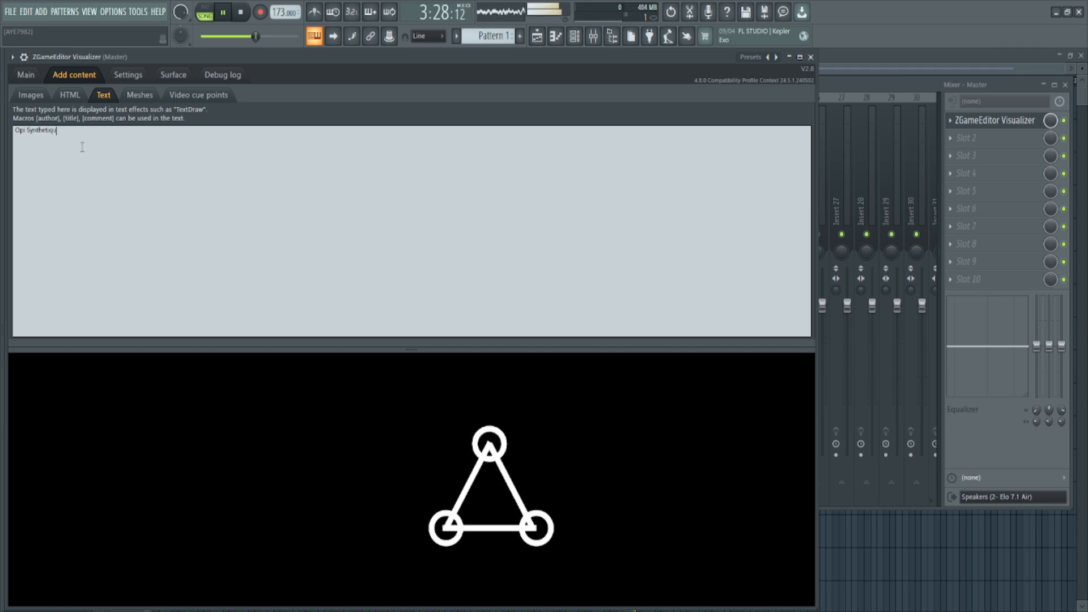
pyautogui.write('e - Overg')
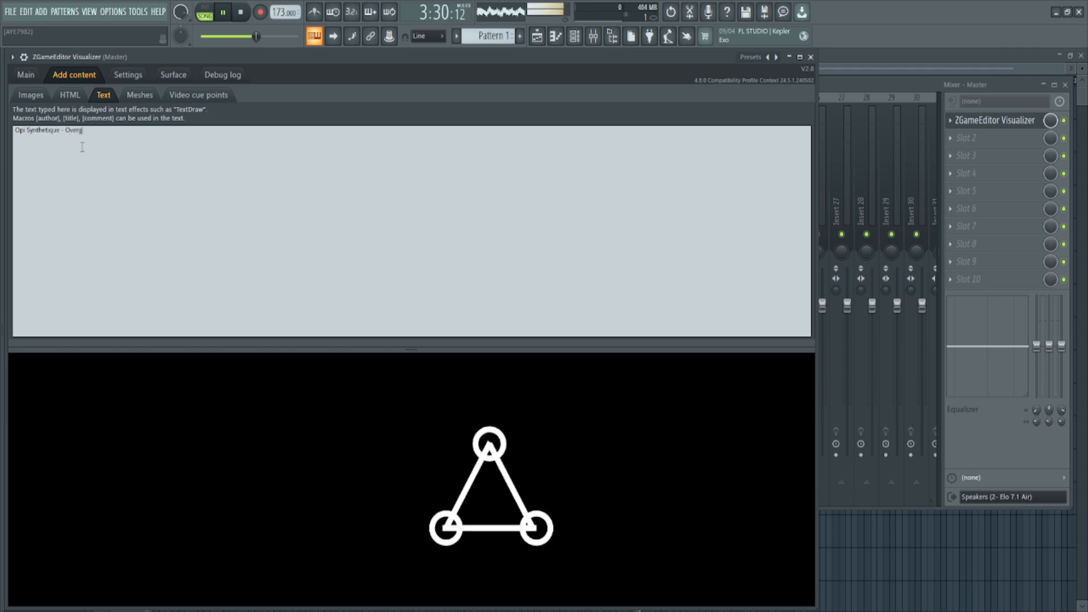
pyautogui.write('roth')
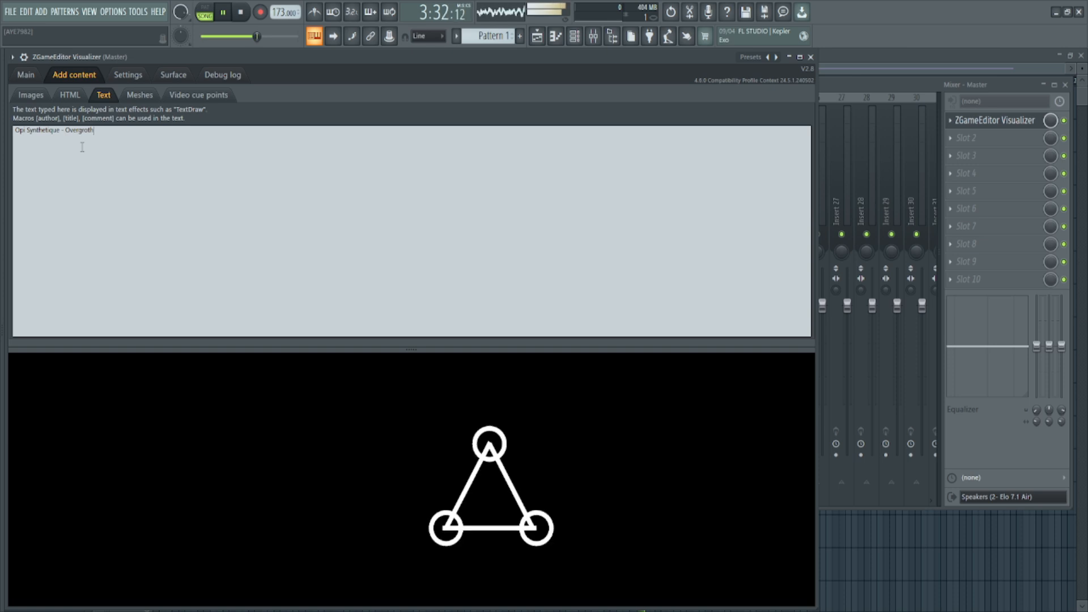
# - Add a TextDraw effect in new layer F and set its Size to 15%
pyautogui.click(33, 77)
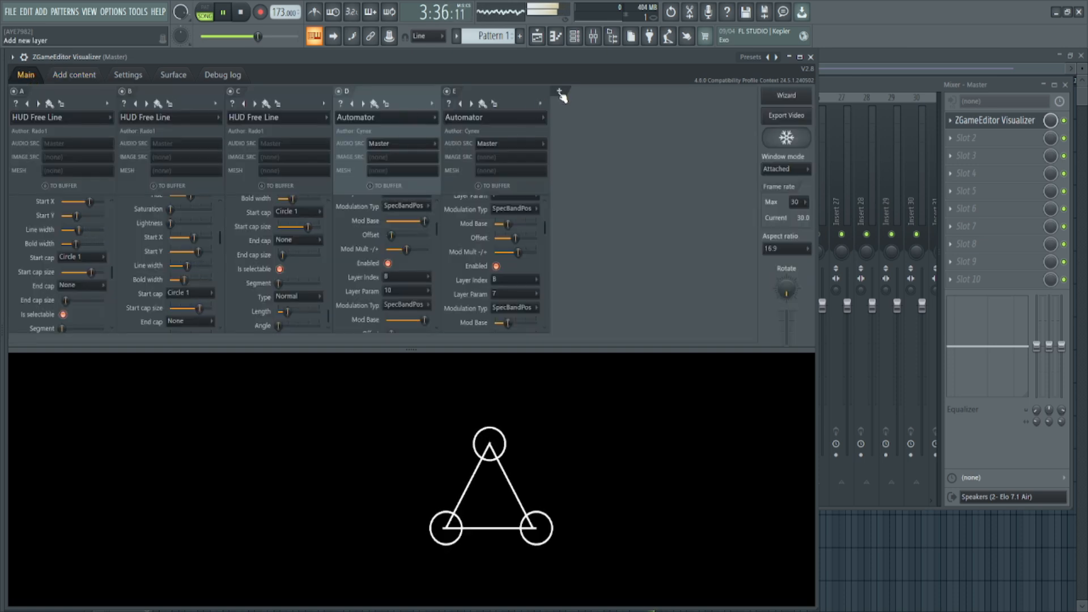
pyautogui.click(559, 92)
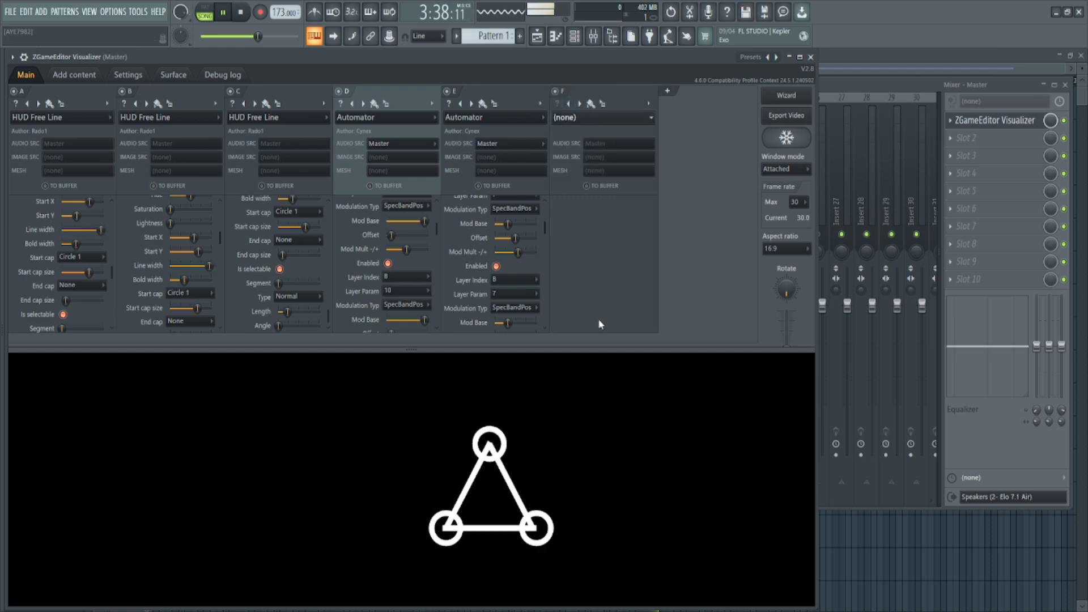
pyautogui.click(684, 354)
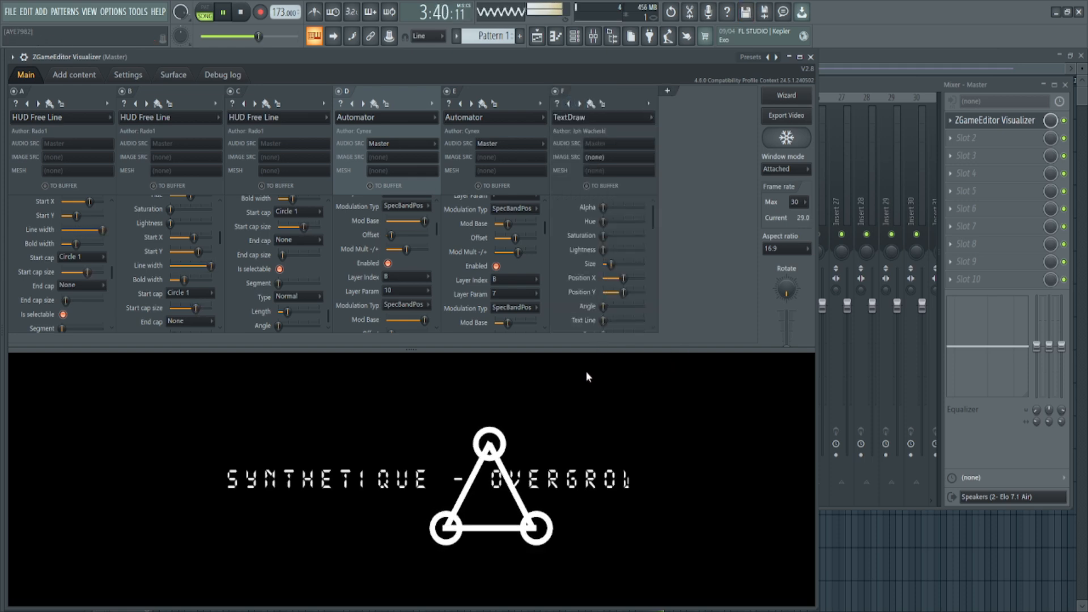
pyautogui.moveTo(613, 271); pyautogui.dragTo(608, 264)
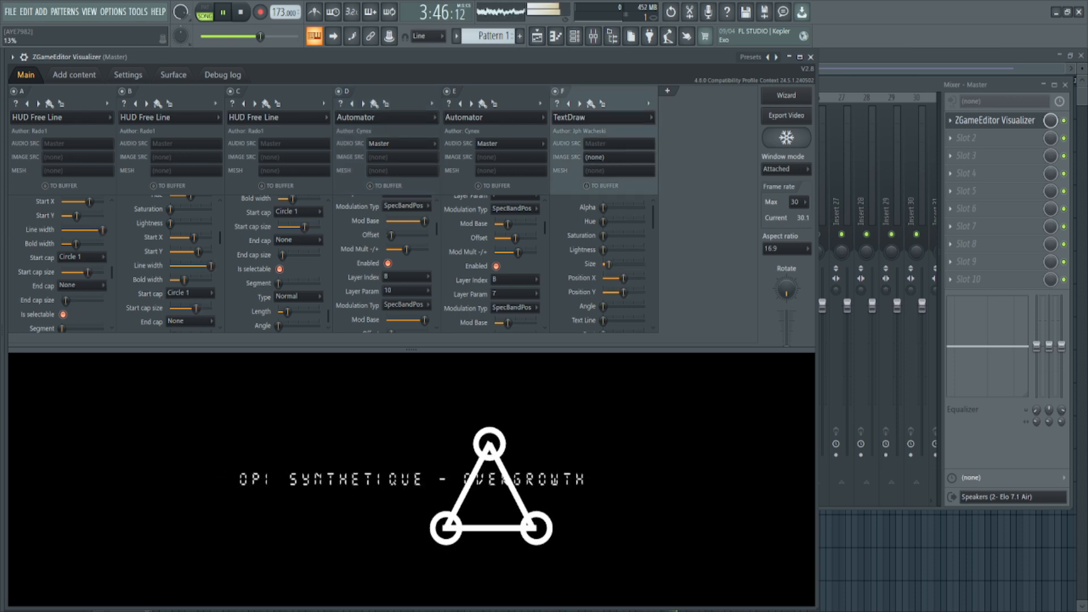
pyautogui.scroll(-2, 652, 222)
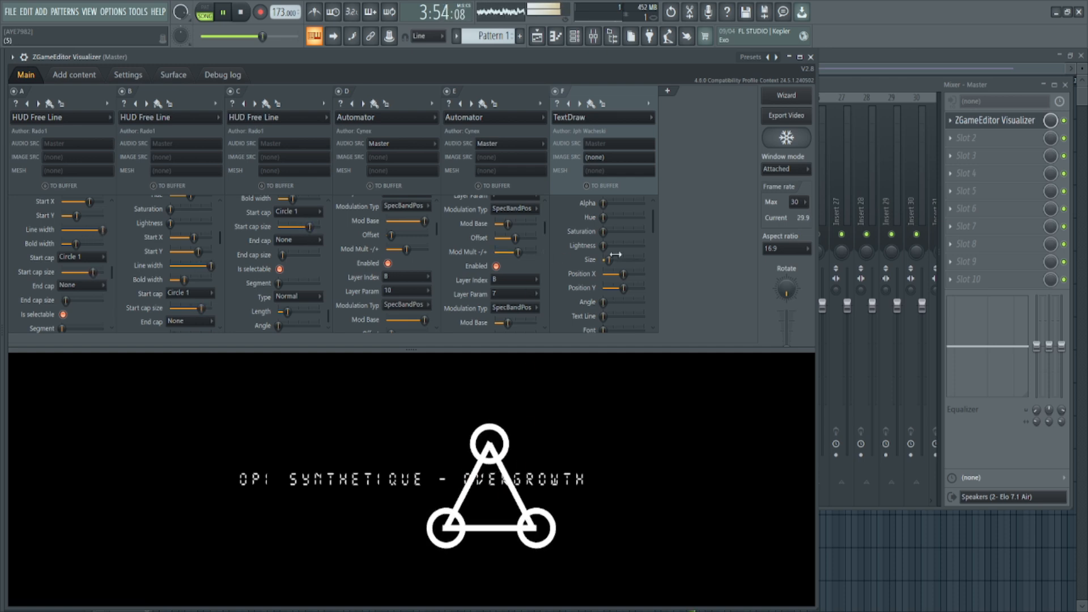
pyautogui.moveTo(614, 255); pyautogui.dragTo(609, 259)
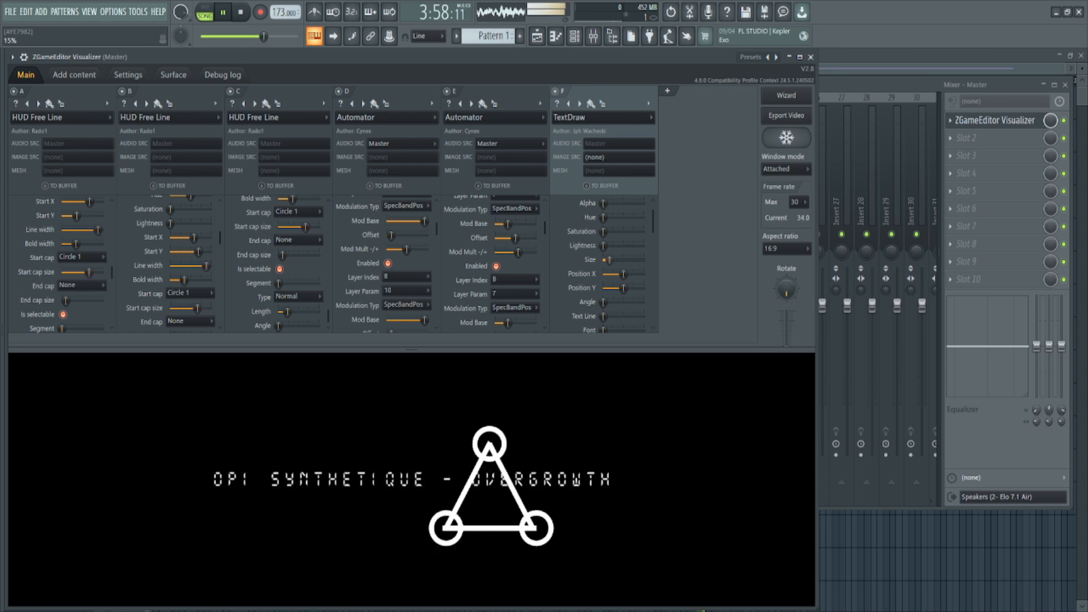
# - Add a Polar effect in new layer G and a Youlean Kaleidoscope effect in new layer H
pyautogui.click(499, 90)
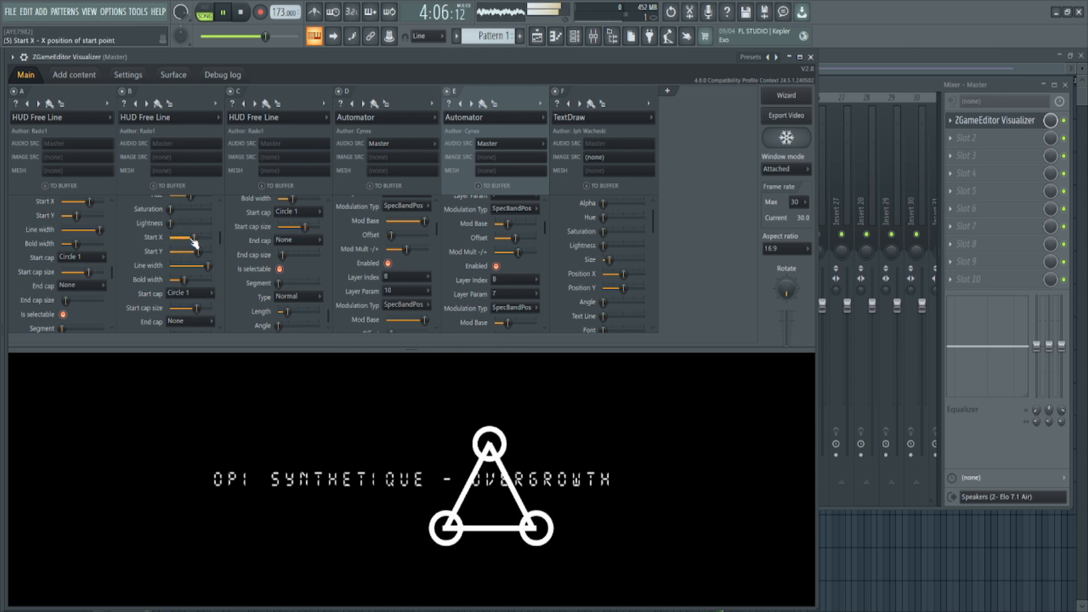
pyautogui.click(185, 96)
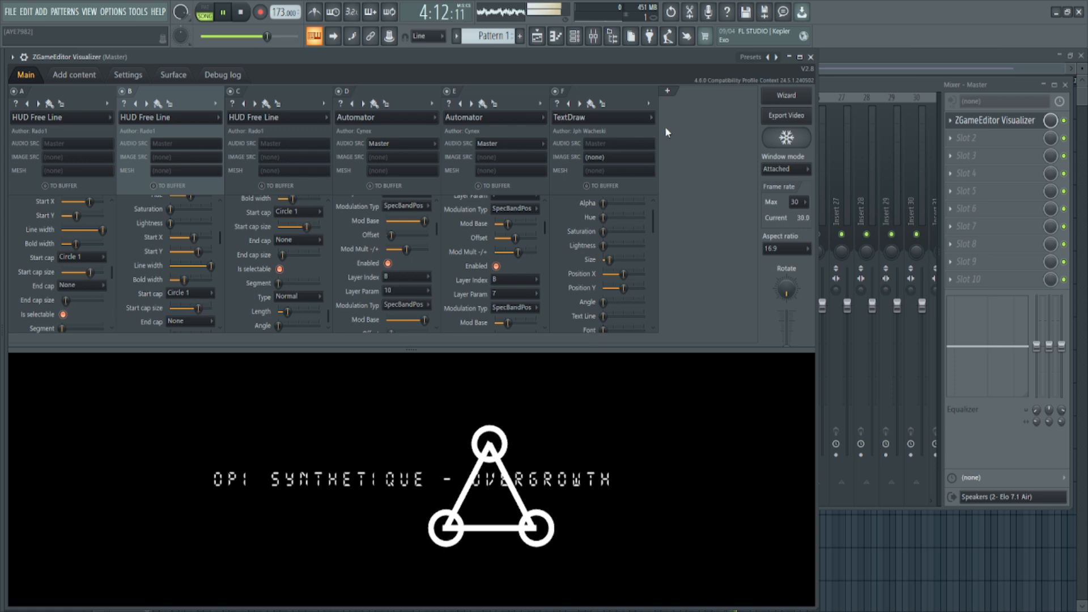
pyautogui.click(668, 94)
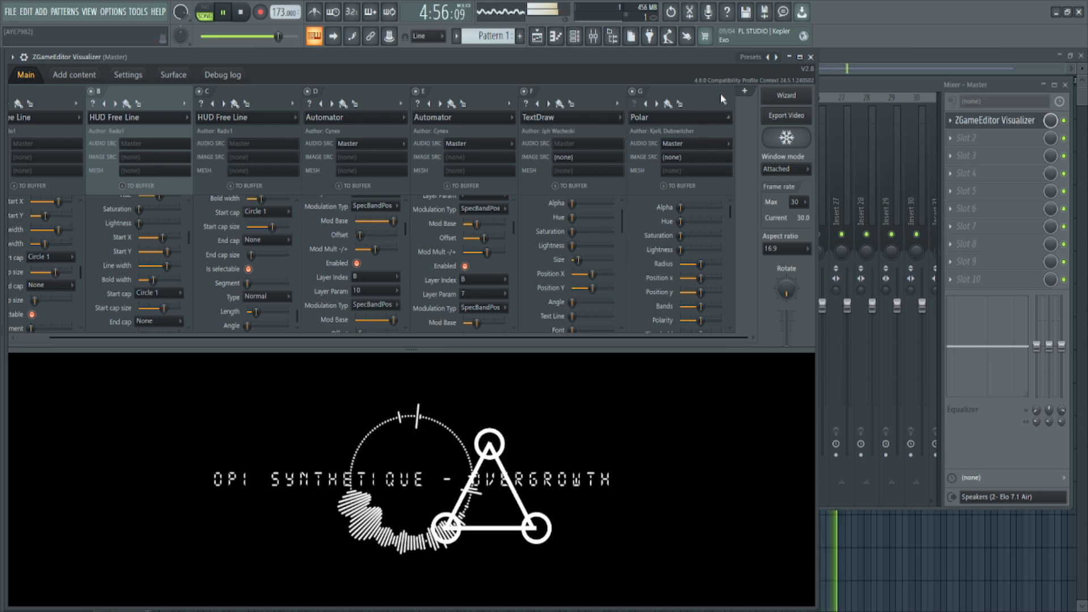
pyautogui.click(744, 90)
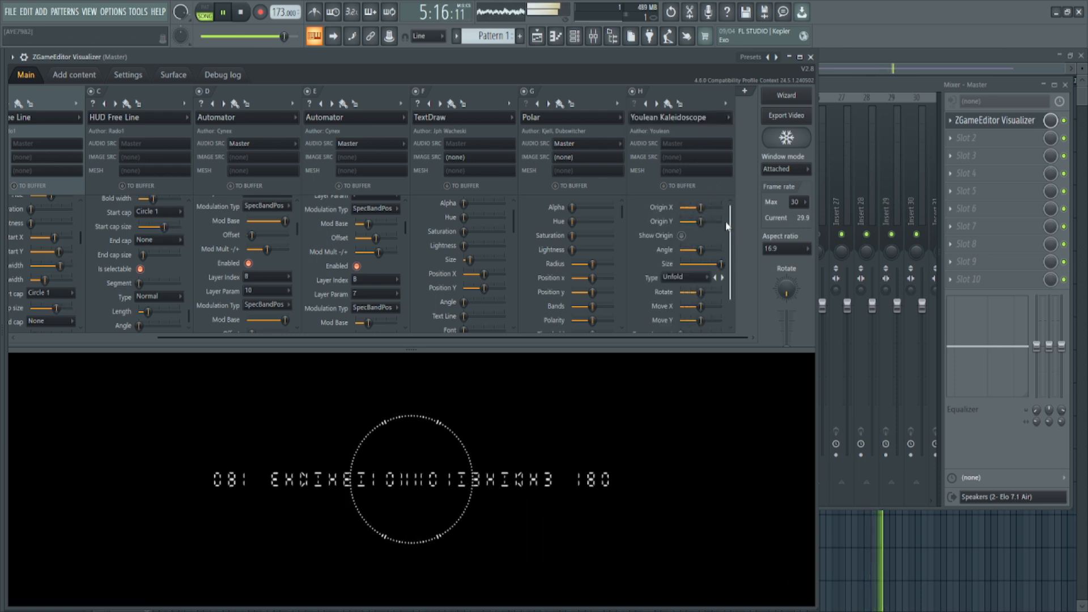
# - Set the Youlean Kaleidoscope's Origin X to 84% and Origin Y to 69%
pyautogui.moveTo(702, 211)
pyautogui.mouseDown()
pyautogui.moveTo(680, 209)
pyautogui.moveTo(714, 208)
pyautogui.mouseUp()
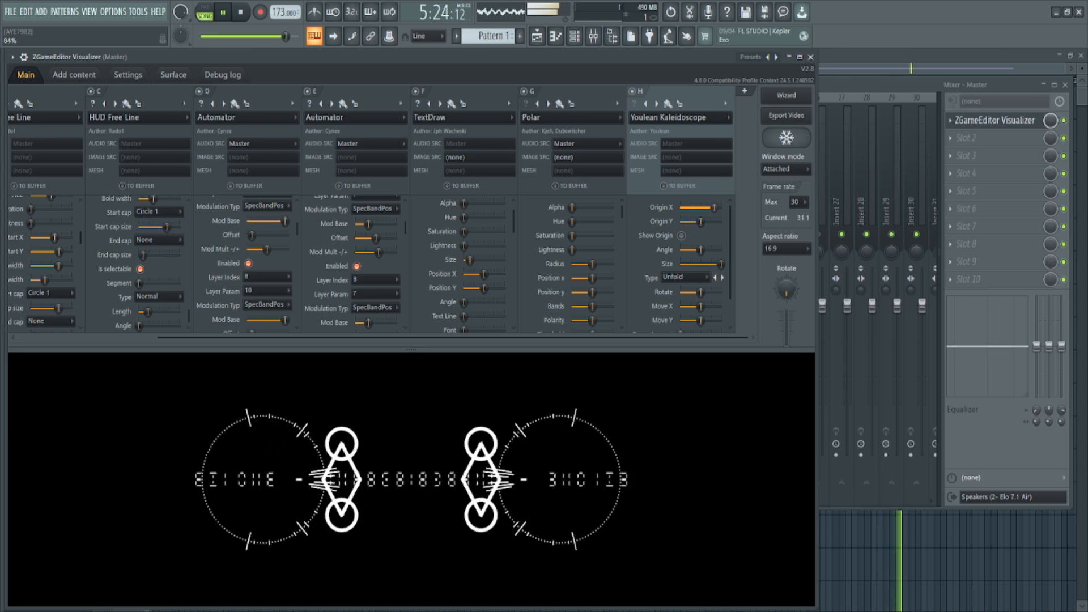
pyautogui.moveTo(702, 222); pyautogui.dragTo(708, 221)
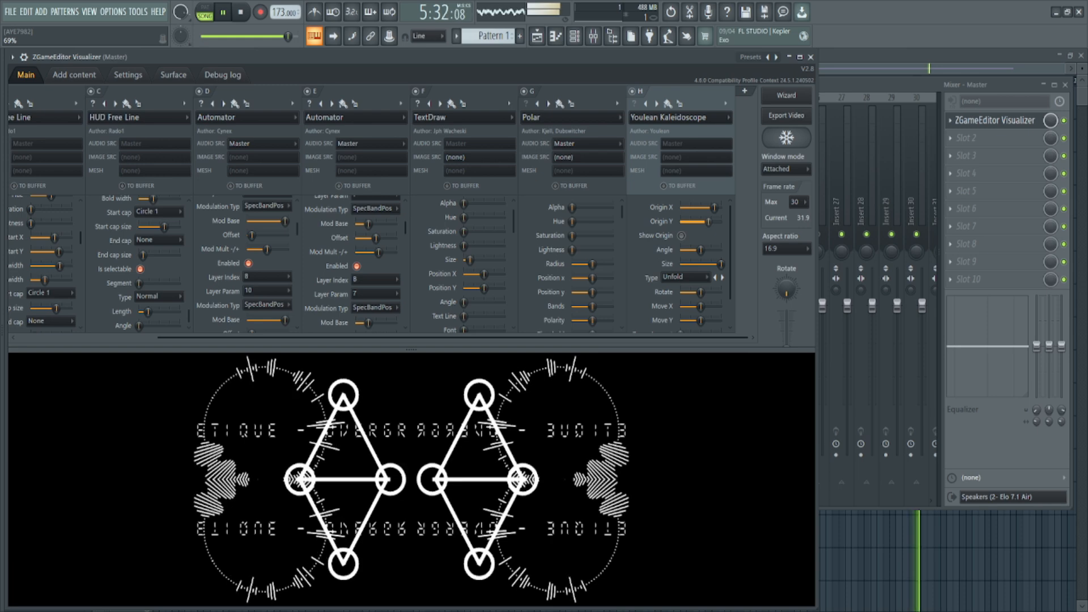
pyautogui.moveTo(708, 222); pyautogui.dragTo(708, 221)
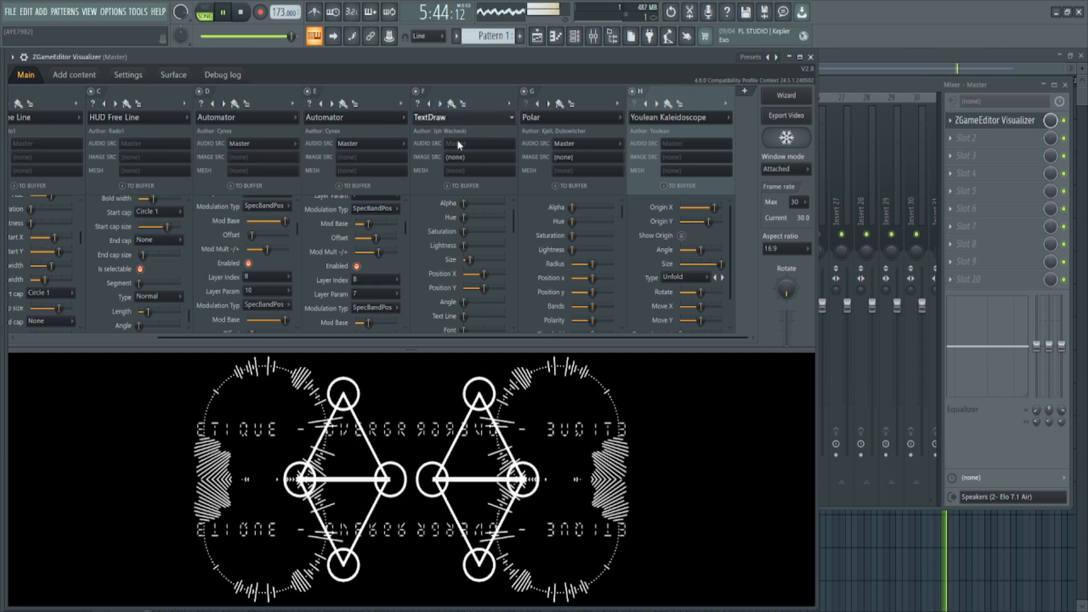
# - Clear the TextDraw effect from layer F and try a Youlean Kaleidoscope Size of 45% during playback
pyautogui.click(432, 377)
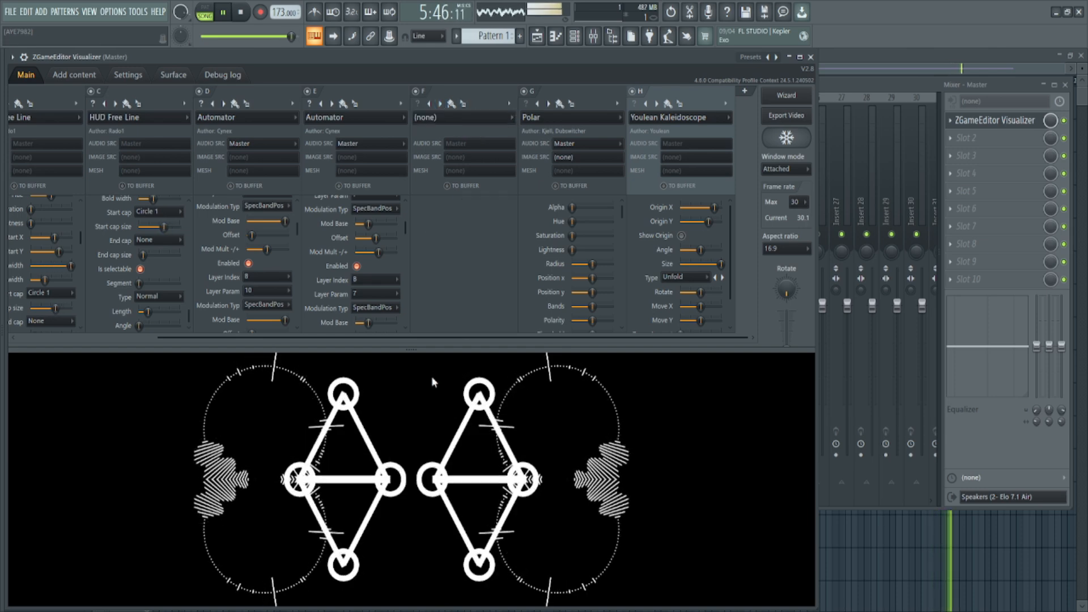
pyautogui.press('space')
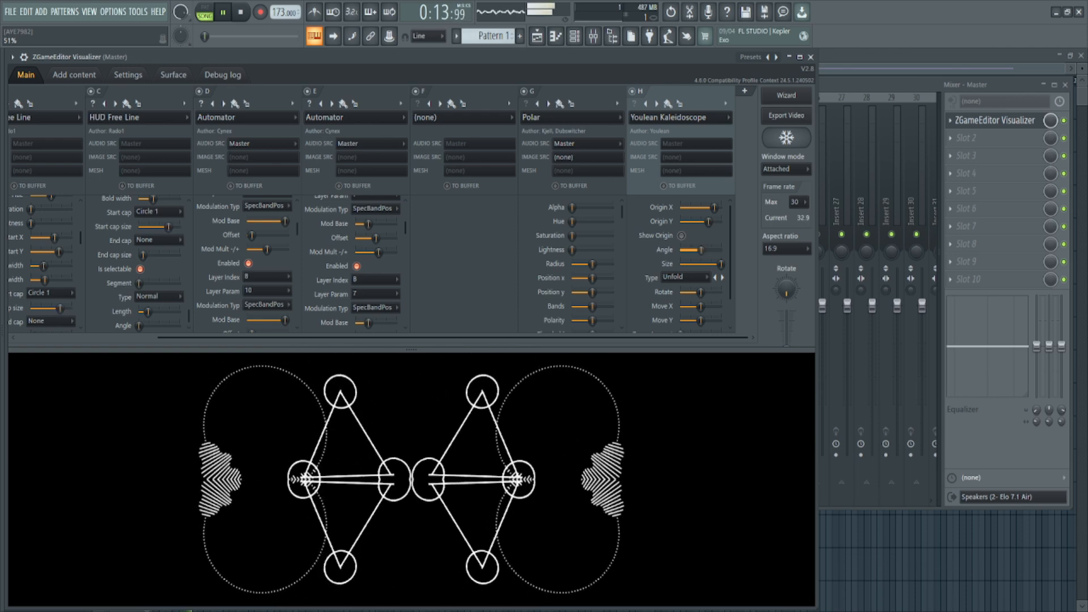
pyautogui.moveTo(717, 264); pyautogui.dragTo(684, 264)
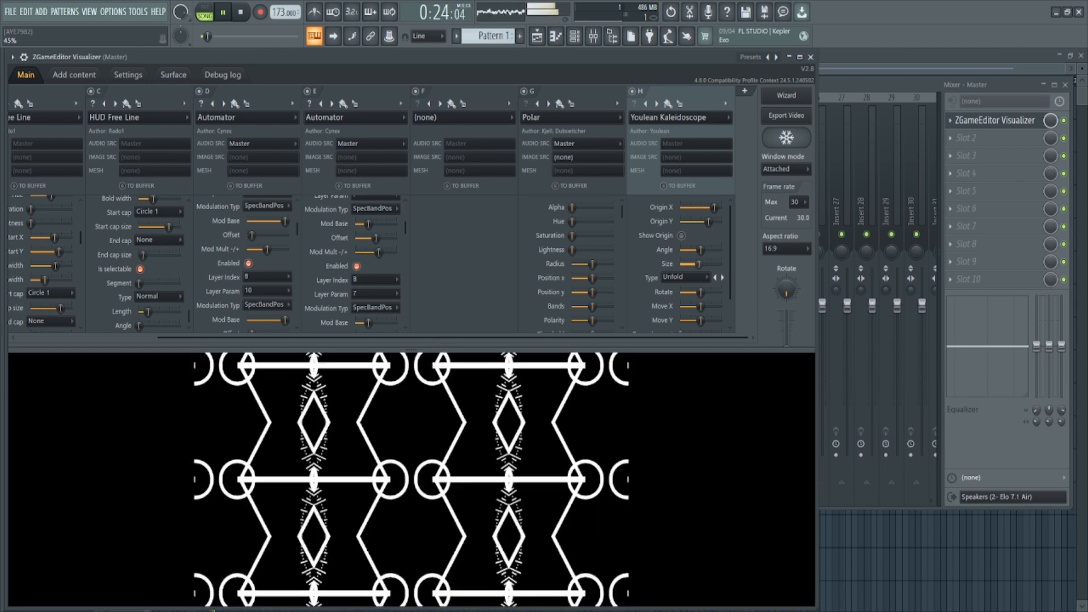
# - Try the Fish Head, Dia Cross and Starfish kaleidoscope types, and settle on Flipper
pyautogui.click(721, 277)
pyautogui.click(721, 277)
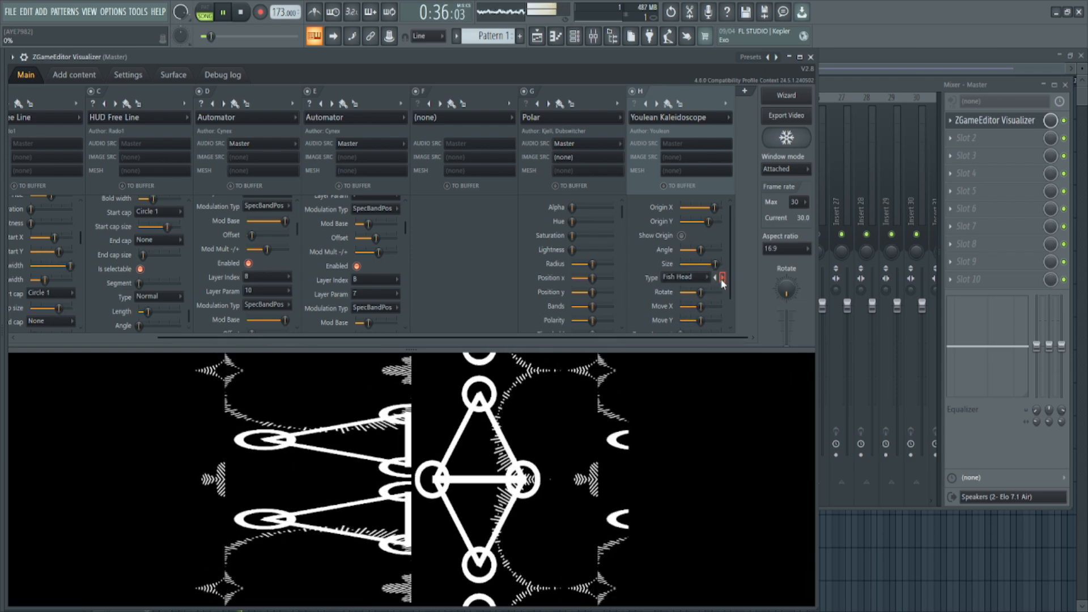
pyautogui.click(721, 277)
pyautogui.click(721, 277)
pyautogui.click(721, 277)
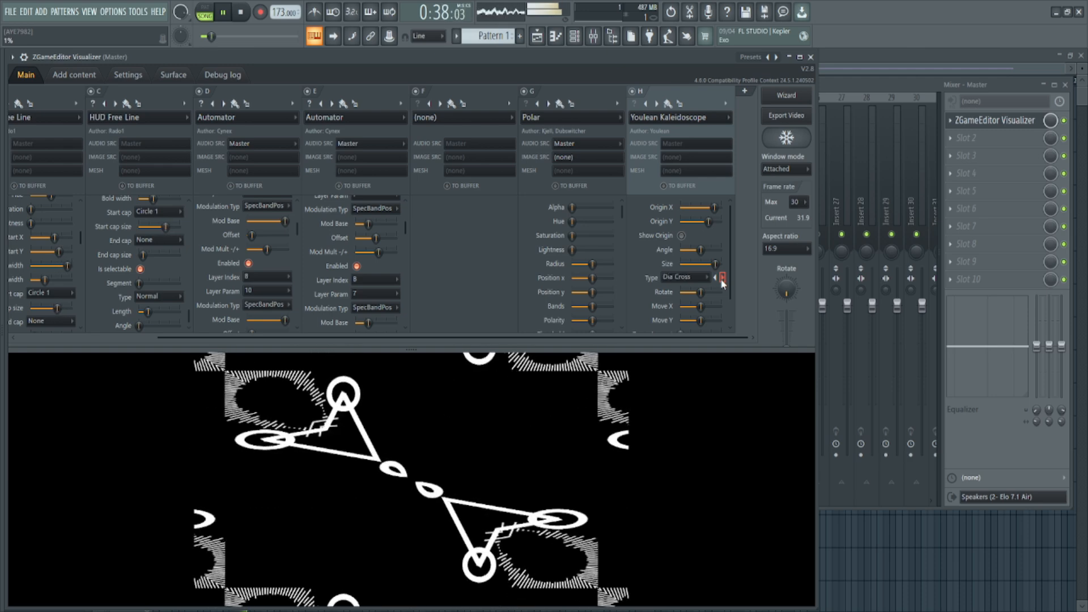
pyautogui.click(722, 277)
pyautogui.click(721, 277)
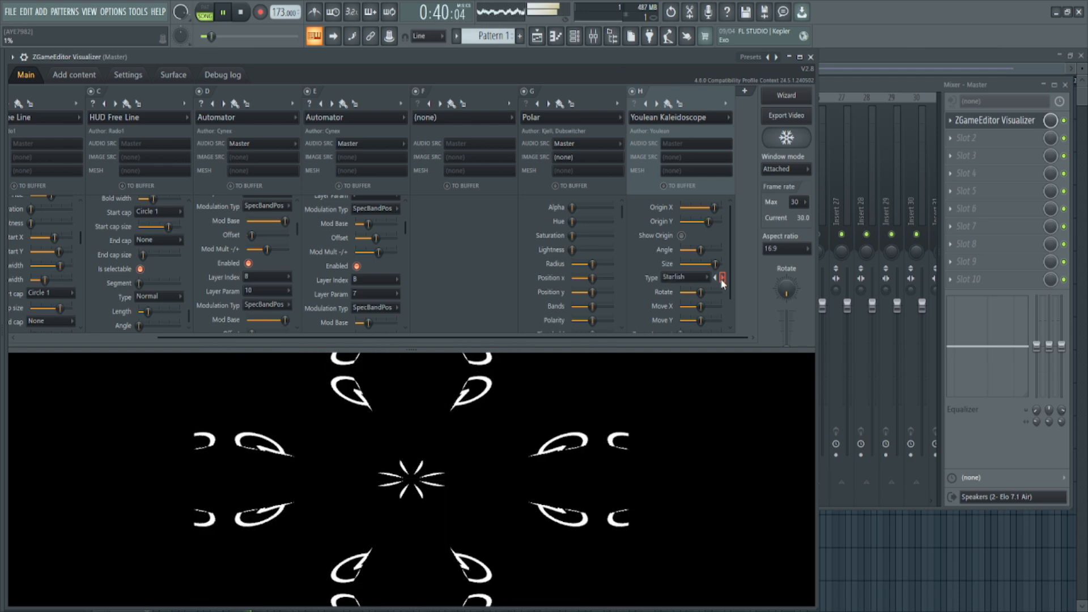
pyautogui.click(715, 277)
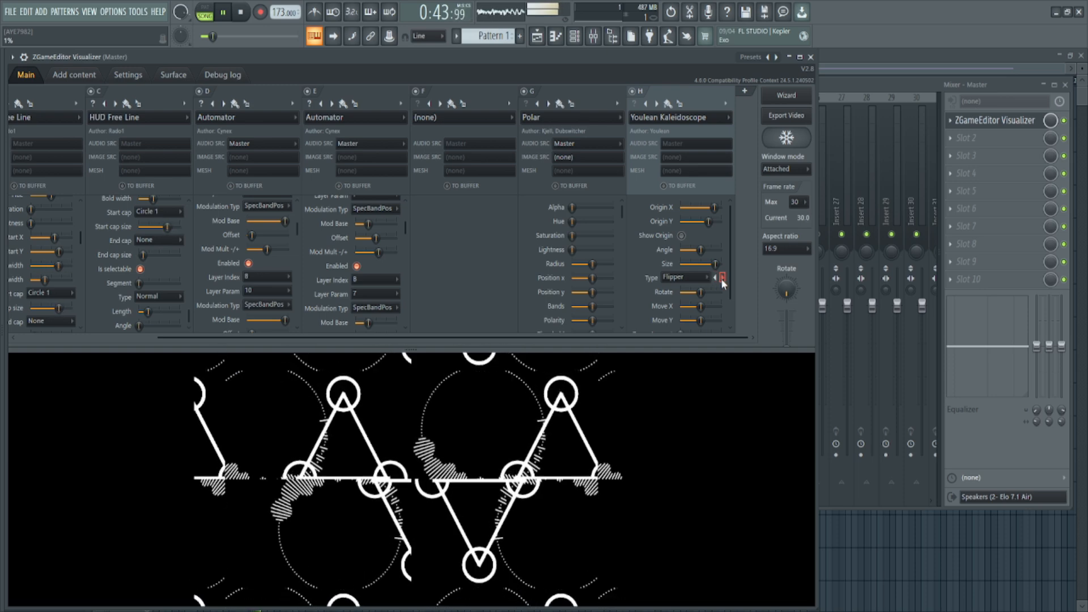
pyautogui.click(721, 277)
pyautogui.click(715, 277)
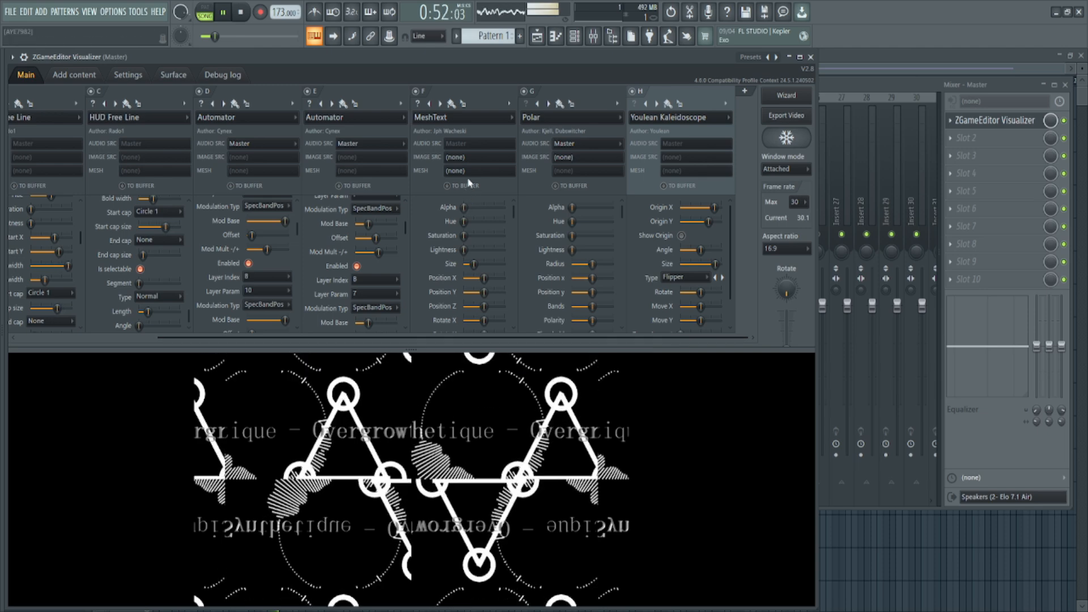
# - Switch layer F's effect from MeshText to TextDraw
pyautogui.click(439, 104)
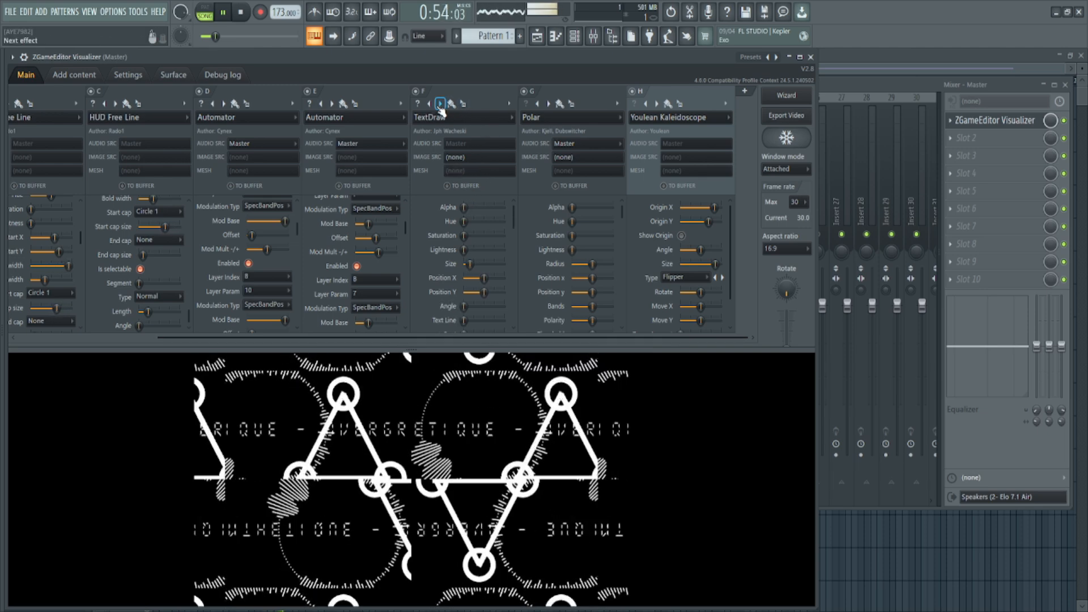
# - Cycle the Youlean Kaleidoscope on layer H to the Unfold type and disable the TextDraw effect on layer F
pyautogui.click(722, 277)
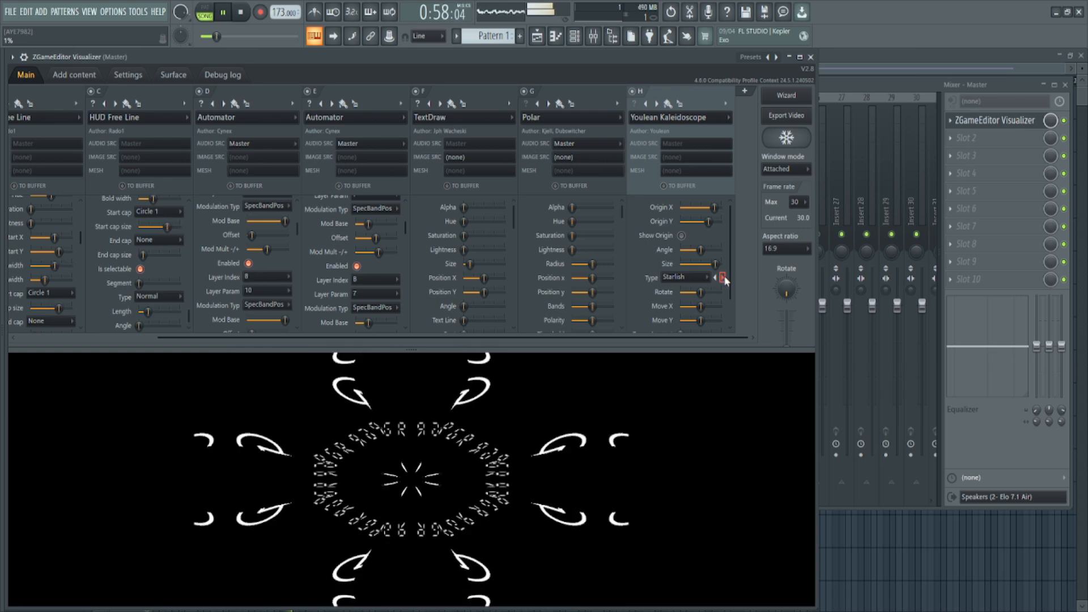
pyautogui.click(690, 297)
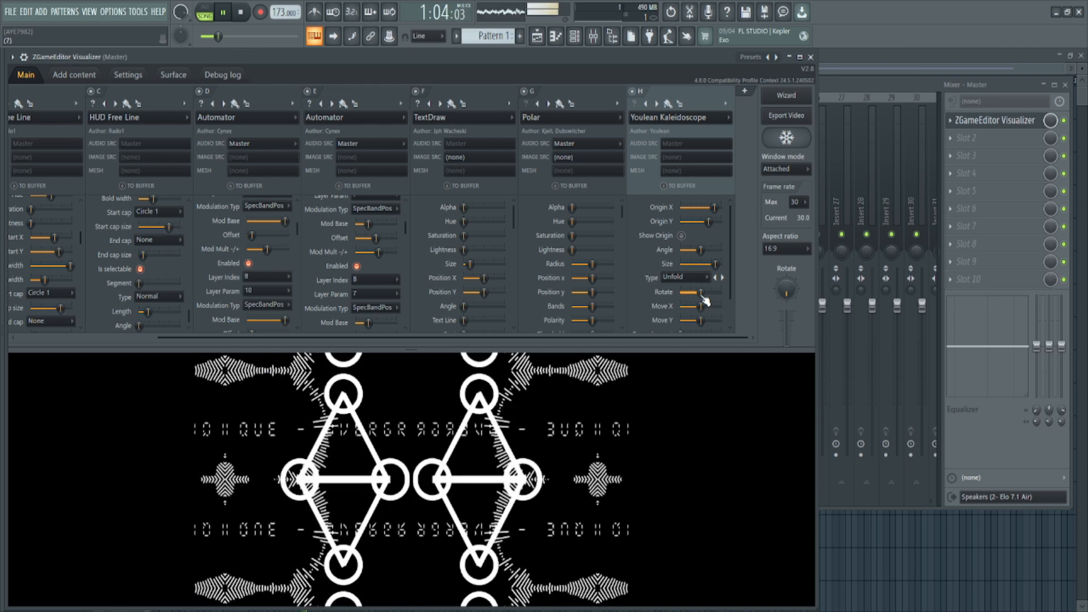
pyautogui.scroll(-3, 726, 312)
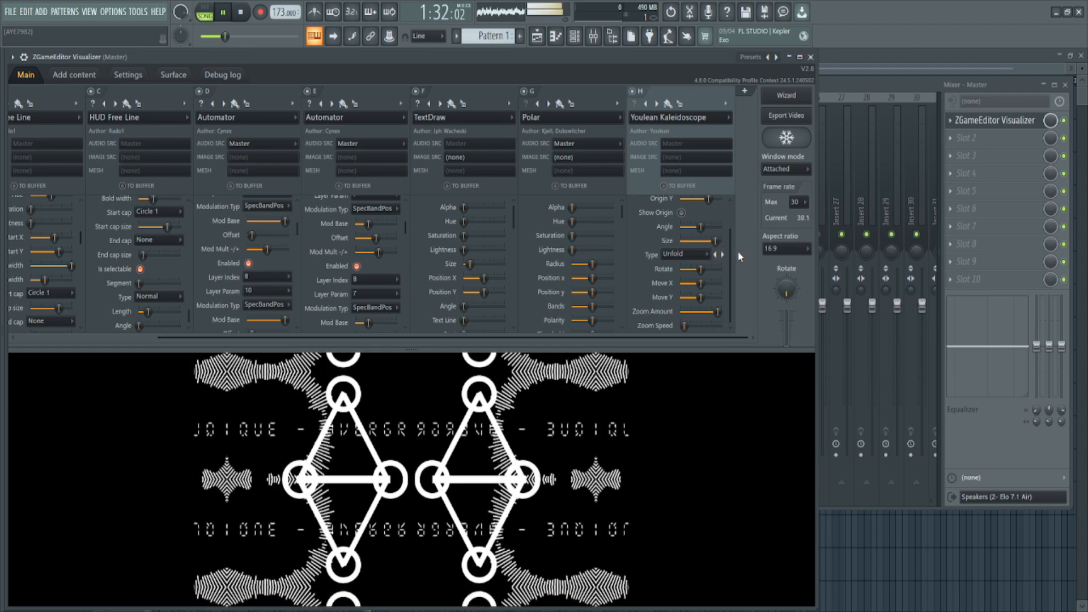
pyautogui.scroll(1, 731, 247)
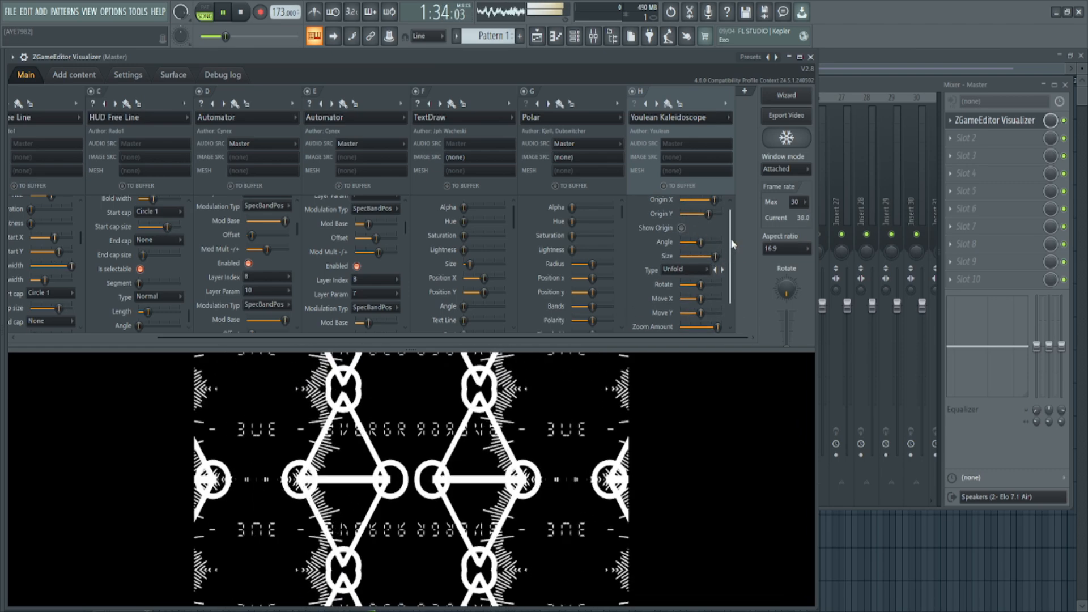
pyautogui.scroll(1, 733, 213)
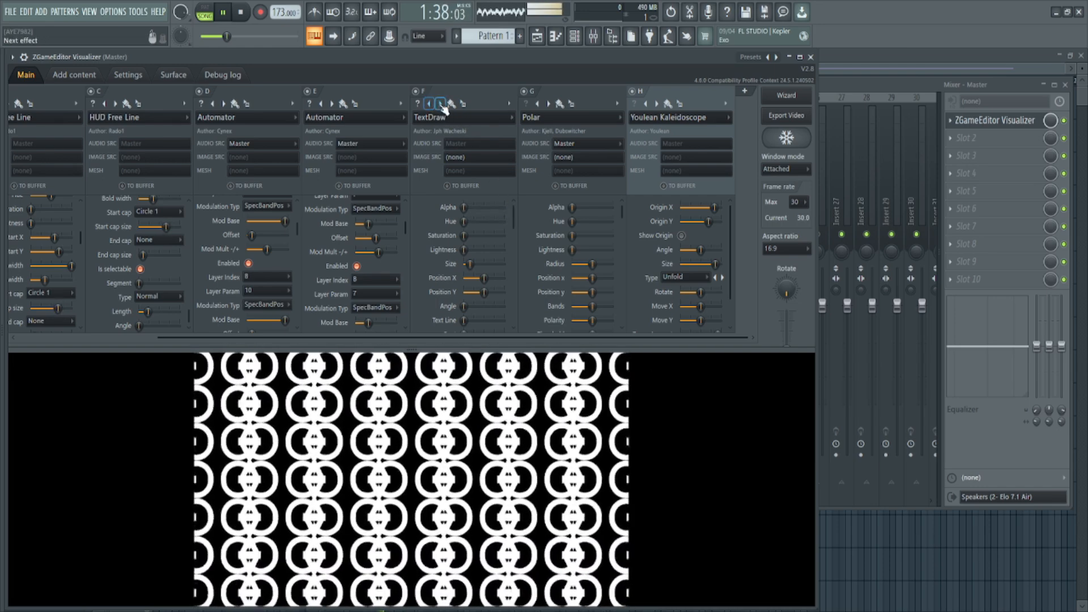
pyautogui.click(416, 91)
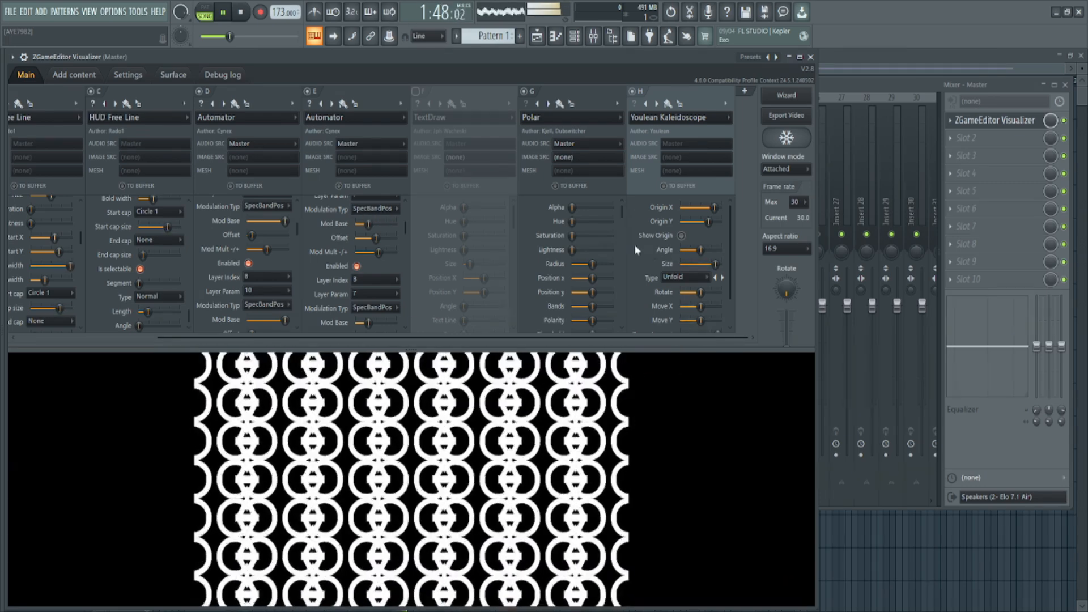
# - Add a Youlean Peak Shapes effect on layer I, set its shape to Quater Circle and increase its Angle to turn the arc upright
pyautogui.click(747, 94)
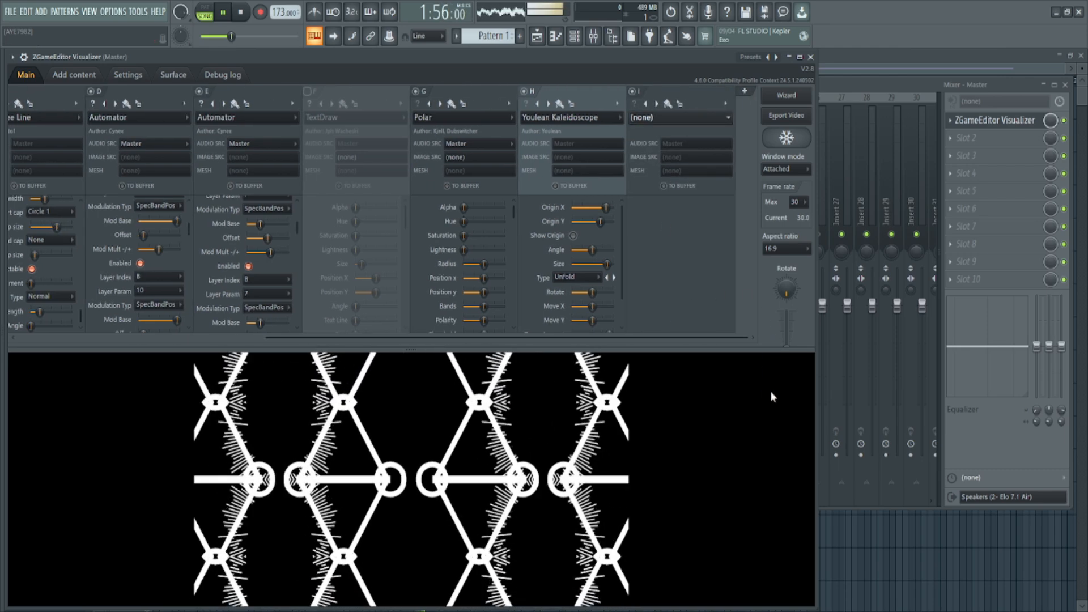
pyautogui.click(785, 457)
pyautogui.moveTo(729, 212); pyautogui.dragTo(733, 267)
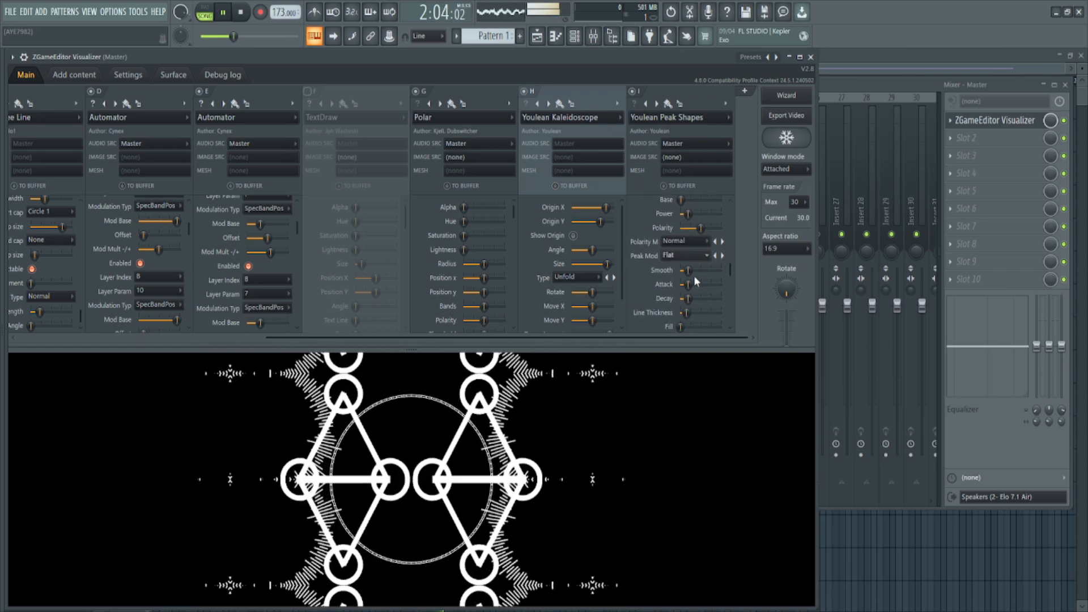
pyautogui.scroll(-5, 730, 271)
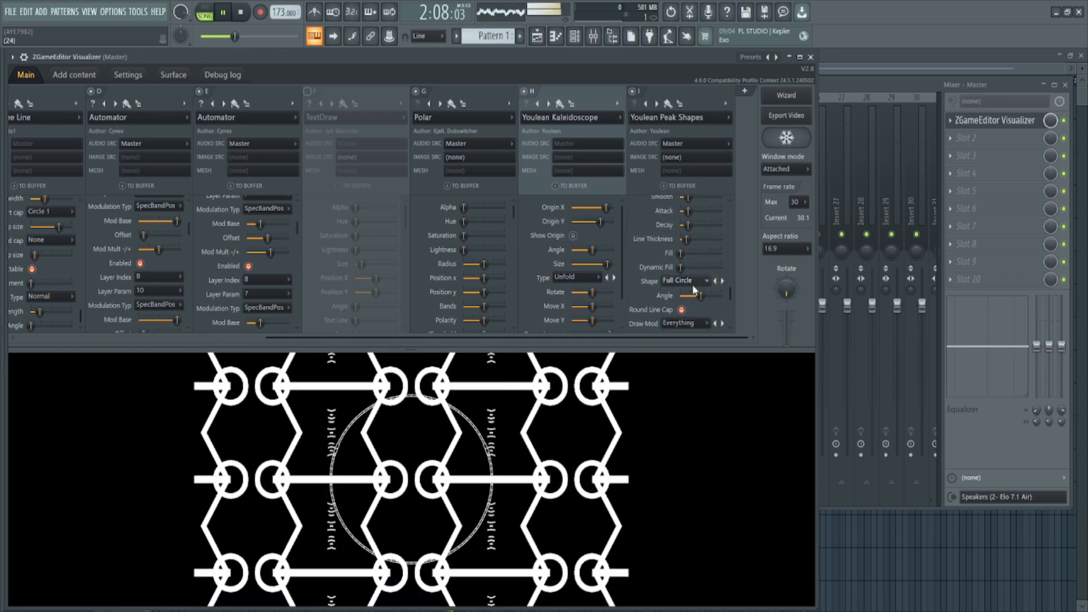
pyautogui.click(689, 322)
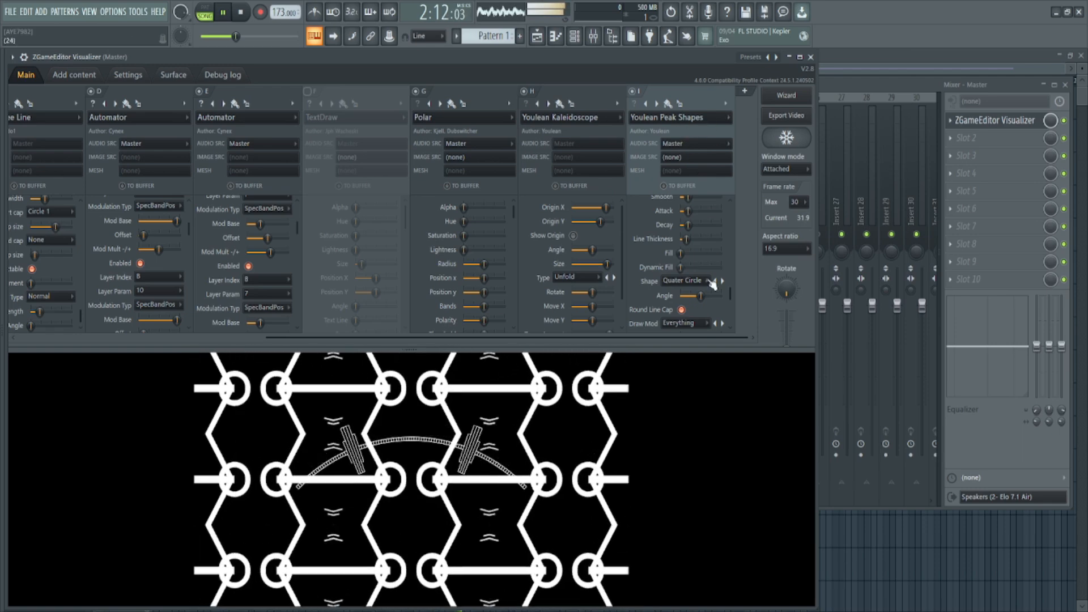
pyautogui.moveTo(701, 295); pyautogui.dragTo(710, 296)
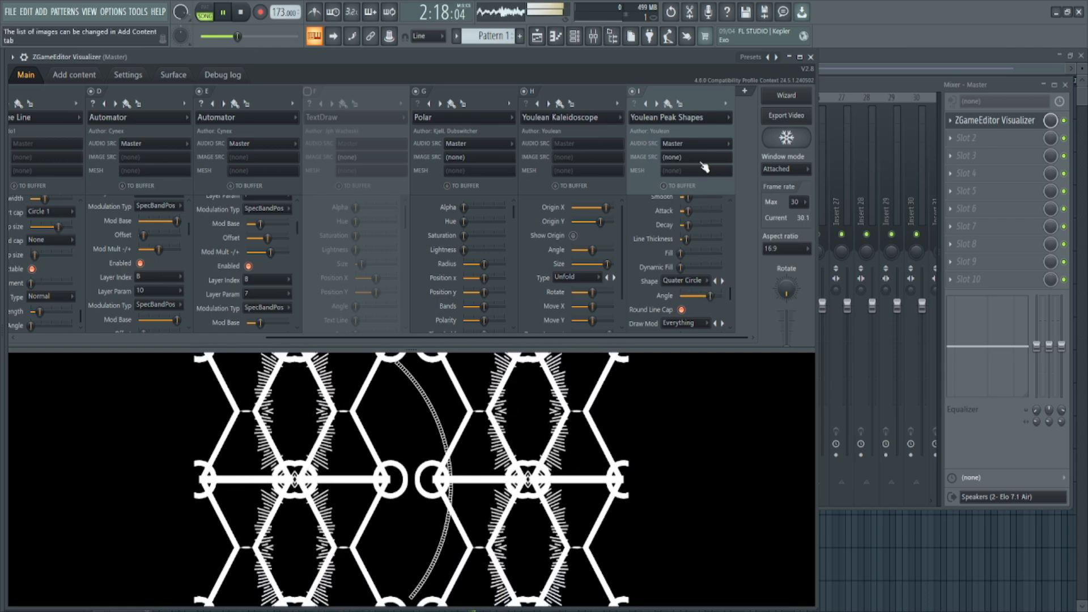
# - Add a second Youlean Peak Shapes effect on layer J, set its shape to Half Circle and lower its Angle to turn the arc upright
pyautogui.click(747, 93)
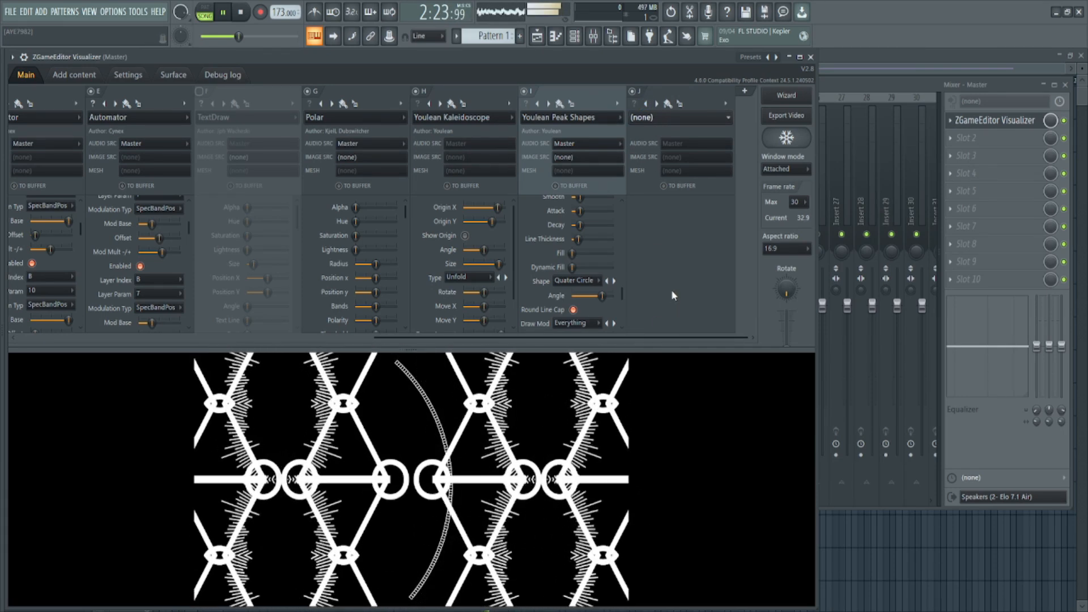
pyautogui.click(783, 455)
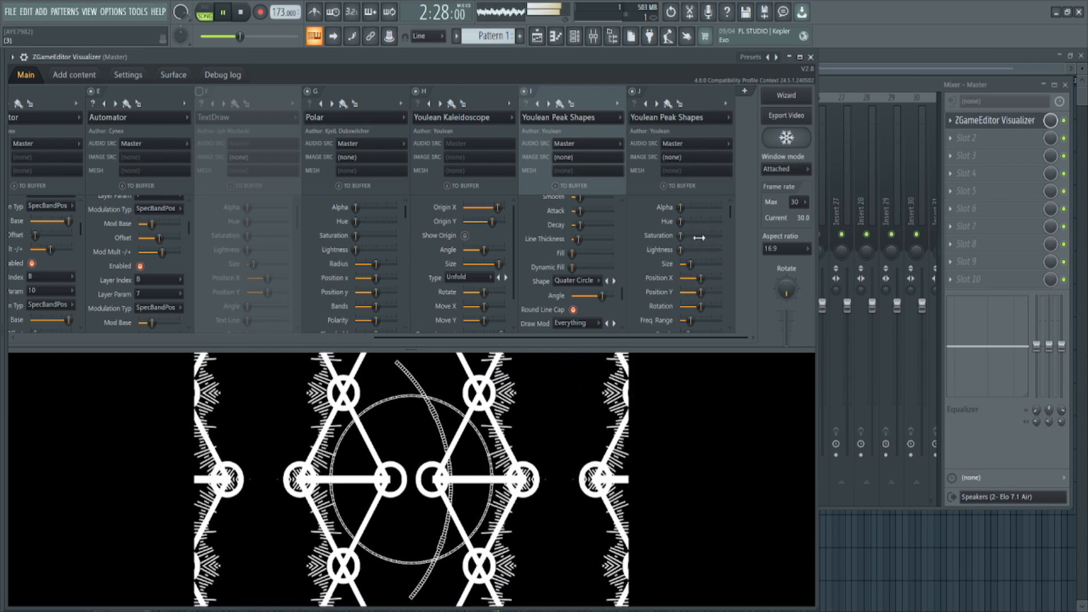
pyautogui.moveTo(730, 211); pyautogui.dragTo(733, 294)
pyautogui.click(714, 269)
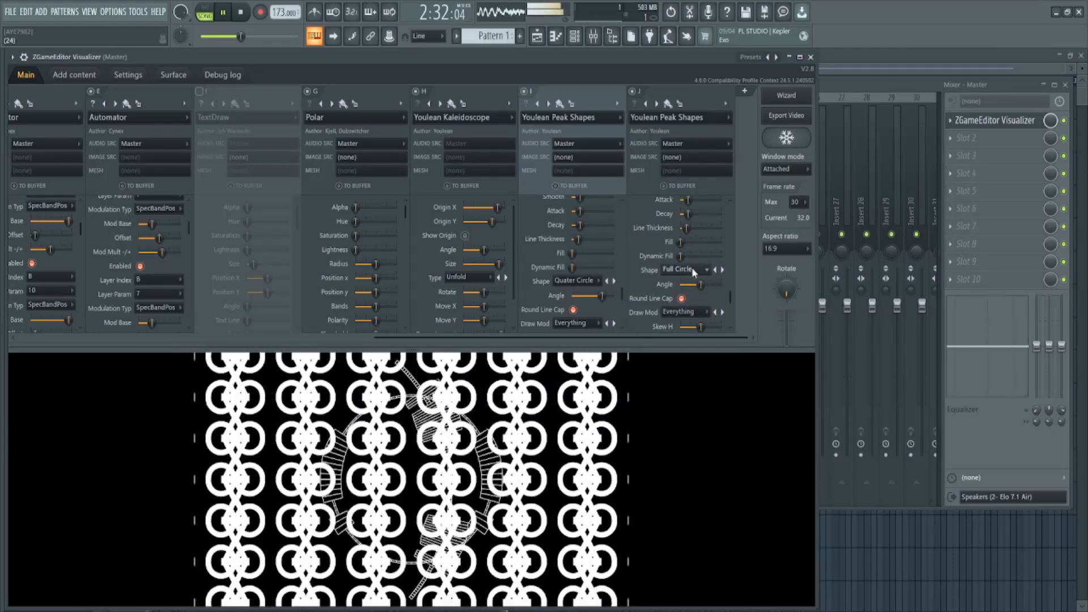
pyautogui.click(688, 299)
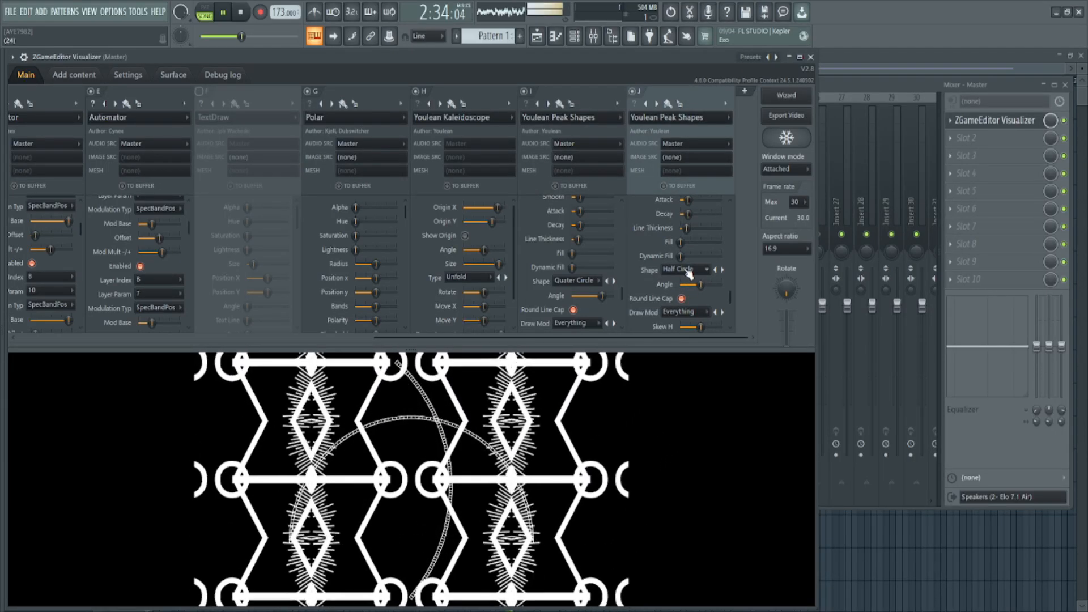
pyautogui.moveTo(703, 285); pyautogui.dragTo(690, 285)
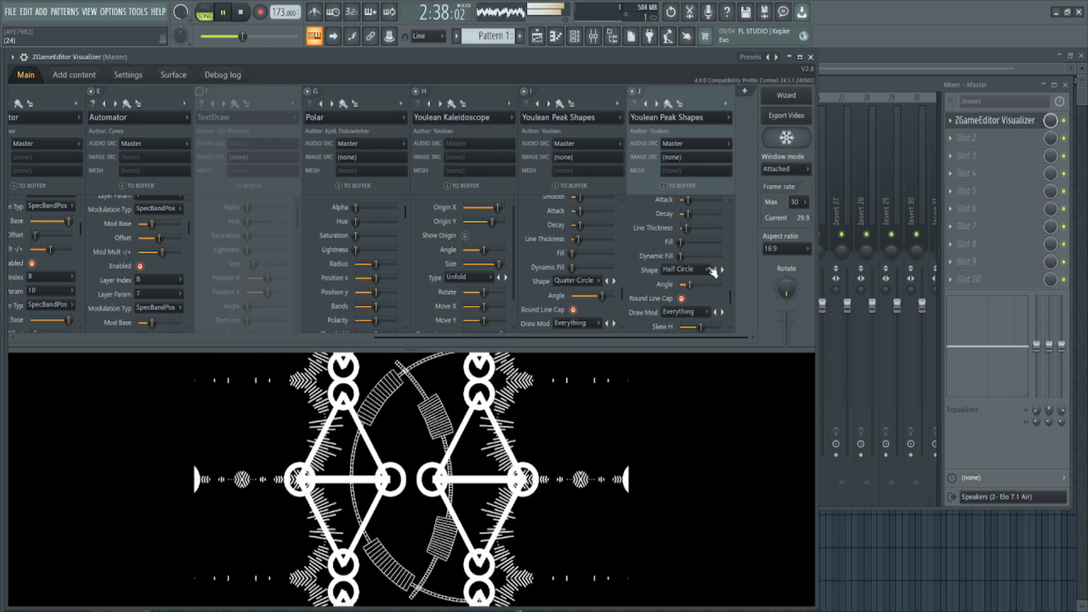
# - Reduce the Size of layer J's half circle and adjust Position X on both Peak Shapes layers so the arcs cross near the centre
pyautogui.scroll(-1, 730, 309)
pyautogui.scroll(3, 730, 317)
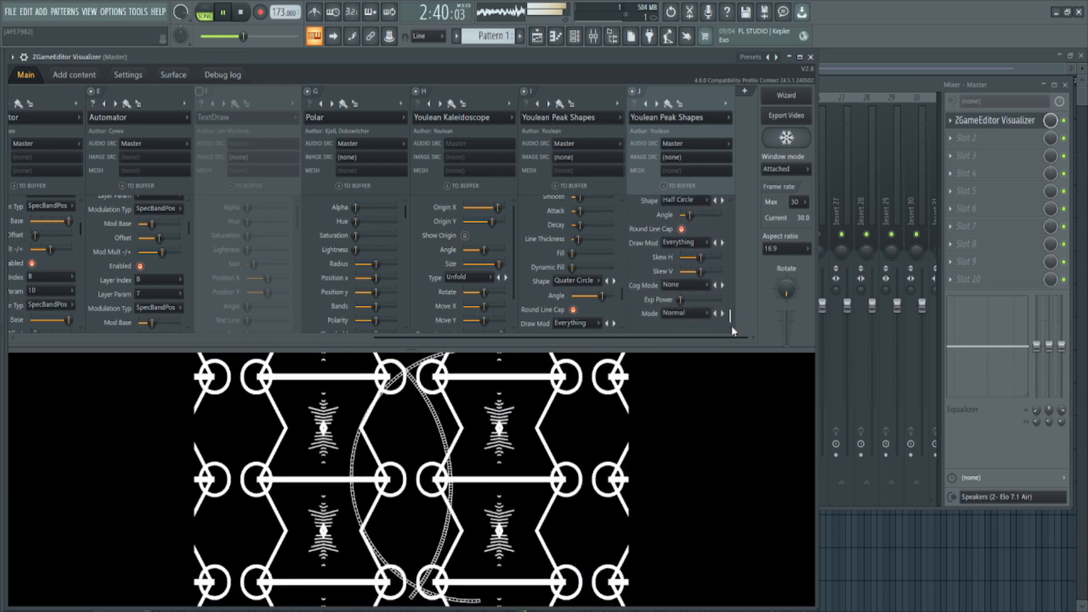
pyautogui.moveTo(726, 271); pyautogui.dragTo(725, 225)
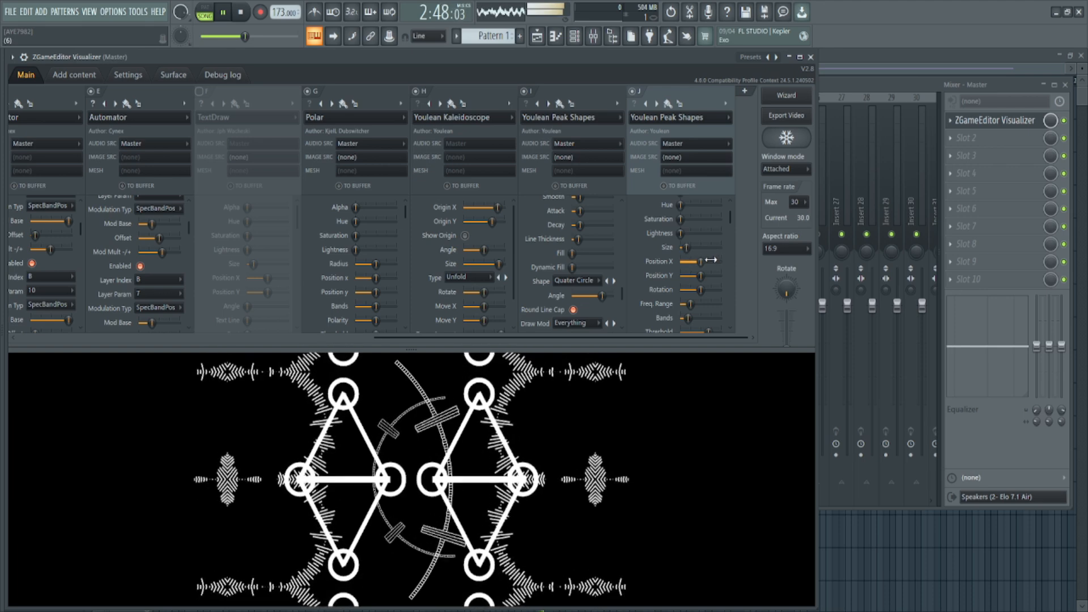
pyautogui.moveTo(708, 271); pyautogui.dragTo(709, 266)
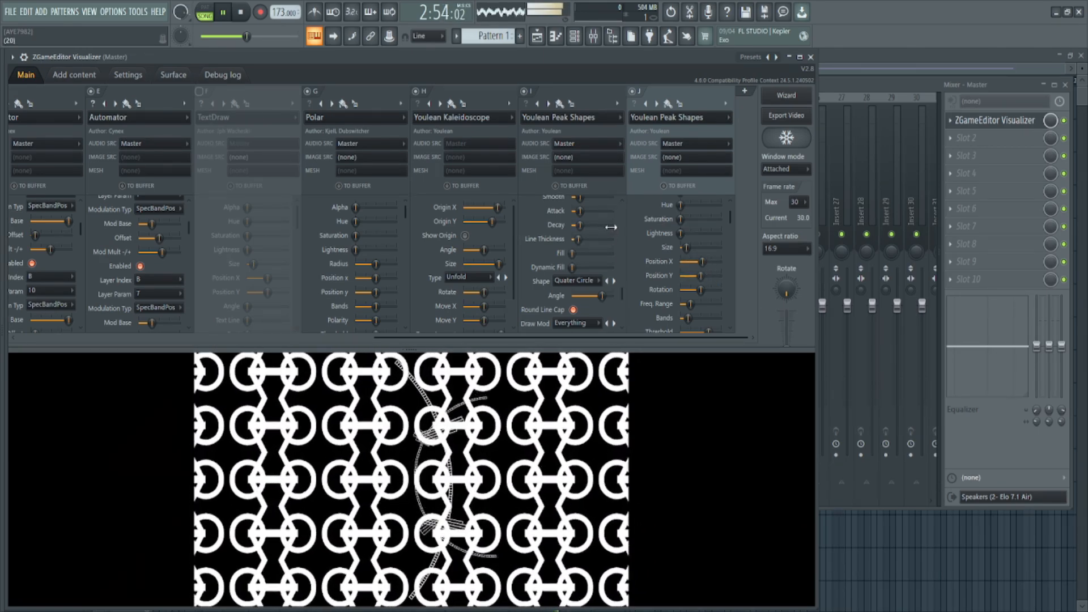
pyautogui.moveTo(621, 290); pyautogui.dragTo(592, 238)
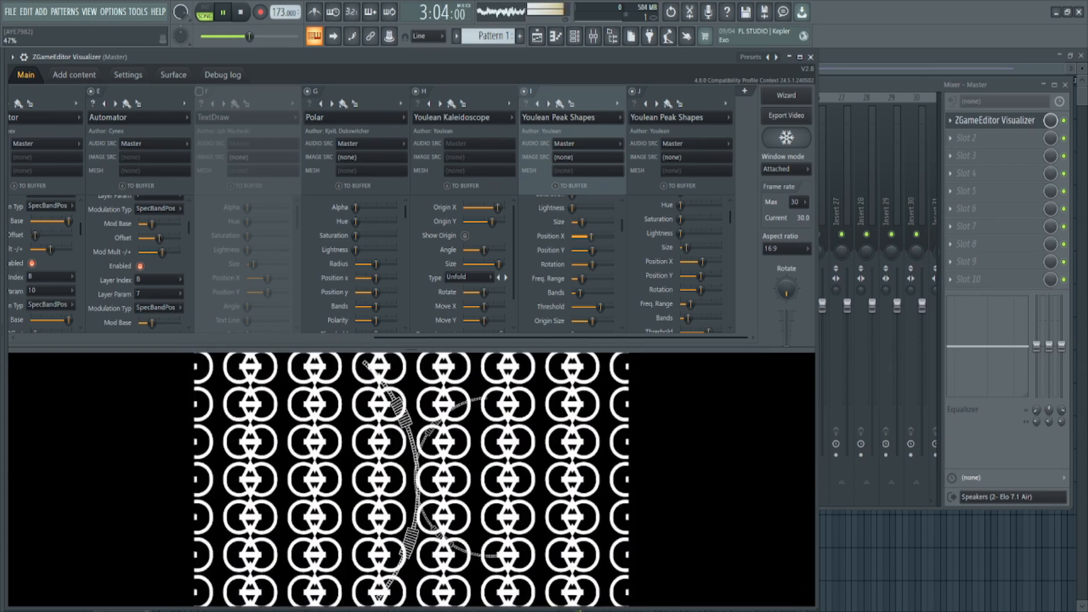
pyautogui.moveTo(702, 262); pyautogui.dragTo(700, 263)
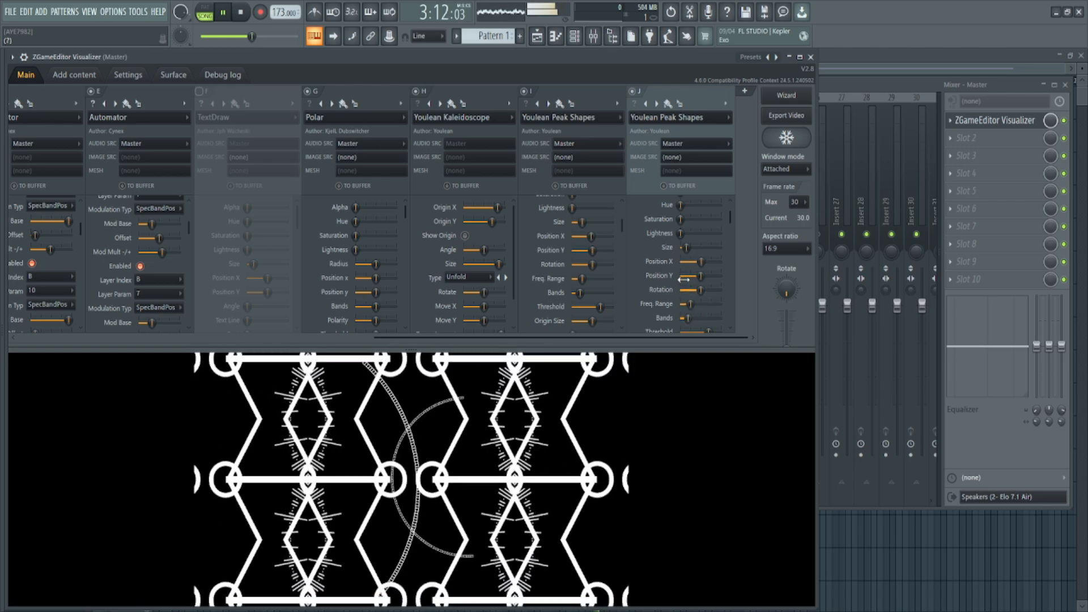
pyautogui.click(591, 236)
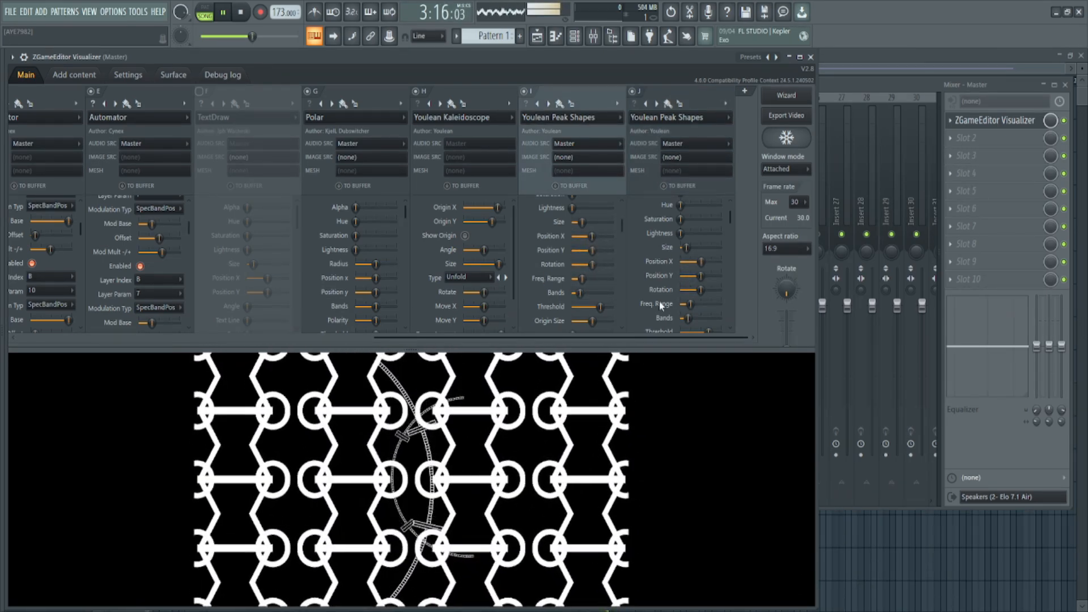
# - Raise Saturation to maximum on both Peak Shapes layers to colour them red, and slightly enlarge layer J's half circle
pyautogui.scroll(1, 730, 222)
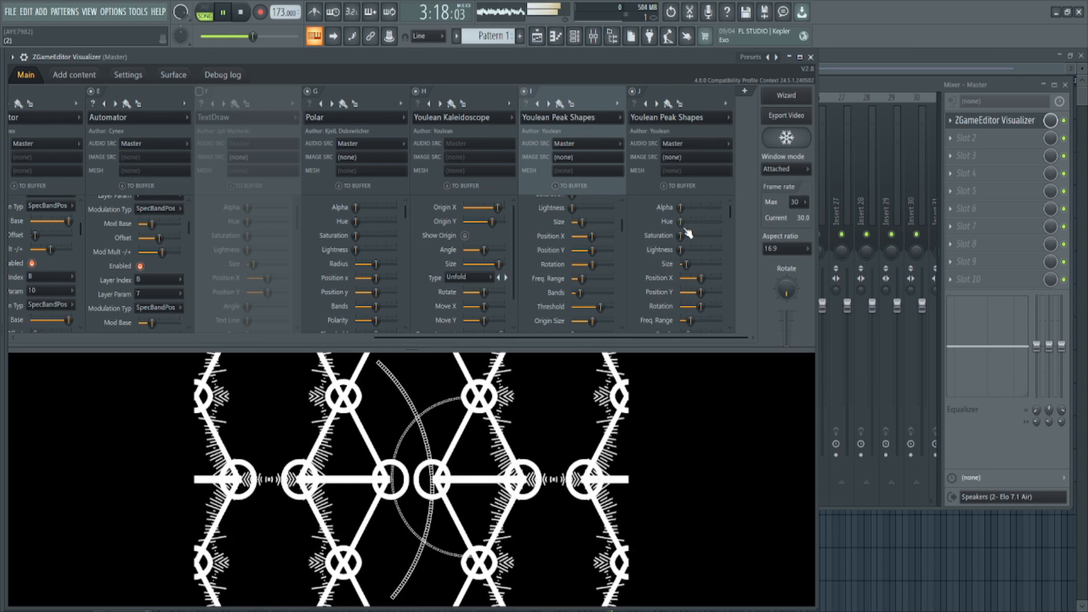
pyautogui.moveTo(681, 235); pyautogui.dragTo(700, 235)
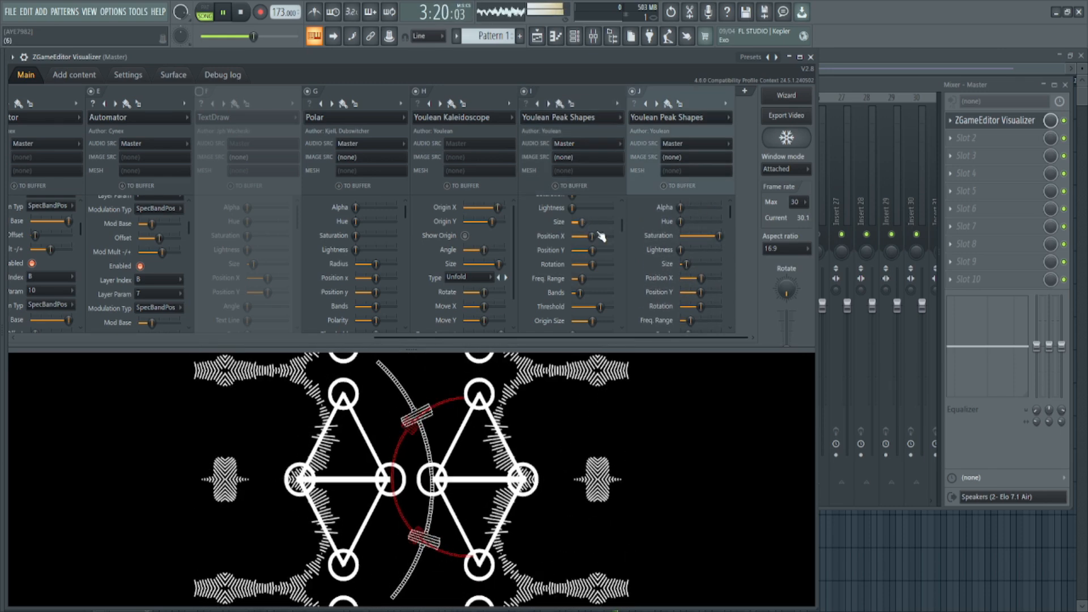
pyautogui.scroll(2, 621, 226)
pyautogui.moveTo(572, 235); pyautogui.dragTo(596, 235)
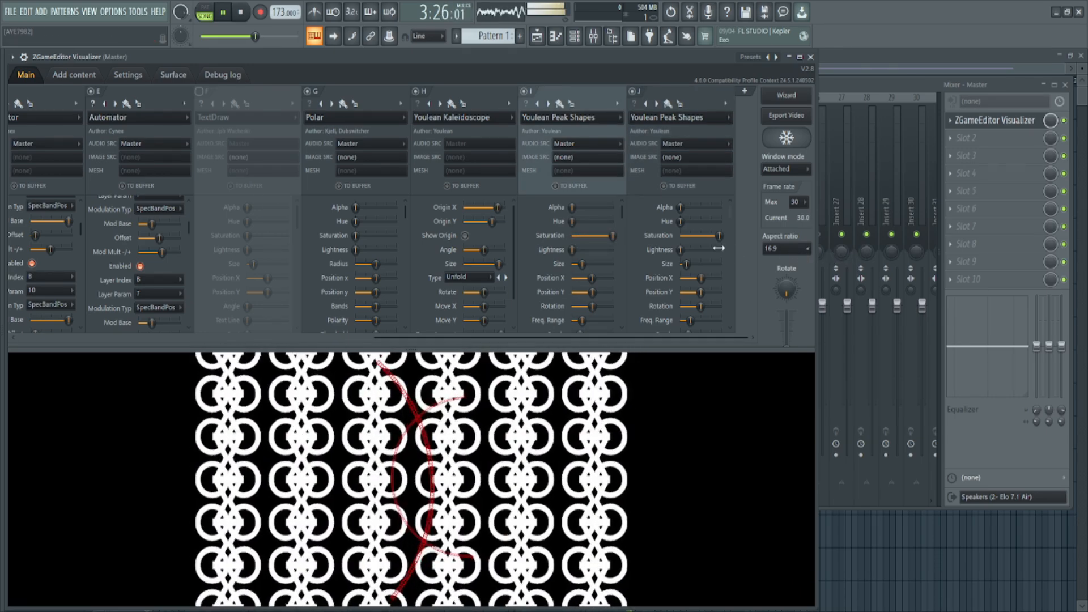
pyautogui.moveTo(686, 264); pyautogui.dragTo(687, 264)
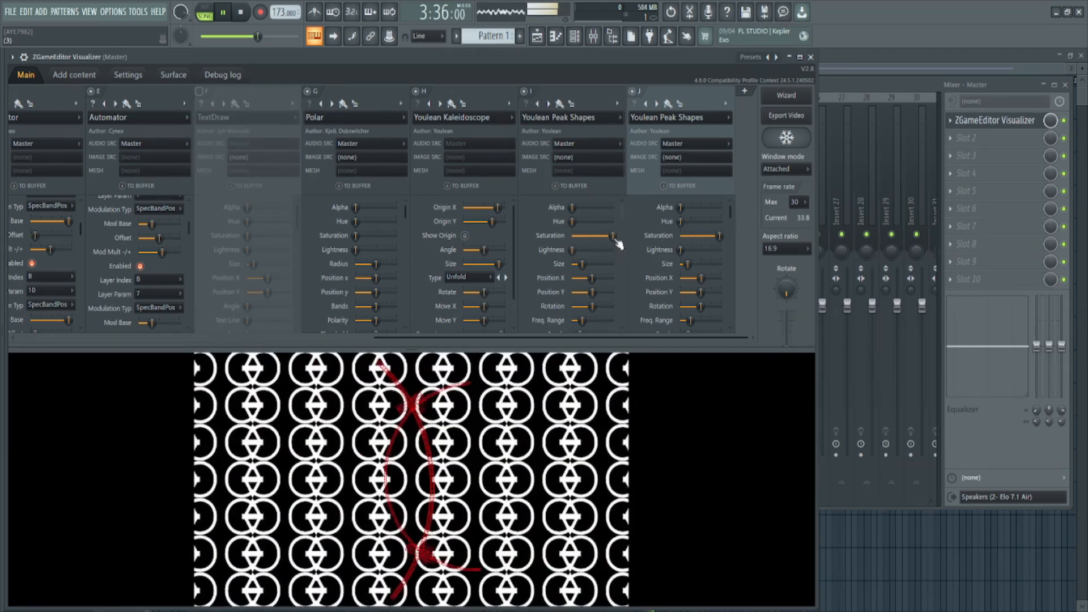
# - Set the Peak Shapes Base to 24% on layer I and 40% on layer J, adjusting the Bands and Threshold of both
pyautogui.moveTo(623, 214); pyautogui.dragTo(623, 248)
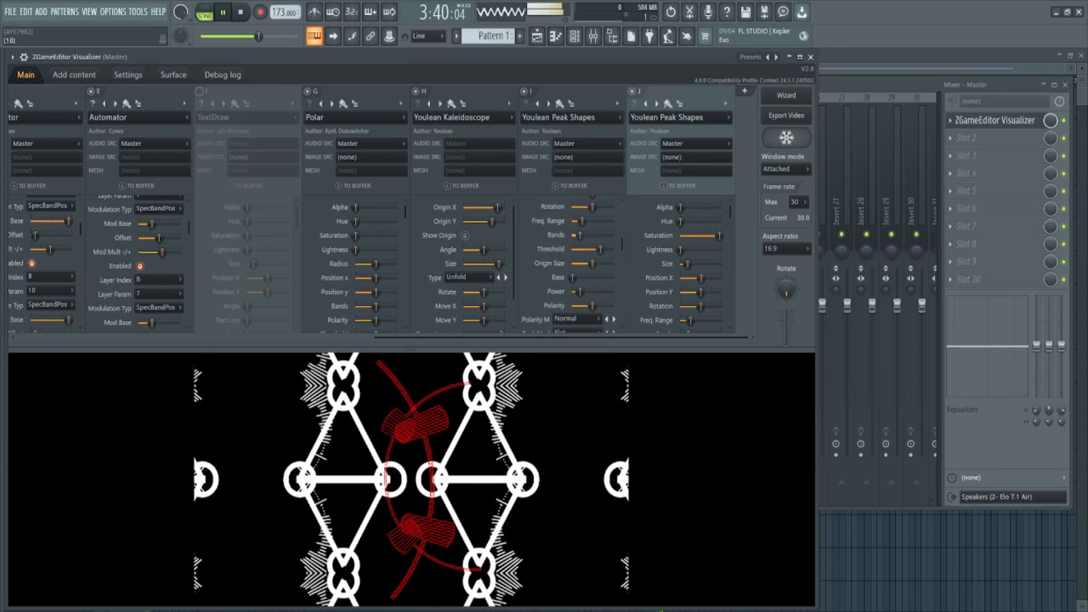
pyautogui.moveTo(579, 235); pyautogui.dragTo(585, 235)
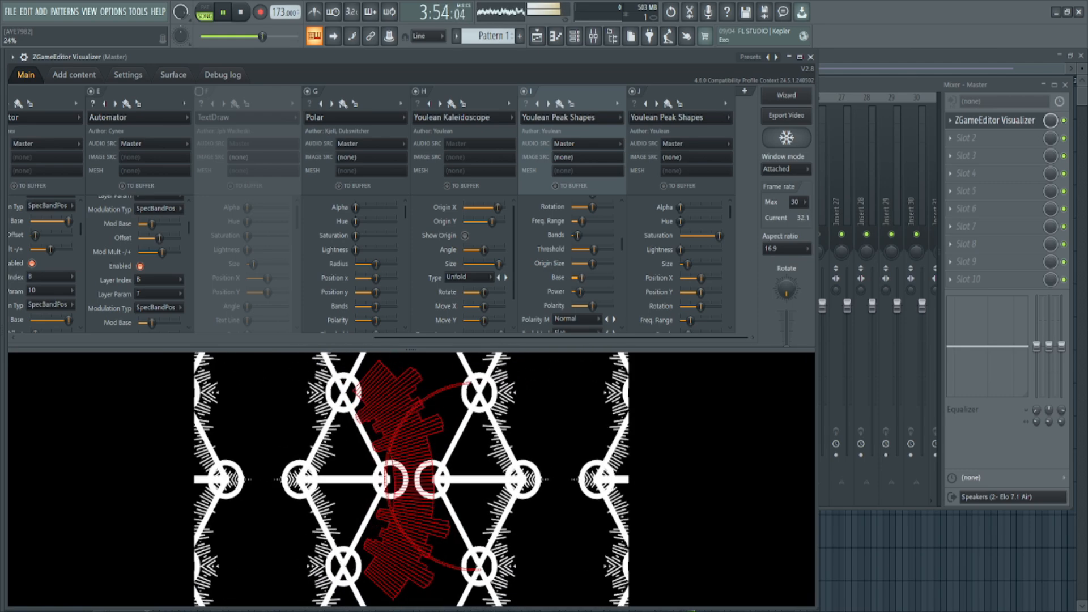
pyautogui.moveTo(729, 213); pyautogui.dragTo(694, 245)
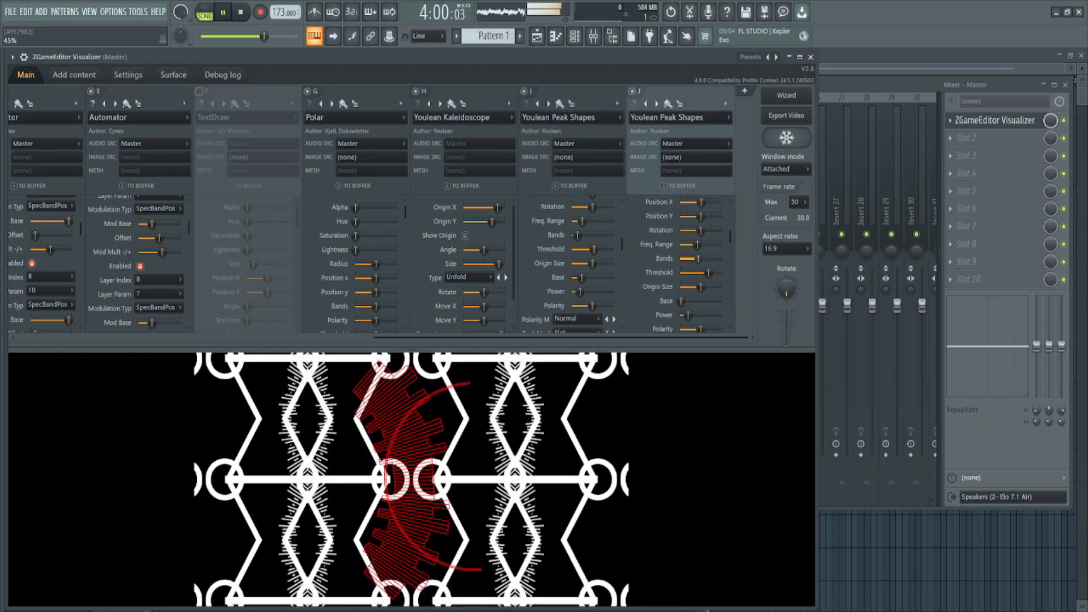
pyautogui.moveTo(710, 273); pyautogui.dragTo(701, 272)
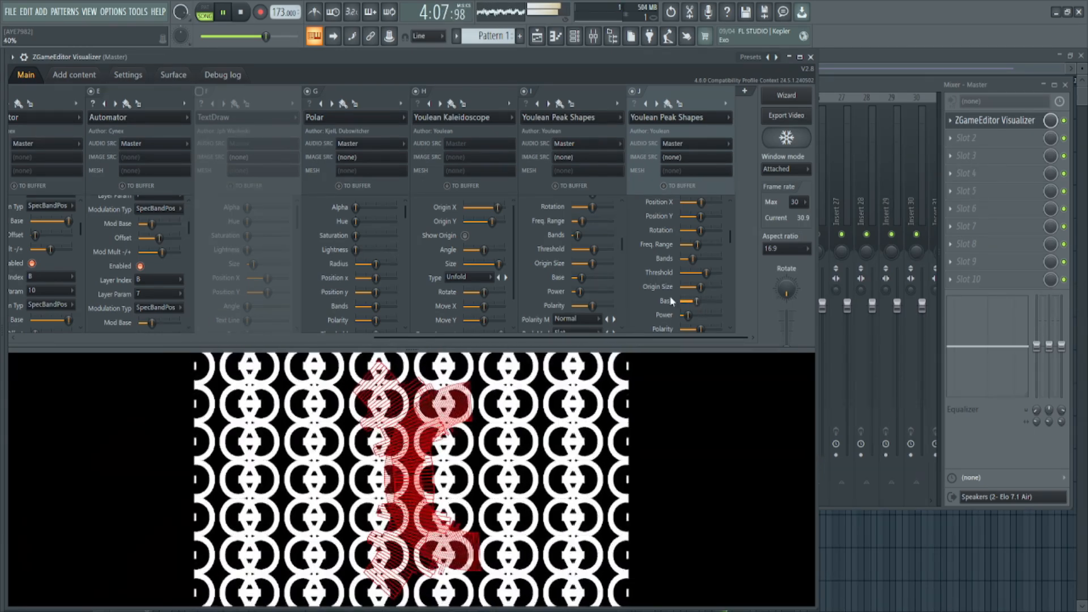
# - Stop the song and restart playback from the beginning
pyautogui.click(241, 12)
pyautogui.click(231, 15)
pyautogui.click(242, 12)
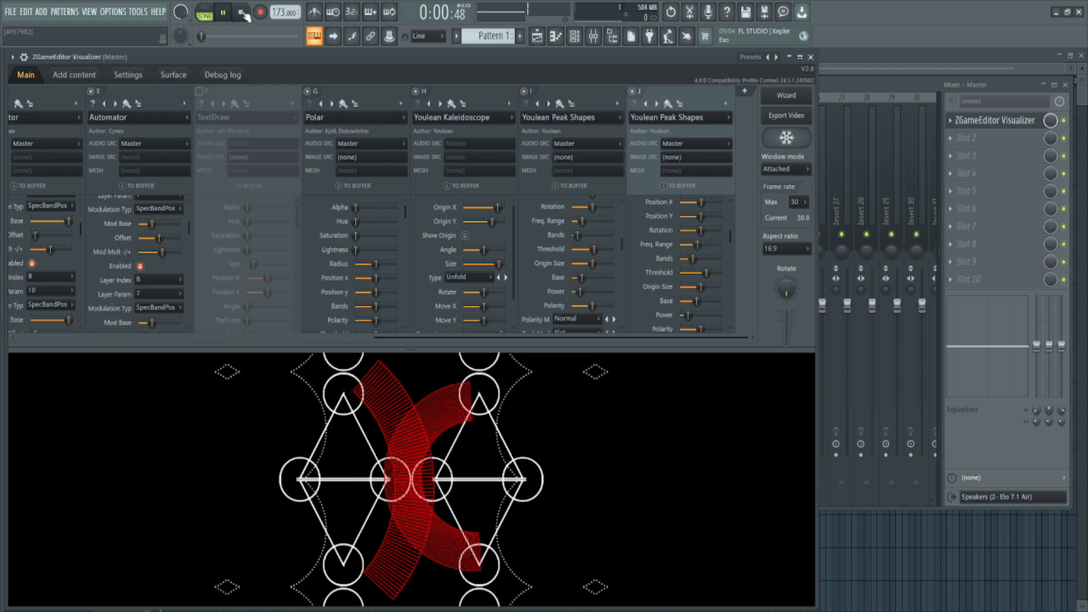
# - Set layer J's Peak Shapes Base to 100%, increase its Origin Size and slightly reduce its Size
pyautogui.scroll(-10, 724, 247)
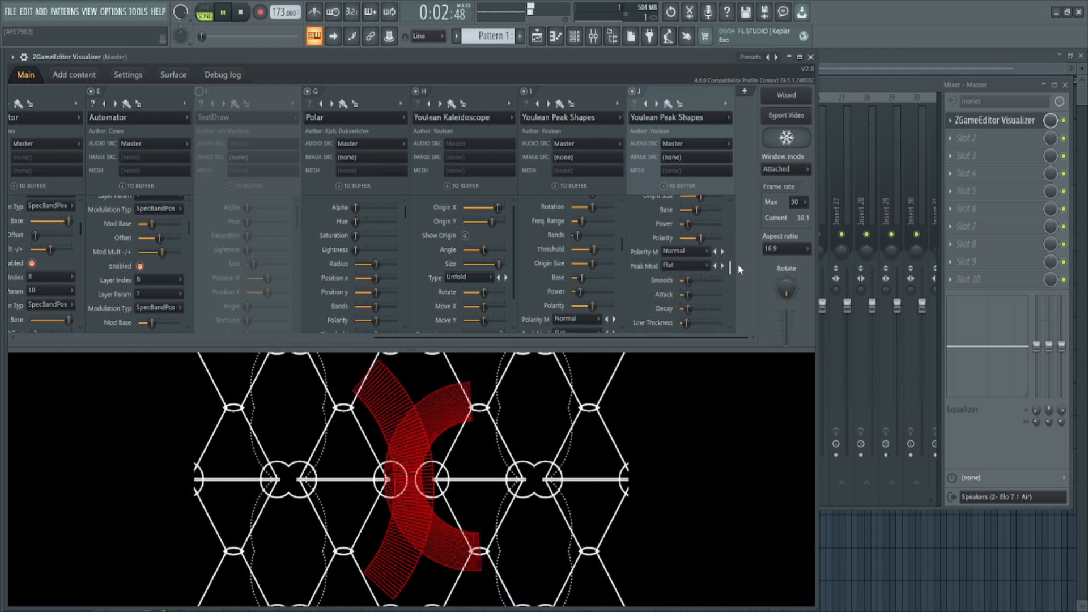
pyautogui.scroll(-5, 744, 294)
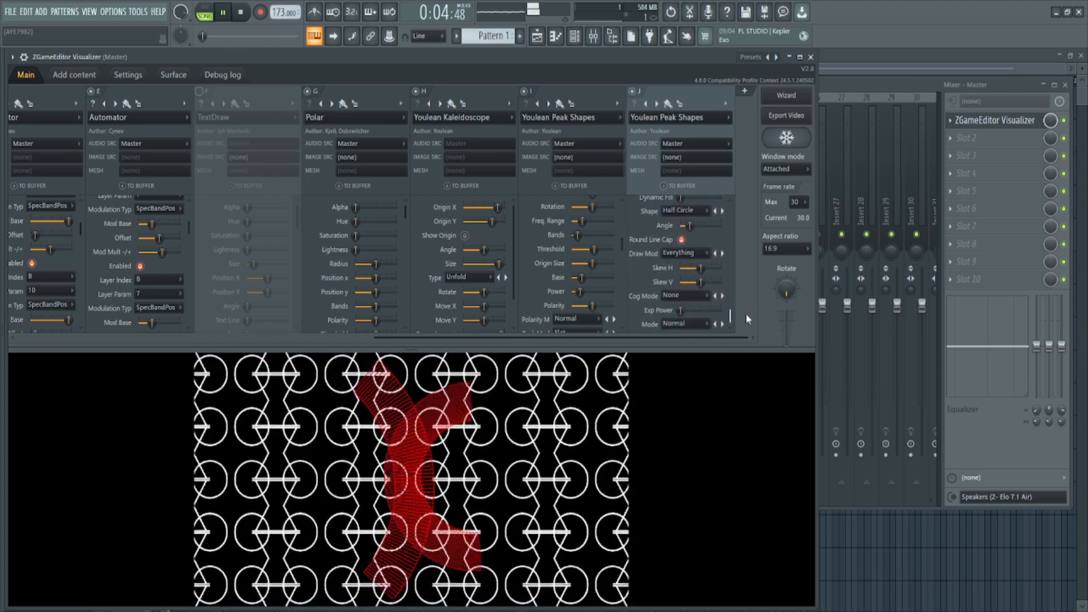
pyautogui.scroll(1, 737, 325)
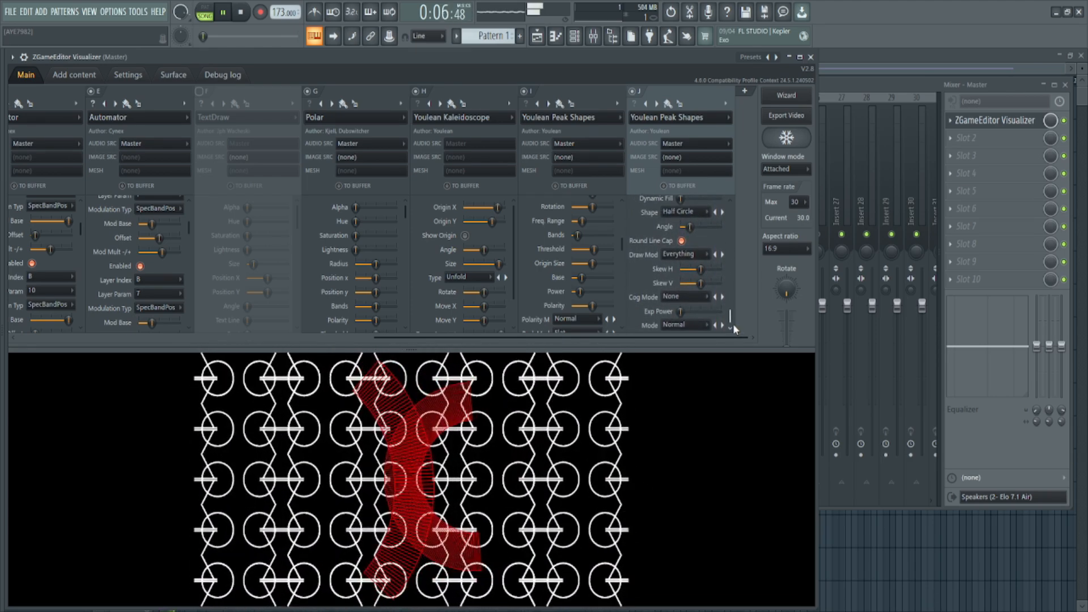
pyautogui.moveTo(729, 316); pyautogui.dragTo(728, 231)
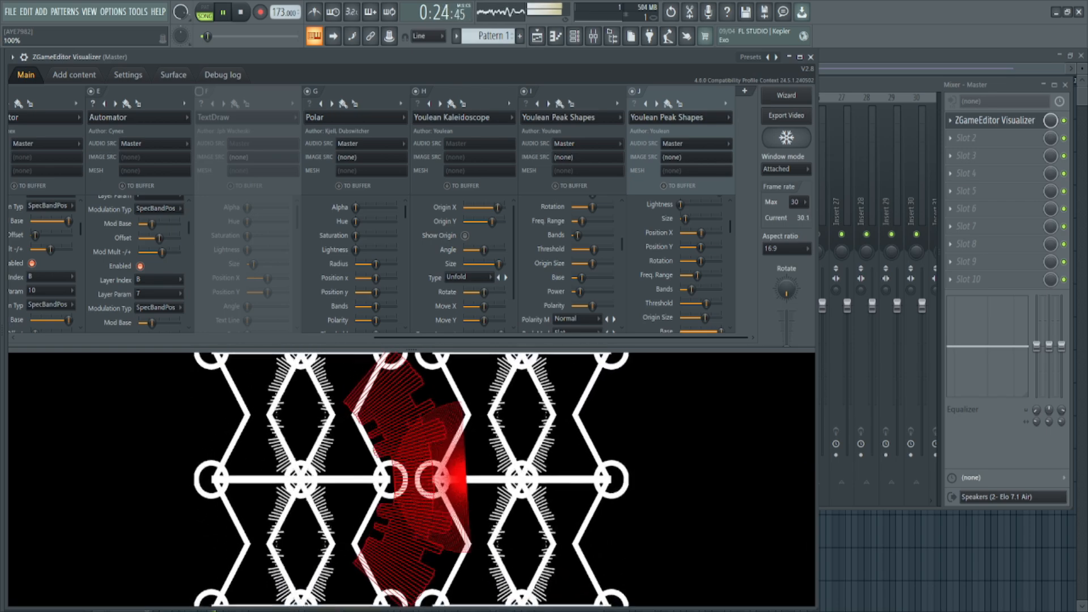
# - Set layer I's Peak Shapes Polarity to 57%, and on layer J reduce the Base and shift the arc to the right
pyautogui.moveTo(597, 308); pyautogui.dragTo(603, 313)
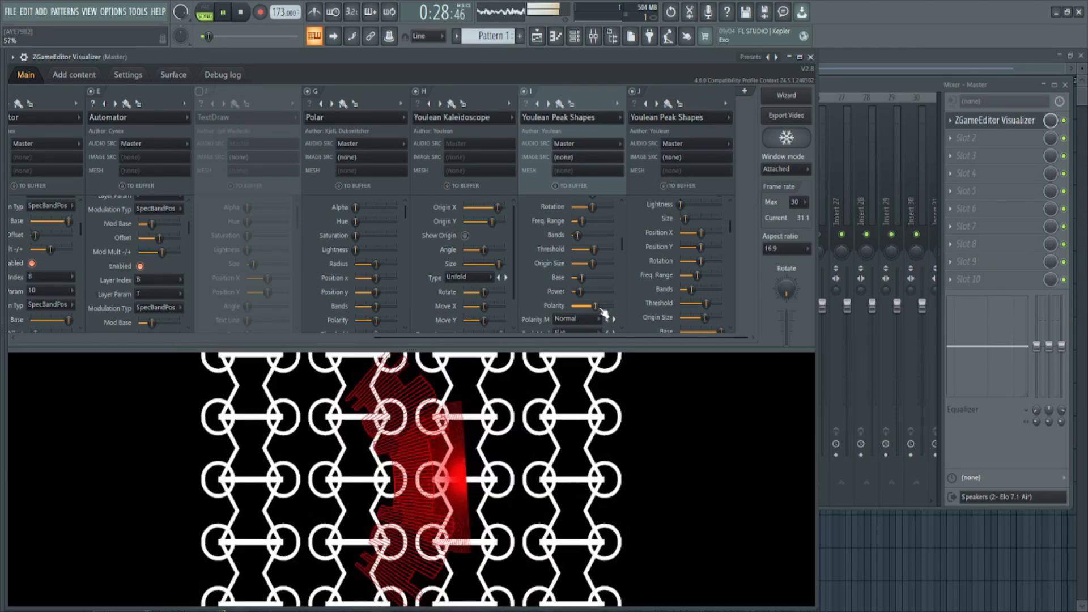
pyautogui.moveTo(721, 334); pyautogui.dragTo(689, 333)
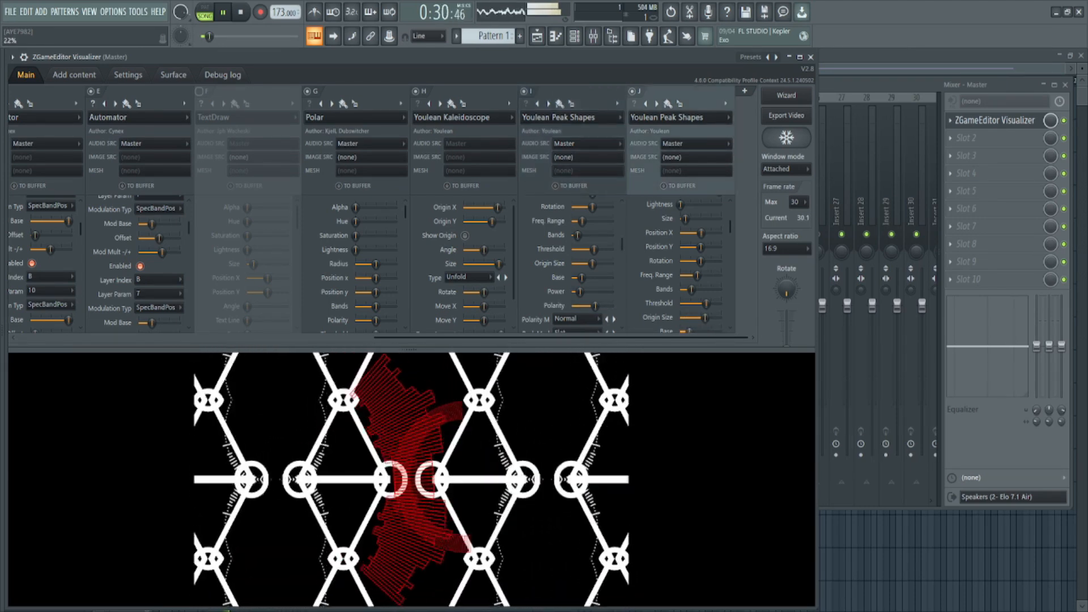
pyautogui.moveTo(701, 233); pyautogui.dragTo(704, 232)
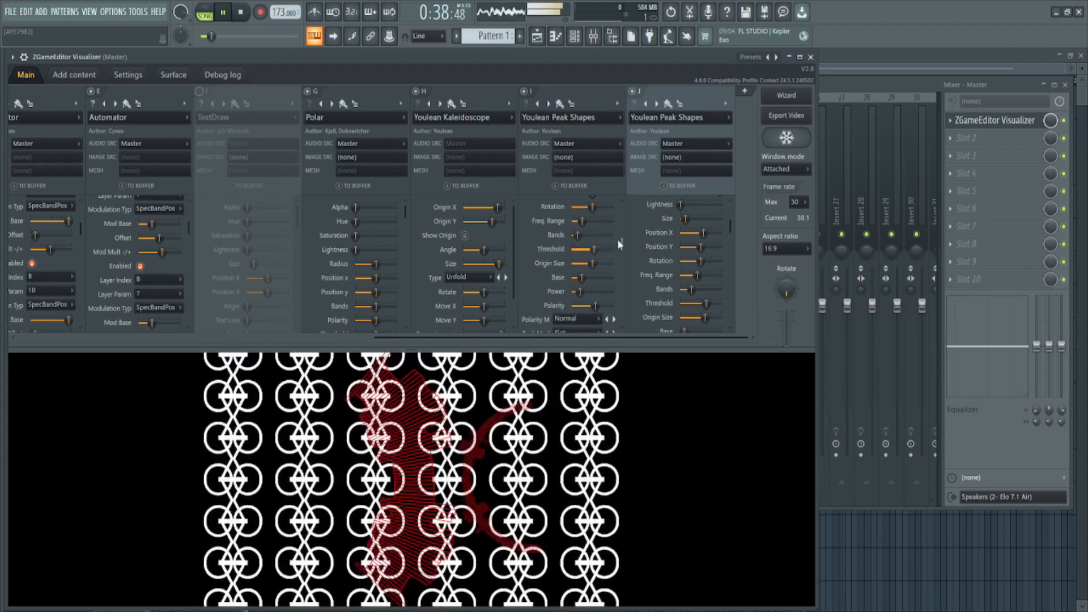
# - Change layer I's shape to Half Circle and move both Peak Shapes arcs to the left, setting layer J's Position X to 52%
pyautogui.moveTo(622, 240); pyautogui.dragTo(625, 302)
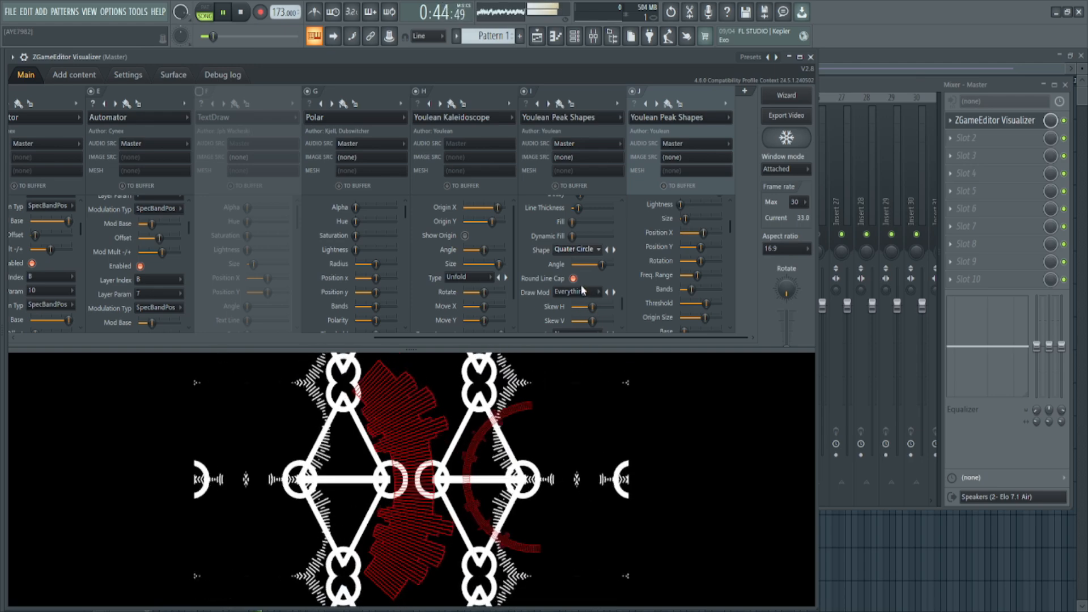
pyautogui.click(578, 285)
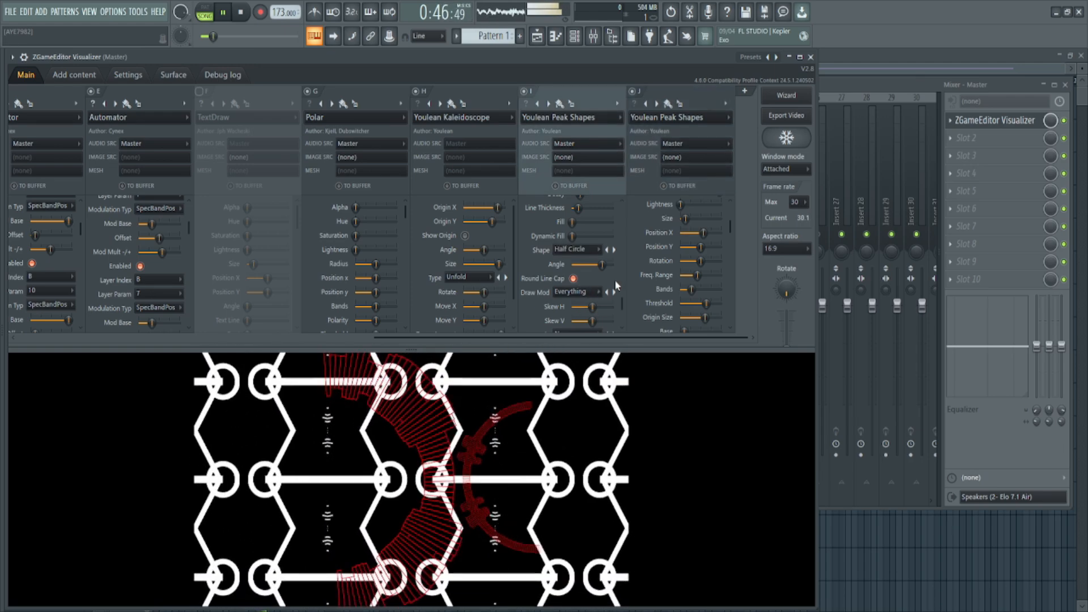
pyautogui.moveTo(620, 302); pyautogui.dragTo(633, 226)
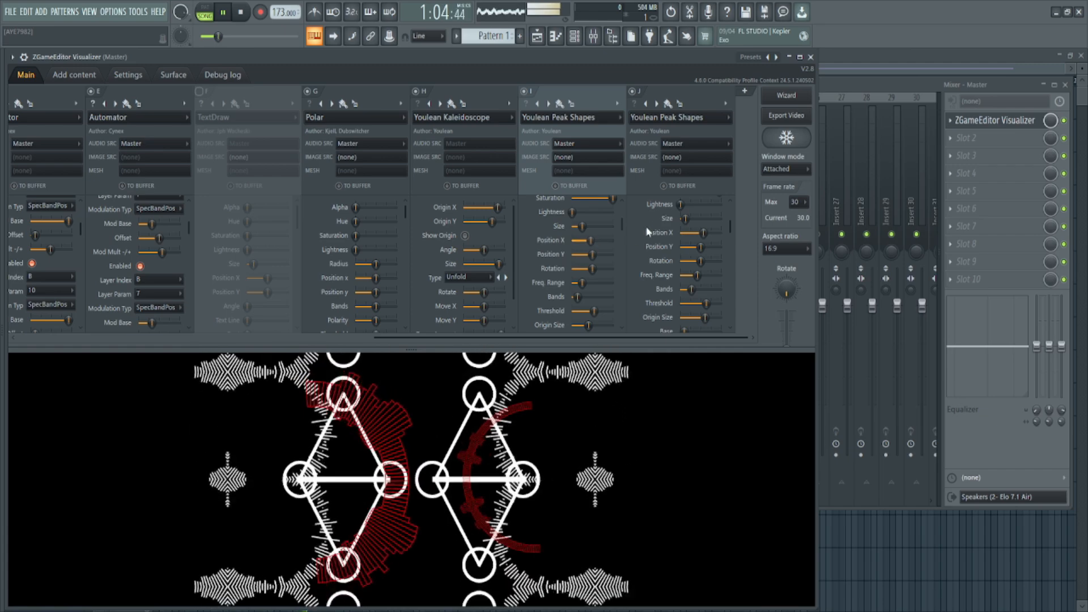
pyautogui.click(703, 233)
pyautogui.moveTo(702, 233); pyautogui.dragTo(702, 233)
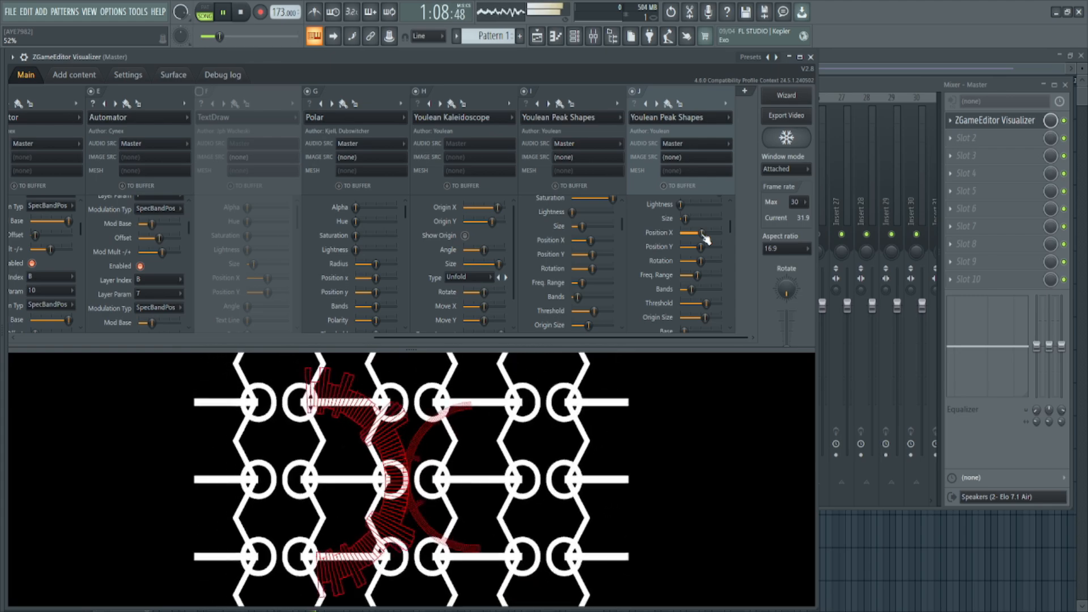
# - Increase the Size of layer I's Peak Shapes arc and reduce its Origin Size and Base
pyautogui.moveTo(584, 230); pyautogui.dragTo(581, 230)
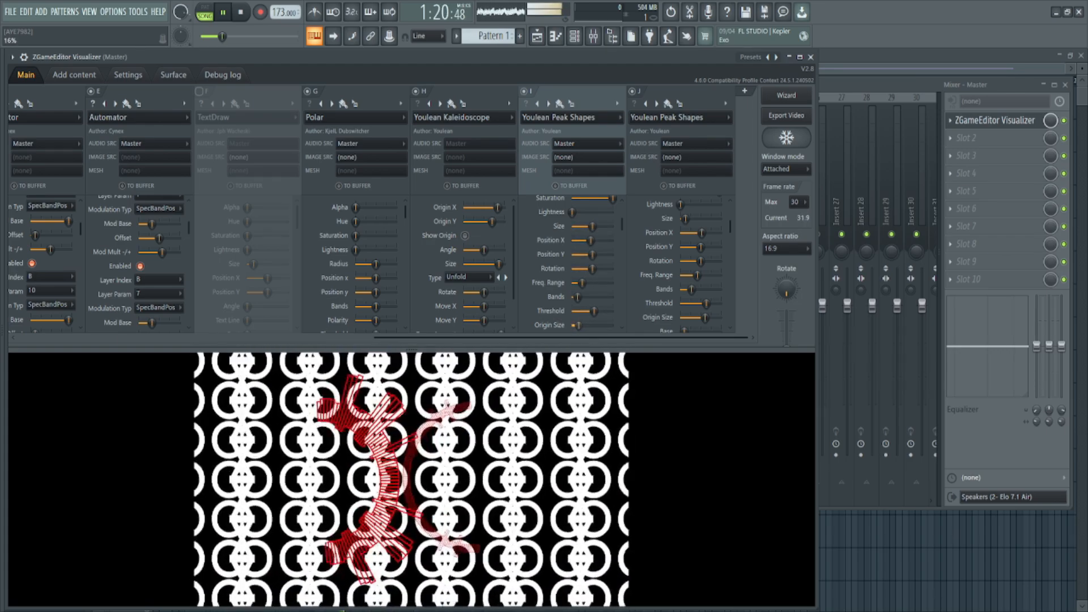
pyautogui.scroll(-4, 621, 235)
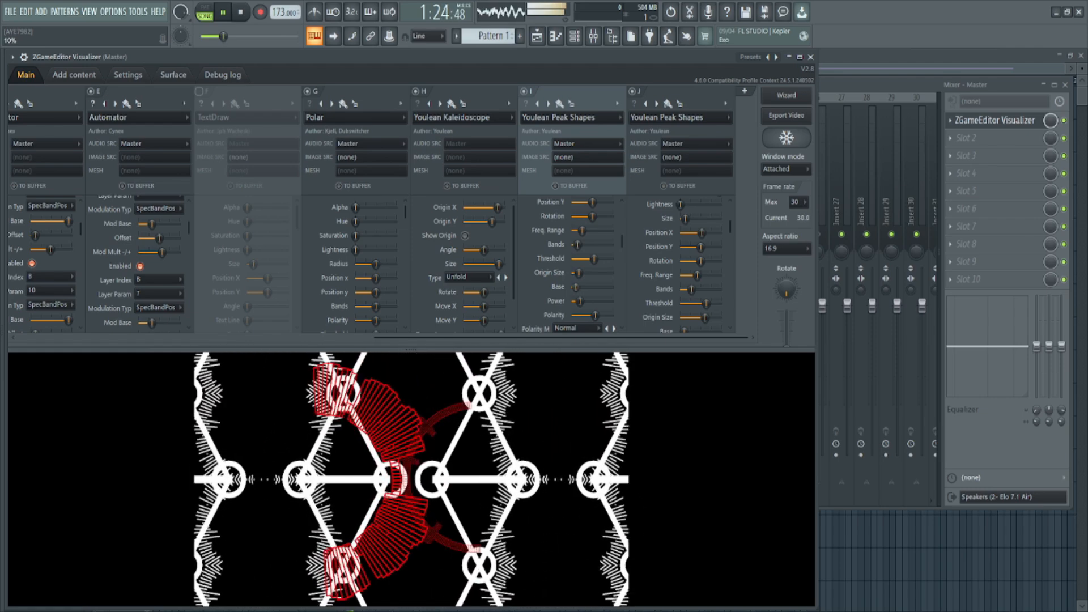
# - Raise layer I's Peak Shapes Alpha to about half and its Hue to maximum
pyautogui.scroll(6, 620, 243)
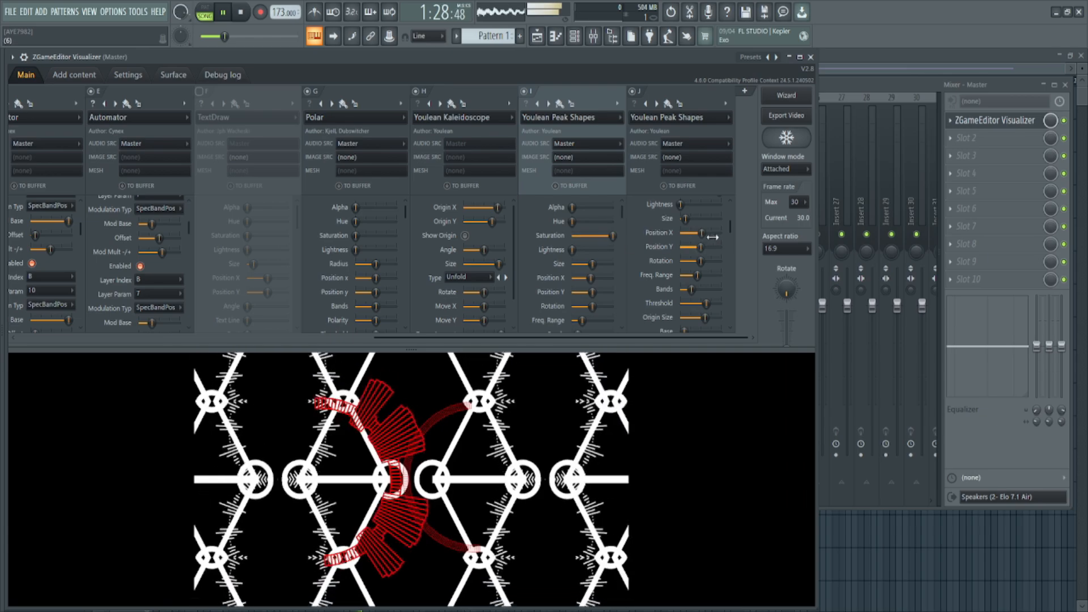
pyautogui.scroll(4, 729, 219)
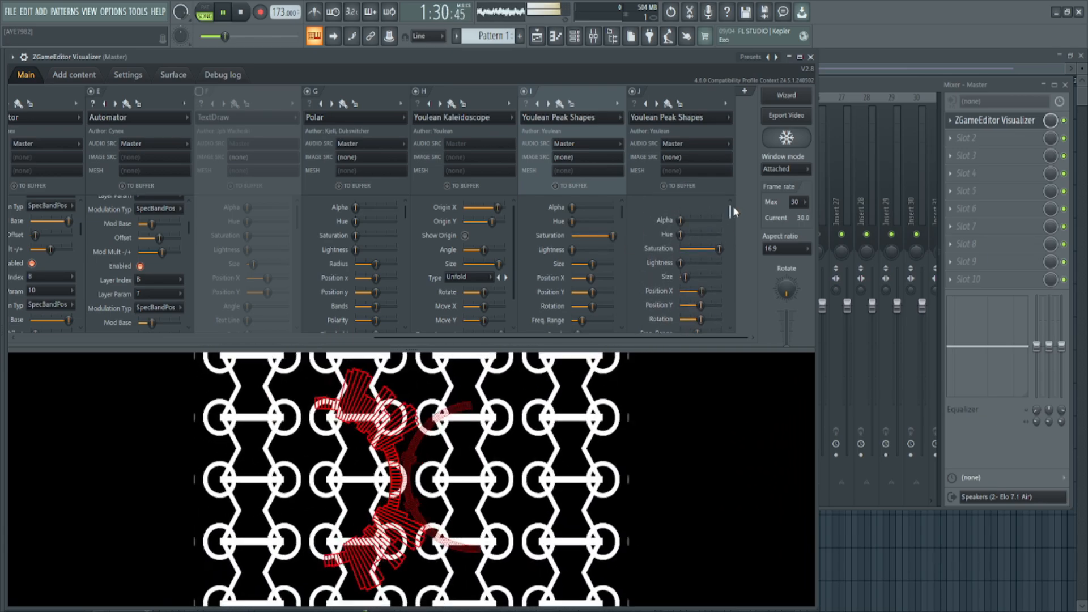
pyautogui.moveTo(719, 235); pyautogui.dragTo(727, 236)
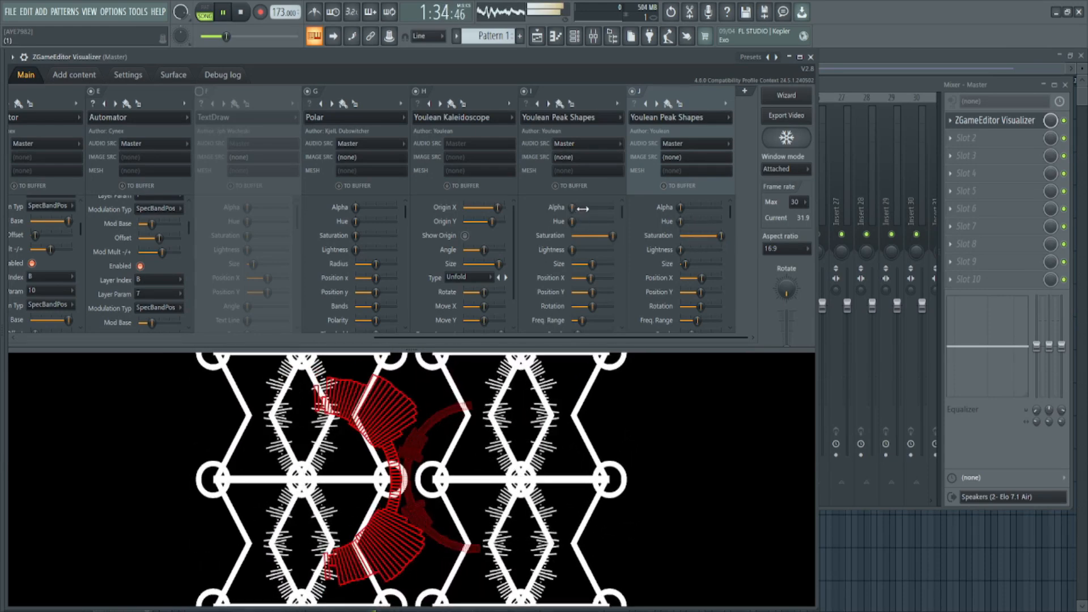
pyautogui.click(573, 208)
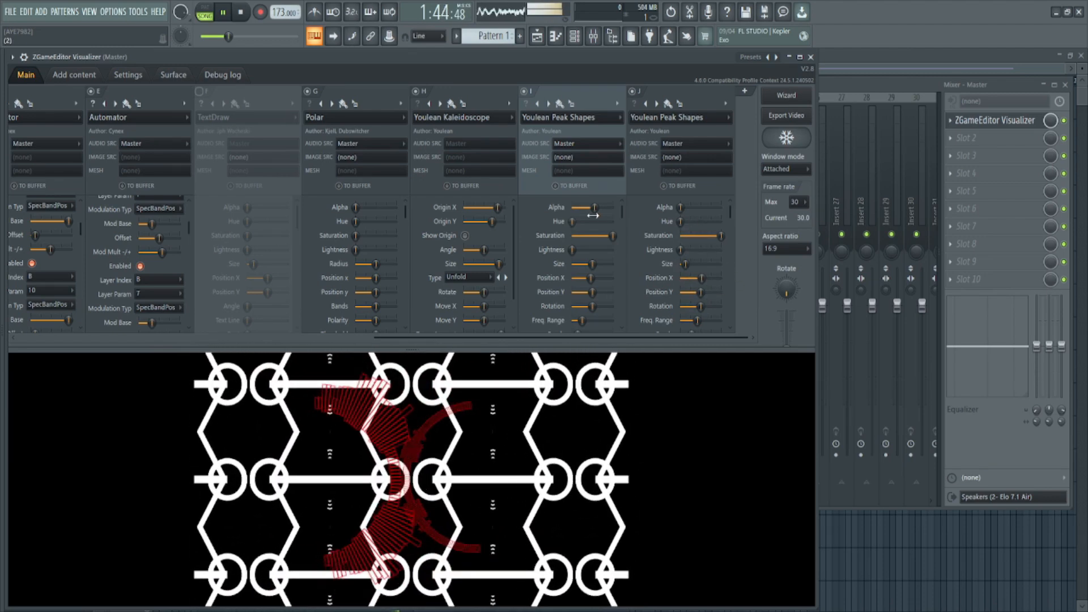
pyautogui.moveTo(582, 222); pyautogui.dragTo(583, 222)
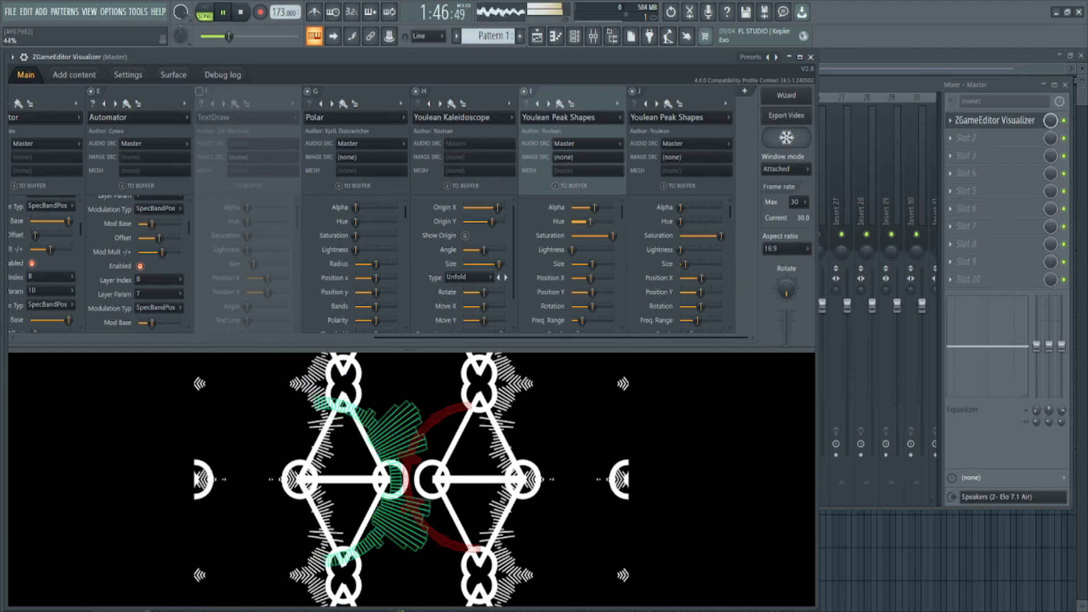
pyautogui.moveTo(612, 222); pyautogui.dragTo(613, 222)
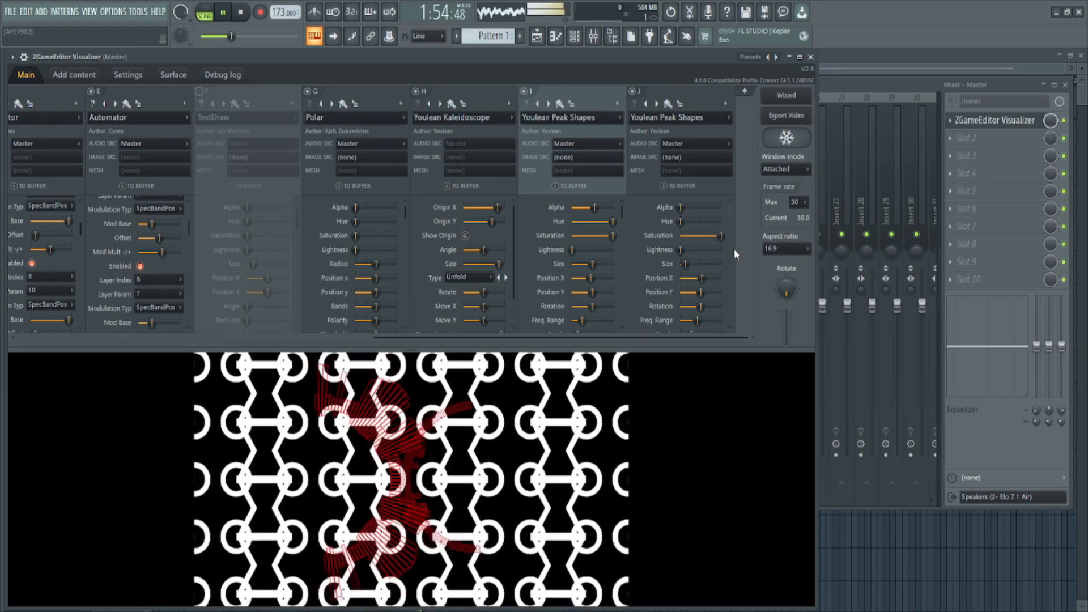
pyautogui.scroll(-3, 731, 226)
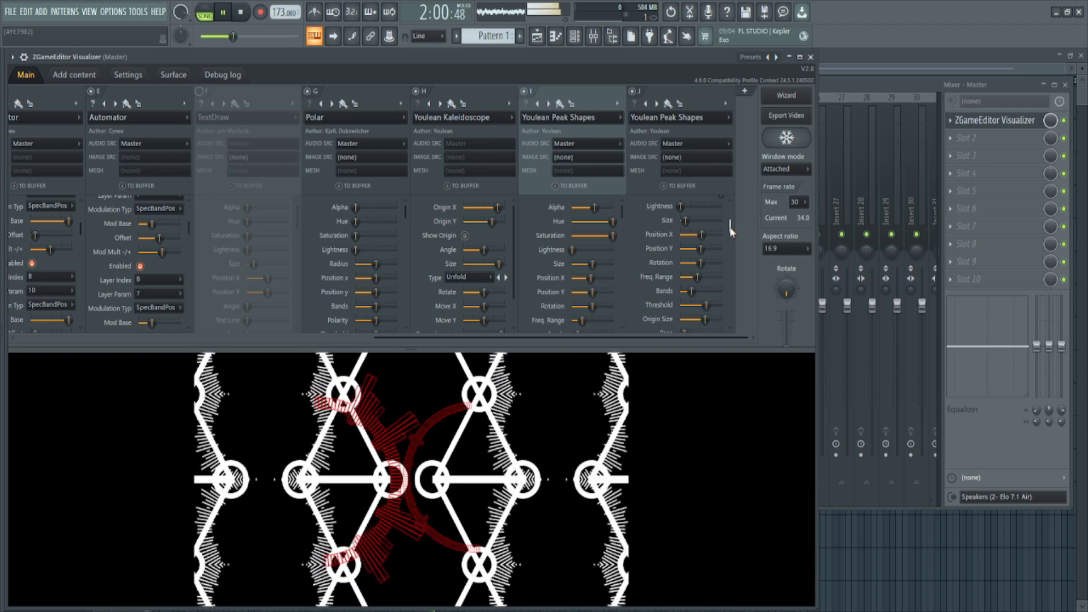
# - Add an empty layer, enable the disabled TextDraw layer and move it to the end of the layer chain
pyautogui.click(745, 92)
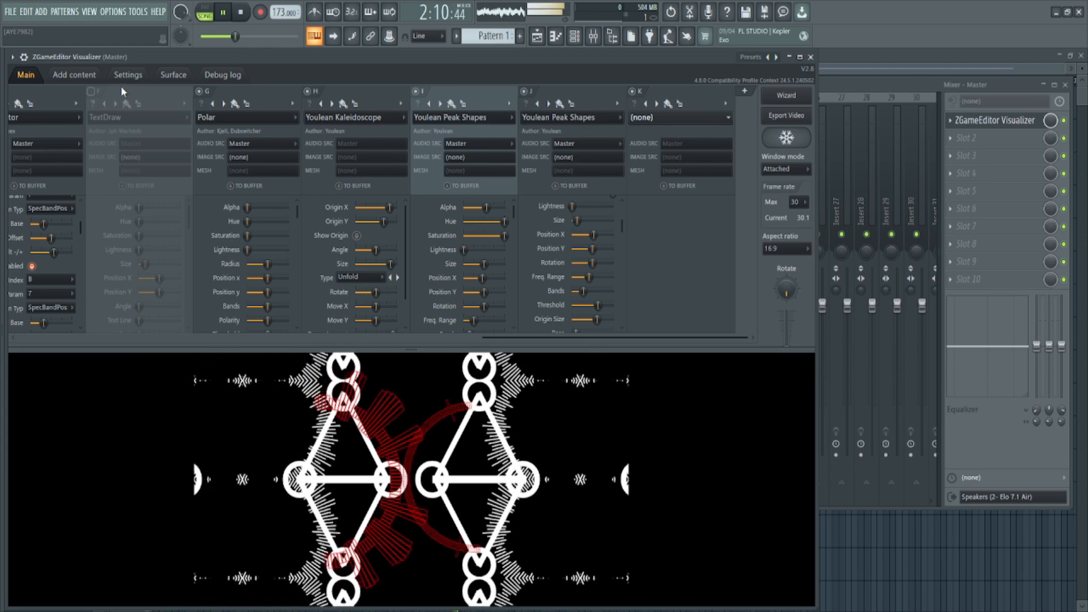
pyautogui.click(93, 91)
pyautogui.moveTo(139, 103); pyautogui.dragTo(697, 115)
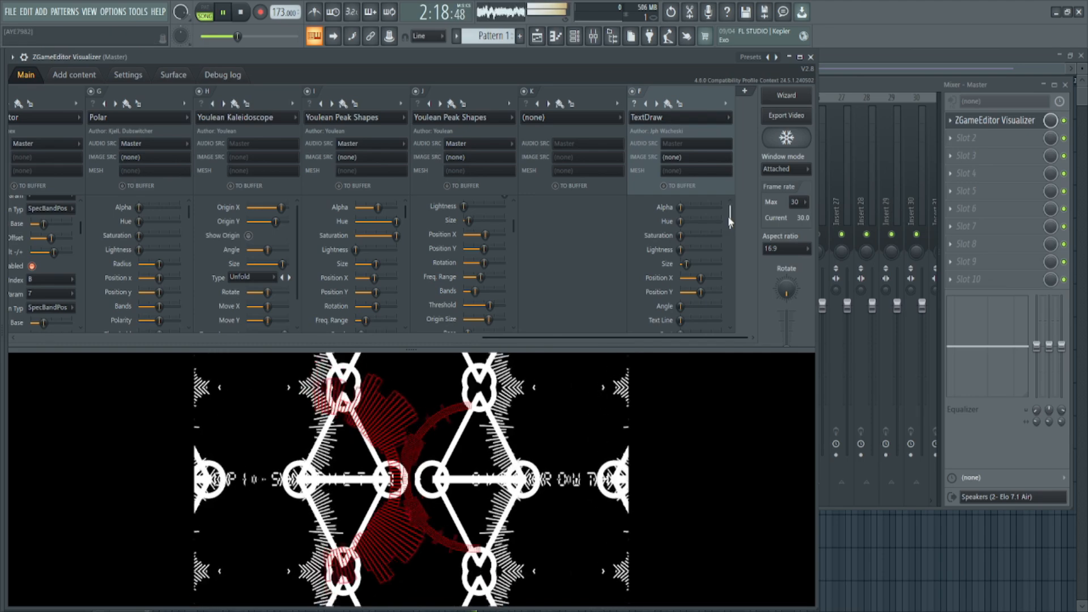
# - Colour the TextDraw title cyan with Hue at about half and Saturation at maximum, and adjust its Size
pyautogui.moveTo(708, 226)
pyautogui.mouseDown()
pyautogui.moveTo(722, 225)
pyautogui.moveTo(702, 235)
pyautogui.moveTo(721, 235)
pyautogui.moveTo(701, 221)
pyautogui.mouseUp()
pyautogui.moveTo(686, 264); pyautogui.dragTo(685, 264)
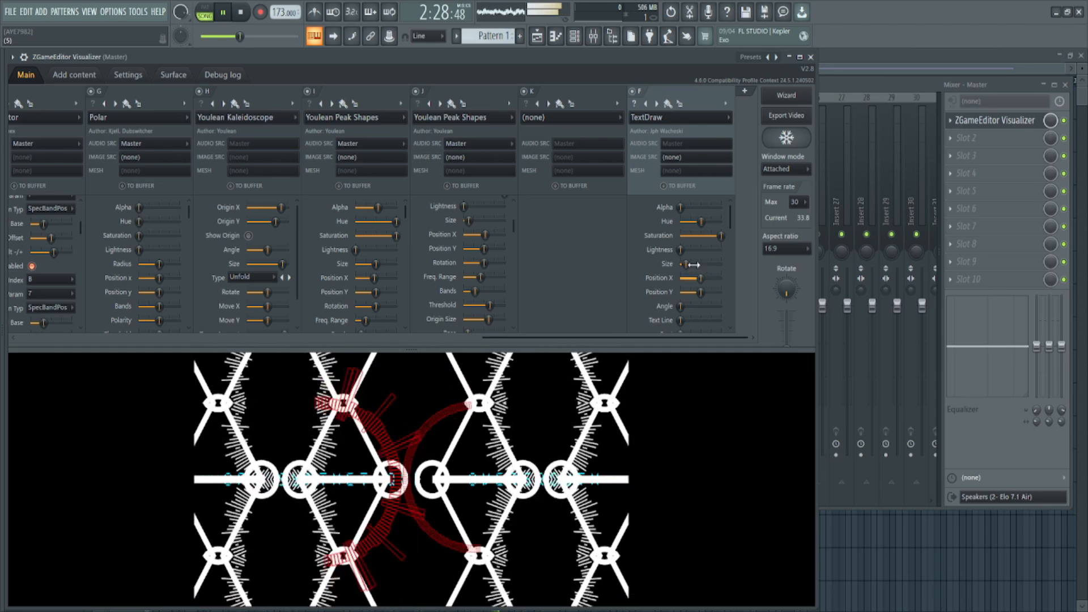
# - Enlarge the TextDraw letters through Letter Size and raise the Letter Stretch and Text Line values
pyautogui.moveTo(730, 229); pyautogui.dragTo(698, 287)
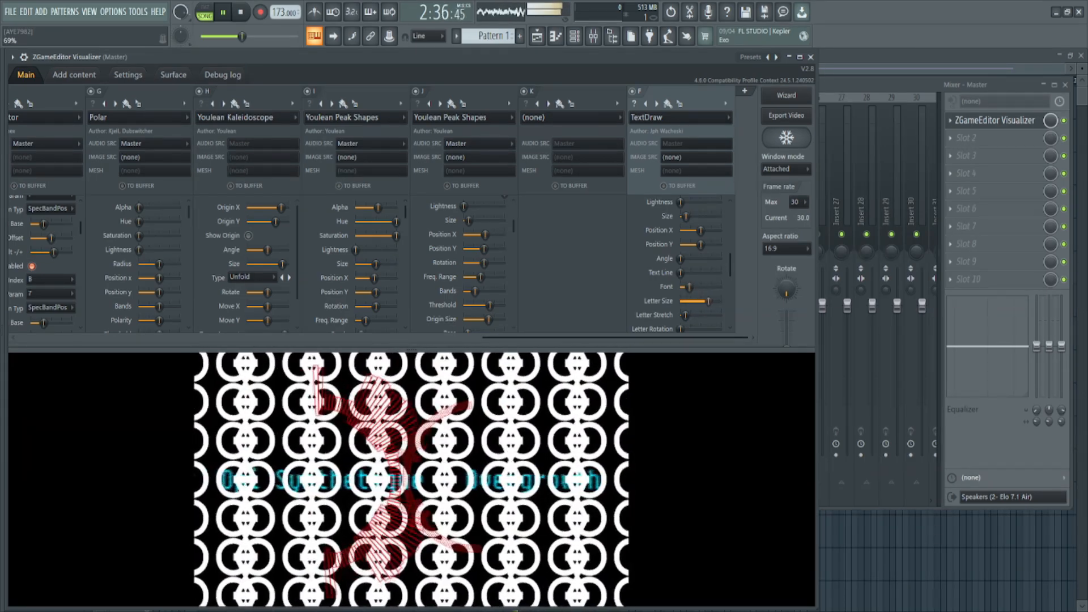
pyautogui.moveTo(685, 315); pyautogui.dragTo(684, 315)
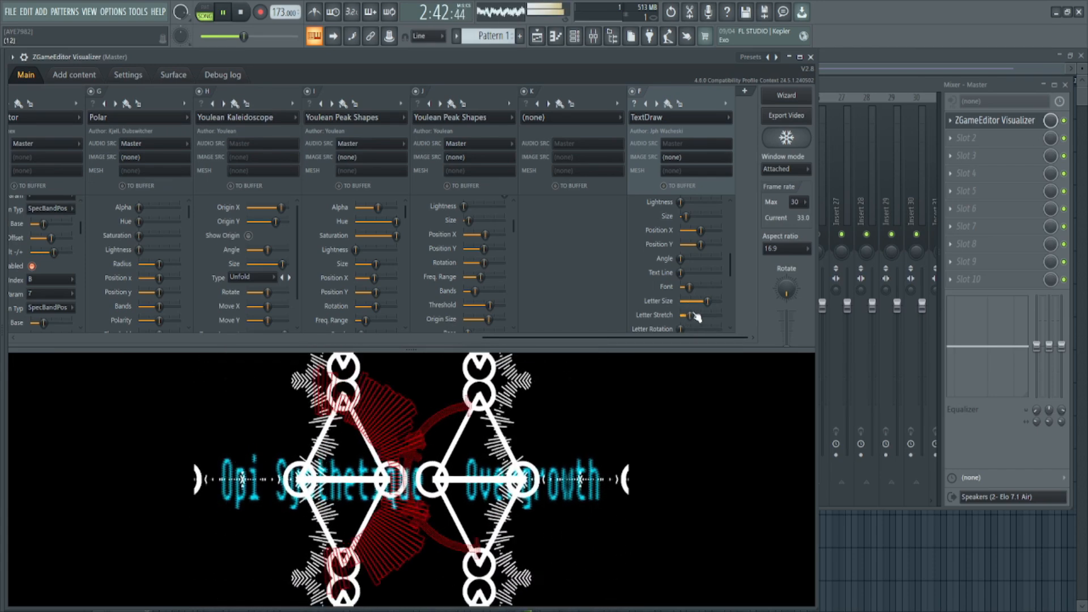
pyautogui.moveTo(683, 274); pyautogui.dragTo(689, 273)
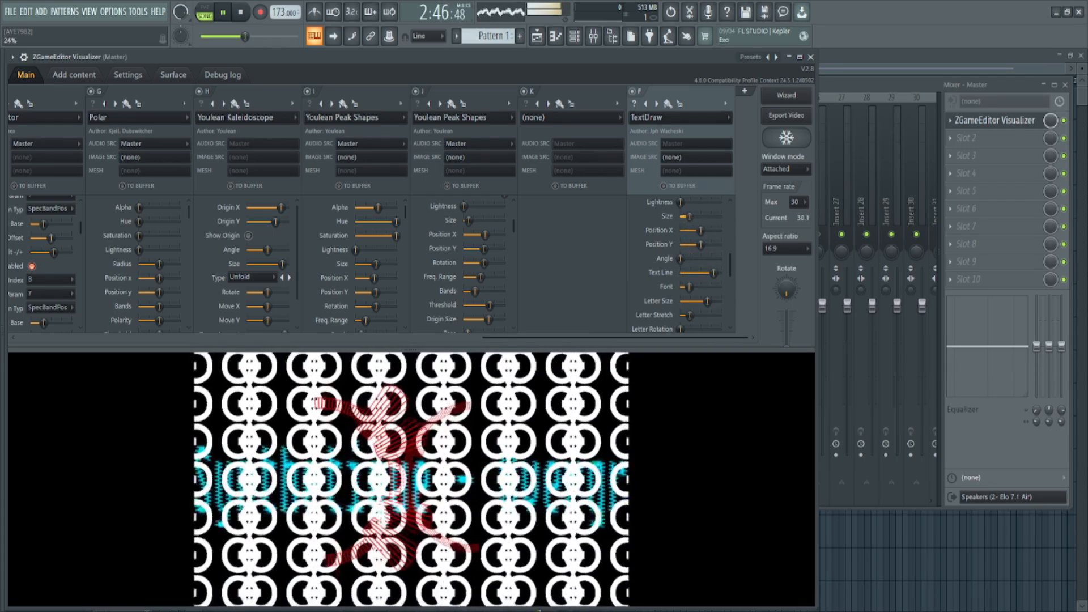
# - Set the TextDraw Hue to 84% to turn the title magenta
pyautogui.moveTo(730, 262); pyautogui.dragTo(729, 226)
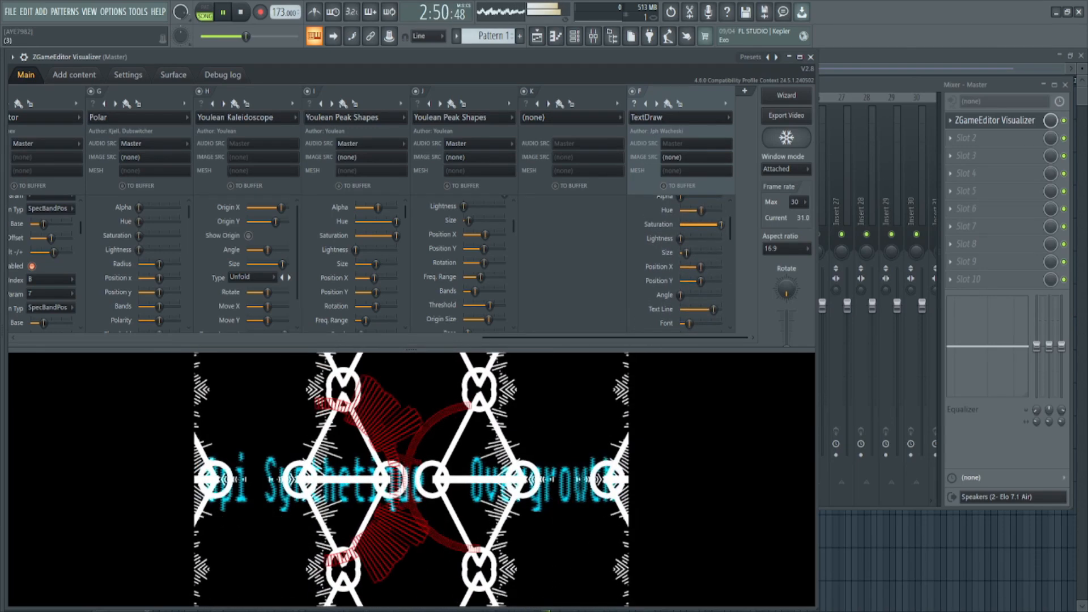
pyautogui.moveTo(700, 211); pyautogui.dragTo(704, 211)
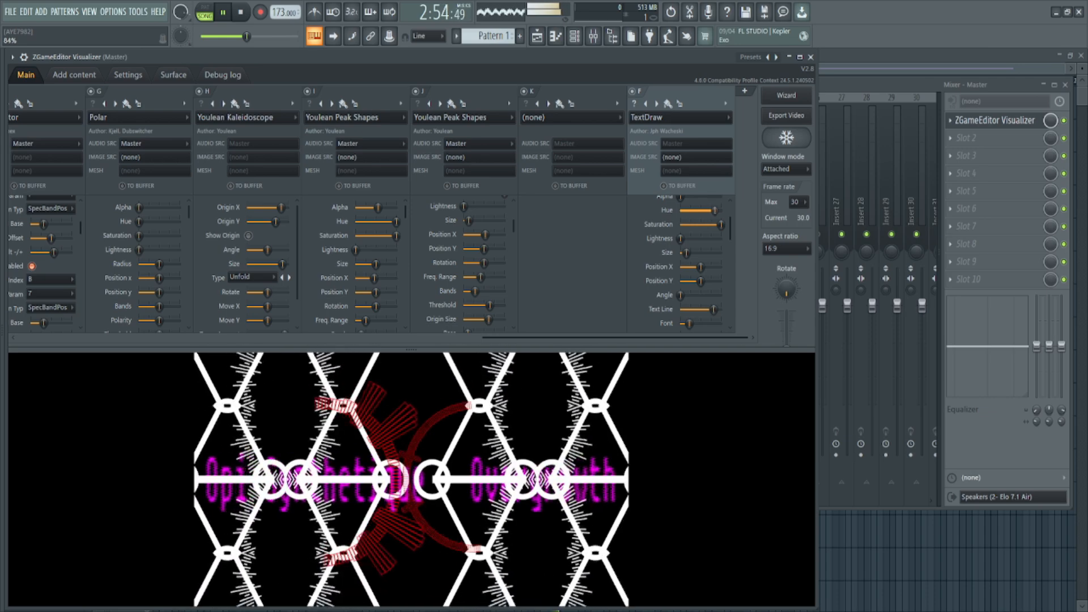
# - Raise the TextDraw Glitch to 61% and Separation to maximum, and switch Blend to Mode 2
pyautogui.scroll(-3, 694, 301)
pyautogui.moveTo(681, 311); pyautogui.dragTo(692, 311)
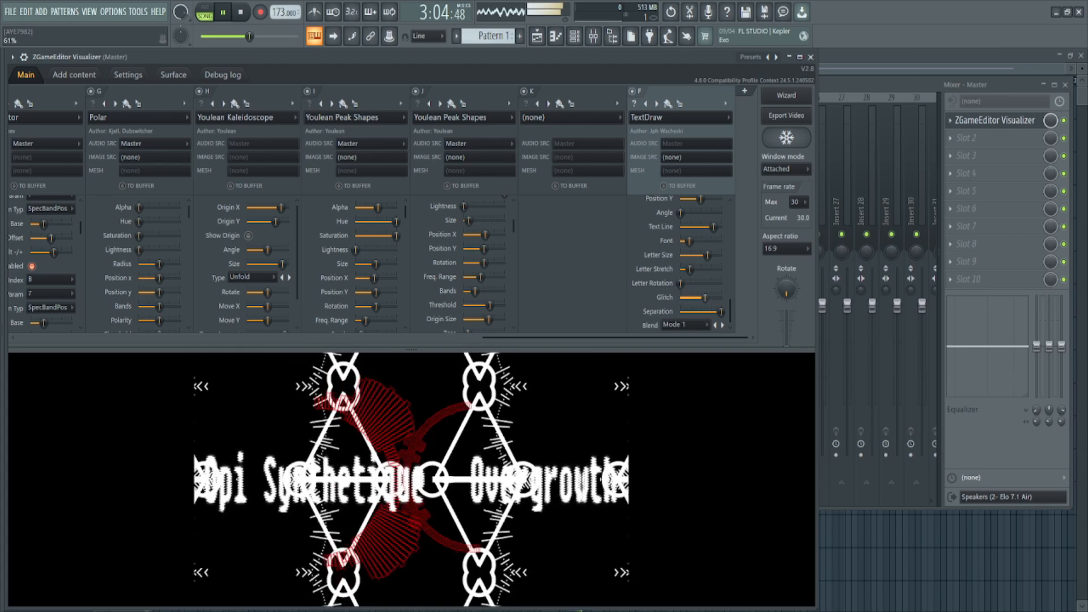
pyautogui.moveTo(732, 318)
pyautogui.mouseDown()
pyautogui.moveTo(735, 337)
pyautogui.moveTo(734, 322)
pyautogui.moveTo(724, 327)
pyautogui.mouseUp()
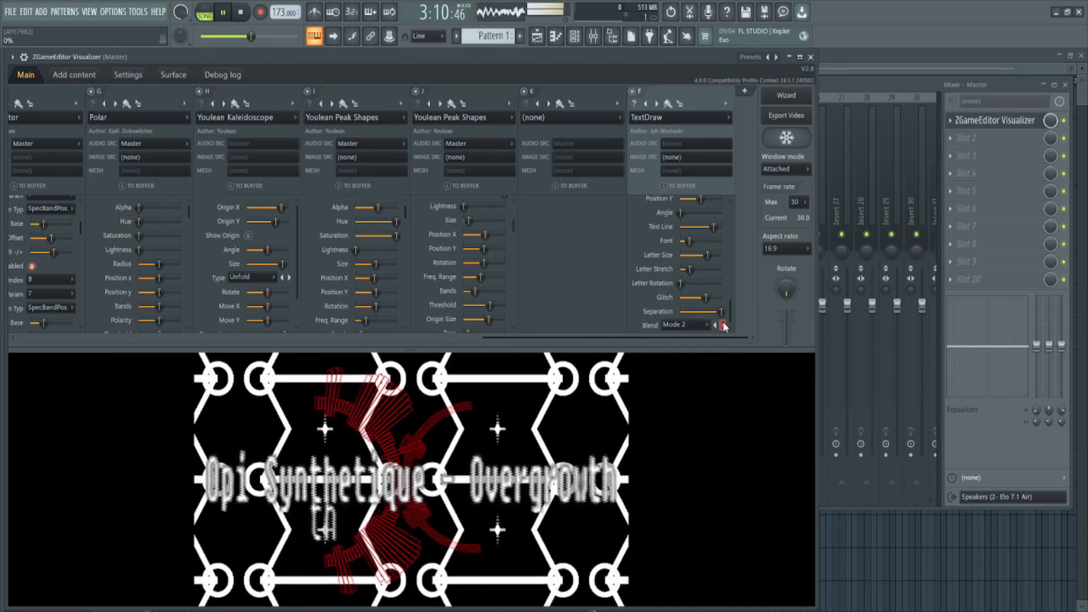
# - Raise the TextDraw Font value, set its Hue to 100% and try small position adjustments
pyautogui.moveTo(730, 310); pyautogui.dragTo(735, 275)
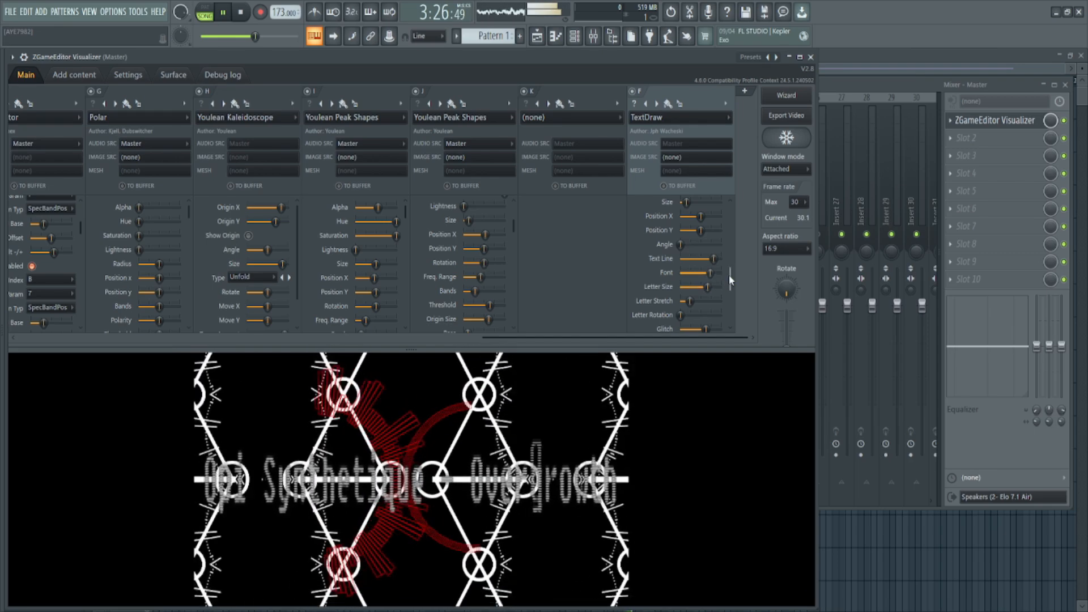
pyautogui.moveTo(729, 280); pyautogui.dragTo(723, 222)
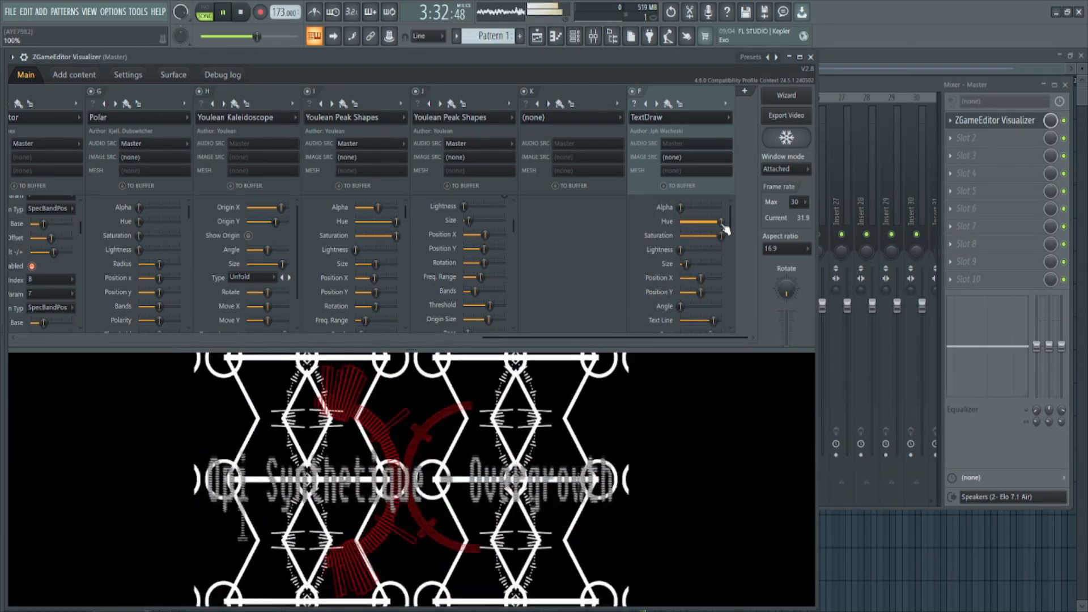
pyautogui.moveTo(700, 277); pyautogui.dragTo(700, 293)
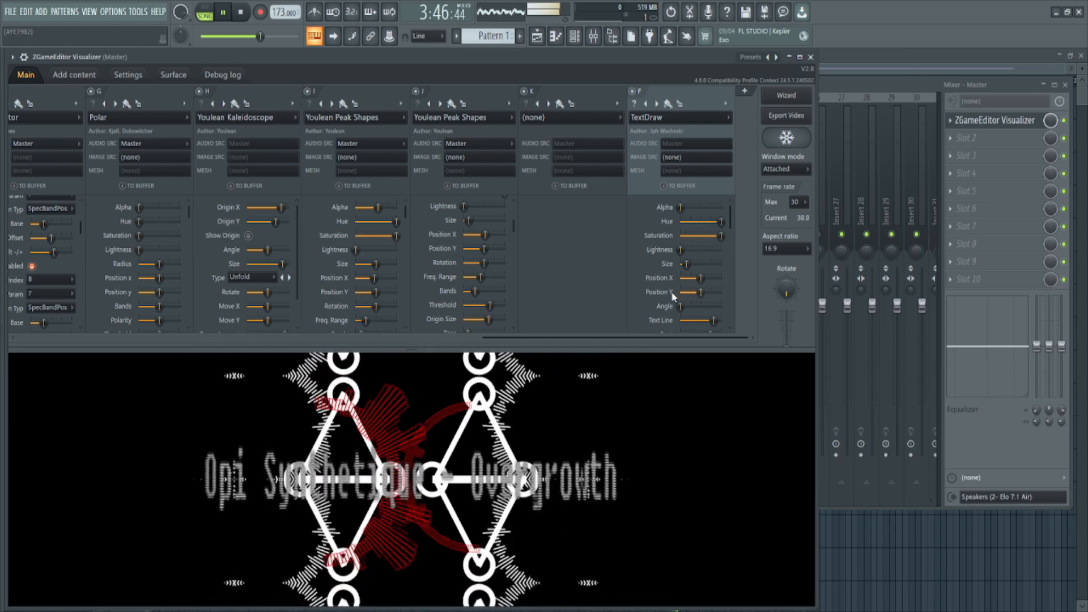
# - Stop the song and review the layer chain from the first HUD Free Line to the TextDraw layer
pyautogui.press('space')
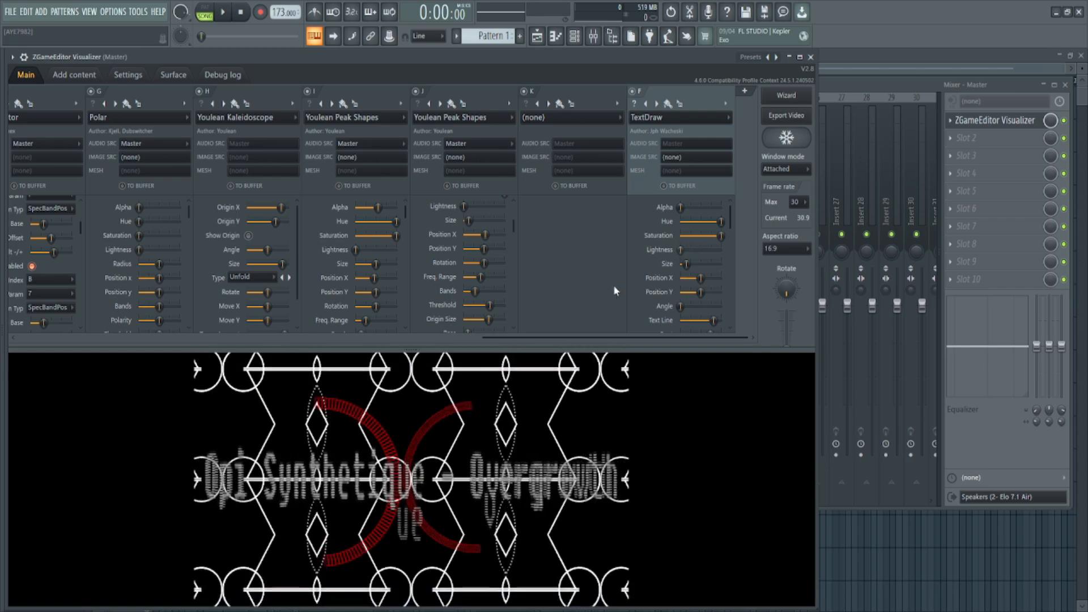
pyautogui.moveTo(575, 338); pyautogui.dragTo(42, 313)
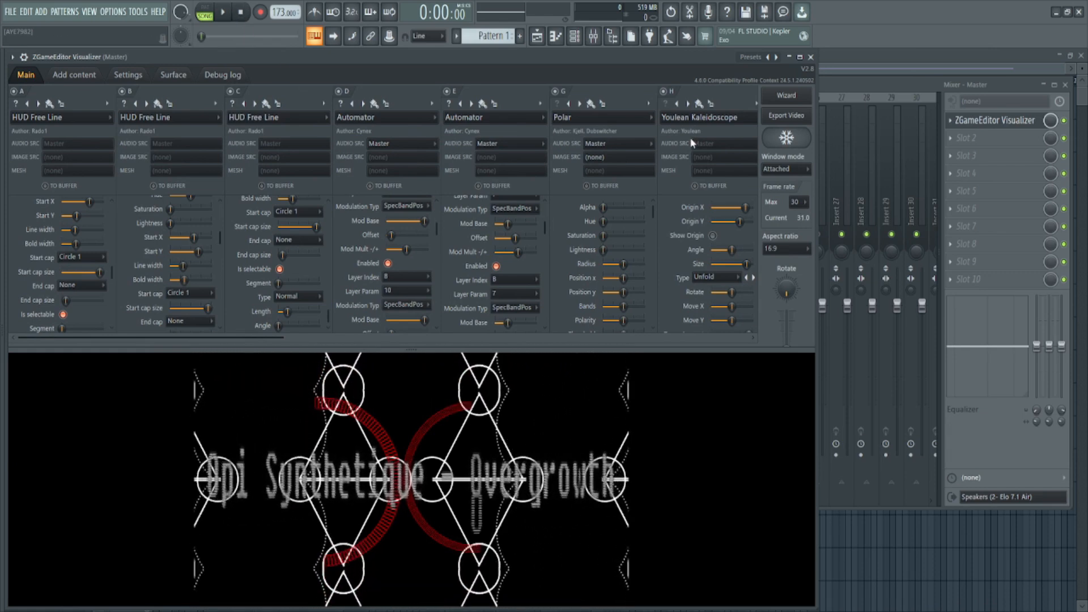
pyautogui.moveTo(246, 339); pyautogui.dragTo(714, 337)
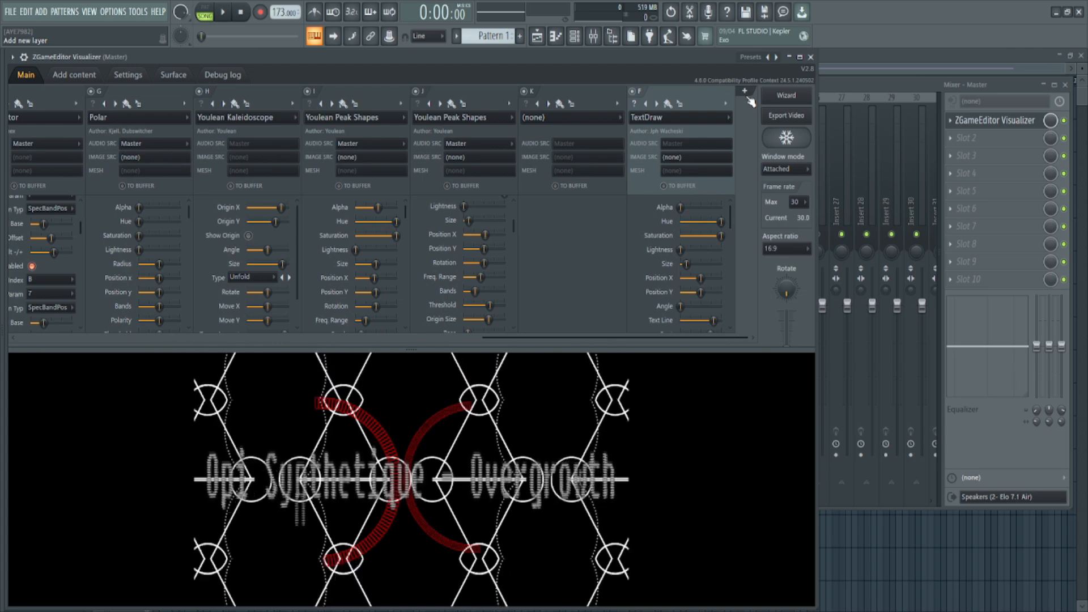
# - Add a new layer after TextDraw and set its effect to Image
pyautogui.click(745, 90)
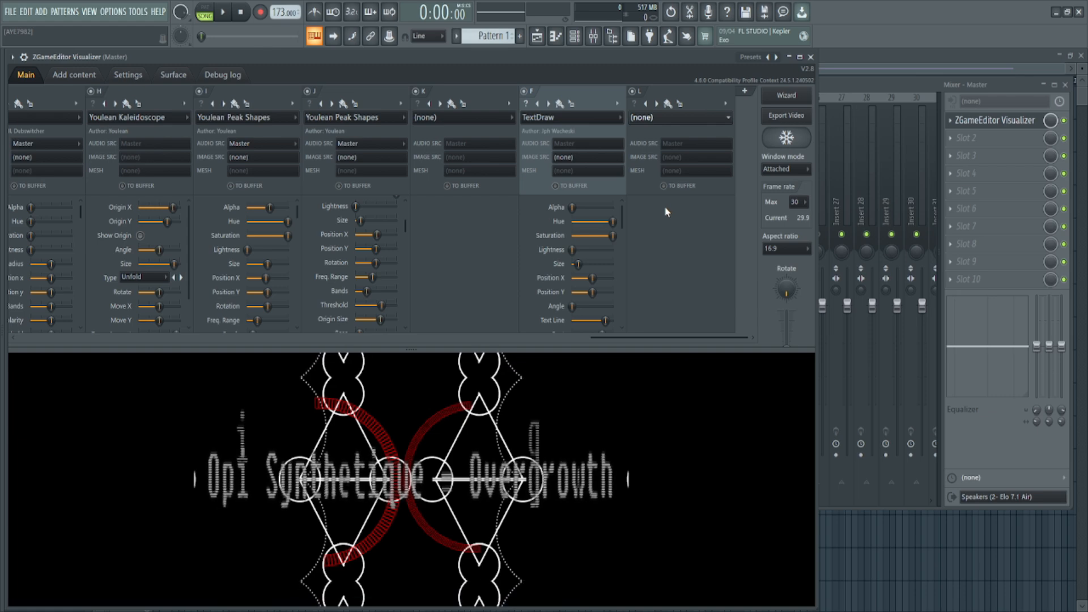
pyautogui.click(757, 216)
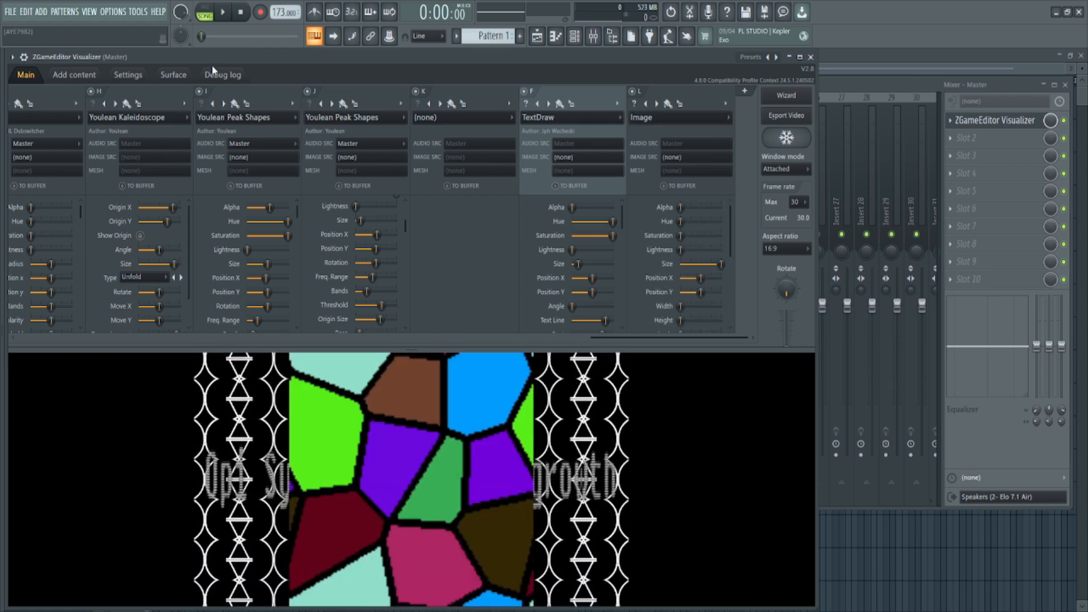
# - Add the video HaxanVideoBG.mp4 with preloading and song-position sync enabled, and use it as the Image layer's source
pyautogui.click(76, 75)
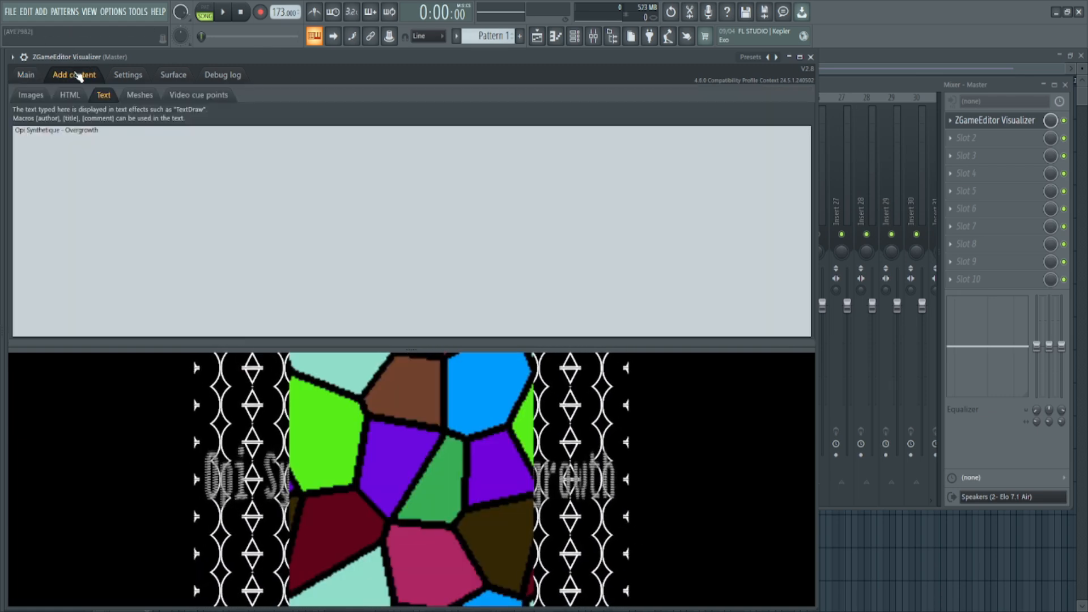
pyautogui.click(32, 95)
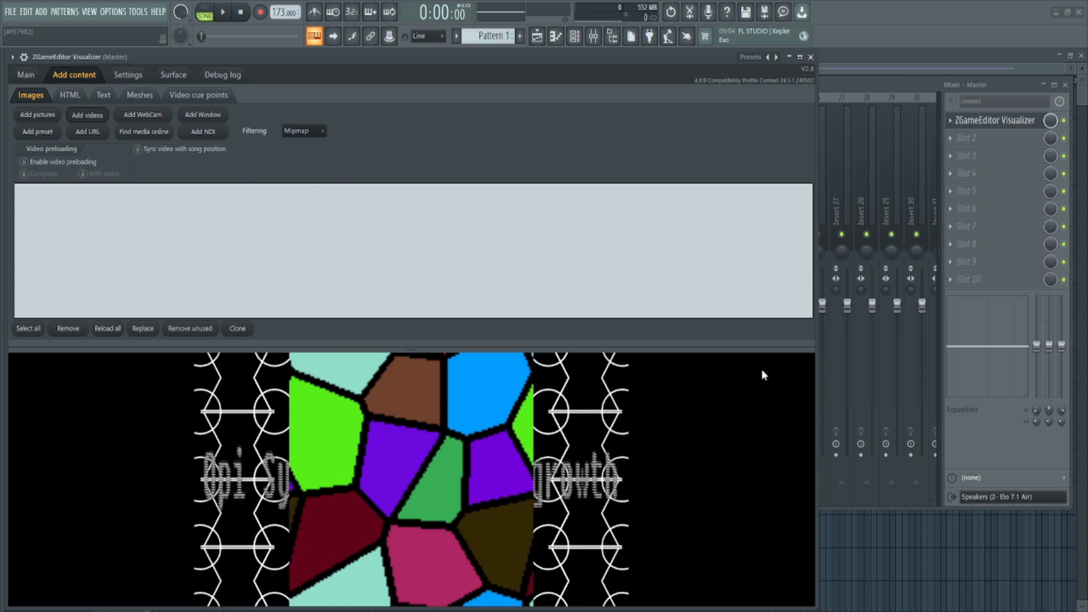
pyautogui.click(26, 75)
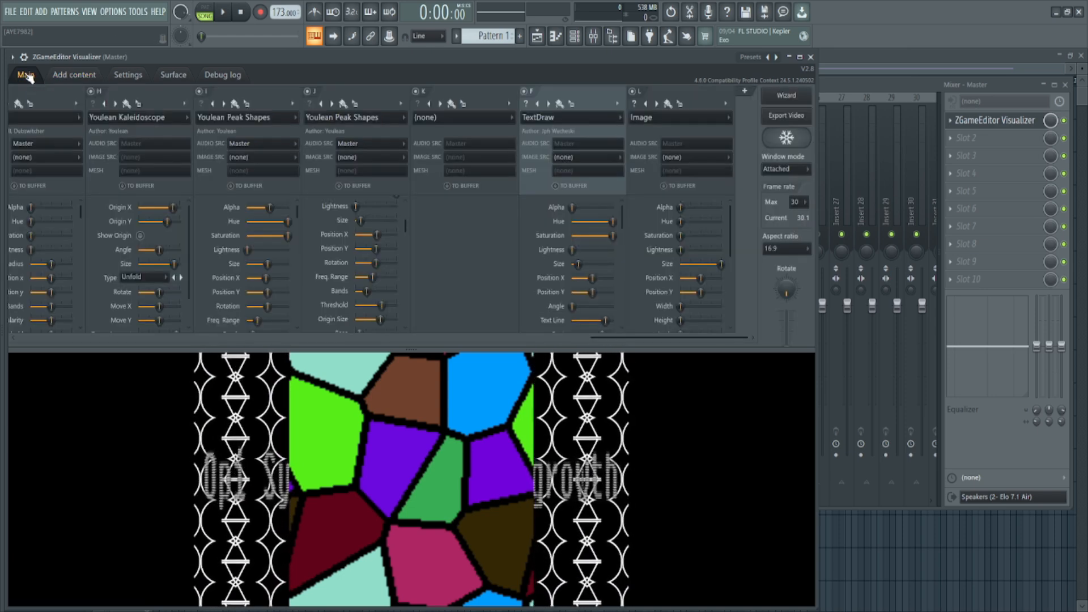
pyautogui.click(703, 167)
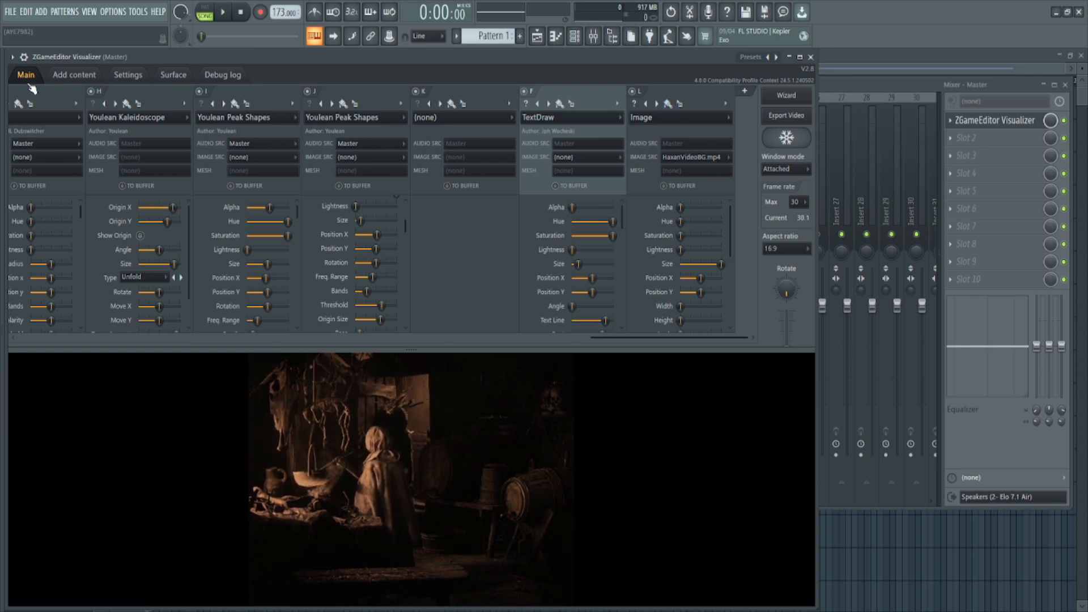
pyautogui.click(71, 77)
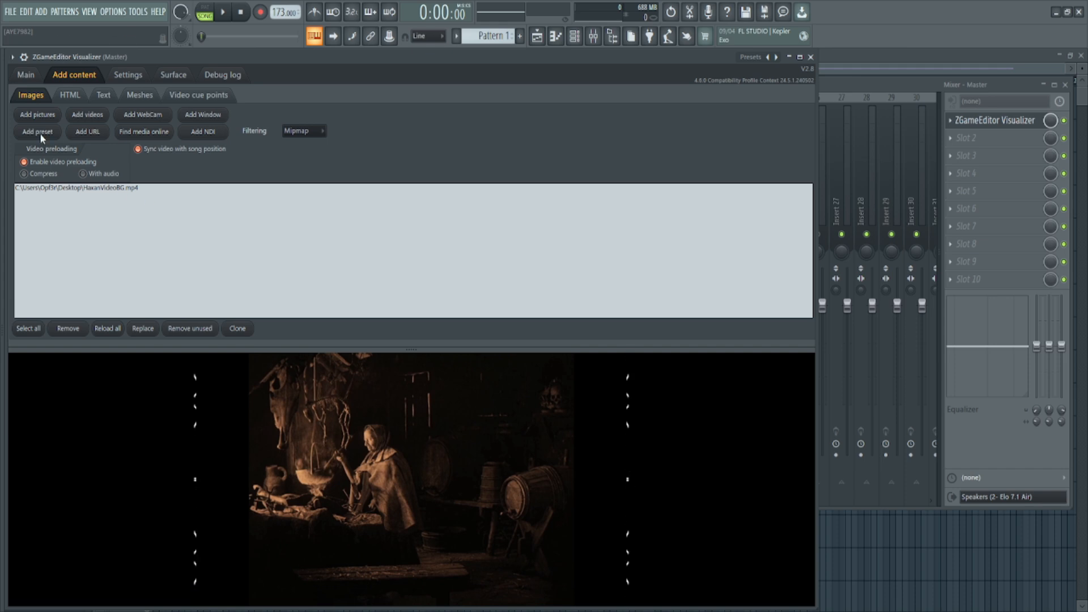
pyautogui.click(26, 75)
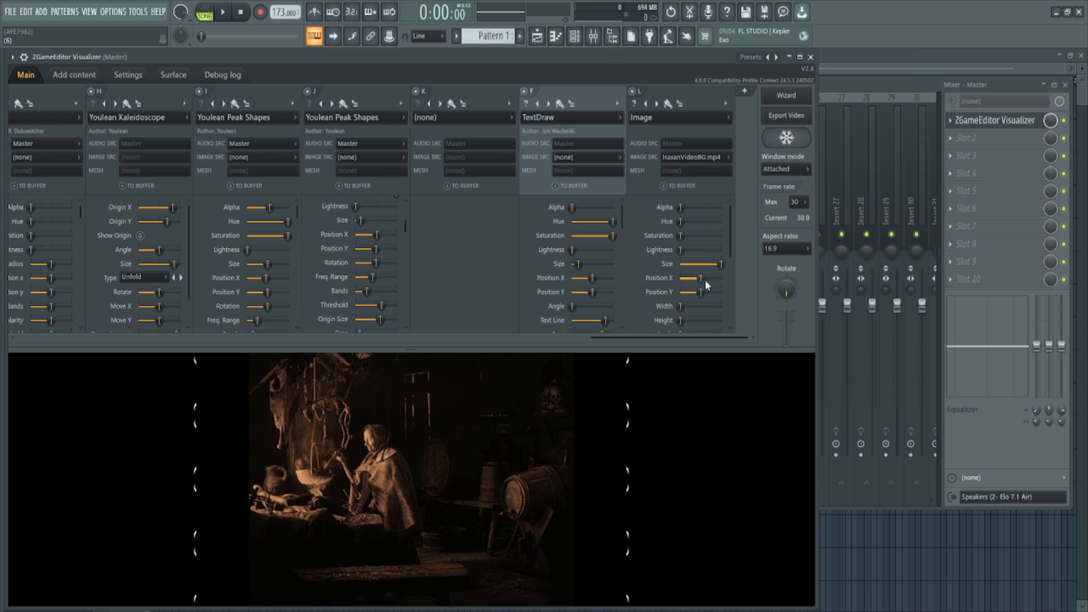
# - Slightly raise the Image layer's Width and Height so the video fills the frame, and enlarge the preview area a little
pyautogui.scroll(-2, 726, 254)
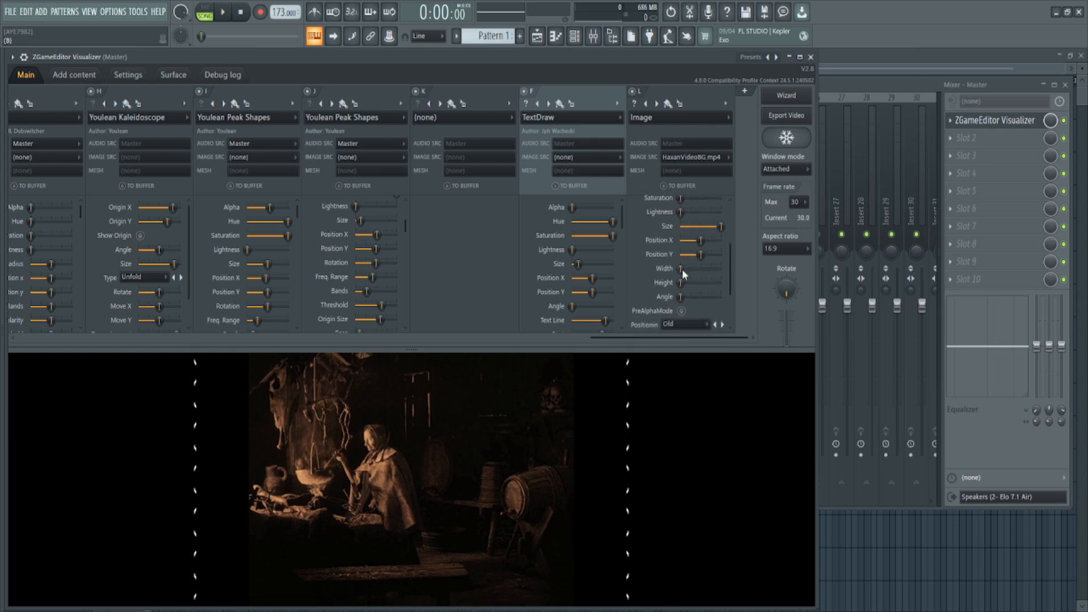
pyautogui.moveTo(682, 268); pyautogui.dragTo(686, 268)
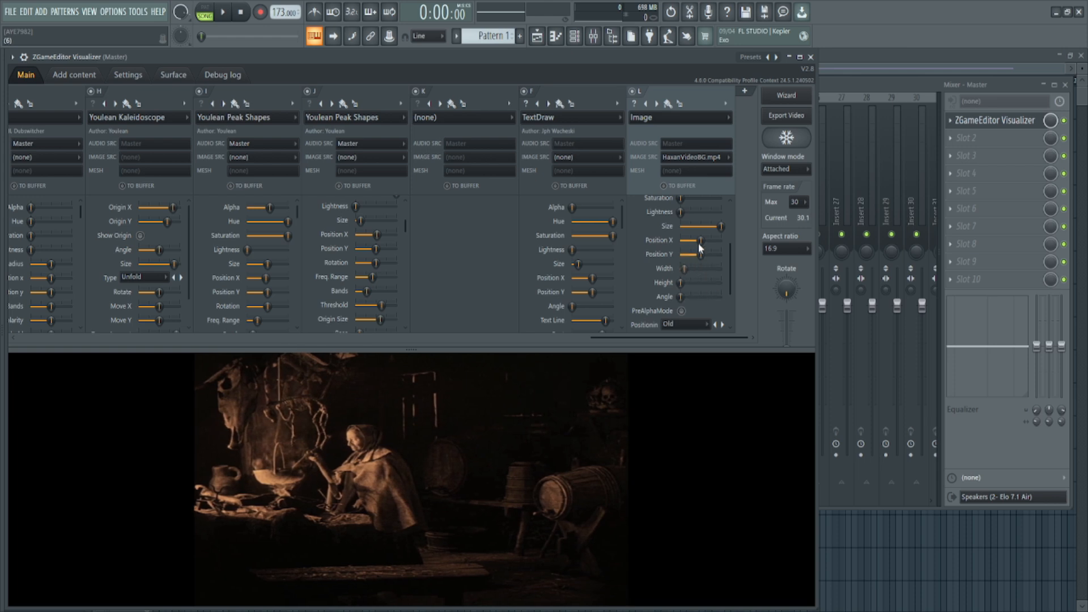
pyautogui.moveTo(681, 283); pyautogui.dragTo(684, 283)
pyautogui.moveTo(415, 355)
pyautogui.mouseDown()
pyautogui.moveTo(412, 304)
pyautogui.moveTo(412, 344)
pyautogui.mouseUp()
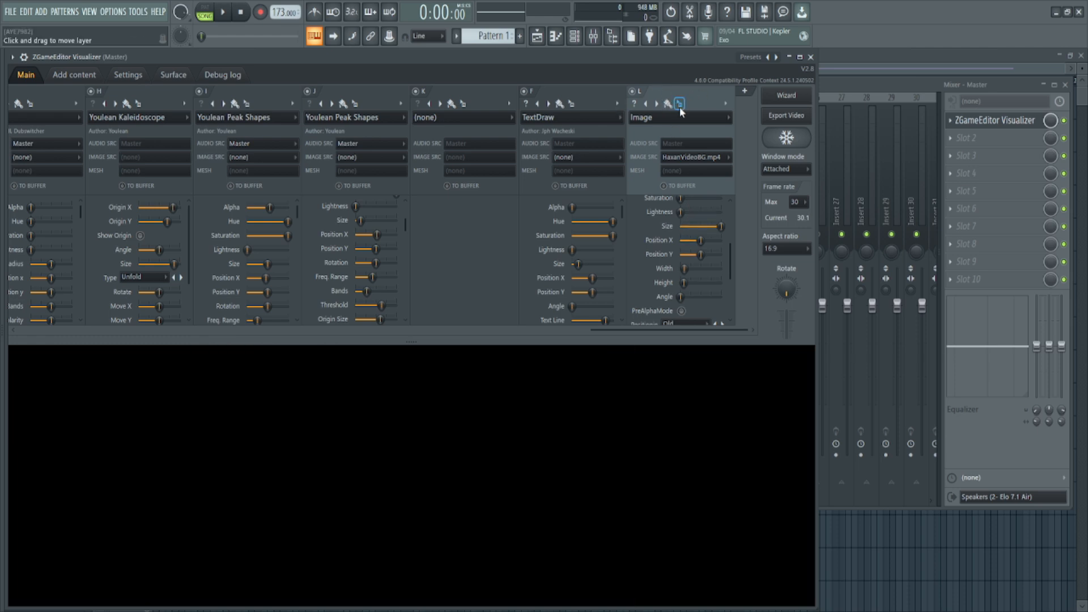
# - Move the Image layer between the Polar and Youlean Kaleidoscope layers
pyautogui.moveTo(217, 137); pyautogui.dragTo(30, 94)
pyautogui.moveTo(175, 332); pyautogui.dragTo(728, 335)
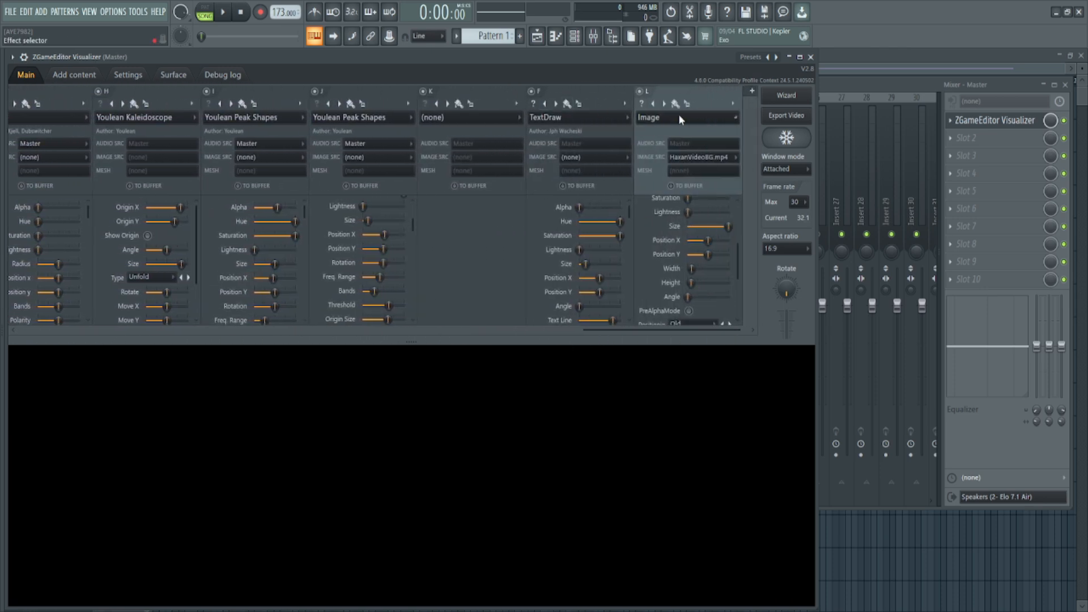
pyautogui.moveTo(688, 104); pyautogui.dragTo(396, 114)
pyautogui.moveTo(92, 111); pyautogui.dragTo(95, 110)
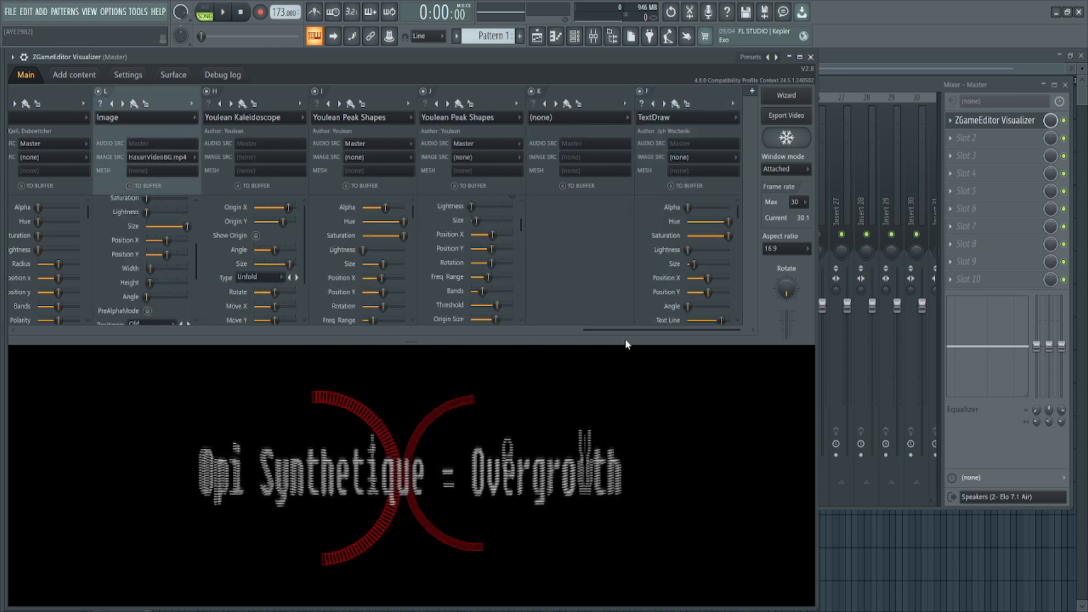
# - Move the Image layer to the very start of the layer chain, ahead of all HUD Free Line layers
pyautogui.moveTo(627, 331); pyautogui.dragTo(157, 315)
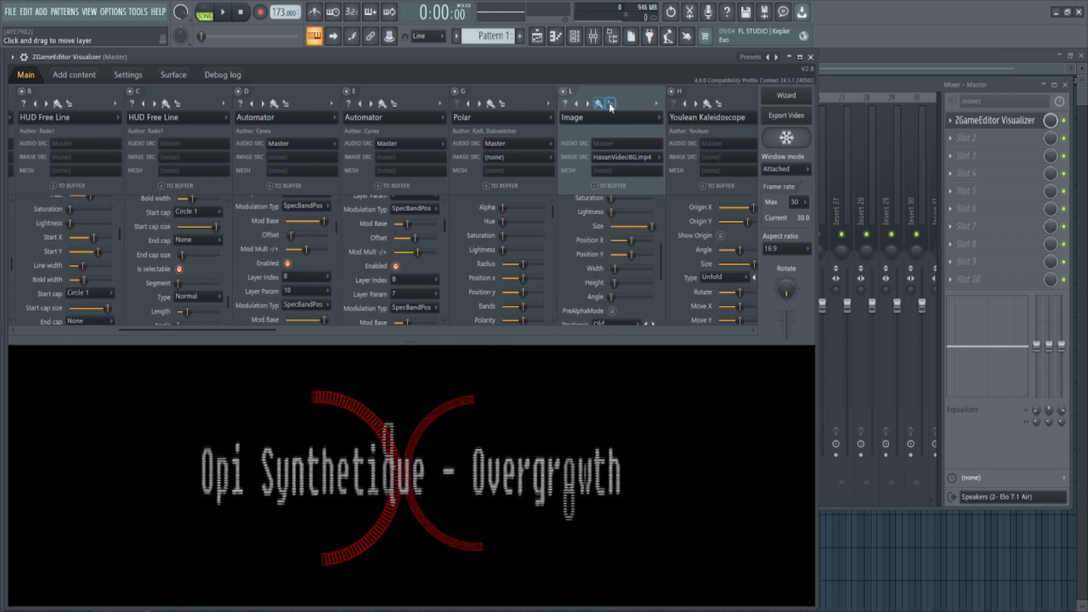
pyautogui.moveTo(70, 127); pyautogui.dragTo(26, 116)
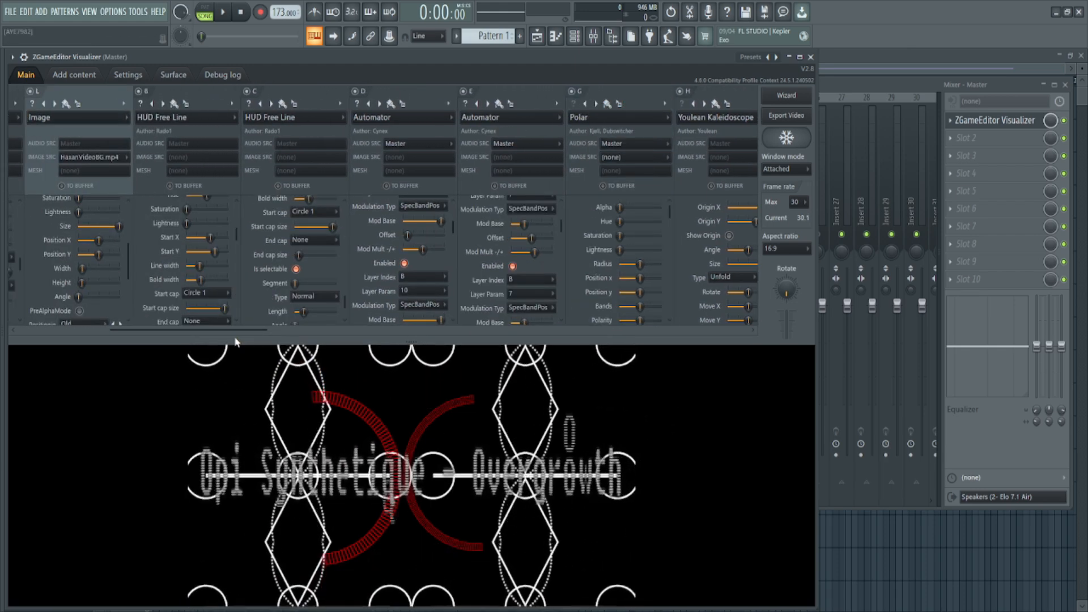
pyautogui.moveTo(137, 333); pyautogui.dragTo(44, 328)
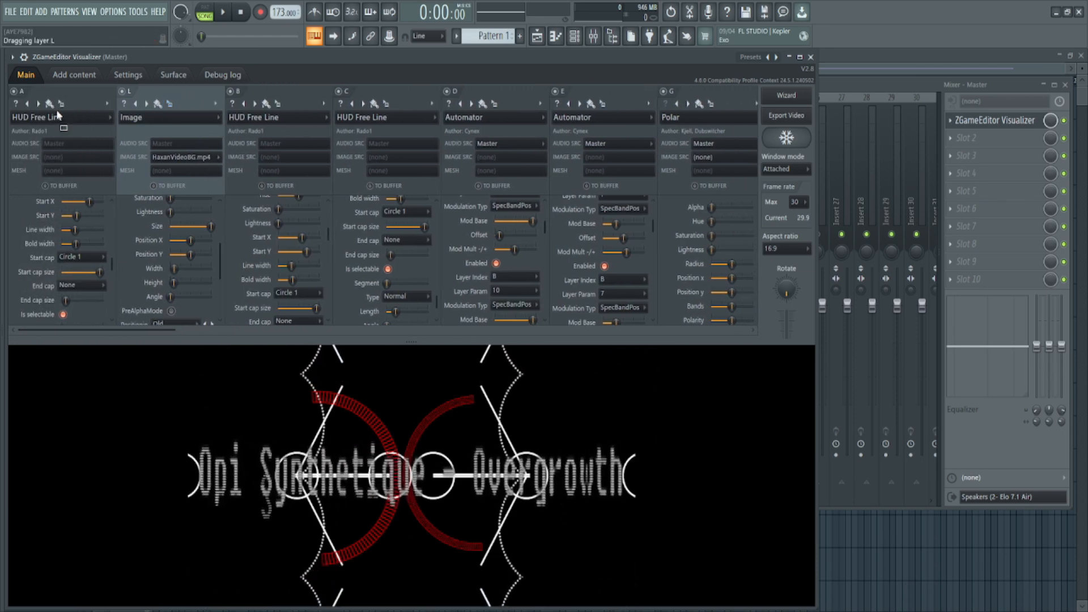
pyautogui.moveTo(65, 115); pyautogui.dragTo(6, 110)
# - Place HUD Free Line layer A after HUD Free Line layer B and stop the song
pyautogui.moveTo(189, 105); pyautogui.dragTo(251, 100)
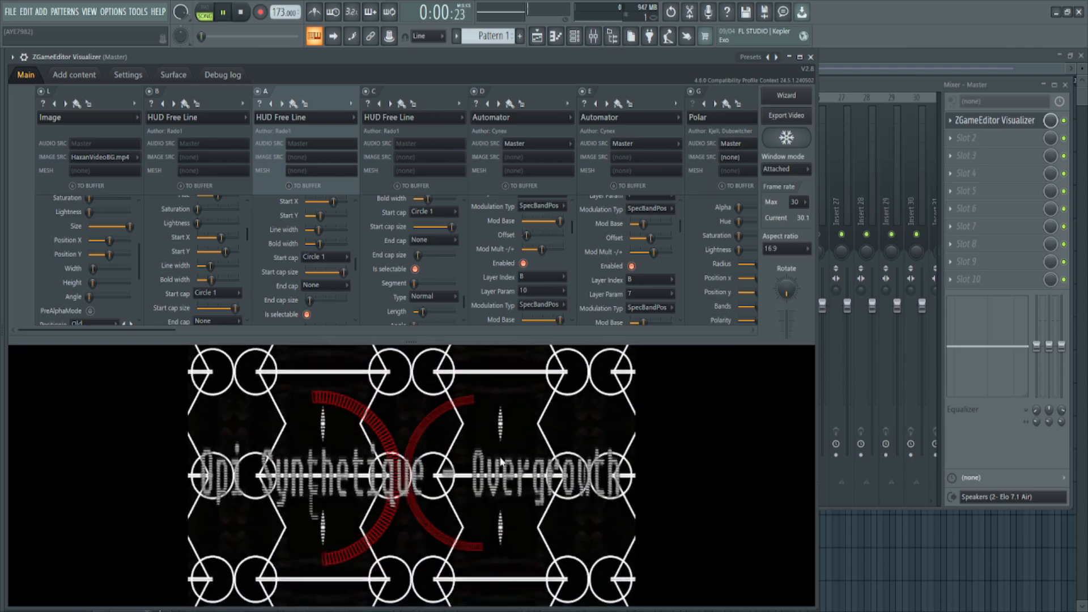
pyautogui.press('space')
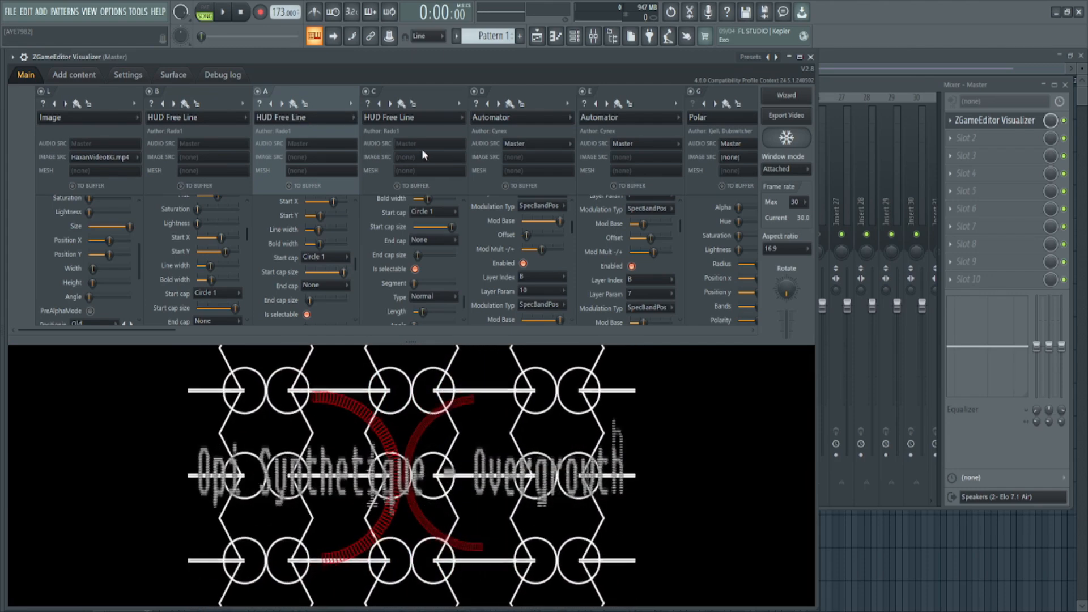
# - Move the Image layer between Youlean Kaleidoscope and the first Youlean Peak Shapes layer
pyautogui.moveTo(151, 331); pyautogui.dragTo(107, 340)
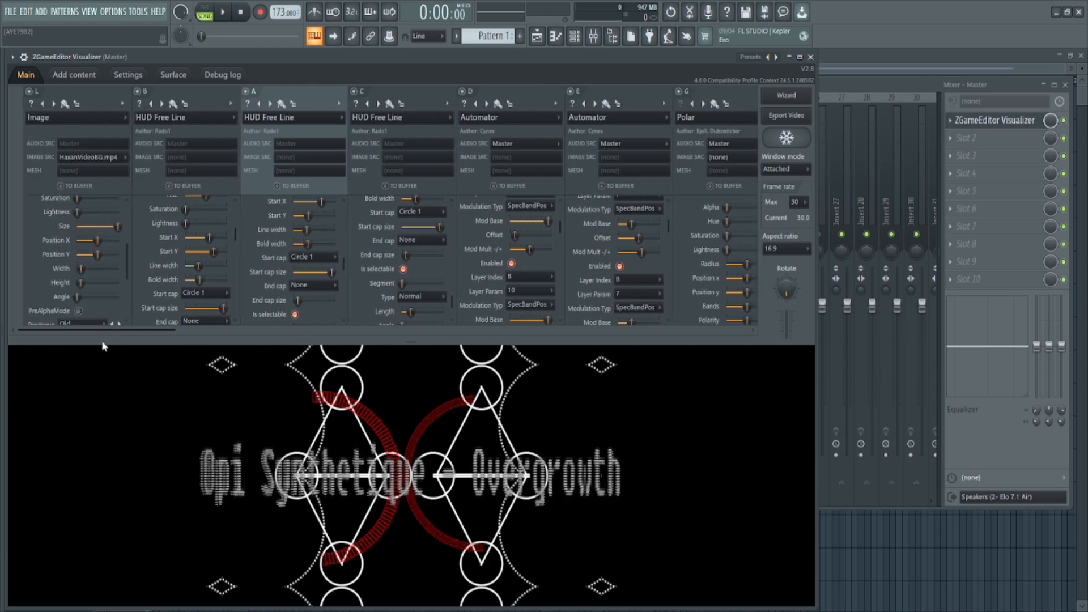
pyautogui.moveTo(85, 92); pyautogui.dragTo(723, 112)
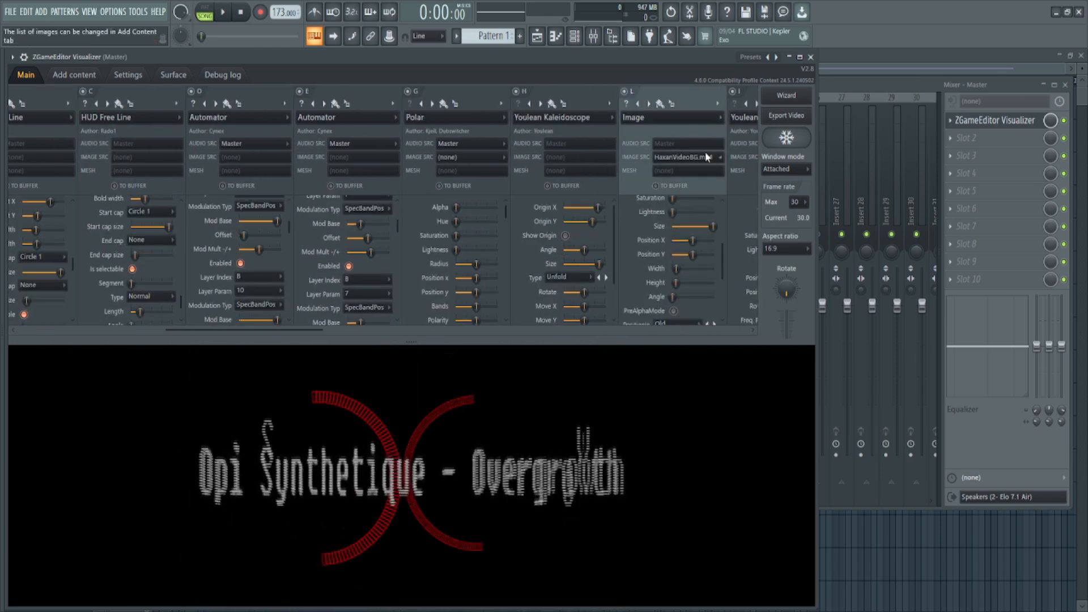
pyautogui.moveTo(348, 338); pyautogui.dragTo(530, 365)
# - Play the song, set the Image layer's Alpha to a low value, and reset its Saturation to zero after trying 63%
pyautogui.press('space')
pyautogui.press('space')
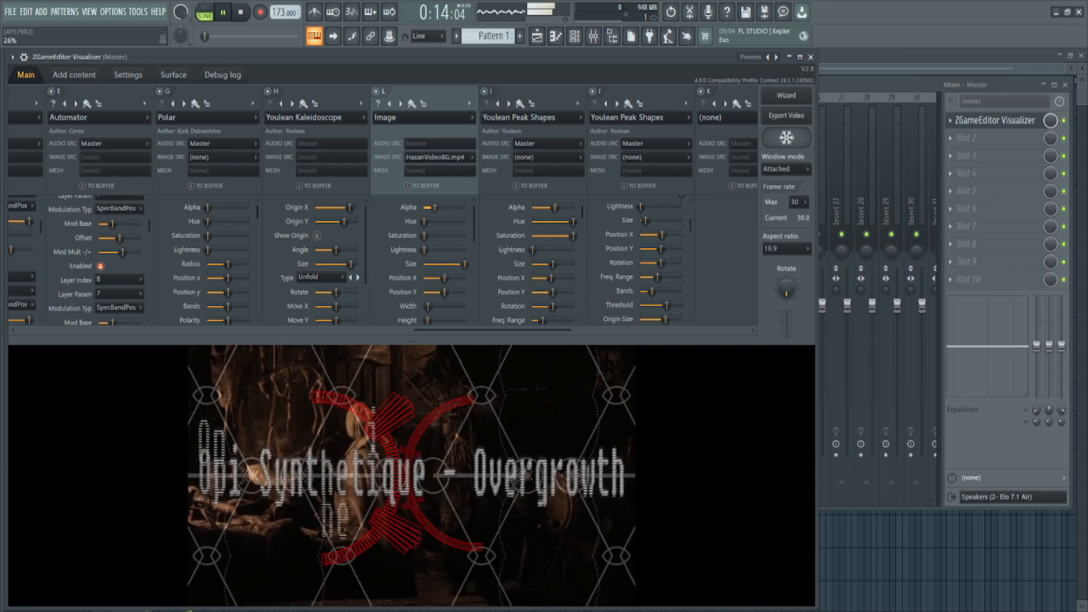
pyautogui.moveTo(446, 207); pyautogui.dragTo(428, 207)
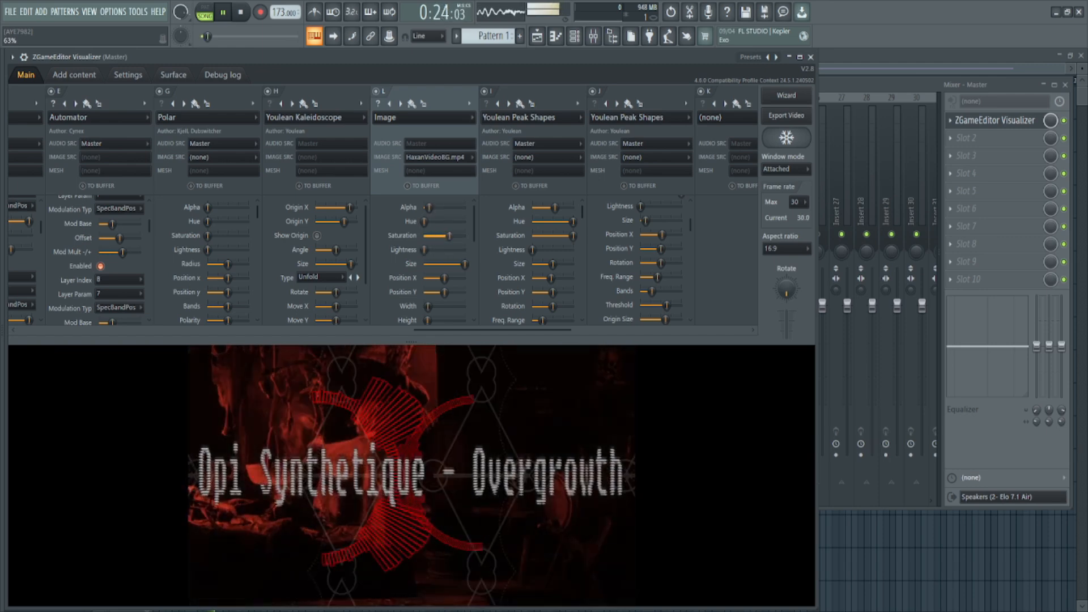
pyautogui.moveTo(452, 235); pyautogui.dragTo(424, 235)
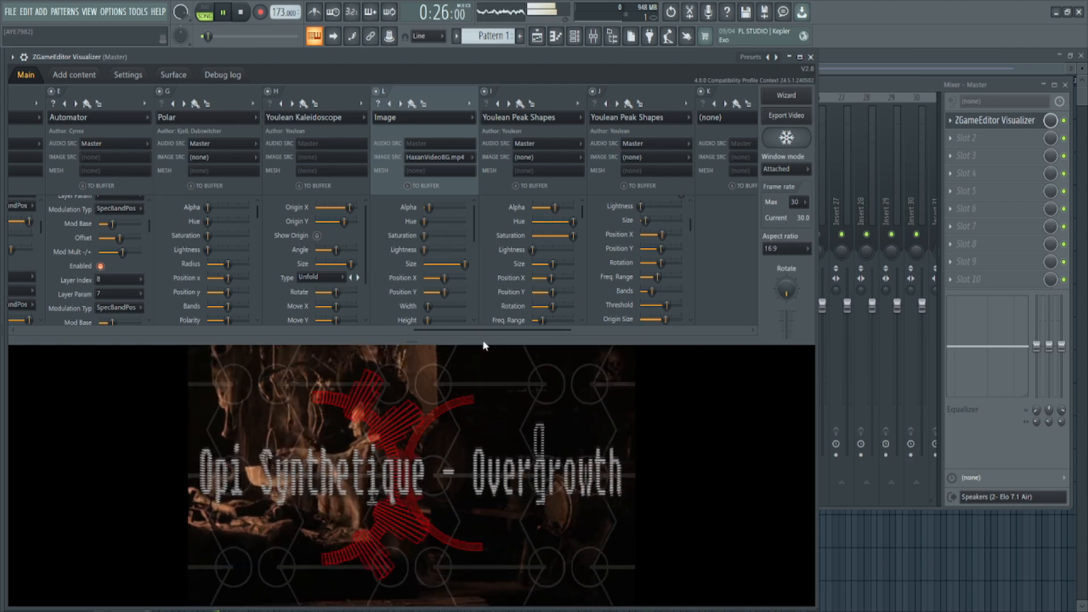
# - Enable PreAlphaMode on the Image layer, readjust its Alpha, and try SolidColor before leaving it off
pyautogui.scroll(-3, 476, 244)
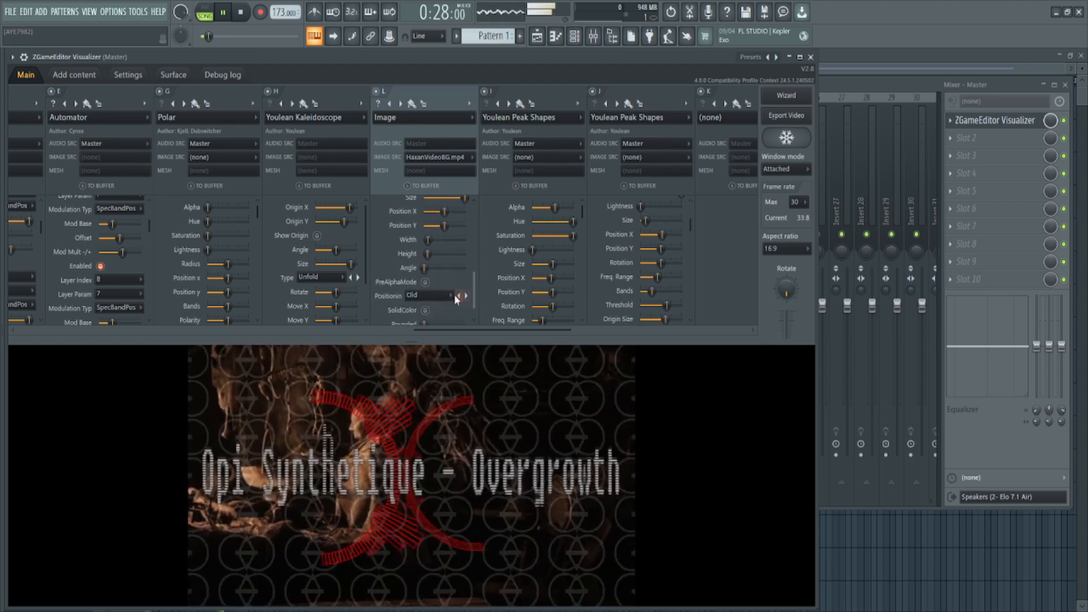
pyautogui.click(425, 281)
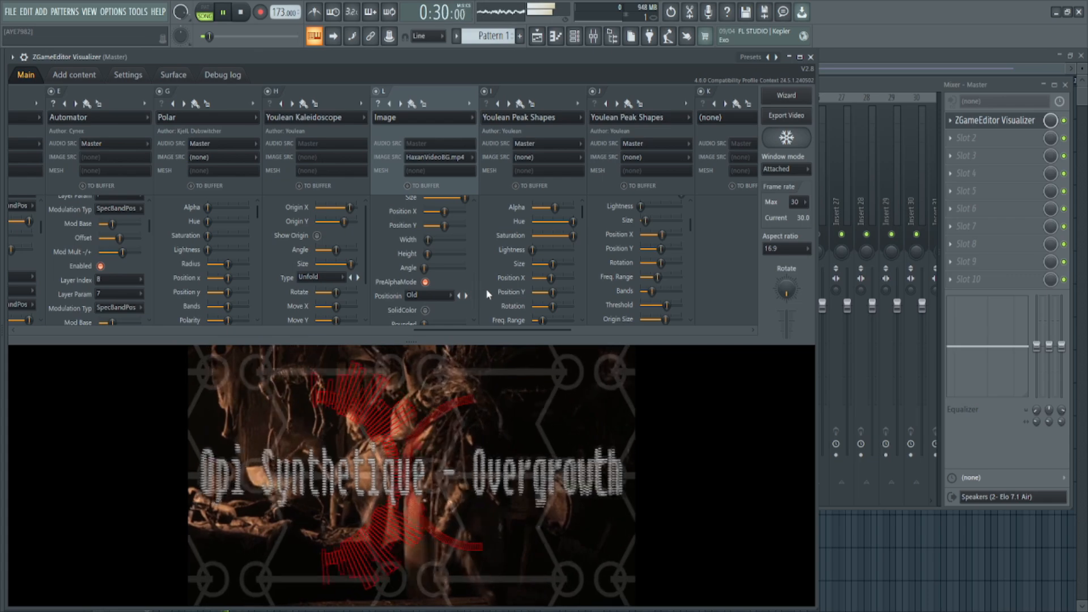
pyautogui.scroll(3, 448, 212)
pyautogui.moveTo(438, 207); pyautogui.dragTo(425, 317)
pyautogui.click(425, 303)
pyautogui.click(425, 305)
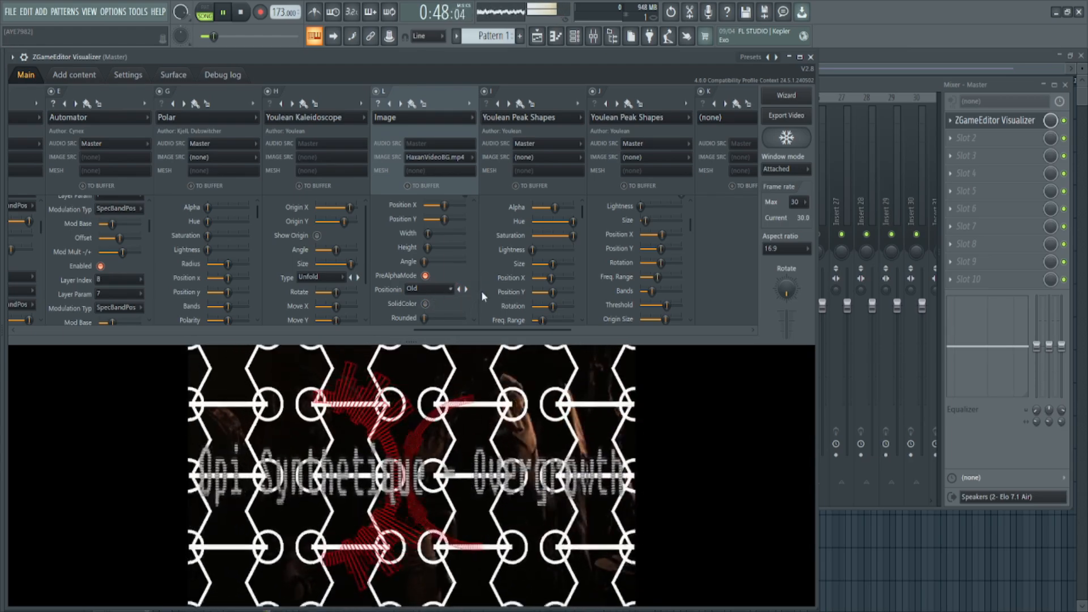
pyautogui.scroll(-1, 475, 291)
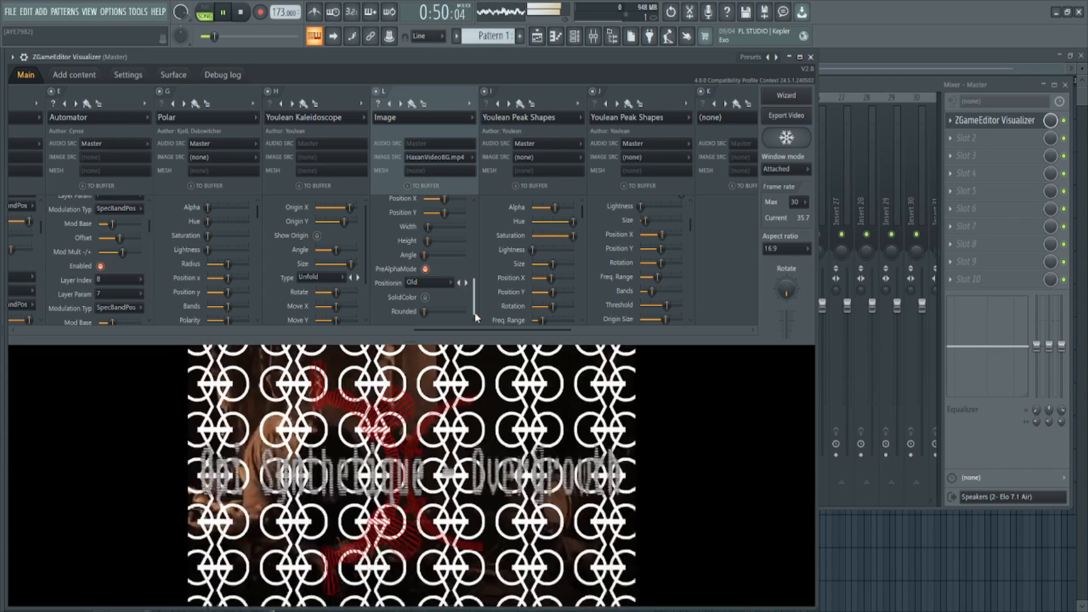
# - Raise the Alpha of all three HUD Free Line layers to slightly above half to make the lines semi-transparent
pyautogui.moveTo(432, 328); pyautogui.dragTo(39, 331)
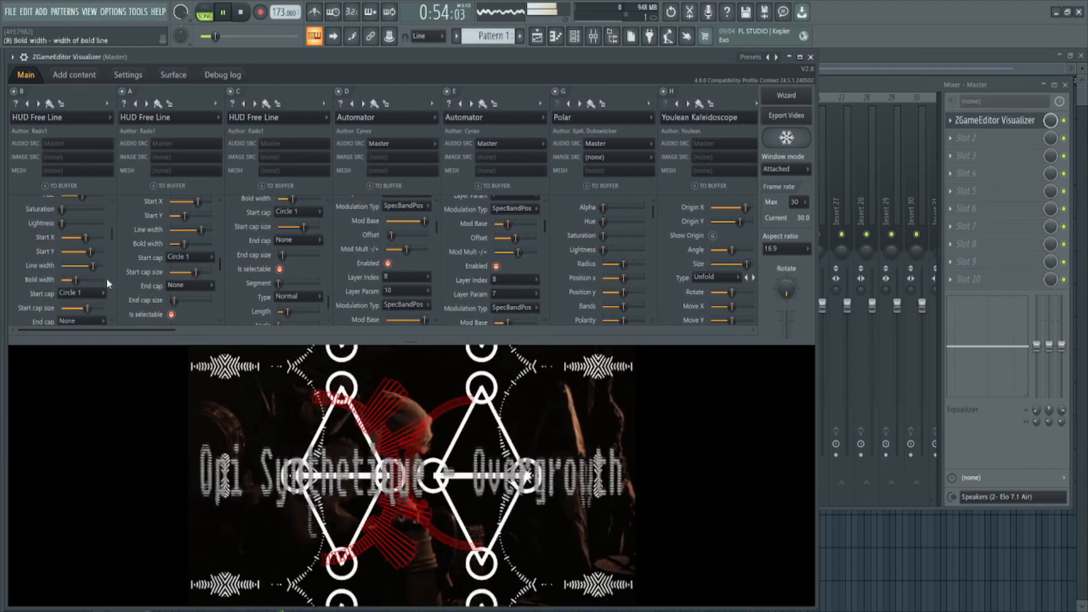
pyautogui.scroll(4, 187, 244)
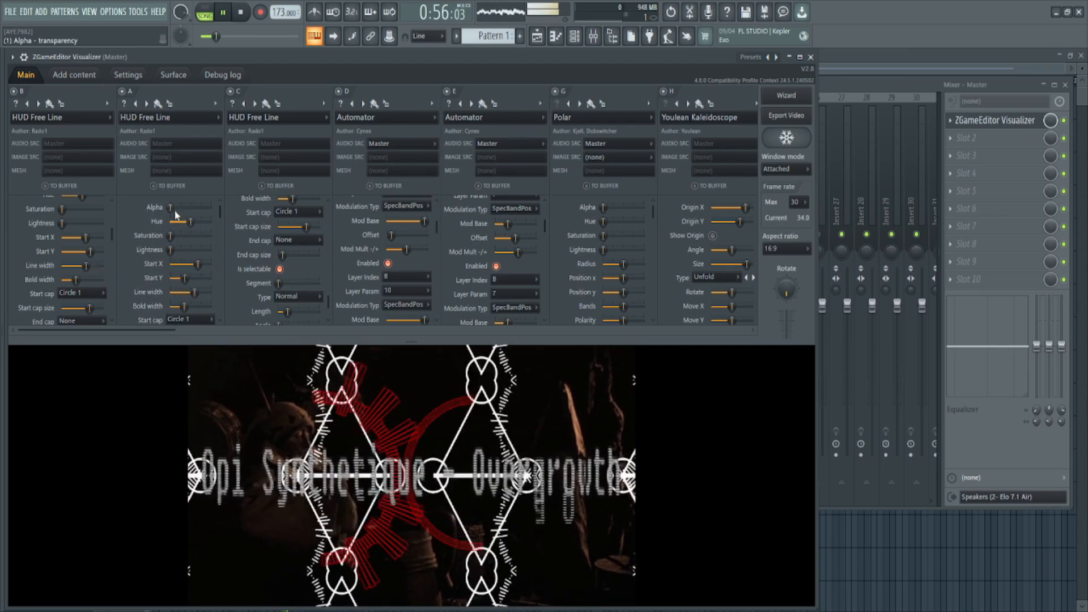
pyautogui.moveTo(169, 207); pyautogui.dragTo(193, 207)
pyautogui.moveTo(328, 294); pyautogui.dragTo(299, 207)
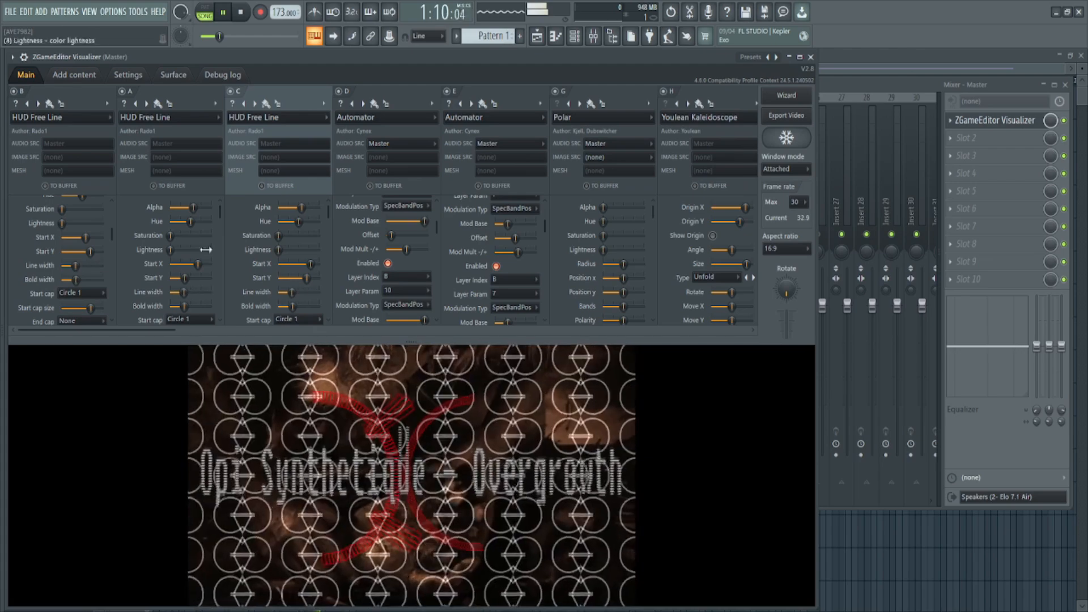
pyautogui.moveTo(113, 237); pyautogui.dragTo(117, 189)
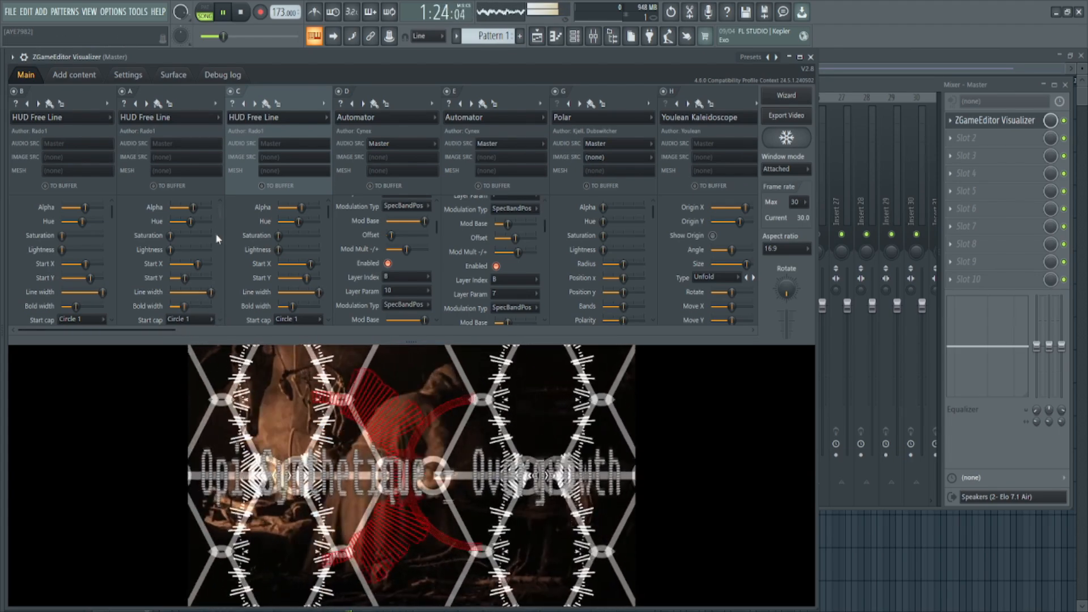
pyautogui.moveTo(219, 208)
pyautogui.mouseDown()
pyautogui.moveTo(222, 223)
pyautogui.moveTo(227, 203)
pyautogui.moveTo(233, 225)
pyautogui.moveTo(233, 213)
pyautogui.mouseUp()
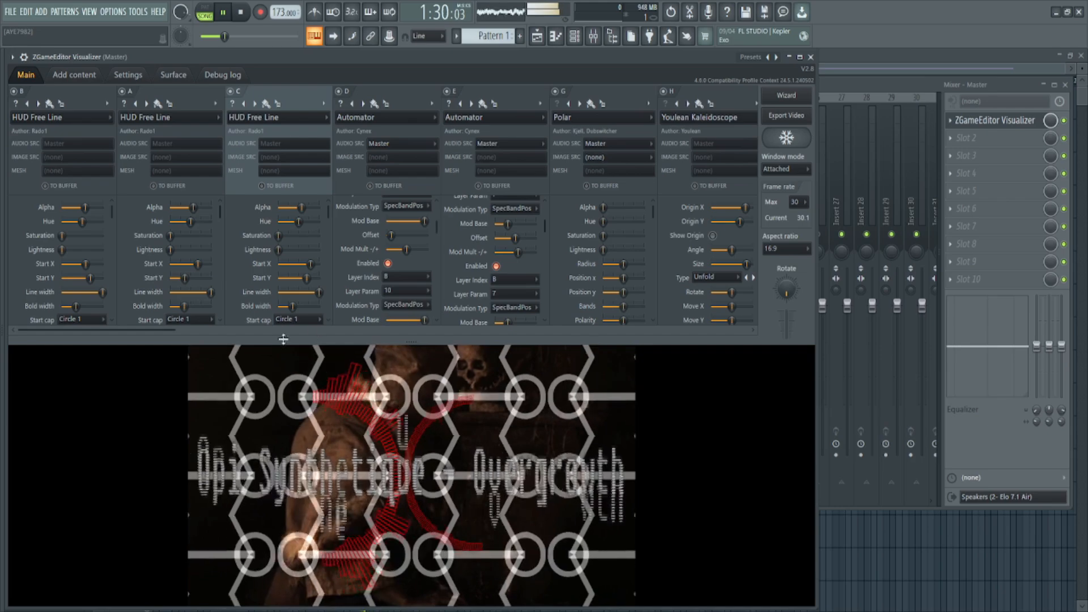
# - Lower the Youlean Kaleidoscope Zoom Amount to 62%
pyautogui.moveTo(144, 331); pyautogui.dragTo(396, 337)
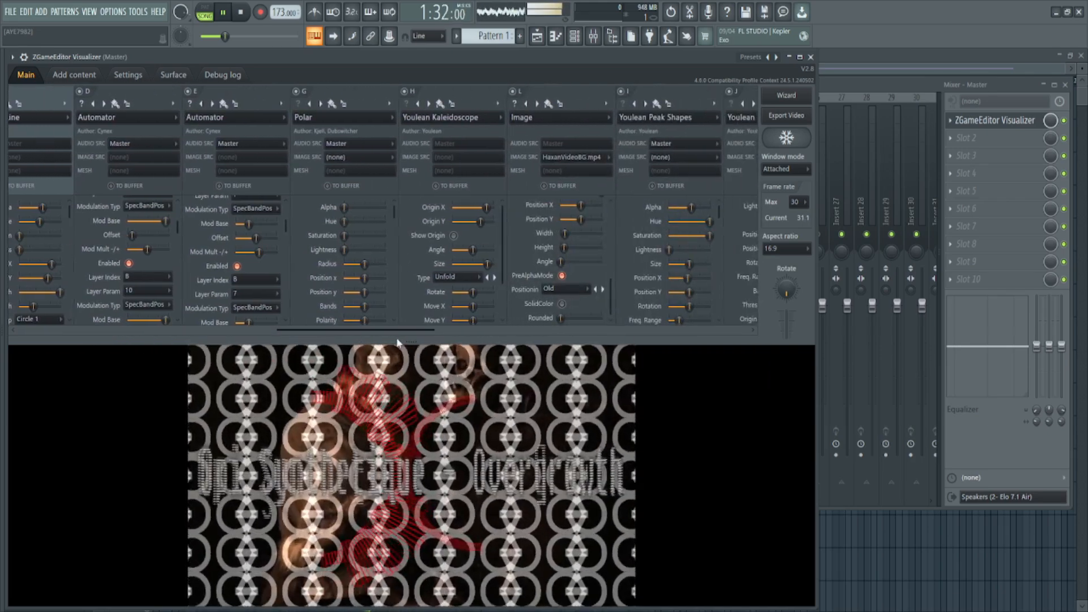
pyautogui.moveTo(503, 238); pyautogui.dragTo(507, 277)
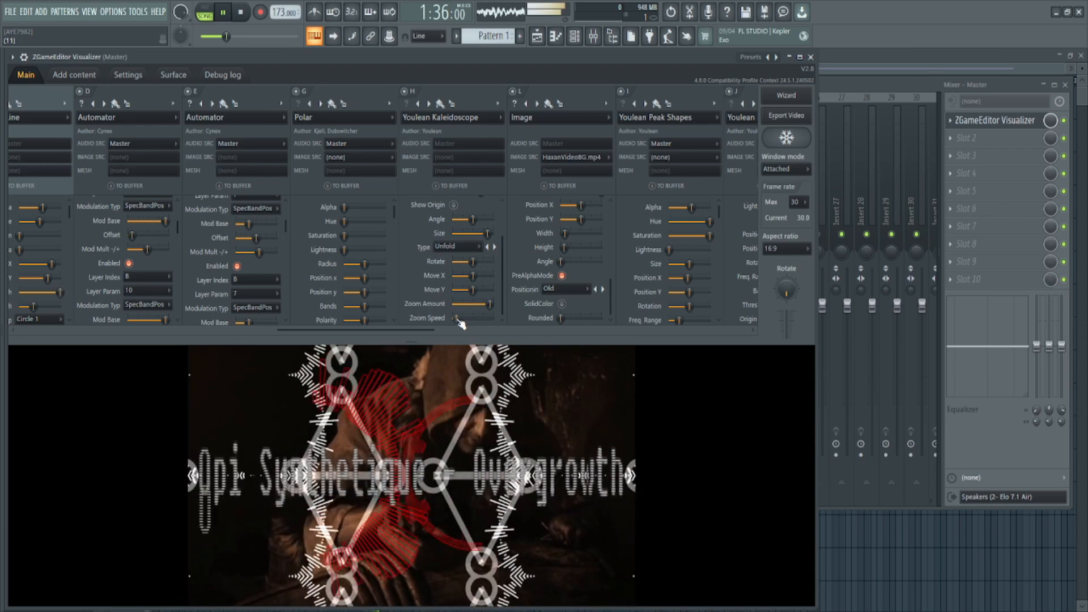
pyautogui.moveTo(489, 303); pyautogui.dragTo(478, 305)
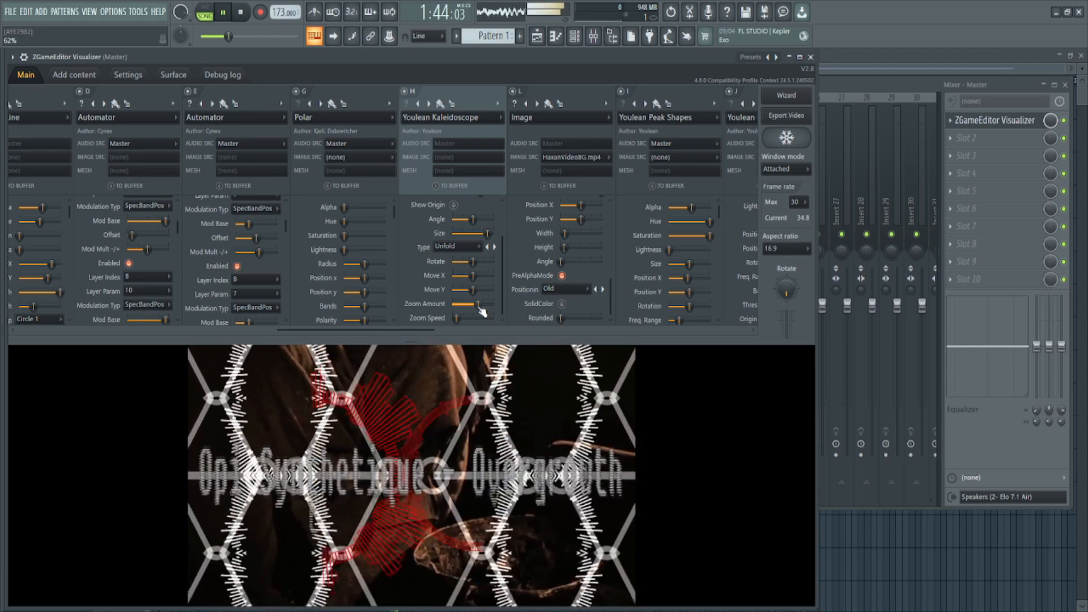
# - Try a lower Zoom Amount on the Youlean Kaleidoscope layer, stop playback, and remove that layer from the project
pyautogui.moveTo(479, 309); pyautogui.dragTo(460, 303)
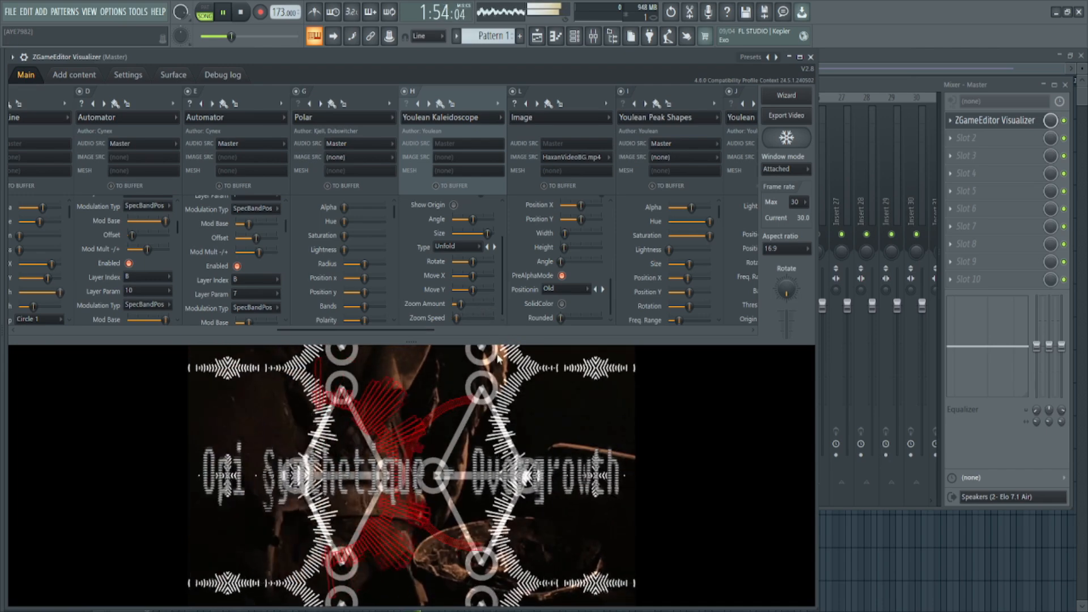
pyautogui.click(406, 93)
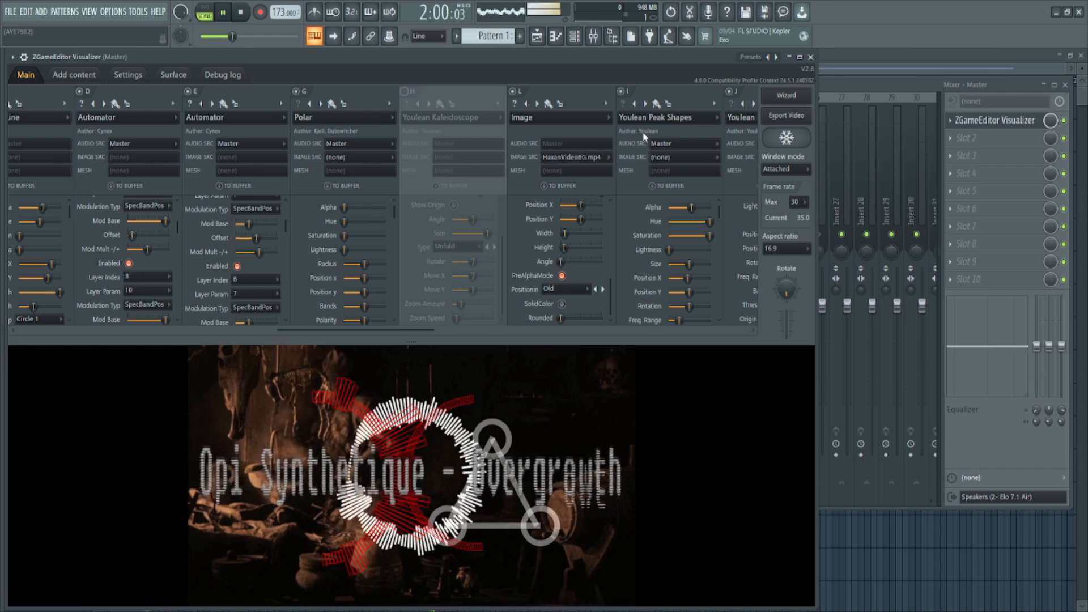
pyautogui.moveTo(387, 335)
pyautogui.mouseDown()
pyautogui.moveTo(590, 364)
pyautogui.moveTo(394, 346)
pyautogui.mouseUp()
pyautogui.press('space')
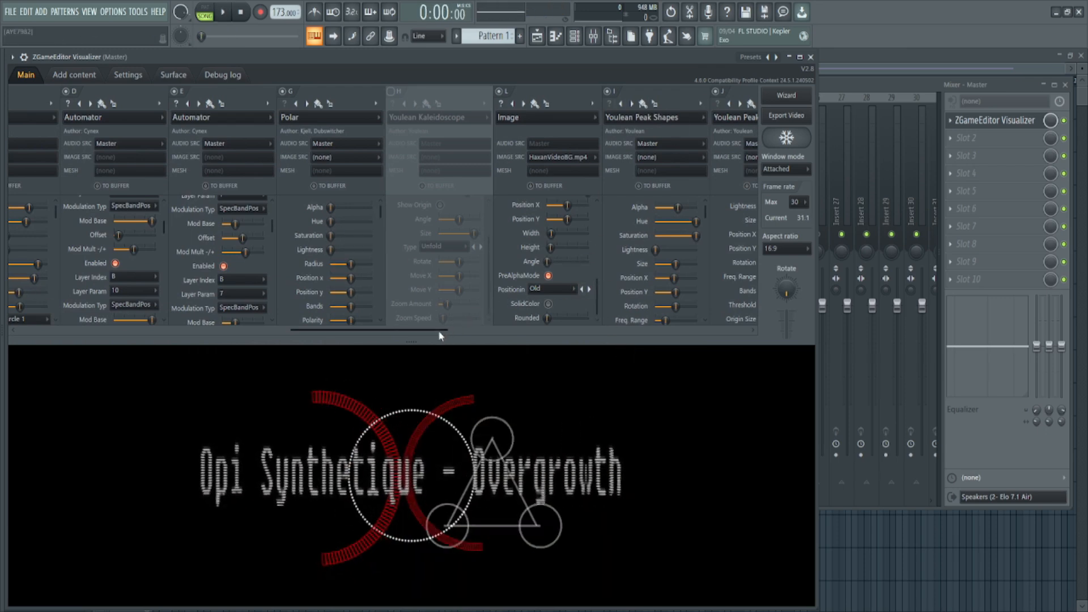
pyautogui.moveTo(436, 332)
pyautogui.mouseDown()
pyautogui.moveTo(116, 328)
pyautogui.moveTo(433, 350)
pyautogui.mouseUp()
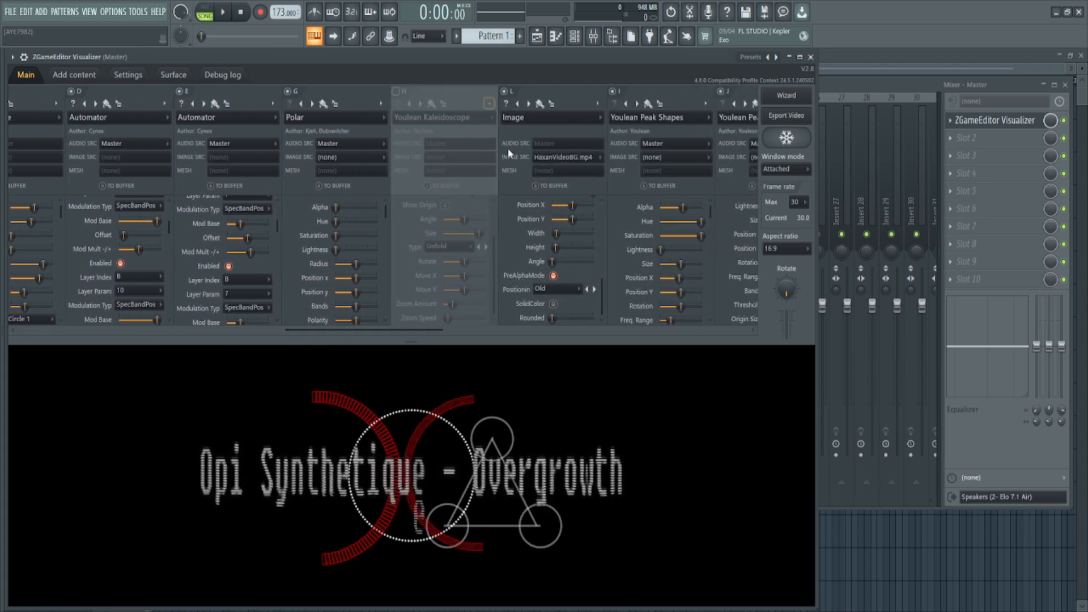
pyautogui.click(546, 348)
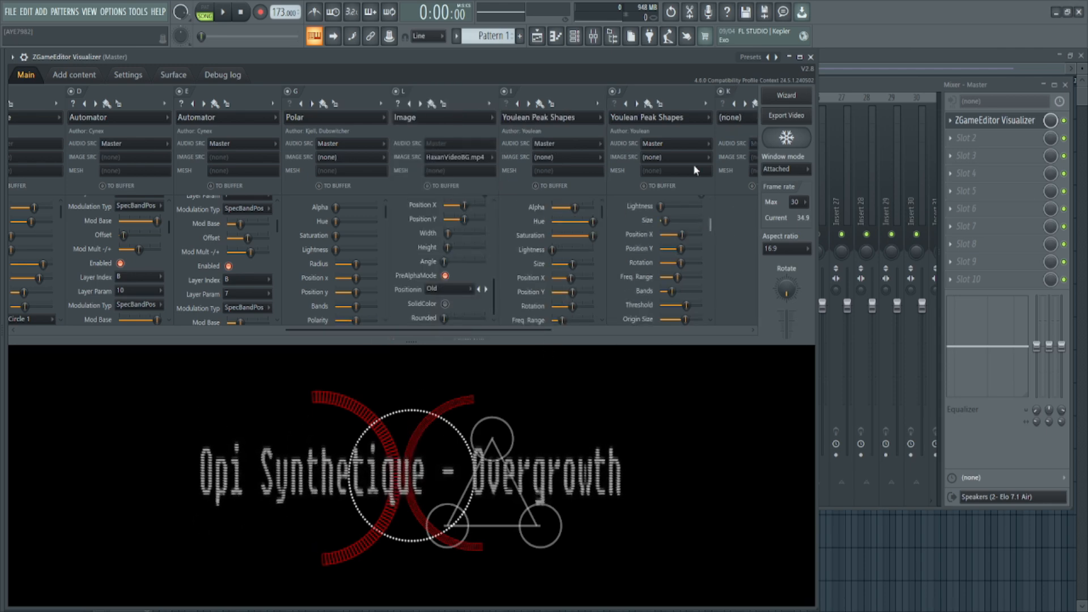
# - Add a layer before Polar, assign it the VectorScope effect, and play the song
pyautogui.moveTo(451, 331); pyautogui.dragTo(539, 327)
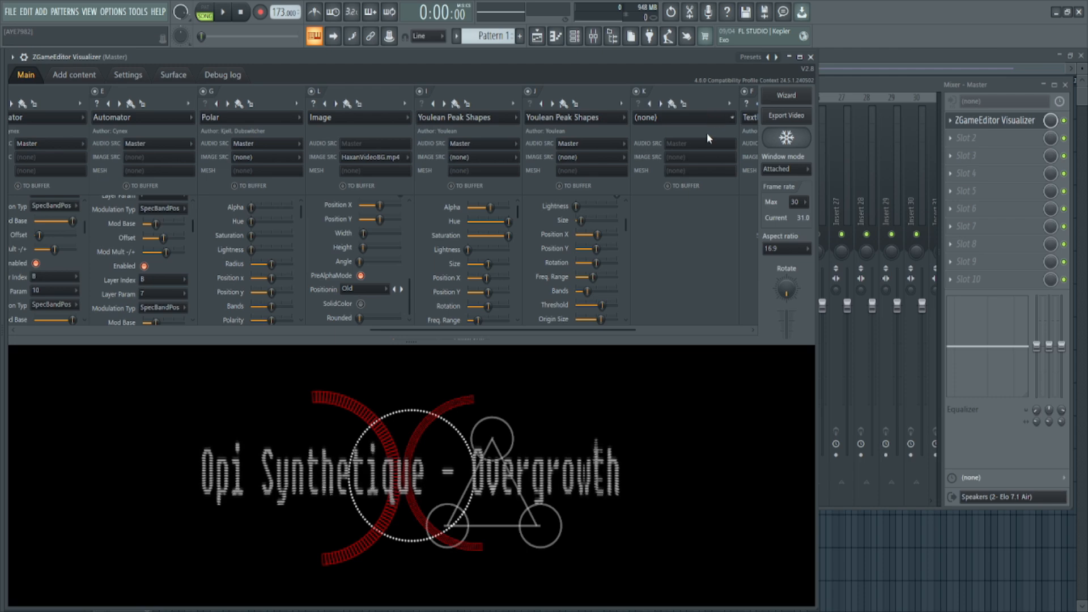
pyautogui.click(296, 104)
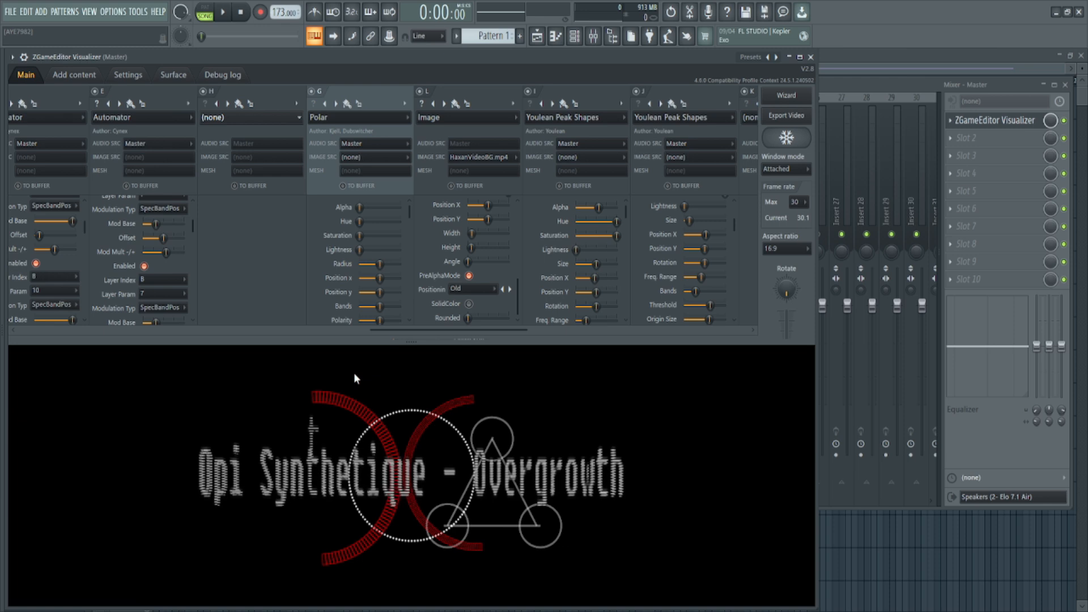
pyautogui.click(343, 424)
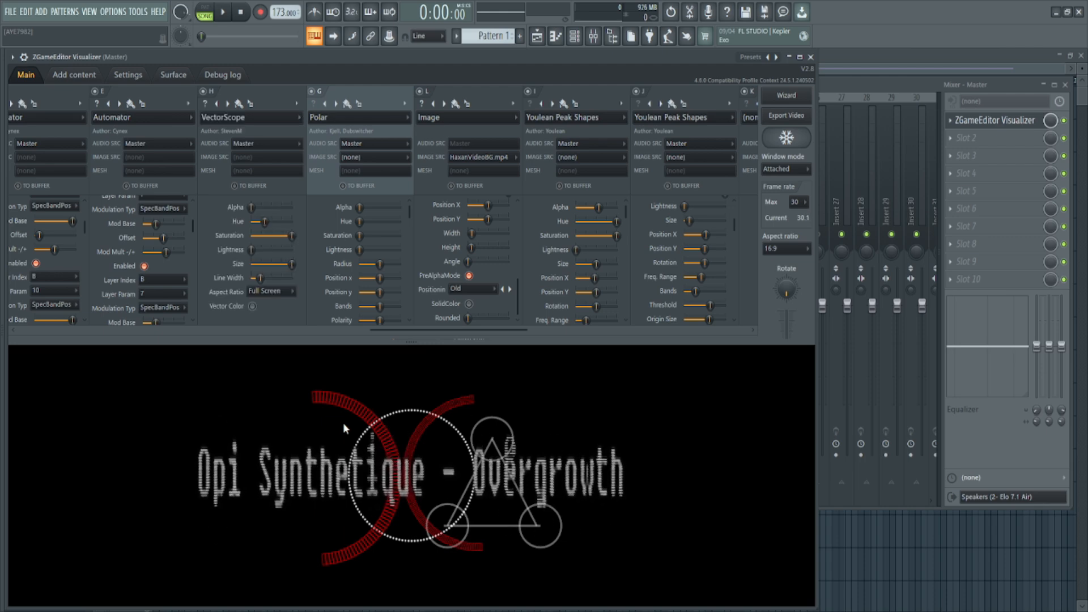
pyautogui.press('space')
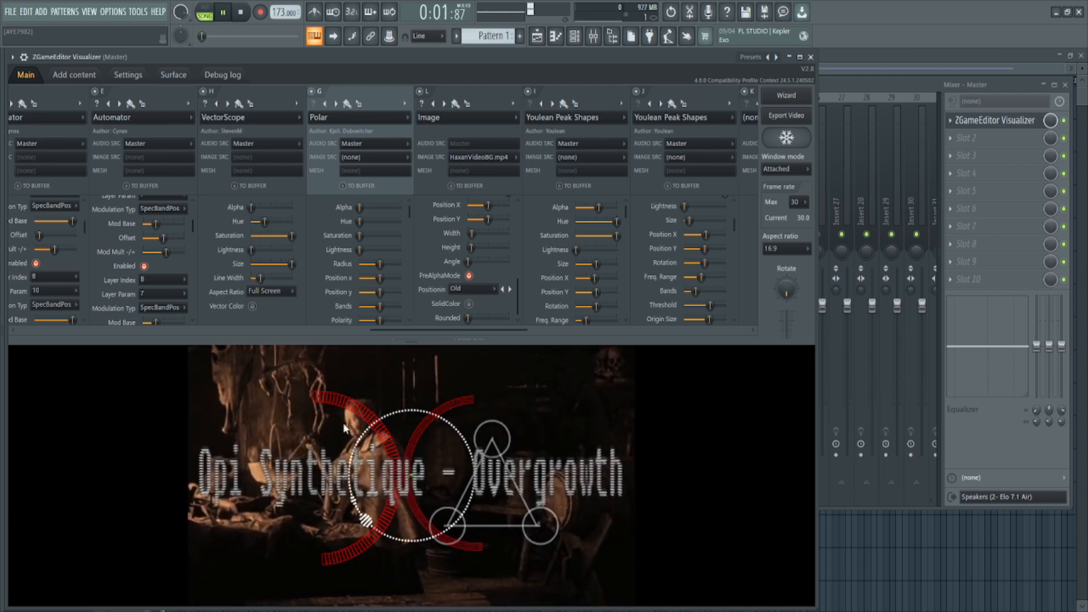
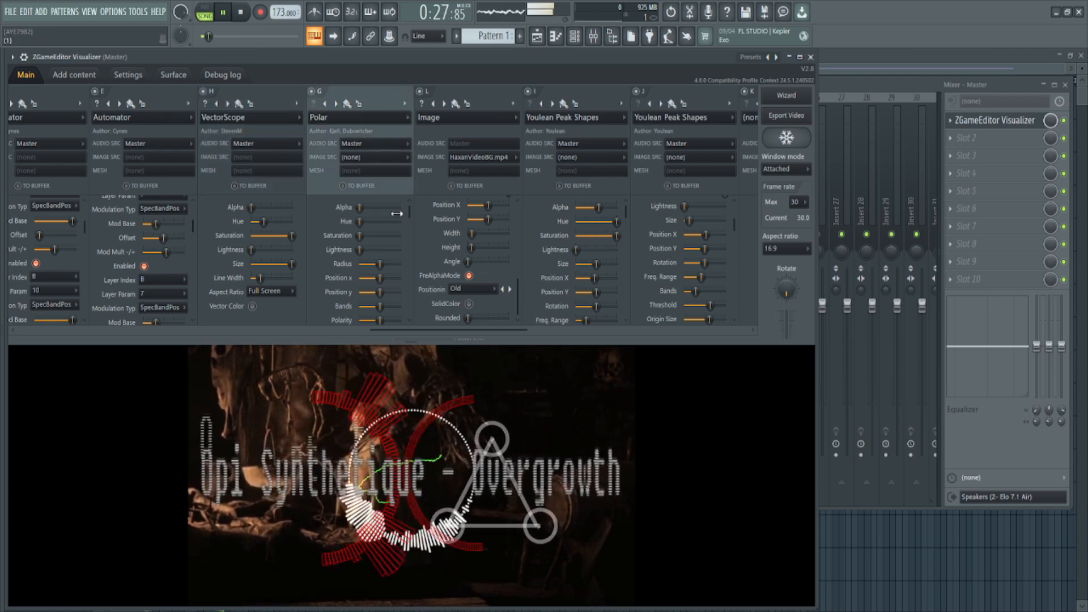
# - Replace the Polar effect with Youlean Peak Shapes after trying Reactive Sphere, and set its Shape to Triangle
pyautogui.scroll(2, 406, 216)
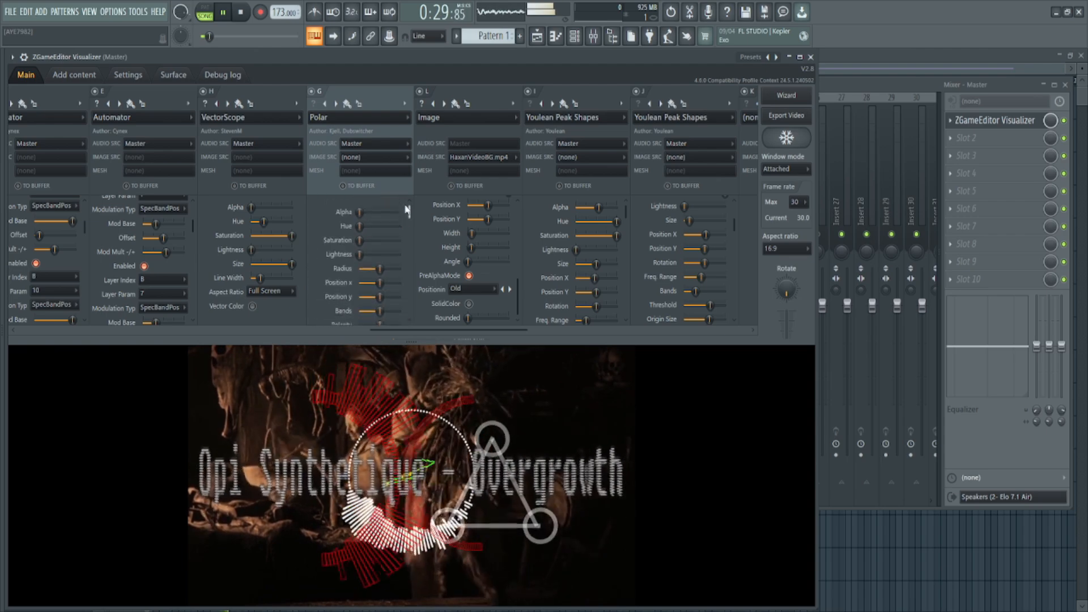
pyautogui.scroll(-1, 340, 116)
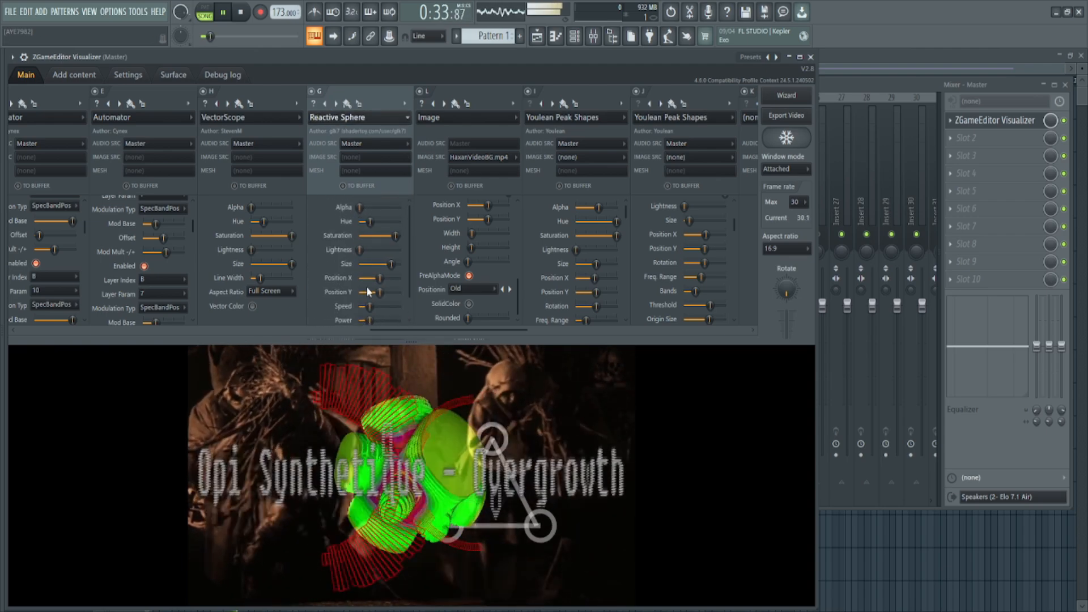
pyautogui.click(459, 458)
pyautogui.moveTo(410, 213); pyautogui.dragTo(411, 290)
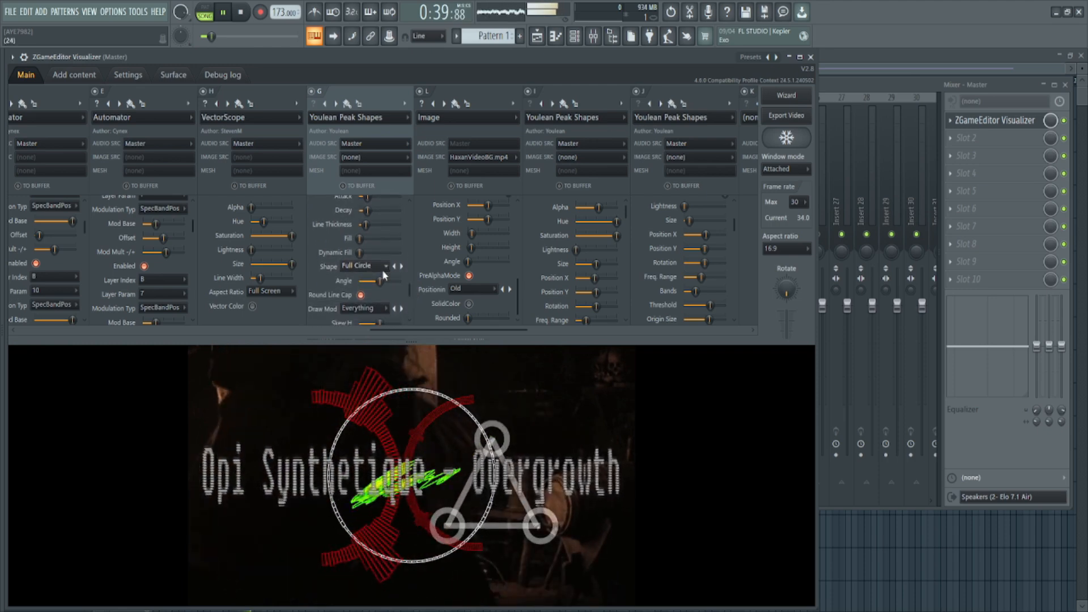
pyautogui.click(400, 266)
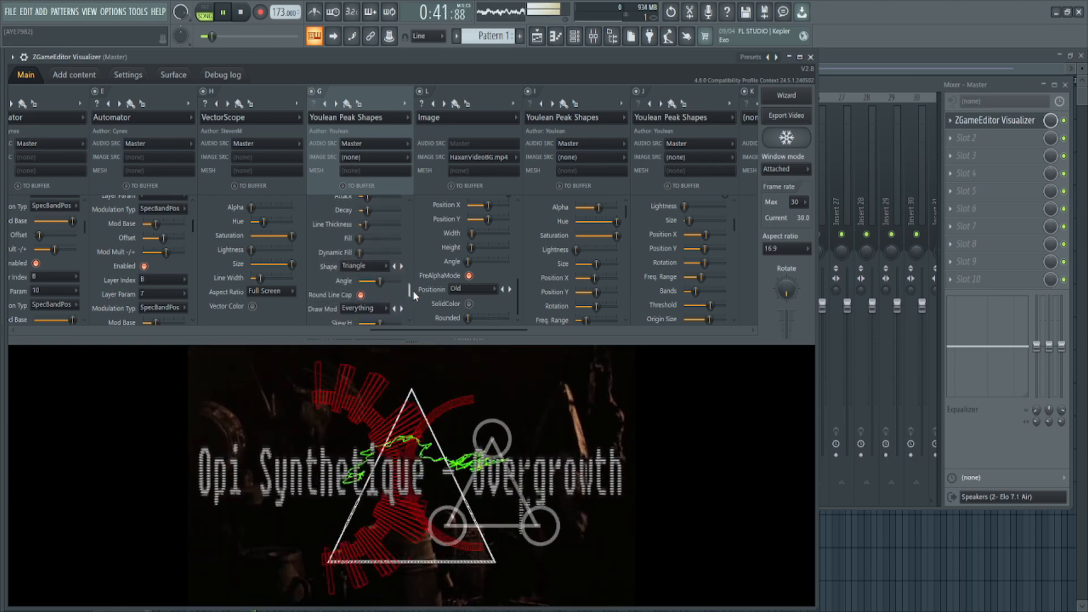
# - Reduce the triangle's Size, raise its Freq. Range, lower its Bands, and set its Angle to 100%
pyautogui.moveTo(408, 290); pyautogui.dragTo(408, 221)
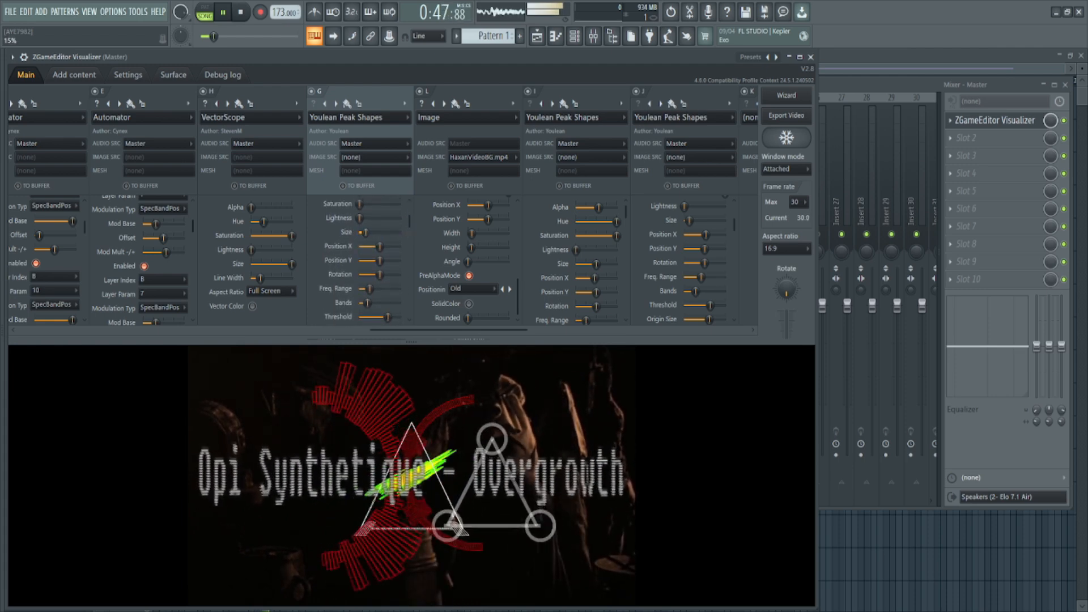
pyautogui.moveTo(370, 288); pyautogui.dragTo(375, 289)
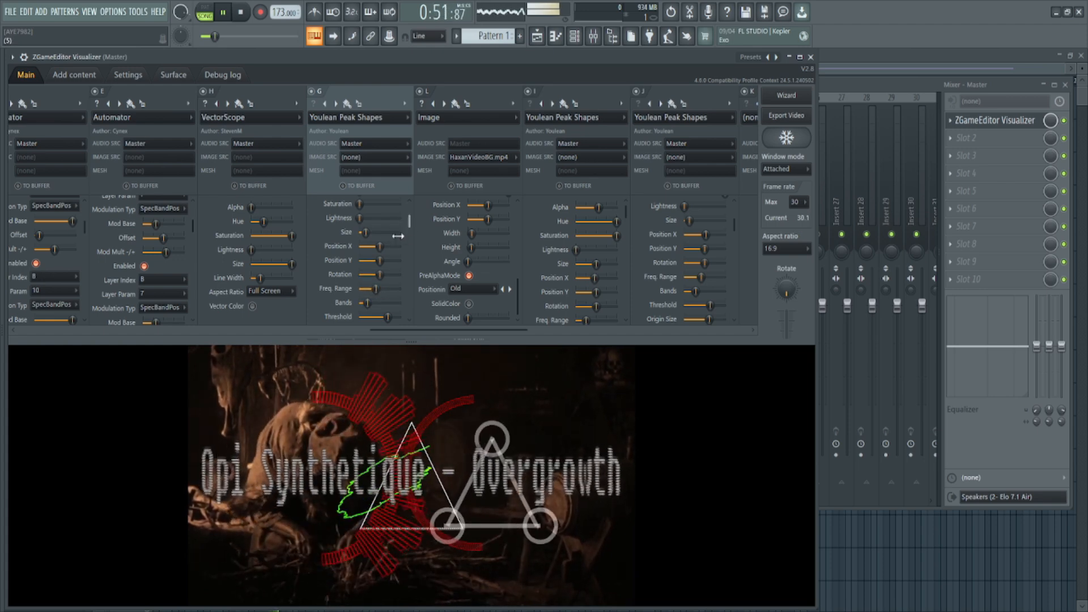
pyautogui.moveTo(408, 233); pyautogui.dragTo(406, 246)
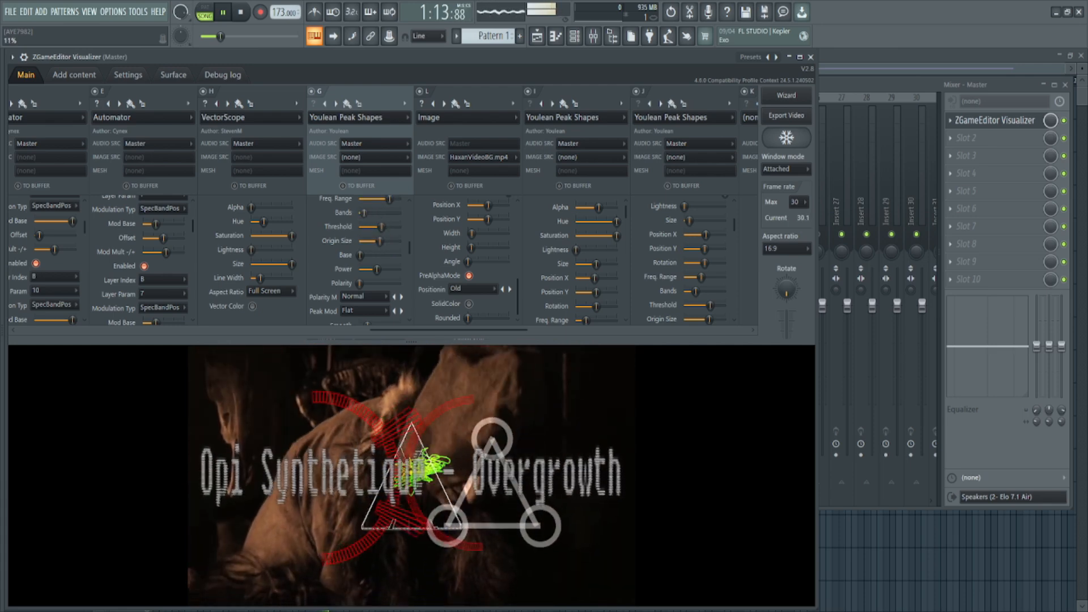
pyautogui.moveTo(410, 249); pyautogui.dragTo(416, 286)
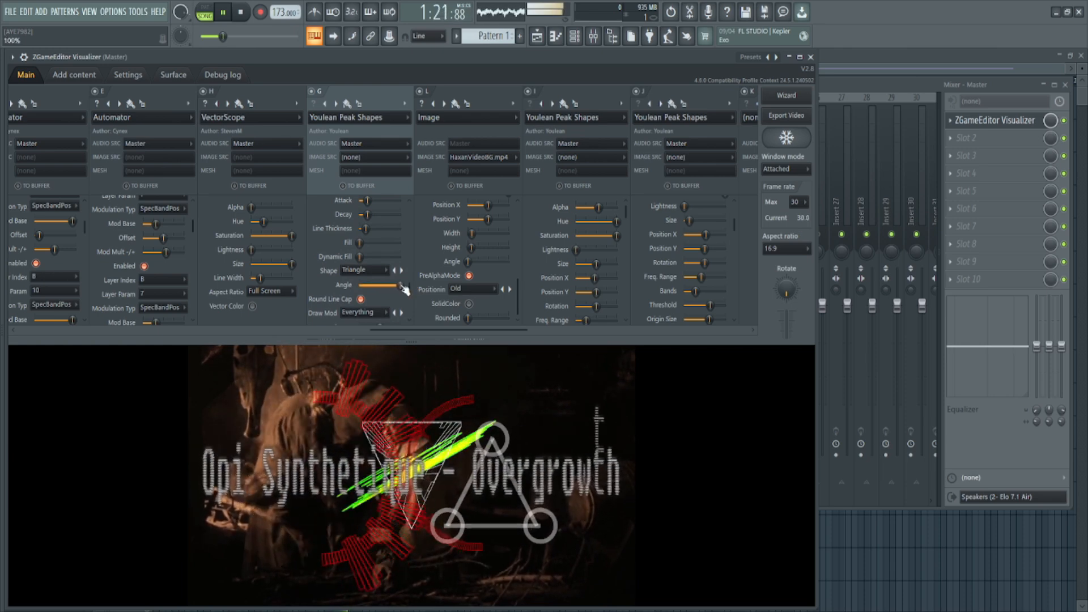
pyautogui.moveTo(410, 290); pyautogui.dragTo(408, 280)
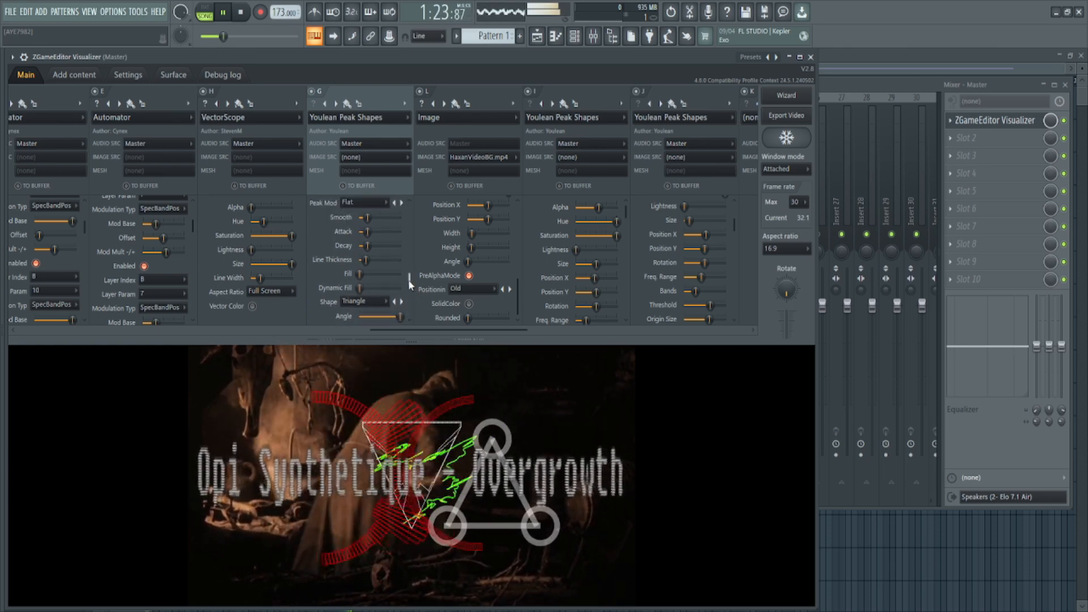
# - Turn off the triangle's Round Line Cap, switch Draw Mode to the Bottom With option, Cog Mode to Top and Bottom, and Mode to Normal
pyautogui.scroll(-2, 412, 302)
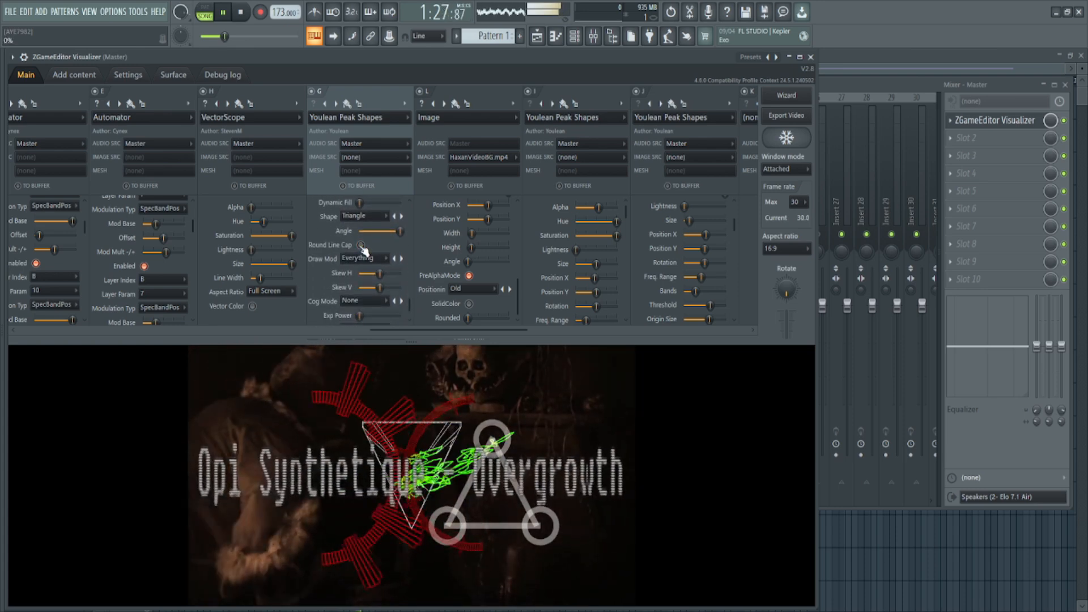
pyautogui.click(401, 259)
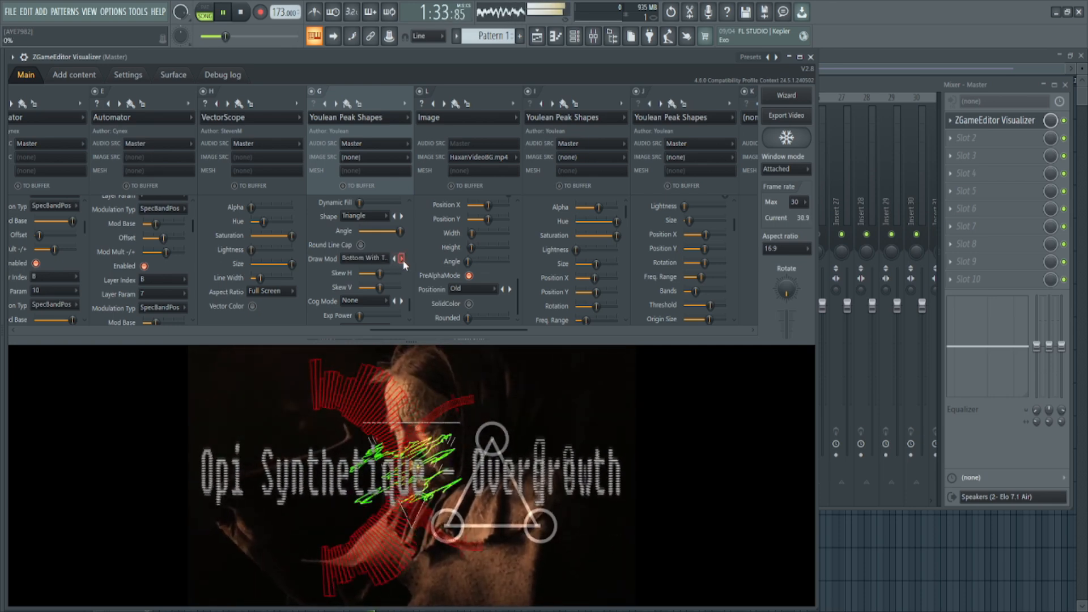
pyautogui.click(401, 258)
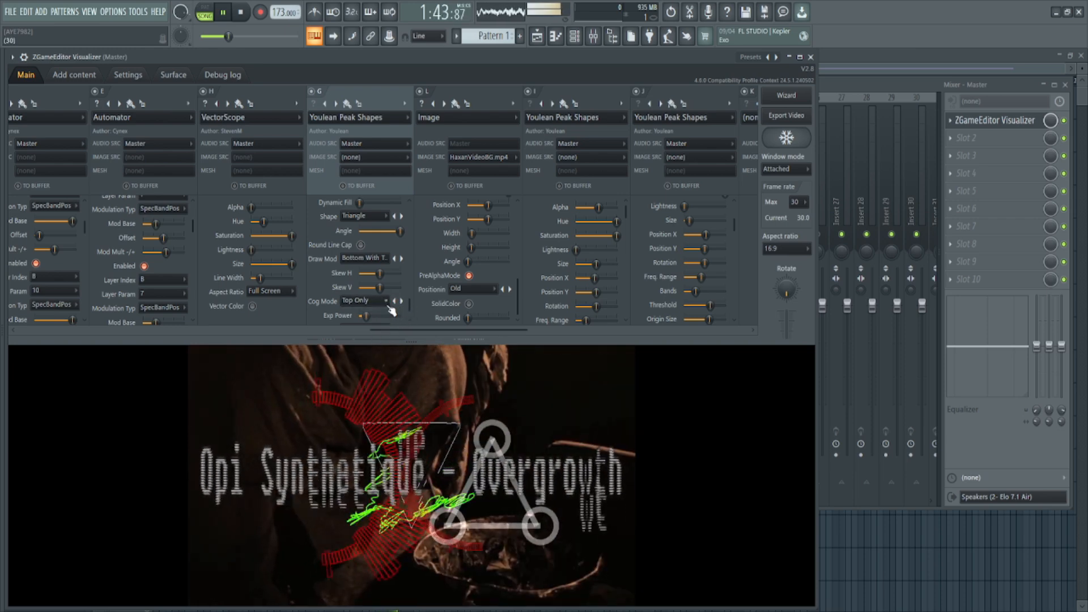
pyautogui.scroll(-1, 406, 313)
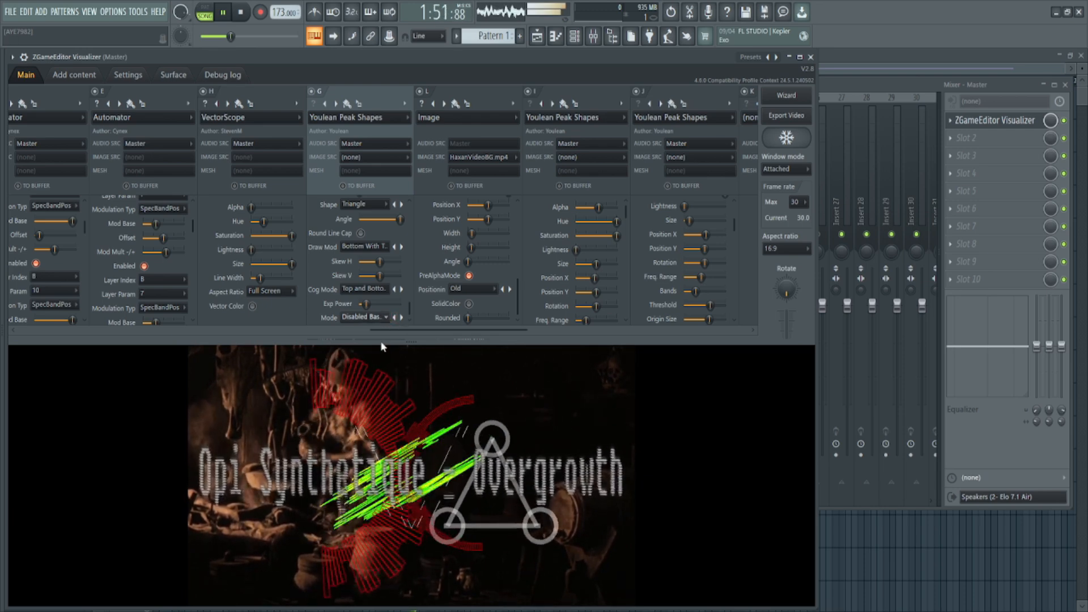
pyautogui.click(371, 328)
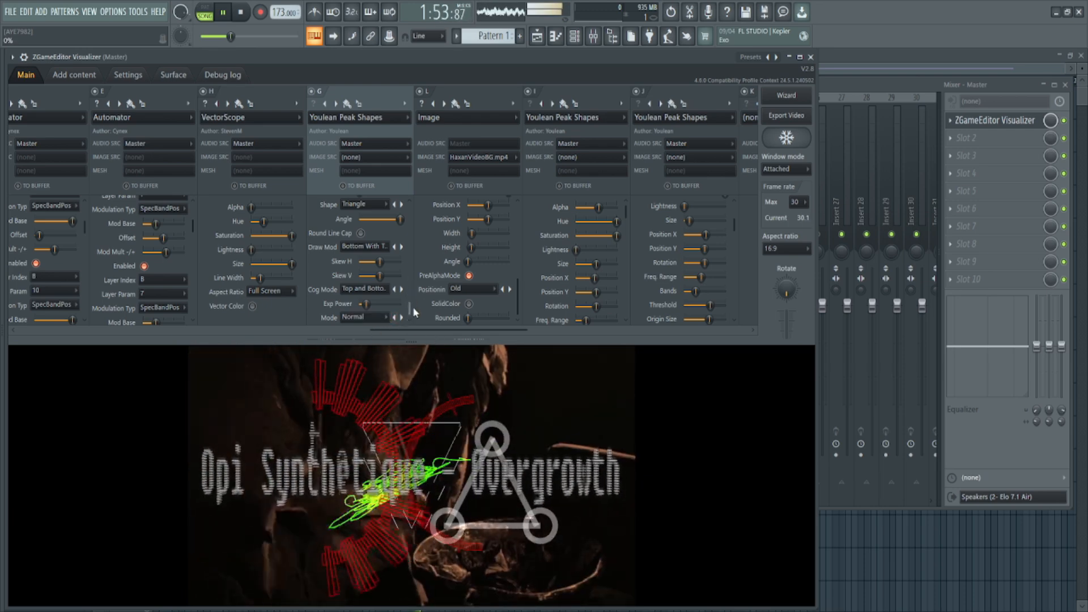
# - Move the triangle left and slightly down using Position X and Position Y, and stop playback
pyautogui.scroll(3, 413, 271)
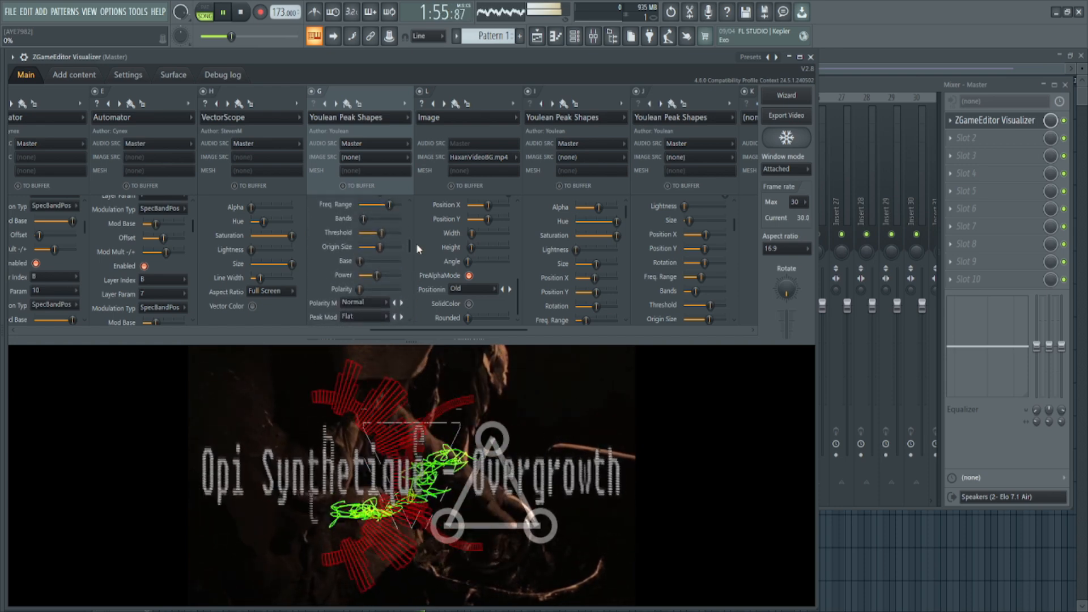
pyautogui.scroll(3, 411, 249)
pyautogui.moveTo(380, 255); pyautogui.dragTo(376, 254)
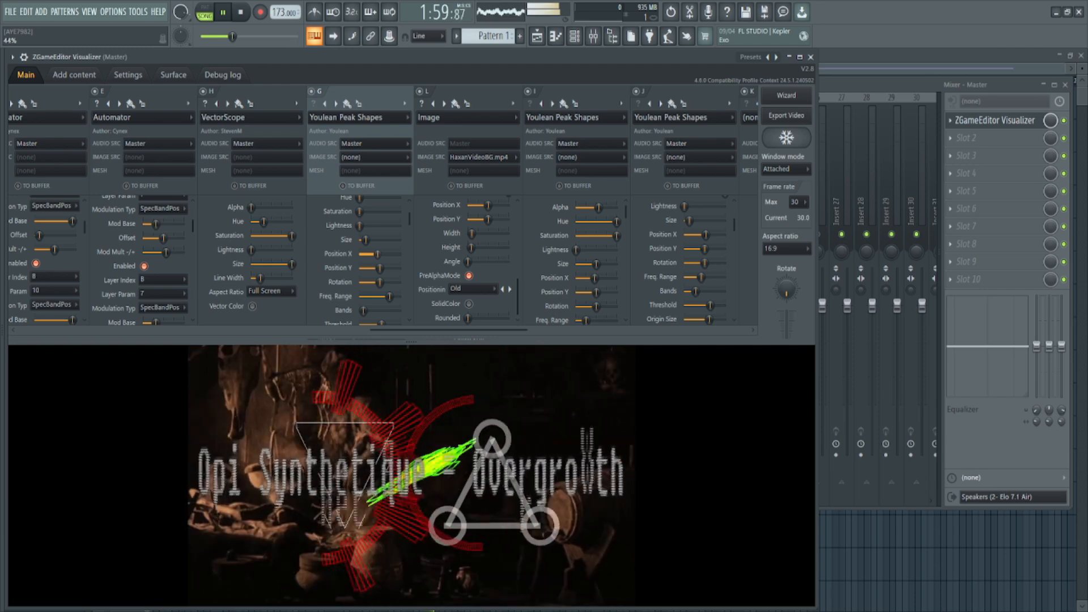
pyautogui.moveTo(381, 268); pyautogui.dragTo(379, 268)
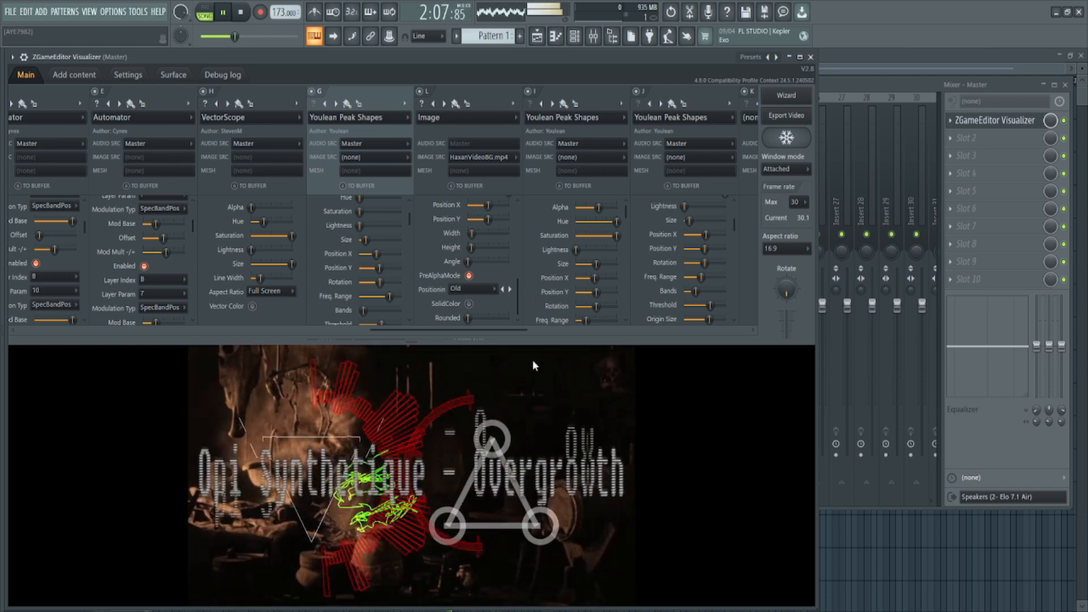
pyautogui.press('space')
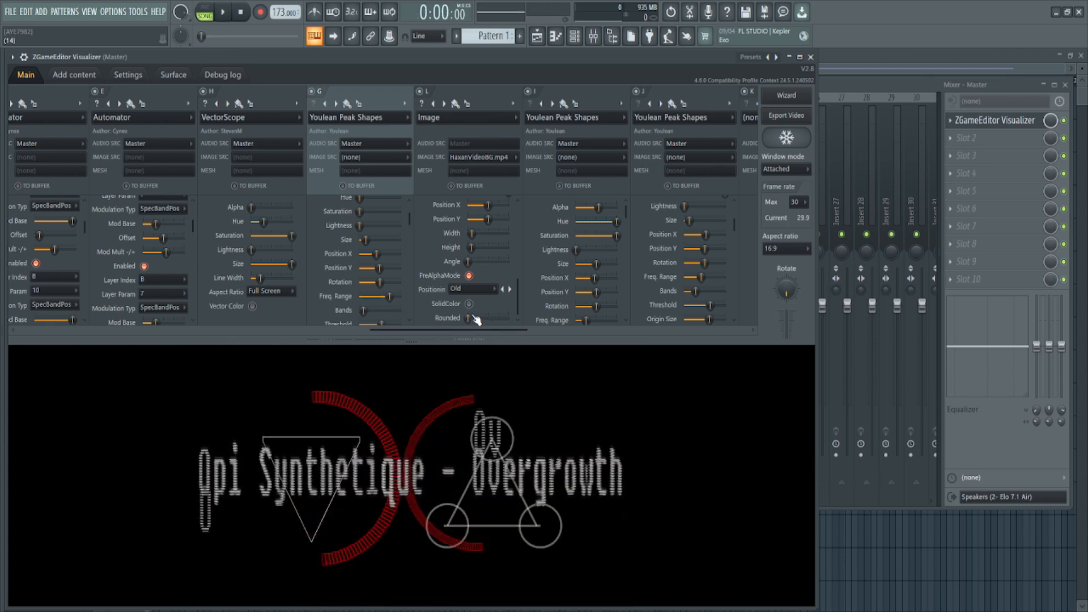
# - Reduce the Glitch amount of the TextDraw title to zero
pyautogui.moveTo(416, 329); pyautogui.dragTo(739, 327)
pyautogui.moveTo(732, 227); pyautogui.dragTo(702, 304)
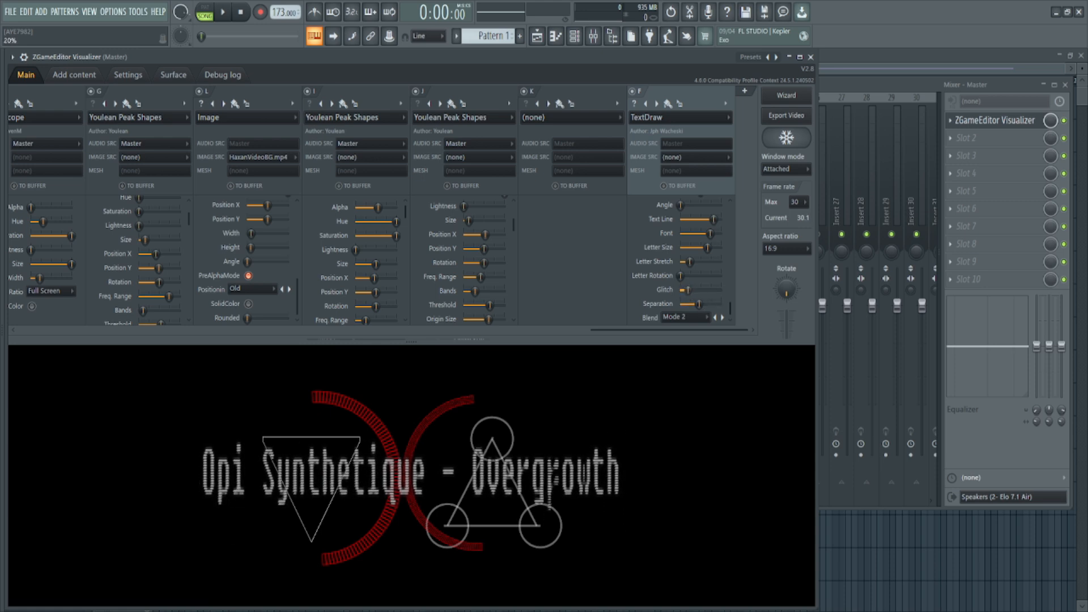
pyautogui.moveTo(684, 289); pyautogui.dragTo(687, 290)
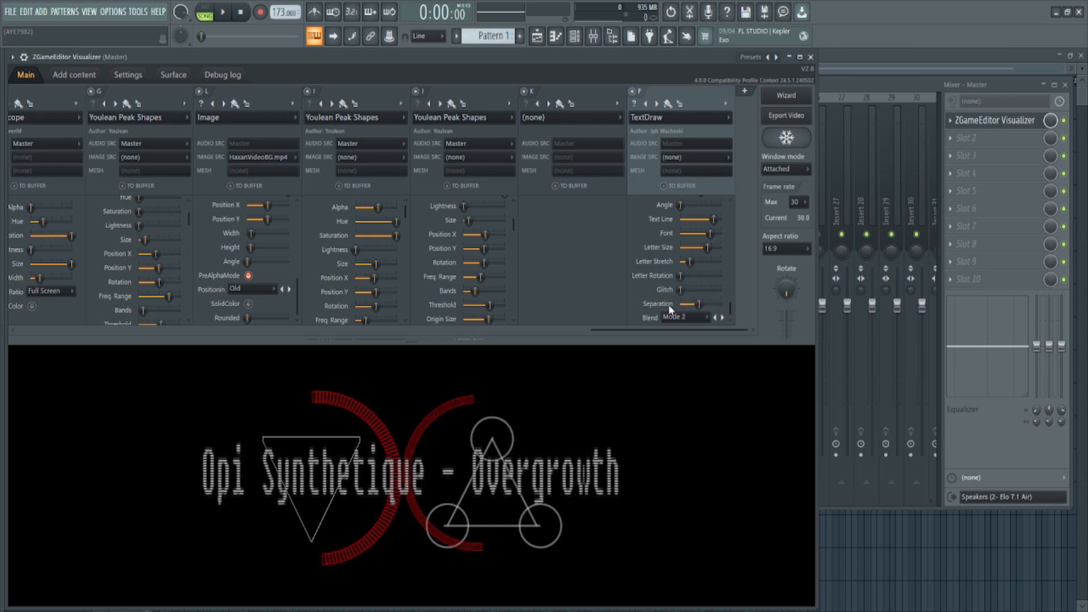
# - Create an automation clip for the TextDraw layer's Alpha and move it to the start of the song in the playlist
pyautogui.moveTo(730, 308); pyautogui.dragTo(722, 207)
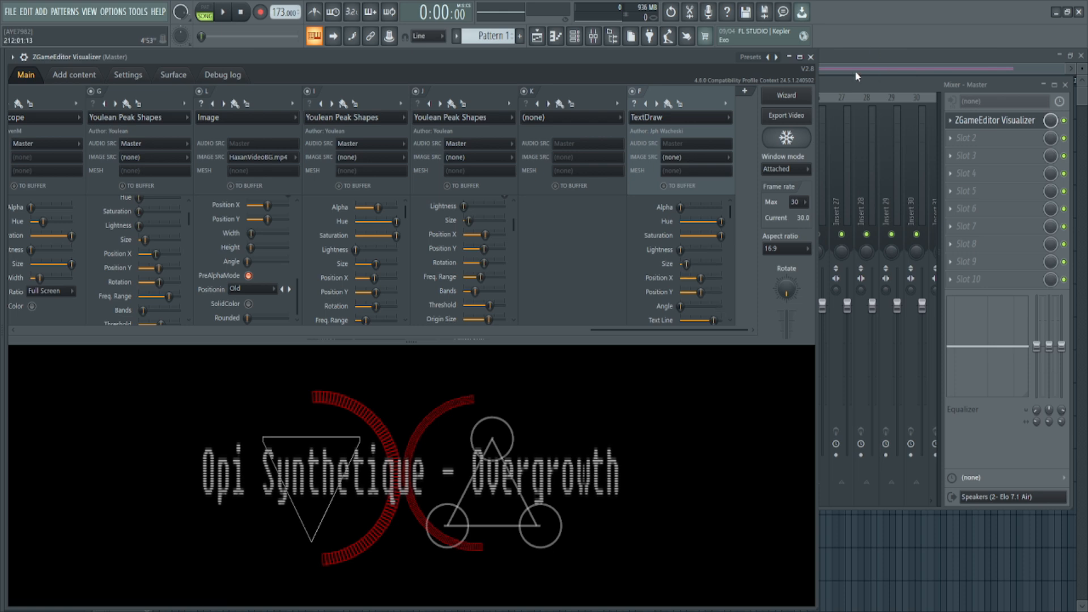
pyautogui.press('F5')
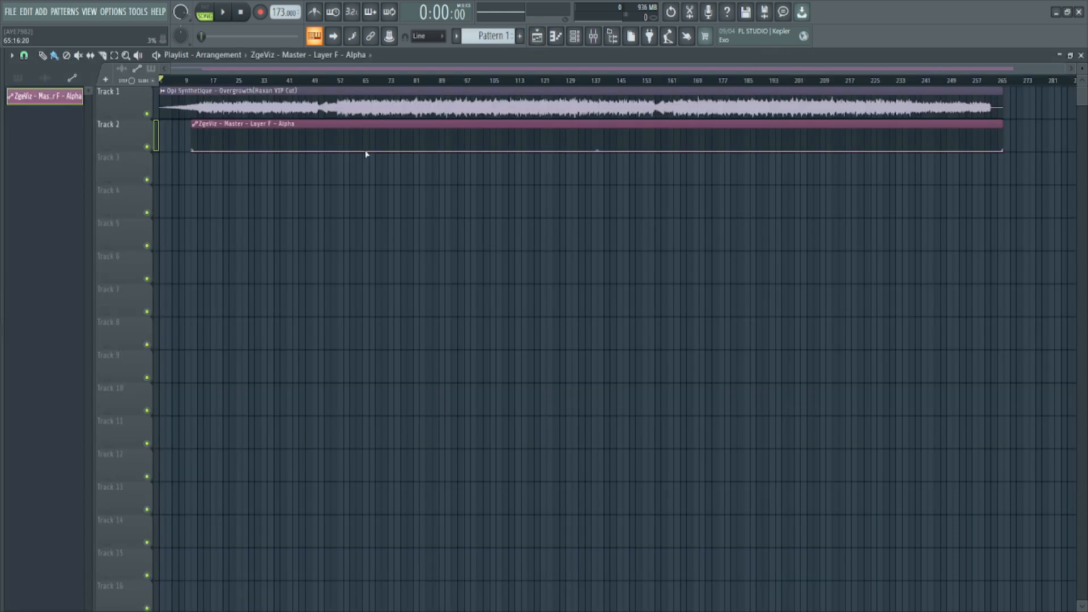
pyautogui.moveTo(324, 124); pyautogui.dragTo(292, 124)
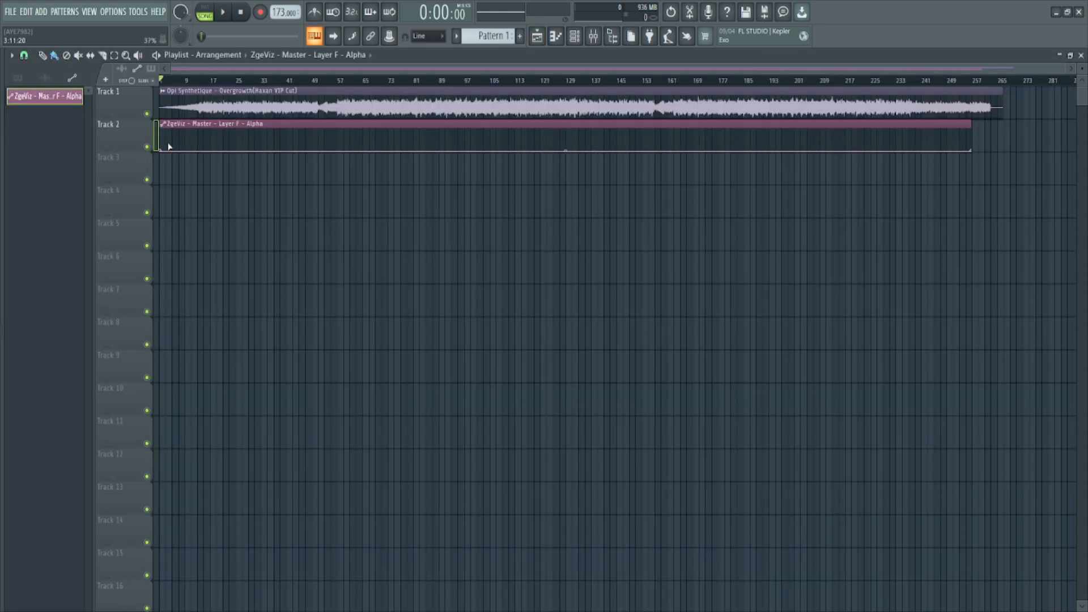
# - Raise the first point of the TextDraw Alpha automation clip to 95%
pyautogui.moveTo(163, 132); pyautogui.dragTo(163, 130)
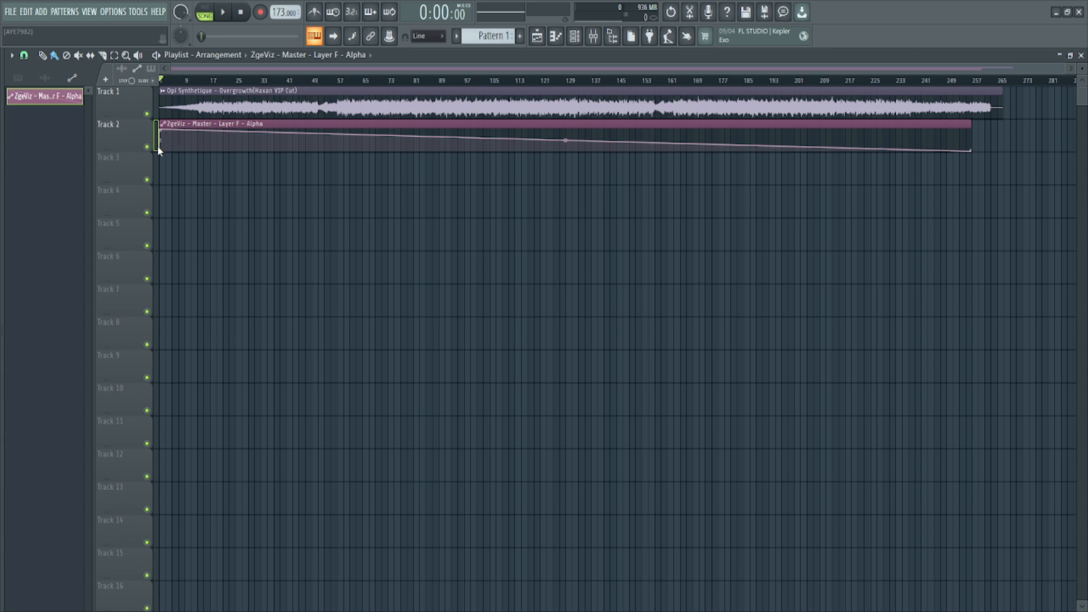
pyautogui.scroll(1, 161, 150)
pyautogui.scroll(-3, 169, 142)
pyautogui.scroll(3, 171, 139)
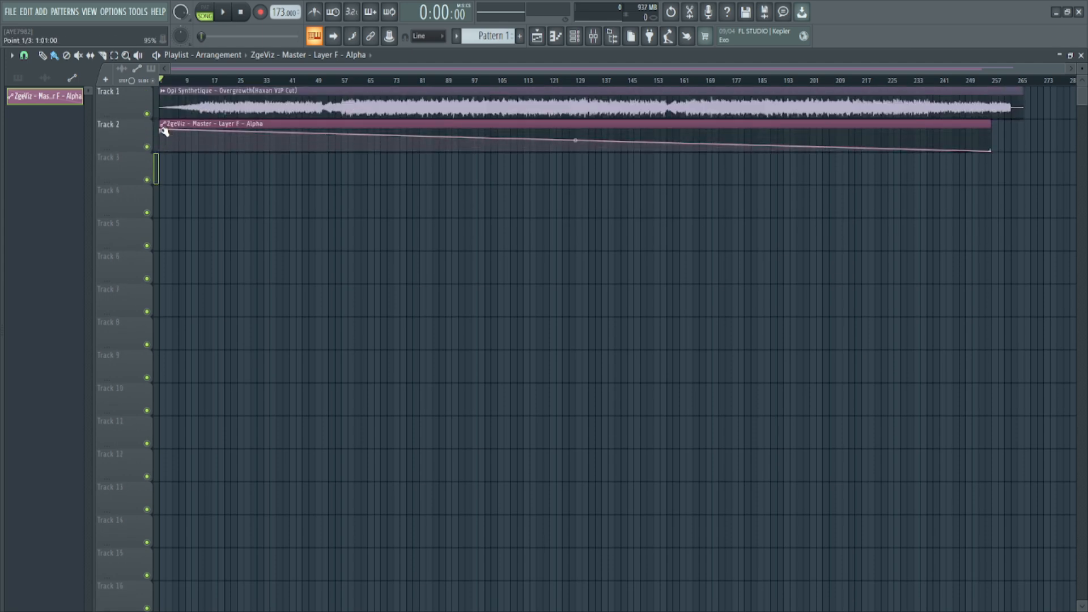
# - Add points to the TextDraw Alpha automation clip so its curve dips to zero near bar 6 and rises again near bar 13
pyautogui.moveTo(164, 130); pyautogui.dragTo(179, 136)
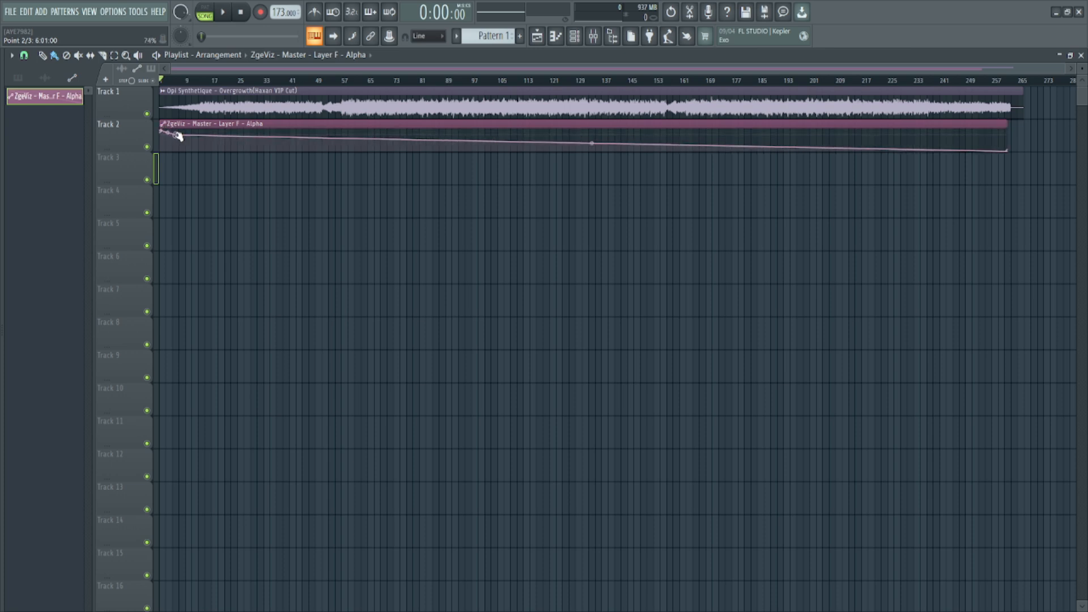
pyautogui.hotkey('ctrl', 'z')
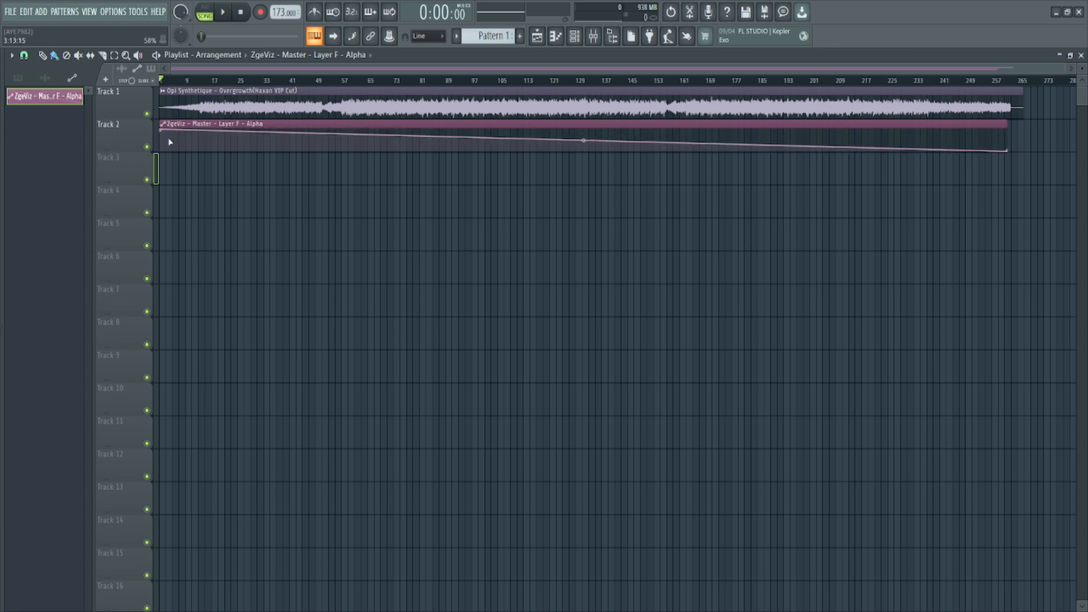
pyautogui.moveTo(180, 137); pyautogui.dragTo(182, 153)
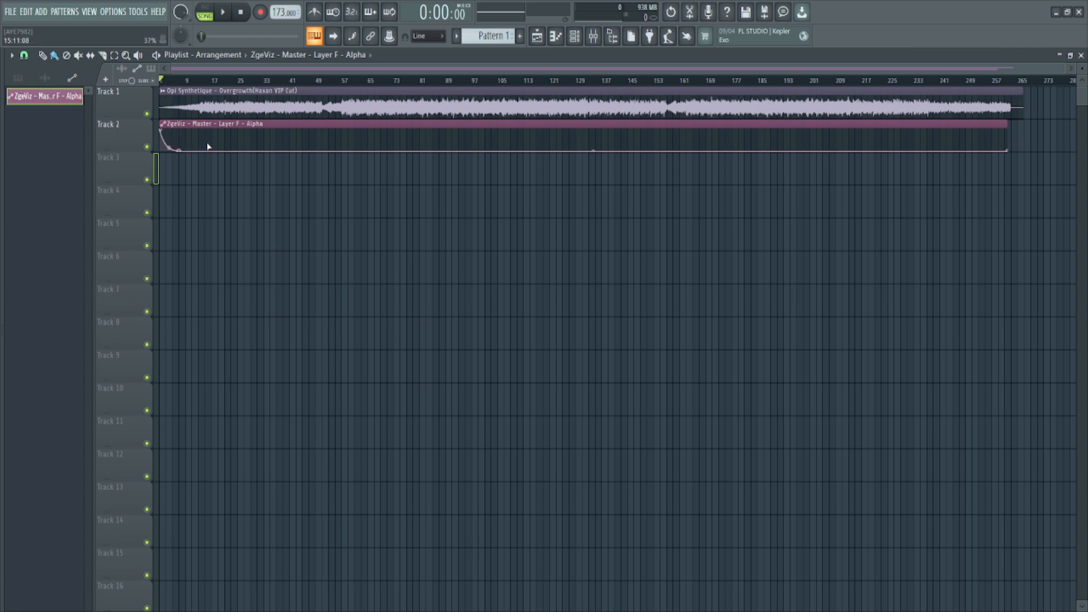
pyautogui.moveTo(195, 139); pyautogui.dragTo(199, 130)
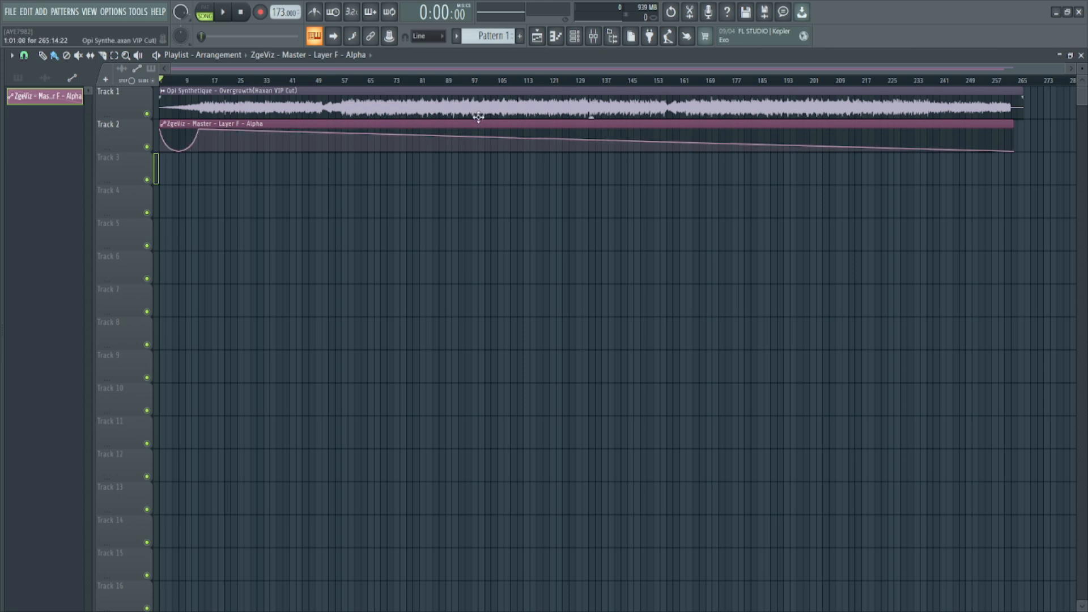
# - Cut the Alpha automation clip down to its U-shaped dip ending near bar 13 and place a copy at about bar 235
pyautogui.moveTo(210, 127); pyautogui.dragTo(201, 168)
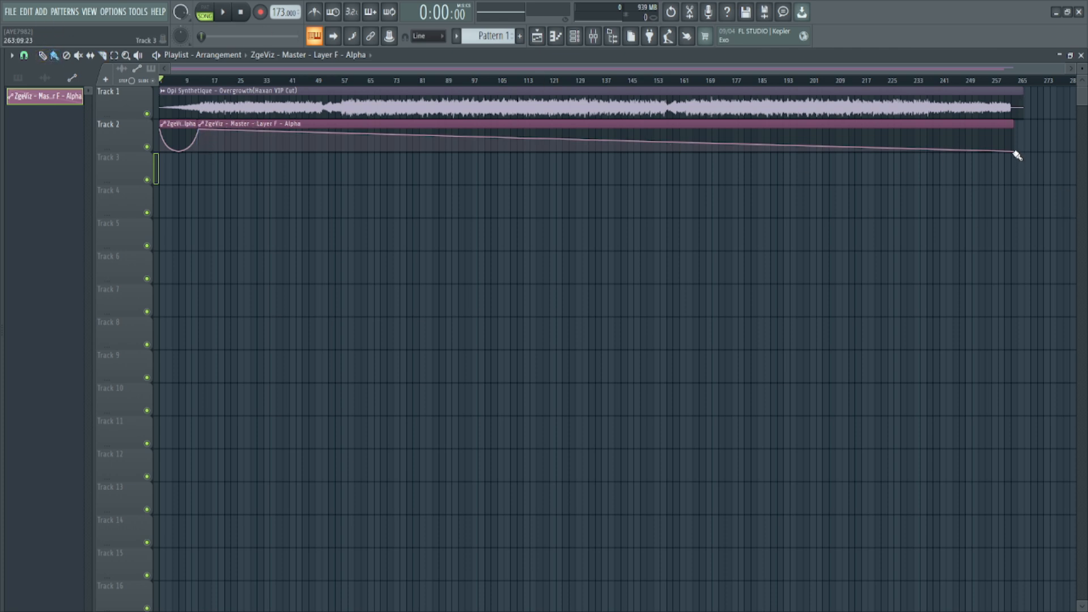
pyautogui.moveTo(1014, 122); pyautogui.dragTo(304, 122)
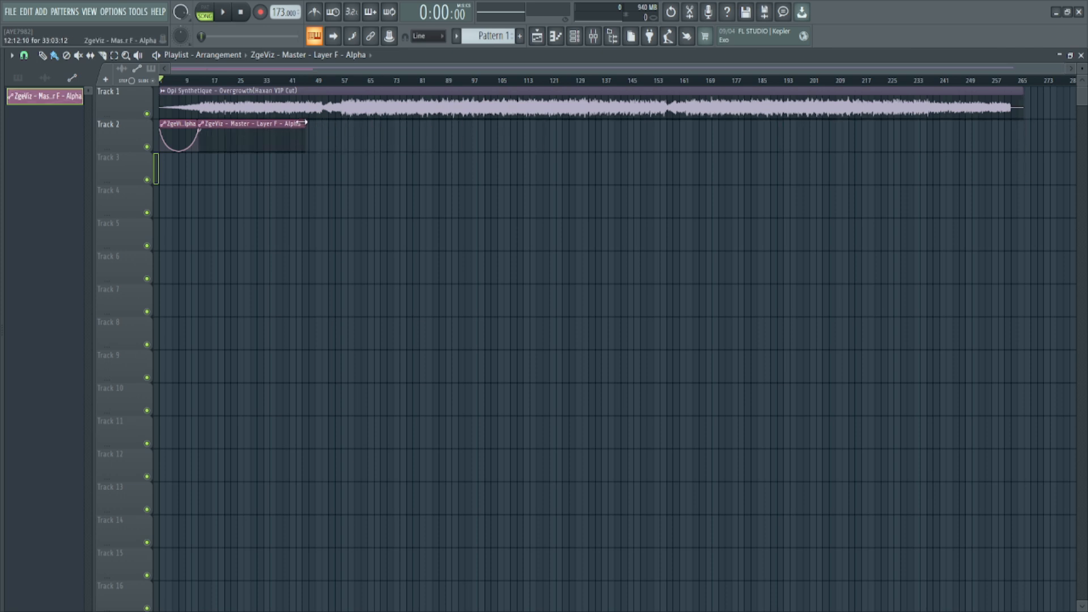
pyautogui.rightClick(227, 127)
pyautogui.moveTo(949, 136)
pyautogui.mouseDown()
pyautogui.moveTo(963, 130)
pyautogui.moveTo(946, 126)
pyautogui.mouseUp()
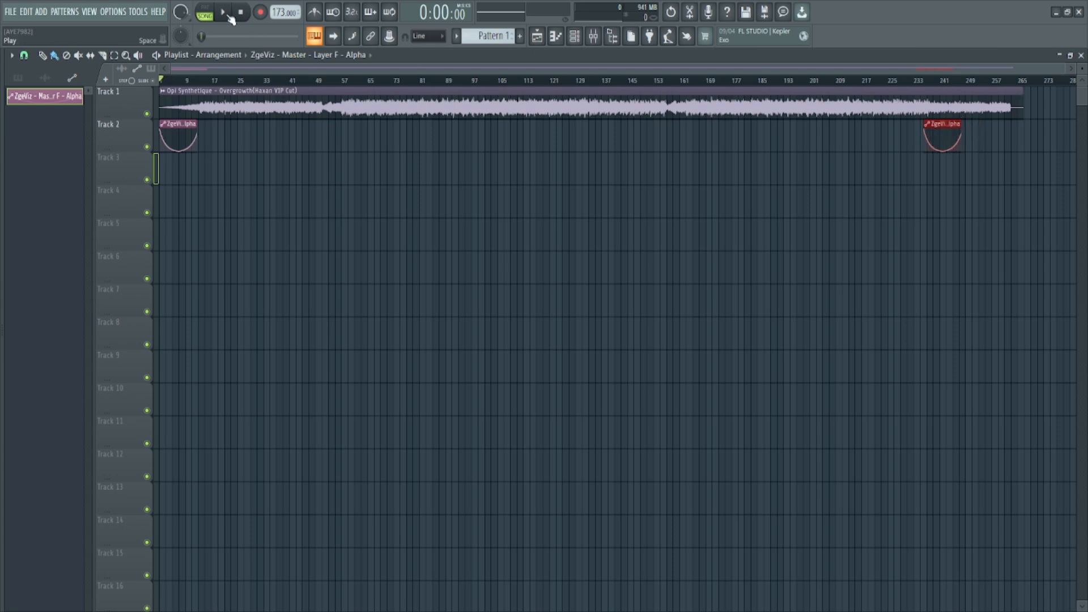
# - Play the song from the start with the ZGameEditor Visualizer open to preview the title's Alpha automation, and close the plugin and mixer
pyautogui.press('F9')
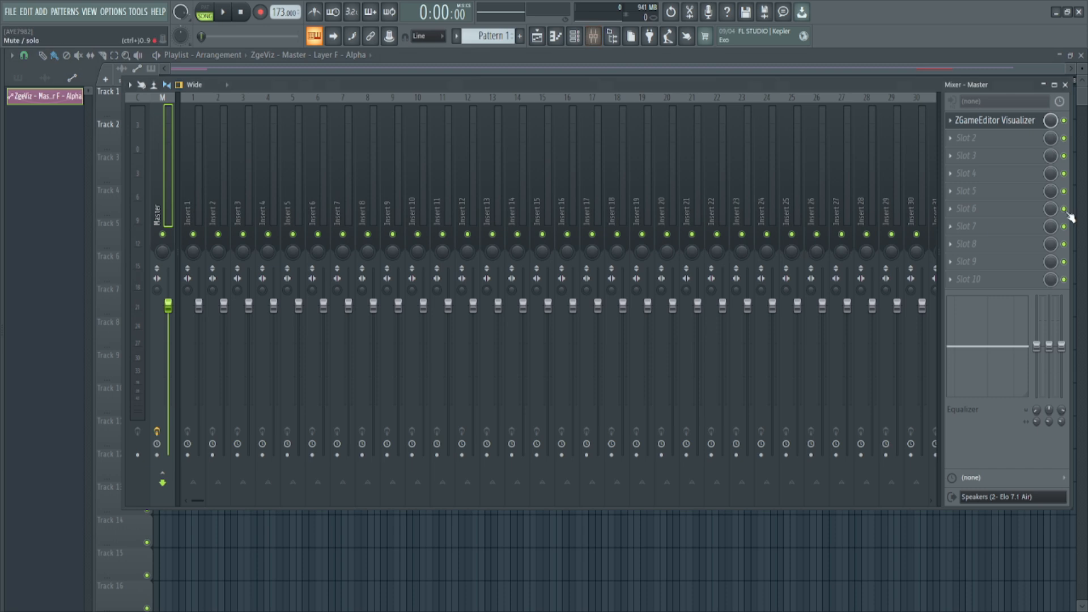
pyautogui.click(994, 122)
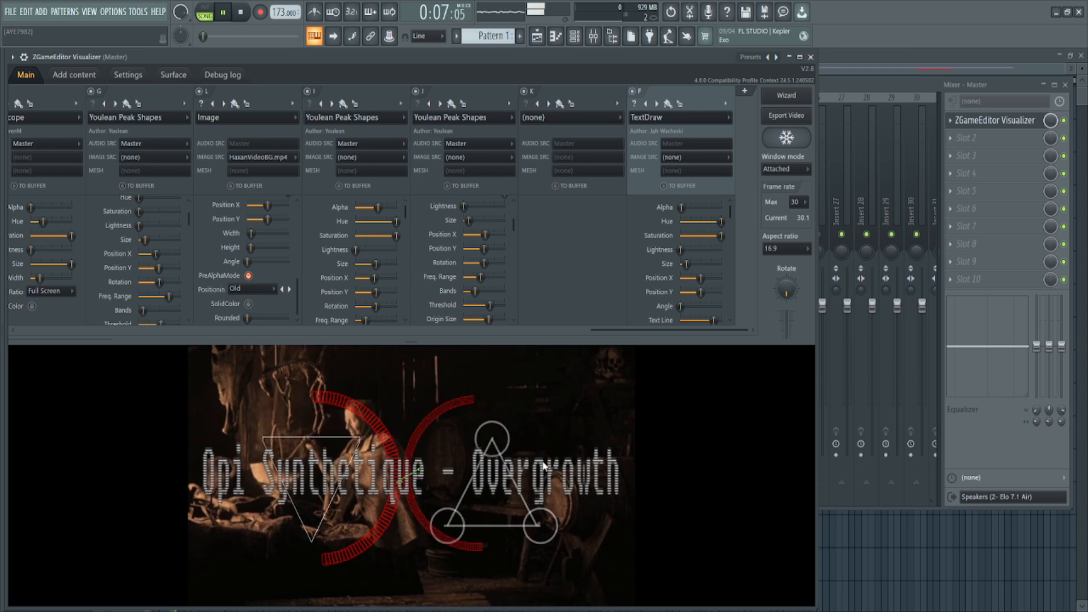
pyautogui.press('space')
pyautogui.press('space')
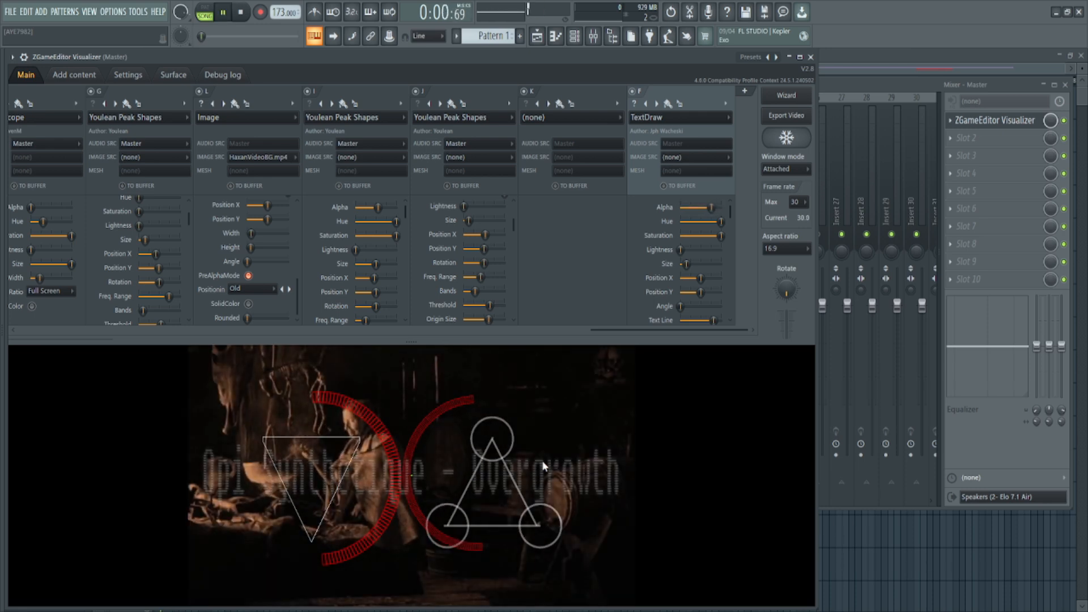
pyautogui.press('space')
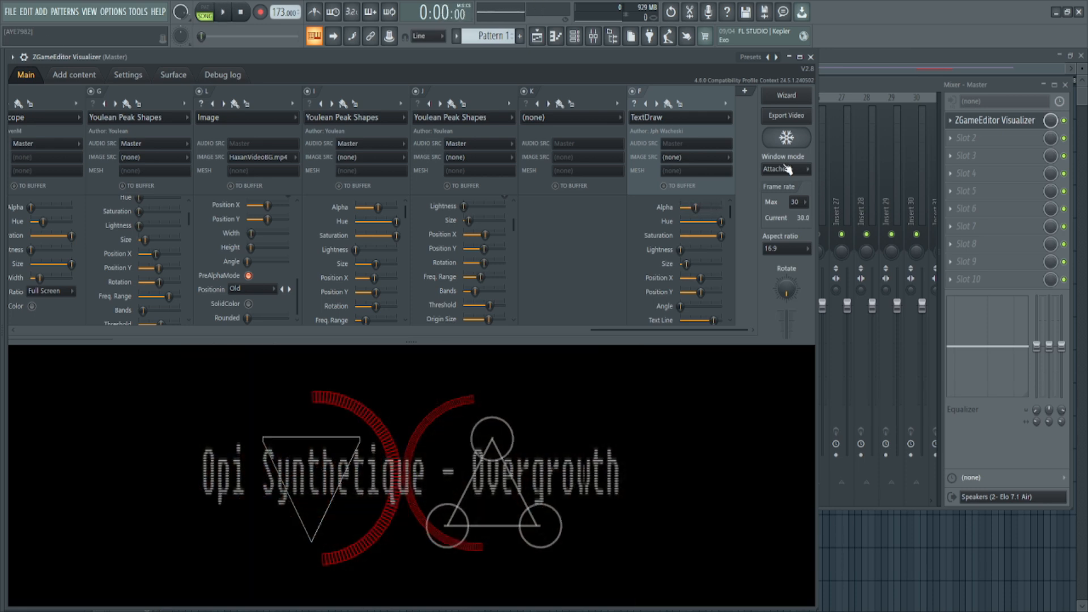
pyautogui.click(1065, 85)
pyautogui.click(811, 57)
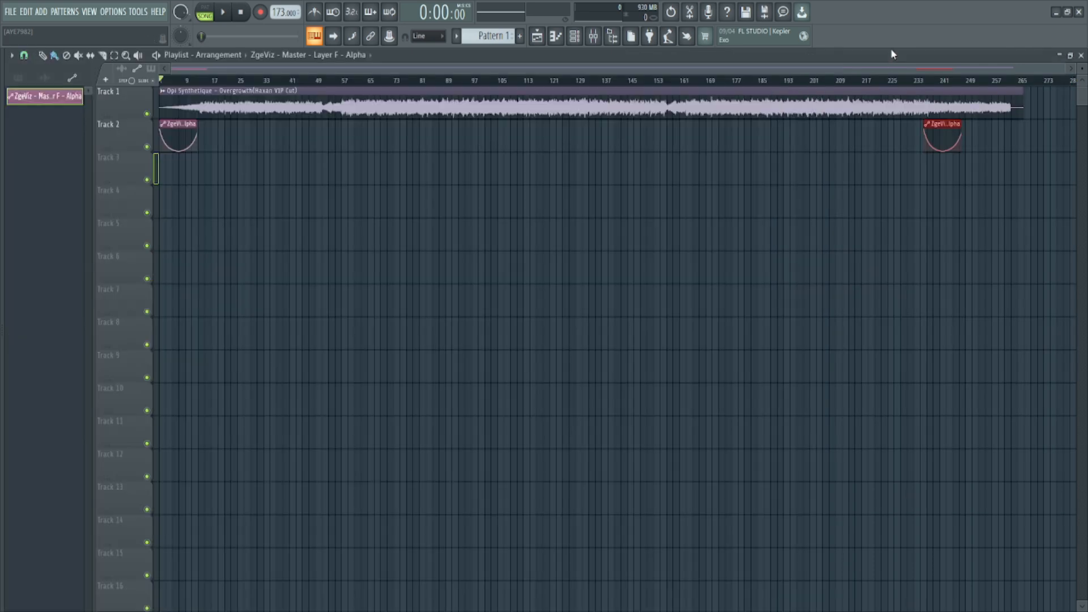
# - Move the first Alpha automation clip to about bar 12 and preview the title from there in the ZGameEditor Visualizer
pyautogui.moveTo(176, 122); pyautogui.dragTo(209, 122)
pyautogui.click(193, 81)
pyautogui.press('F9')
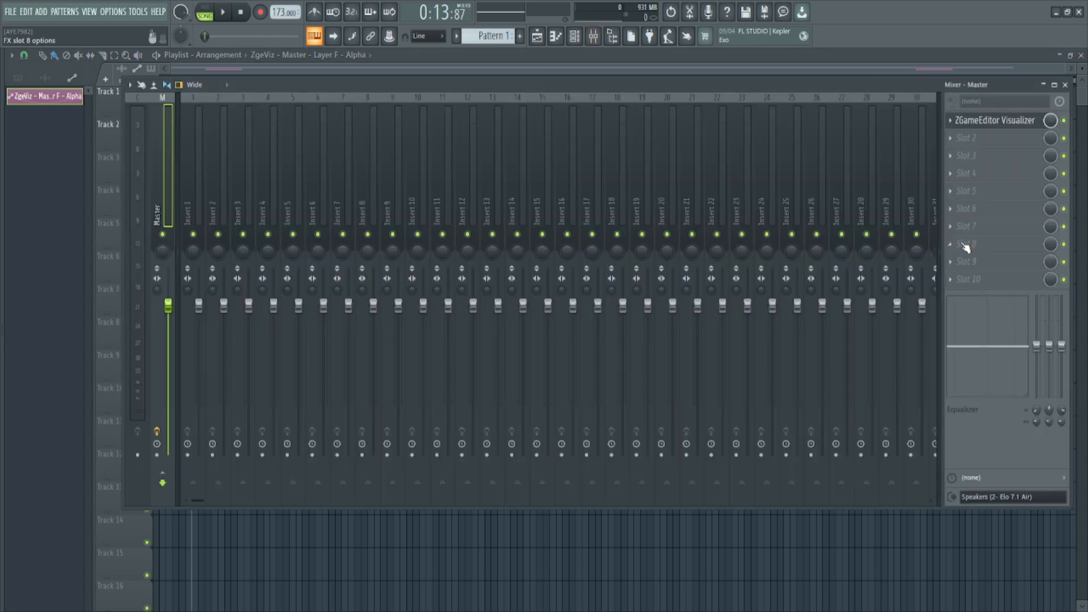
pyautogui.click(1014, 117)
pyautogui.press('space')
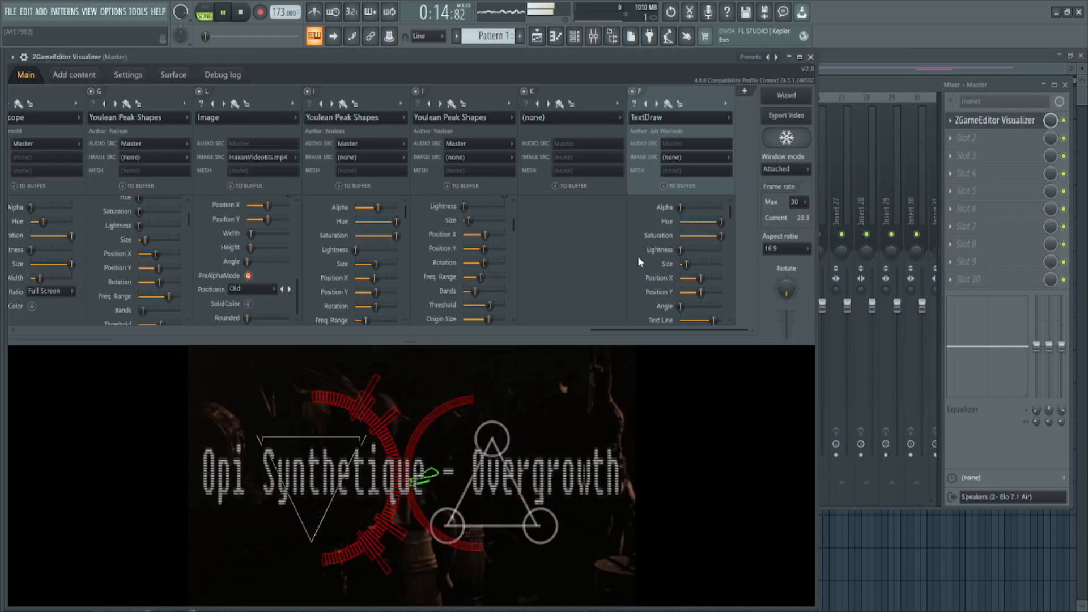
pyautogui.click(240, 11)
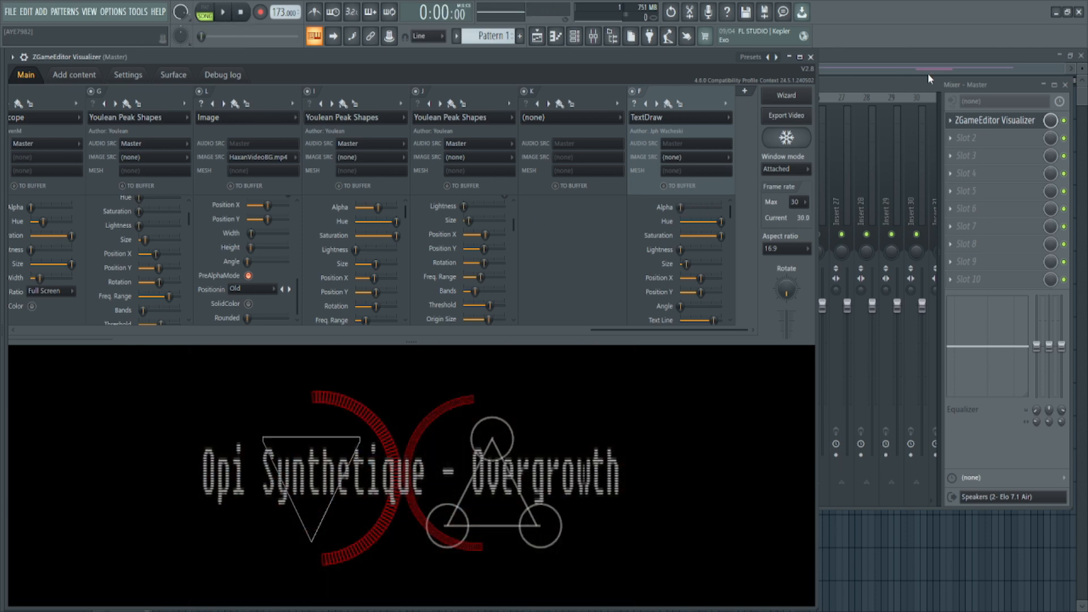
pyautogui.click(811, 57)
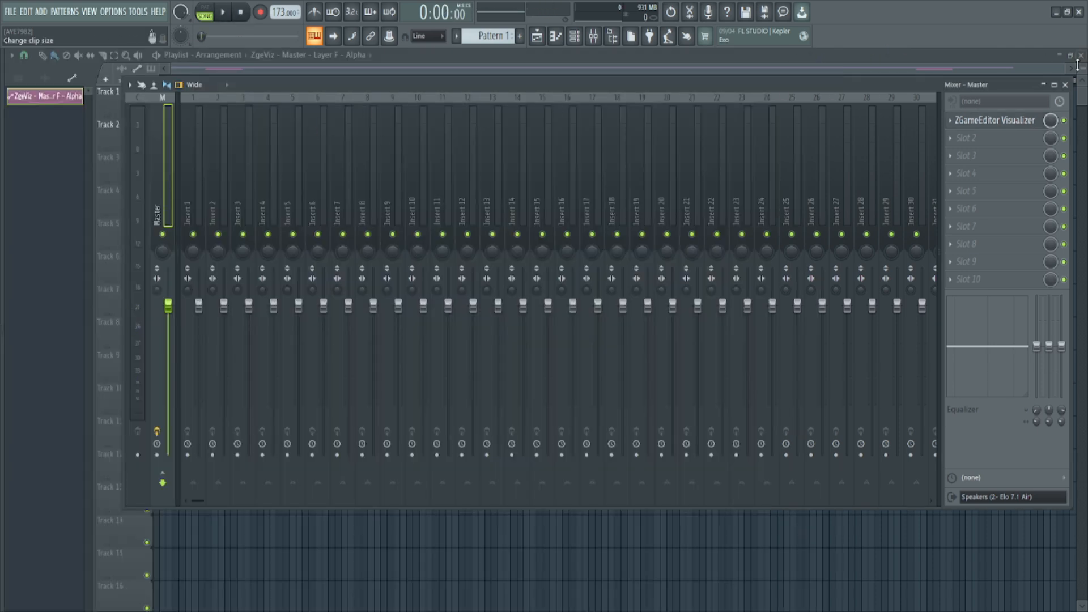
pyautogui.click(1065, 85)
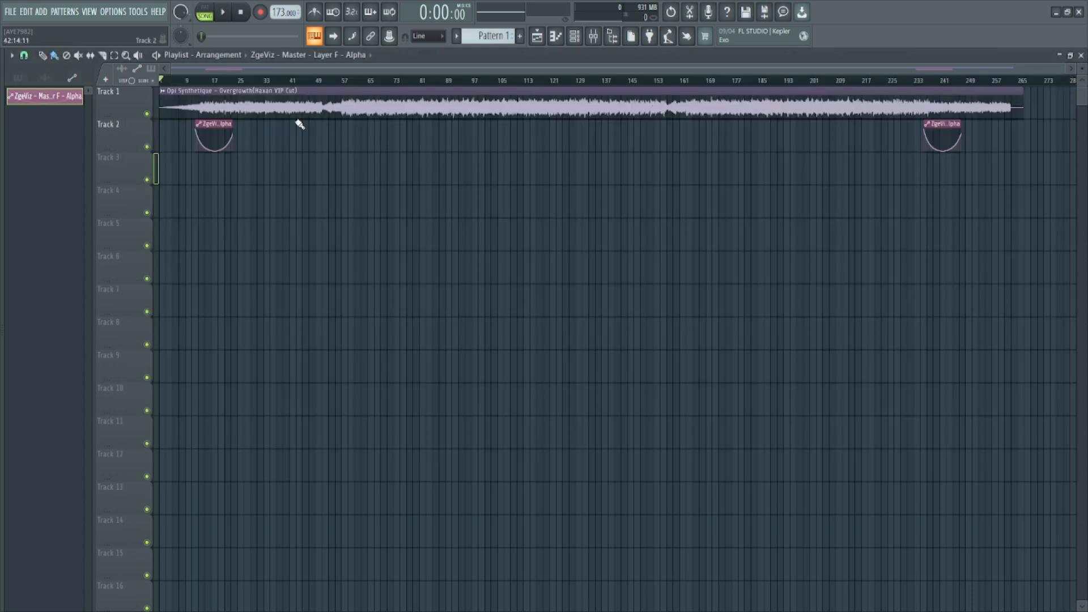
# - Make the first Layer F alpha clip on Track 2 unique, lengthen it, and move it to the start of the song
pyautogui.click(197, 126)
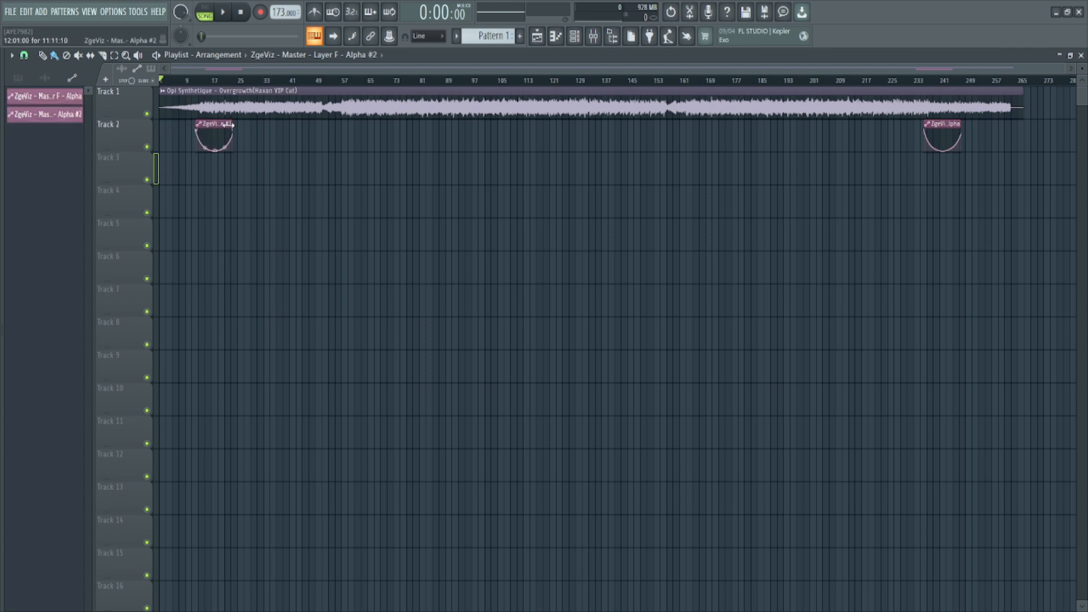
pyautogui.moveTo(231, 125); pyautogui.dragTo(288, 126)
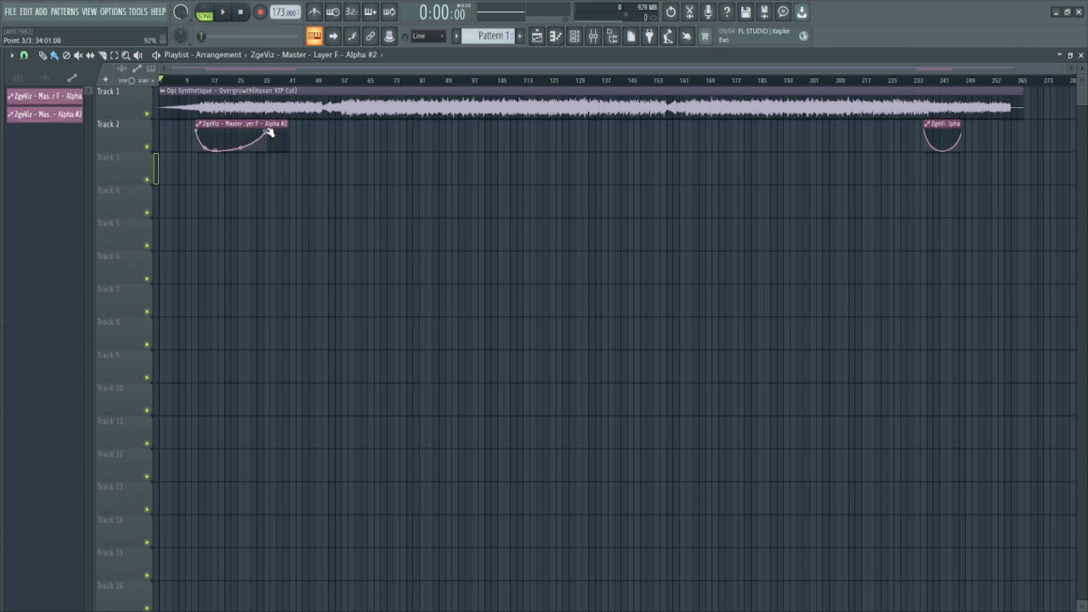
pyautogui.moveTo(220, 132); pyautogui.dragTo(182, 124)
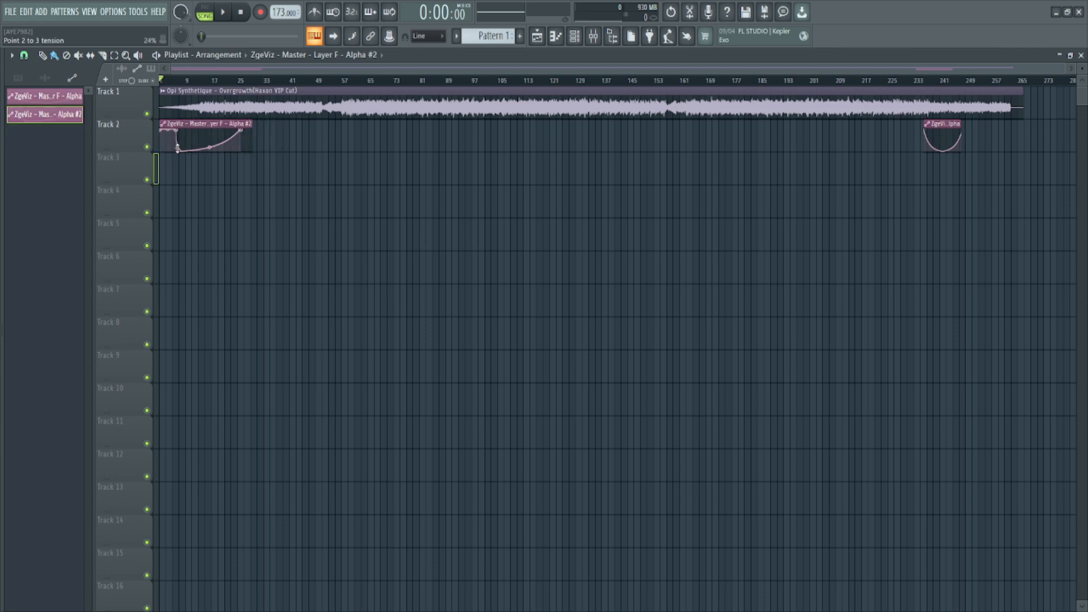
# - Shape the opening Layer F alpha curve to hold high until about bar 12 and then dip, trimming the clip near bar 22
pyautogui.moveTo(182, 132); pyautogui.dragTo(197, 130)
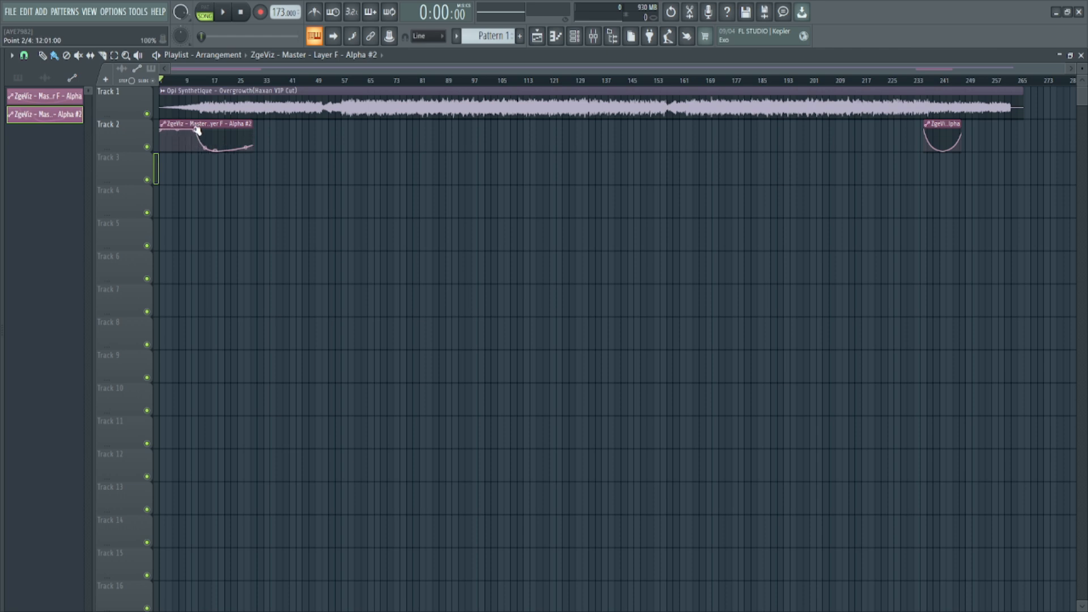
pyautogui.moveTo(255, 123); pyautogui.dragTo(281, 124)
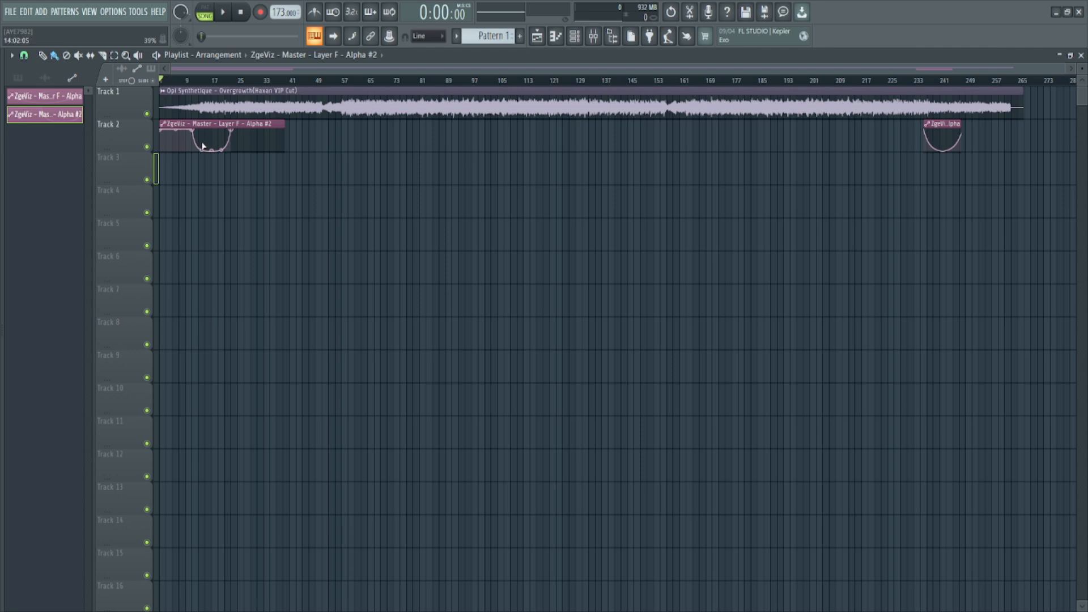
pyautogui.moveTo(284, 124); pyautogui.dragTo(241, 126)
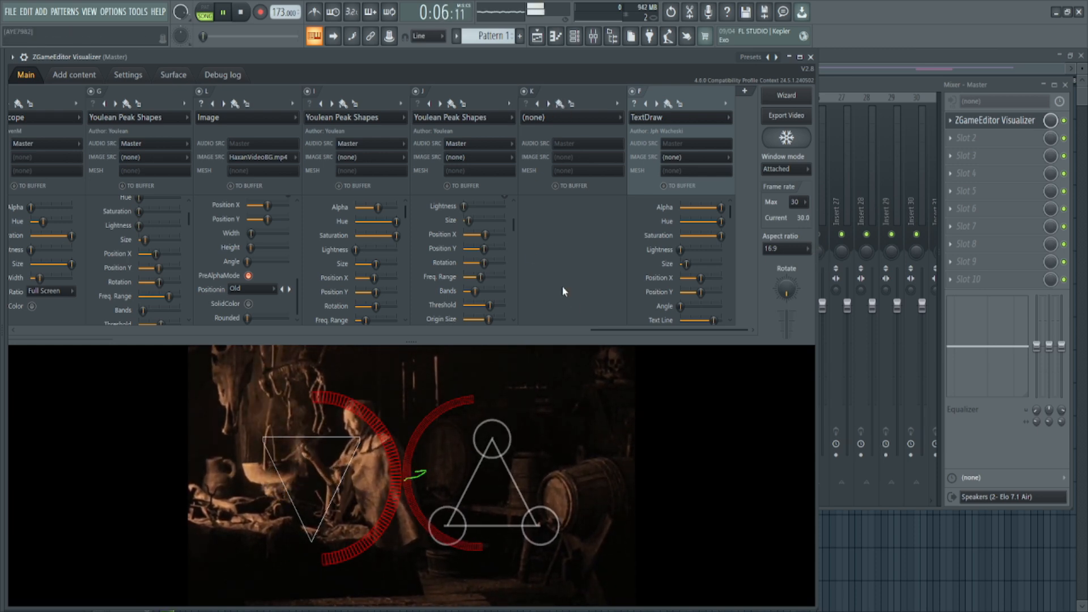
# - Check the TextDraw title fade during playback in ZGameEditor Visualizer, then return to the playlist
pyautogui.moveTo(631, 331); pyautogui.dragTo(516, 342)
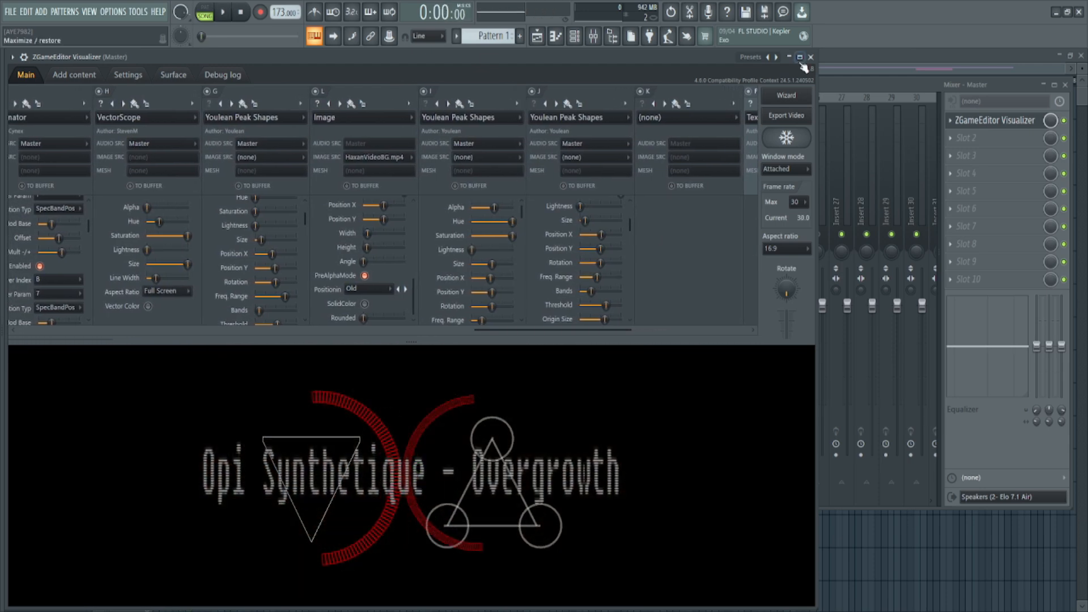
pyautogui.press('space')
pyautogui.click(810, 56)
pyautogui.click(1068, 85)
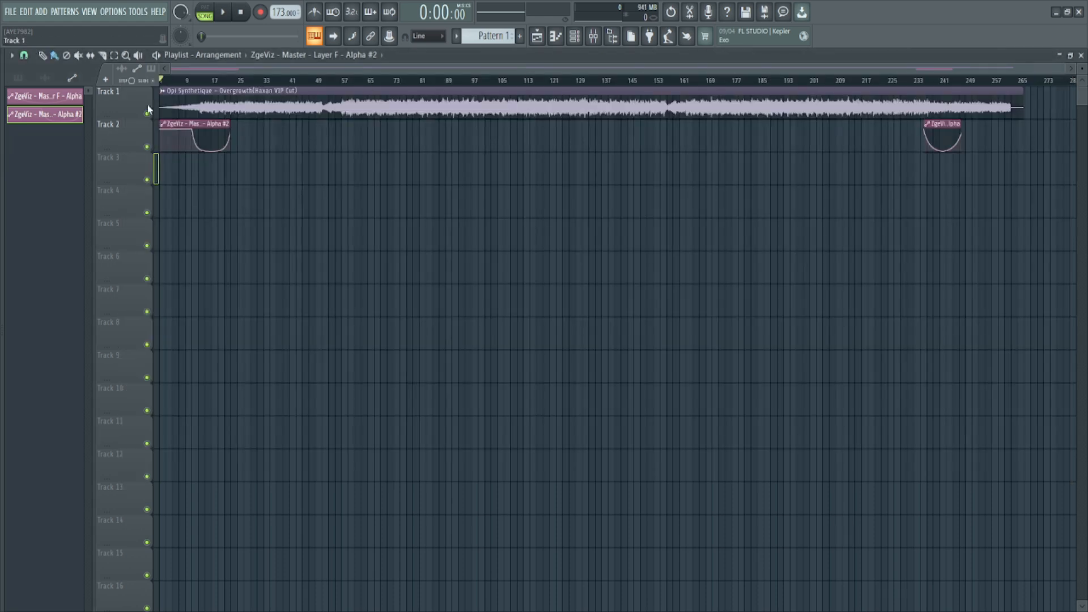
# - Shift the dip in the opening Layer F alpha curve earlier, to about bar 8, and preview the title fade in the visualizer
pyautogui.moveTo(189, 129); pyautogui.dragTo(182, 127)
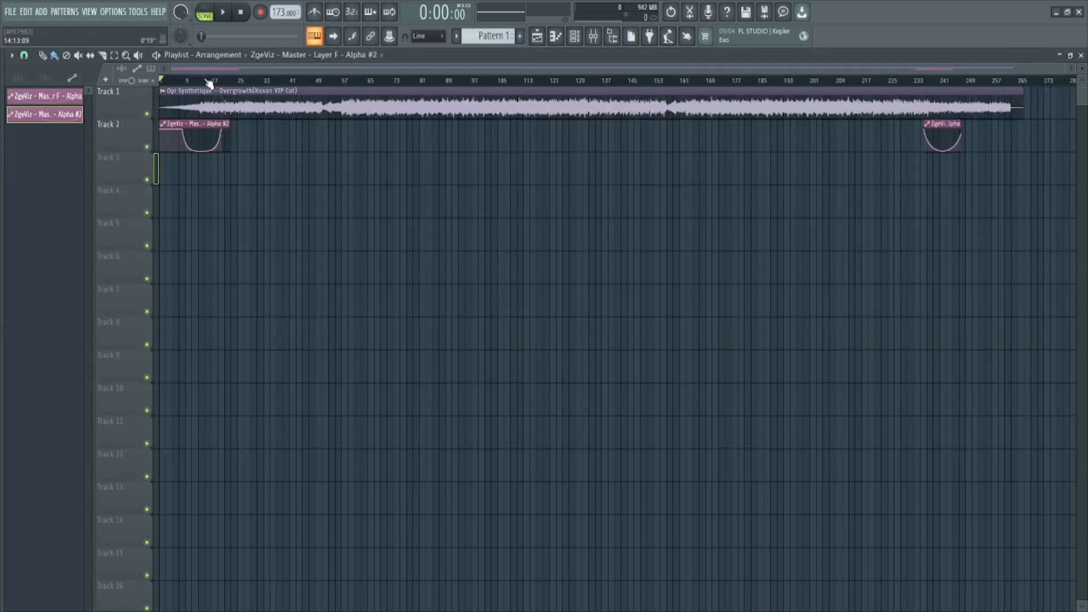
pyautogui.press('F9')
pyautogui.click(1013, 130)
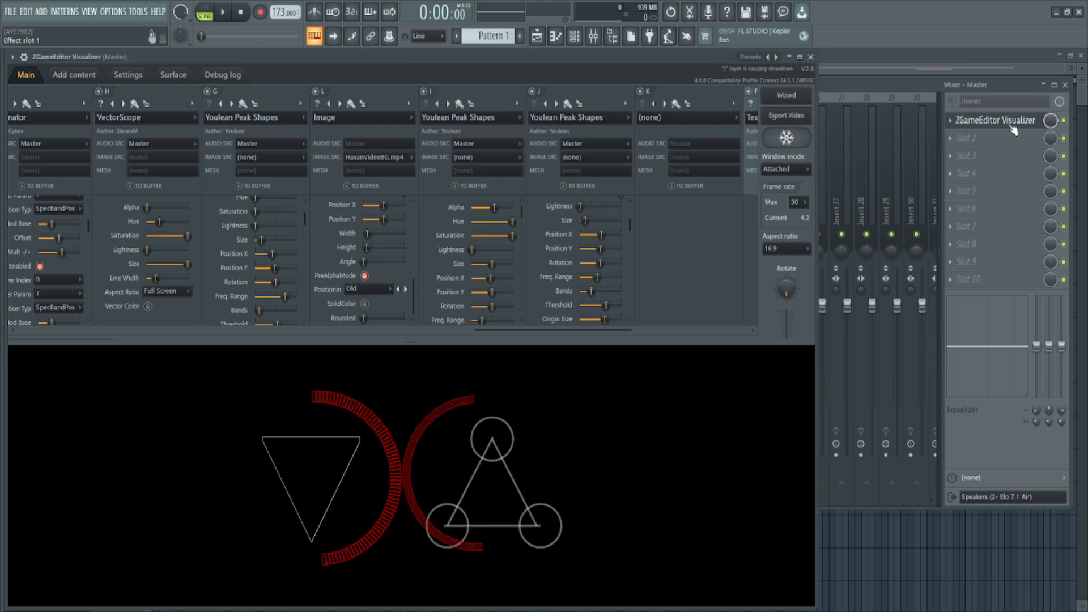
pyautogui.press('space')
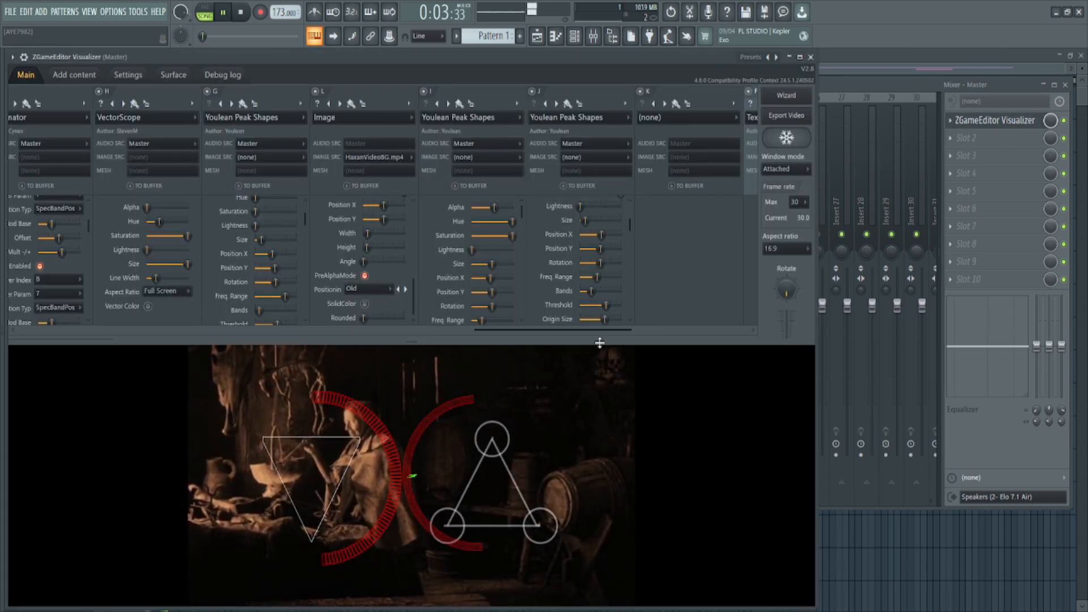
pyautogui.hscroll(1, 657, 293)
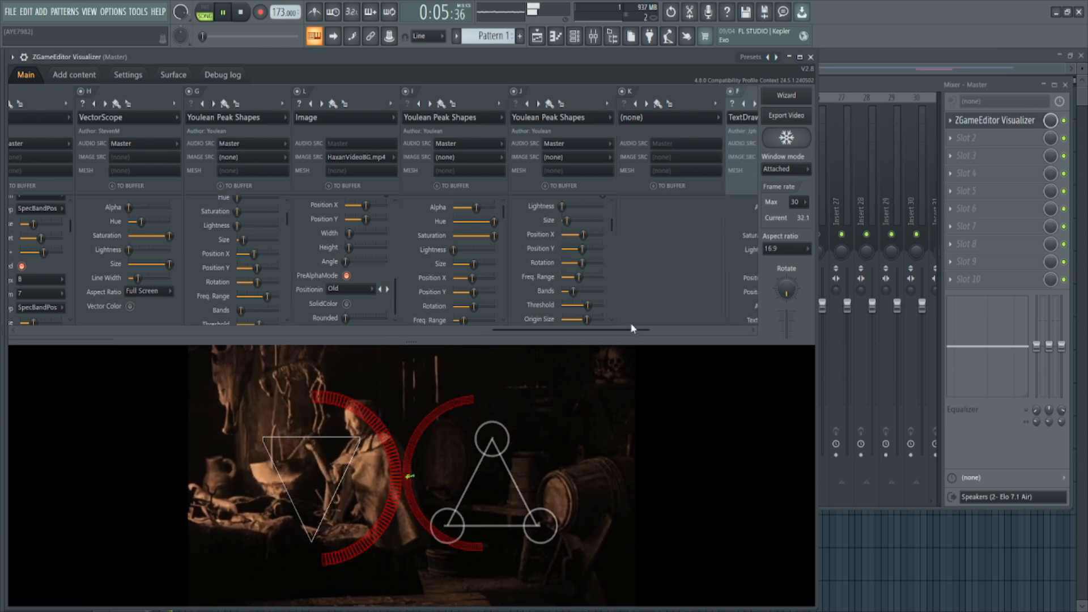
pyautogui.moveTo(628, 329); pyautogui.dragTo(687, 330)
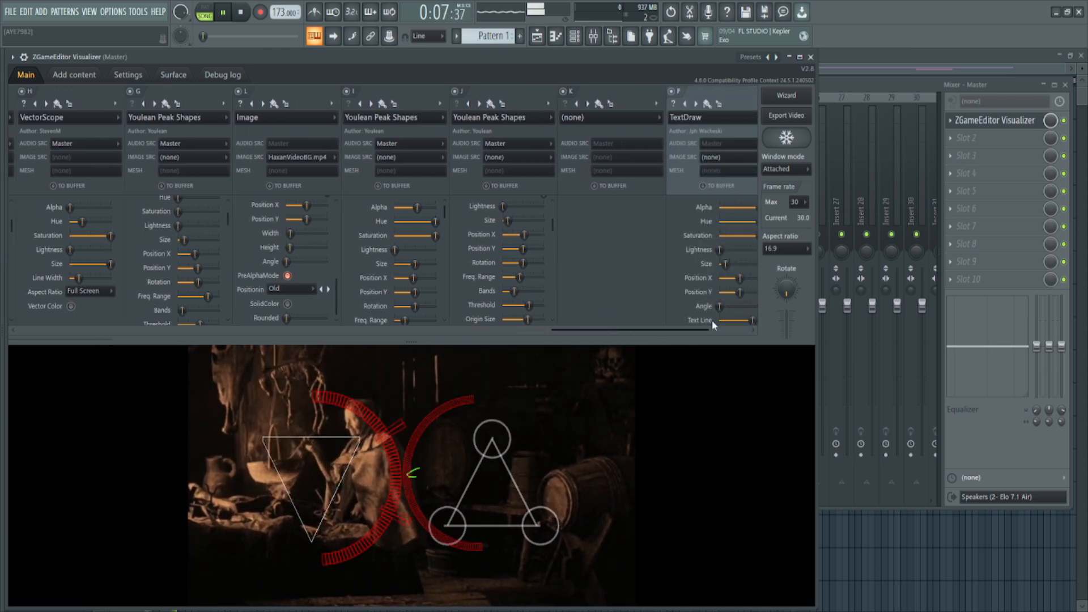
pyautogui.moveTo(646, 330); pyautogui.dragTo(664, 330)
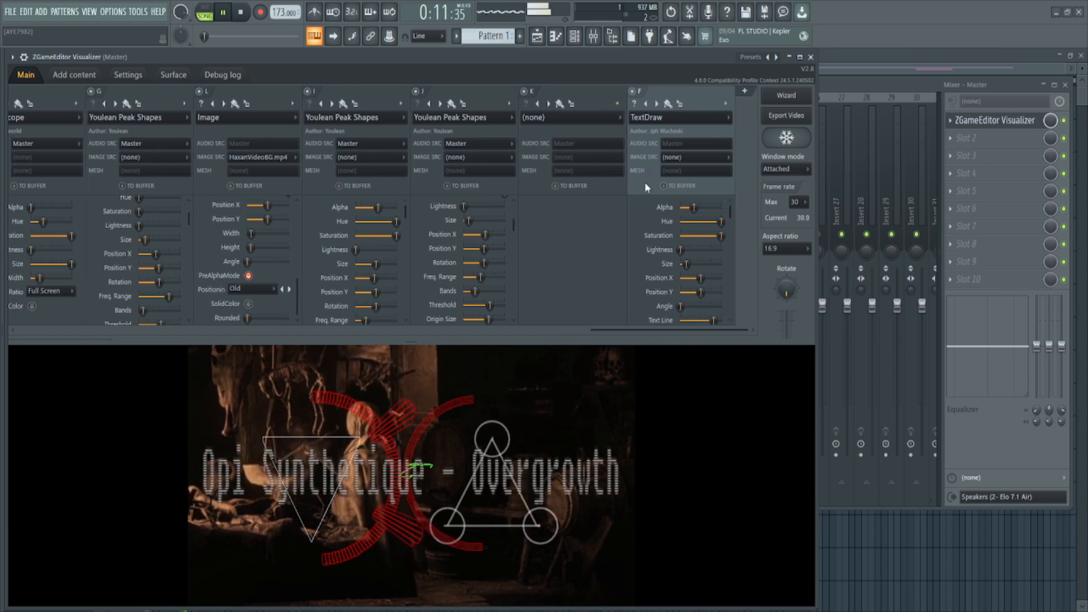
pyautogui.click(558, 348)
pyautogui.moveTo(607, 330); pyautogui.dragTo(487, 331)
pyautogui.press('space')
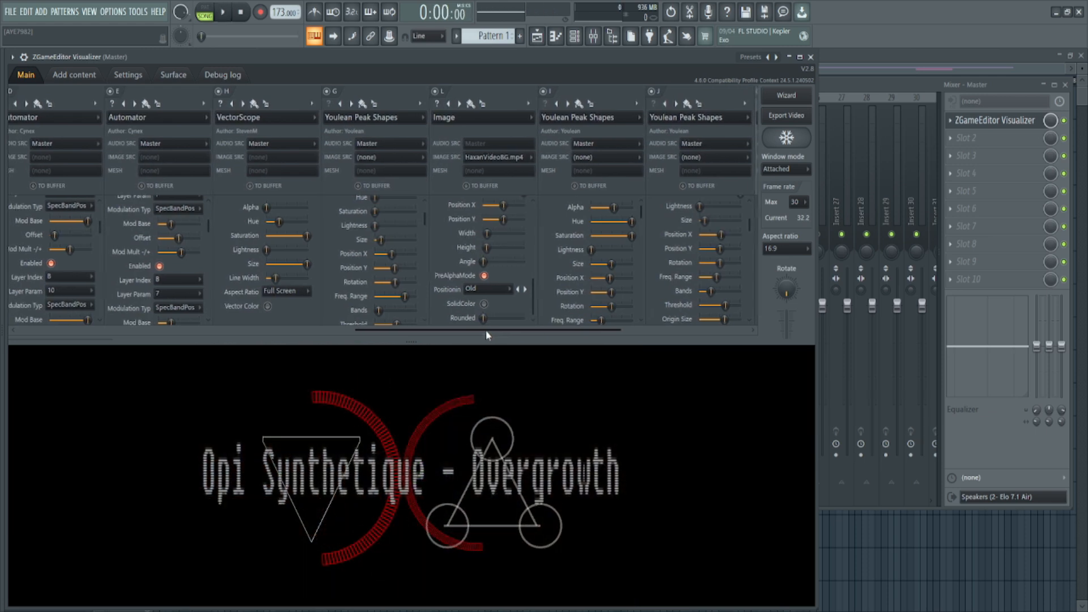
# - Create automation clips for the Alpha of HUD Free Line layers C, A and B, and return to the playlist
pyautogui.hscroll(-6, 260, 322)
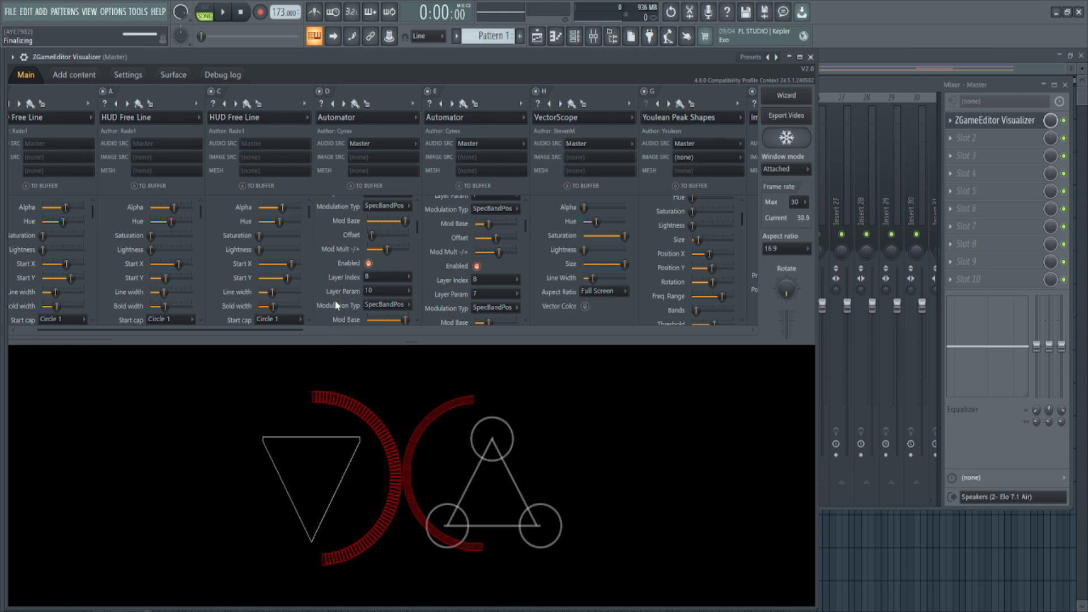
pyautogui.moveTo(255, 330); pyautogui.dragTo(223, 333)
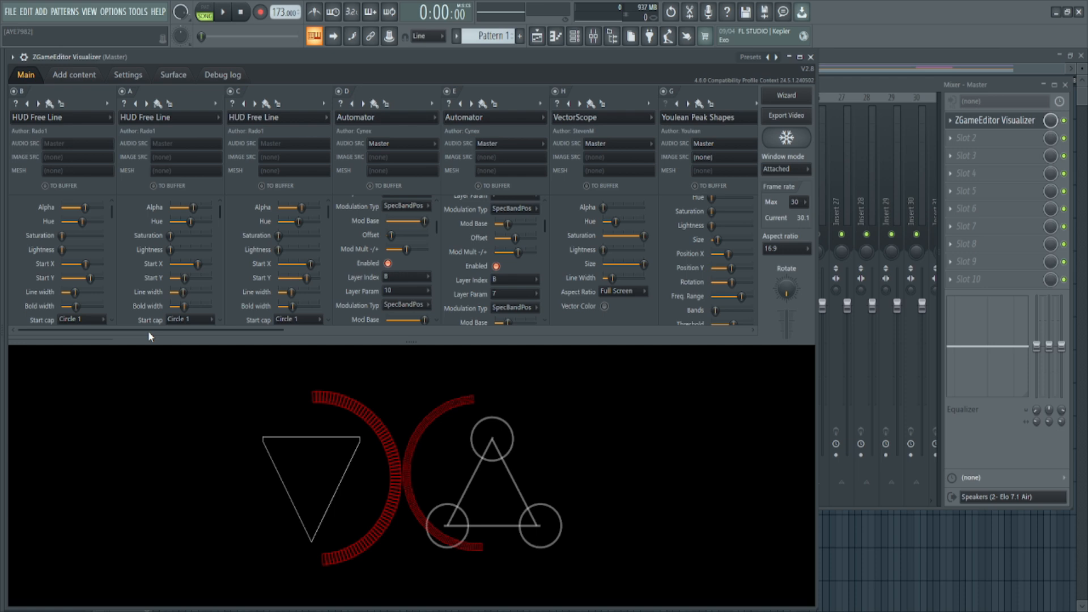
pyautogui.click(810, 57)
pyautogui.click(1065, 85)
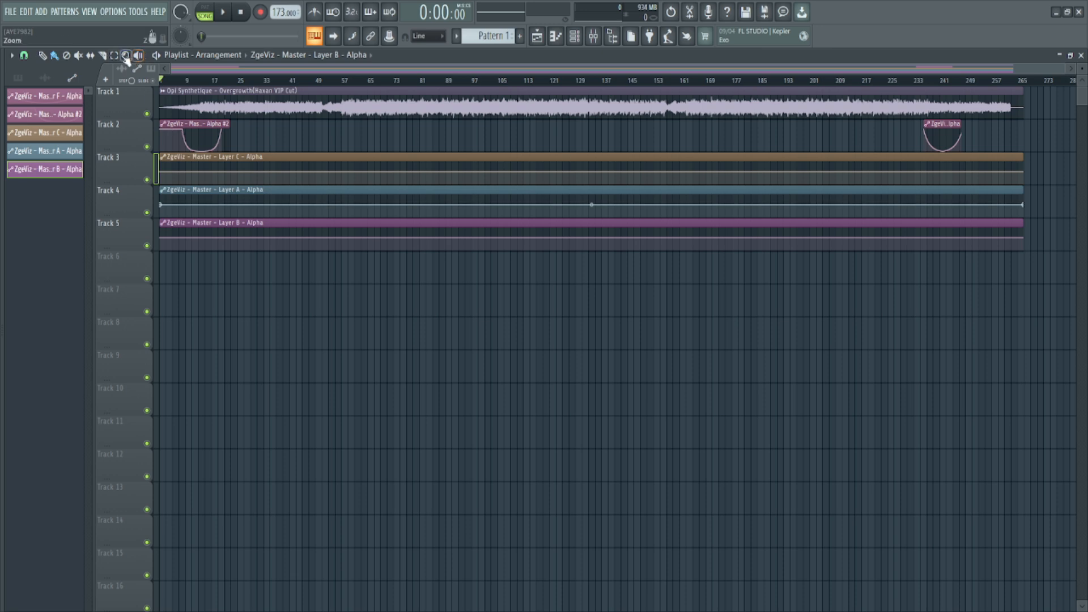
# - Slice the Layer C, A and B alpha clips at bar 21 and replace each curve's far end point with one at the cut
pyautogui.moveTo(232, 162); pyautogui.dragTo(235, 194)
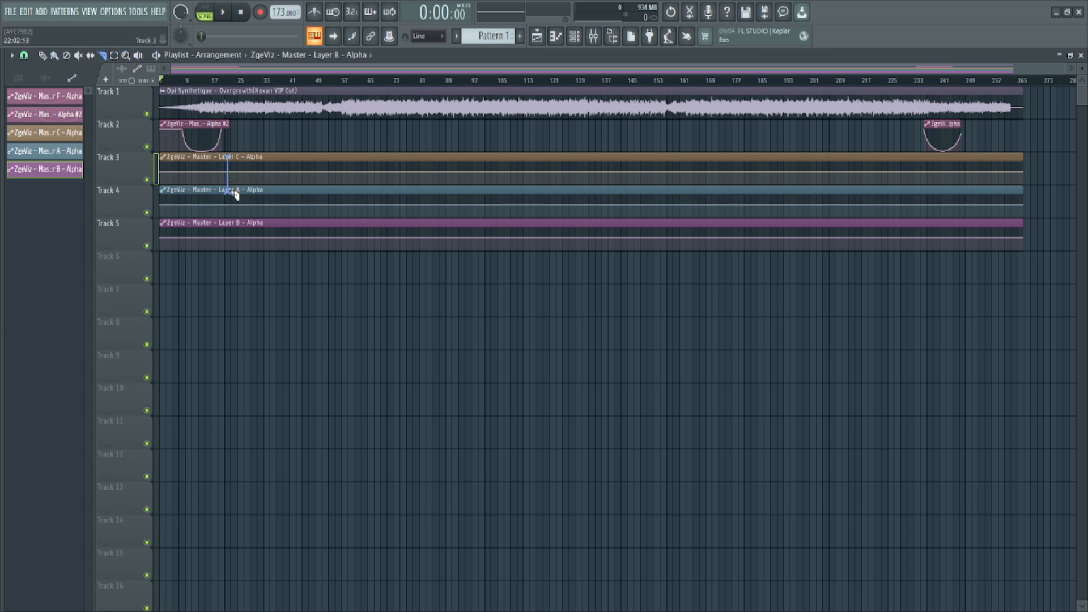
pyautogui.moveTo(231, 250); pyautogui.dragTo(229, 274)
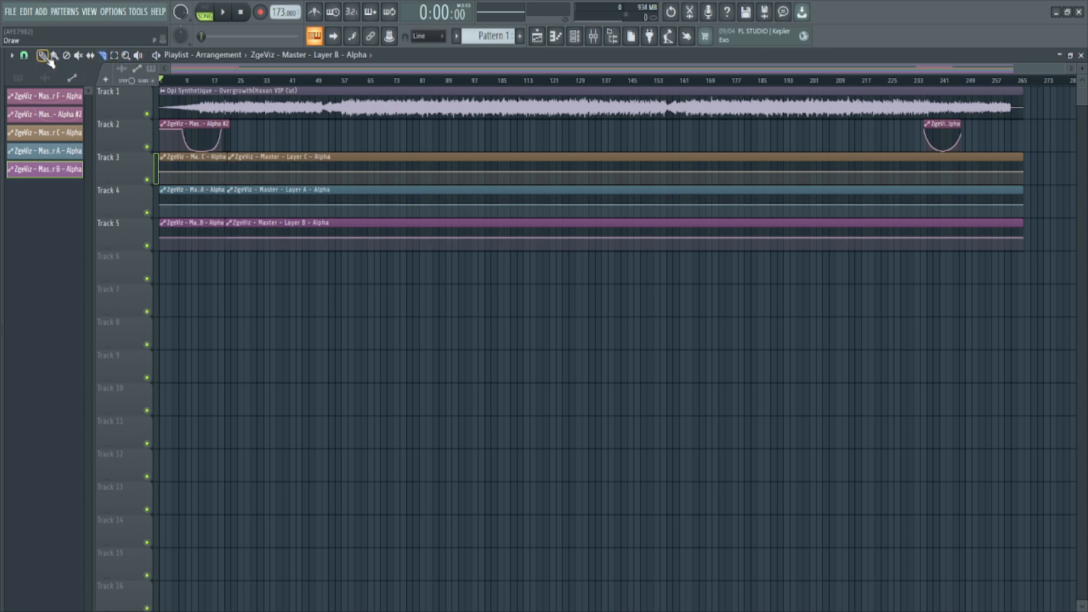
pyautogui.click(226, 172)
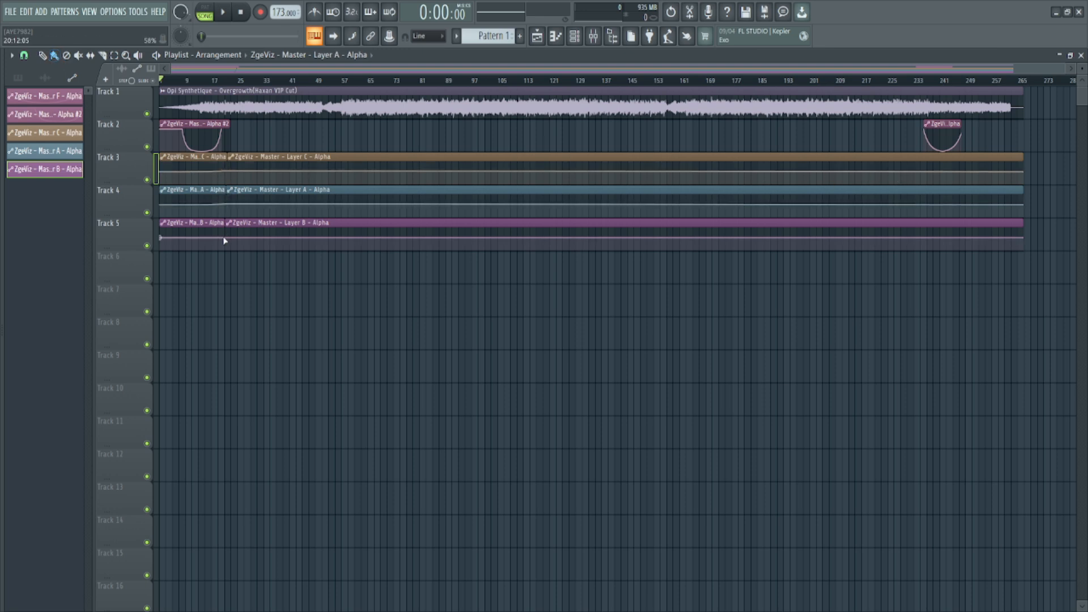
pyautogui.rightClick(1022, 237)
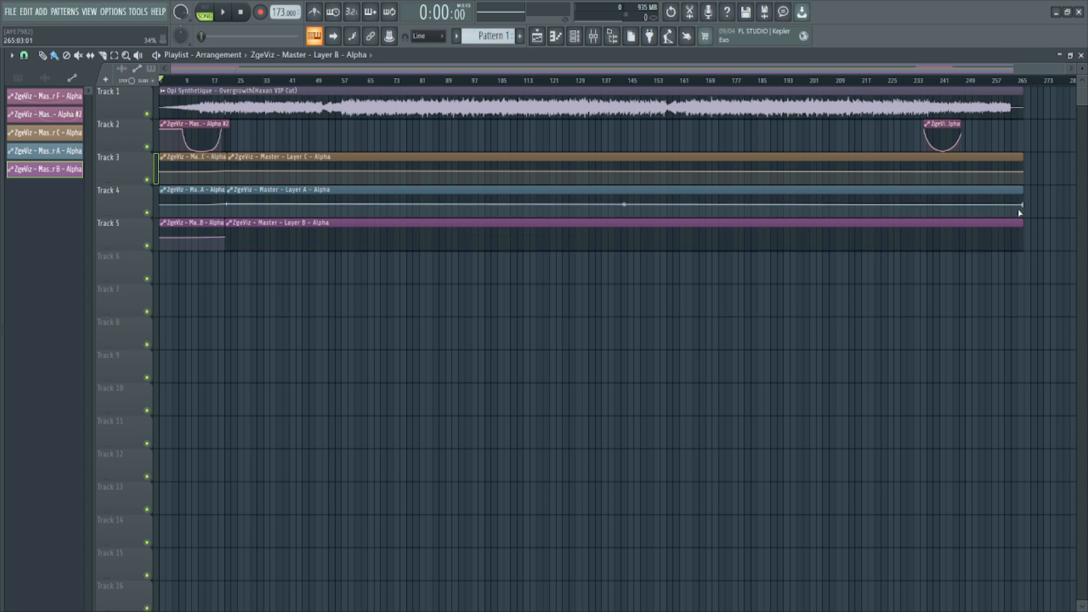
pyautogui.rightClick(1023, 204)
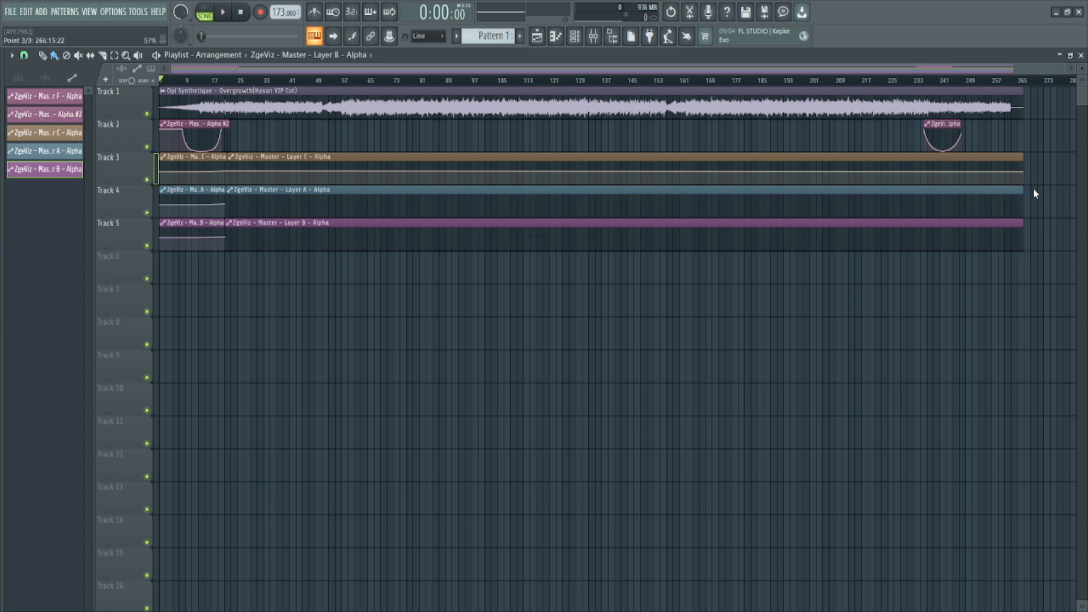
pyautogui.rightClick(1023, 171)
# - Delete the long clip segments after the cut on Tracks 3, 4 and 5
pyautogui.rightClick(303, 164)
pyautogui.rightClick(298, 195)
pyautogui.rightClick(294, 227)
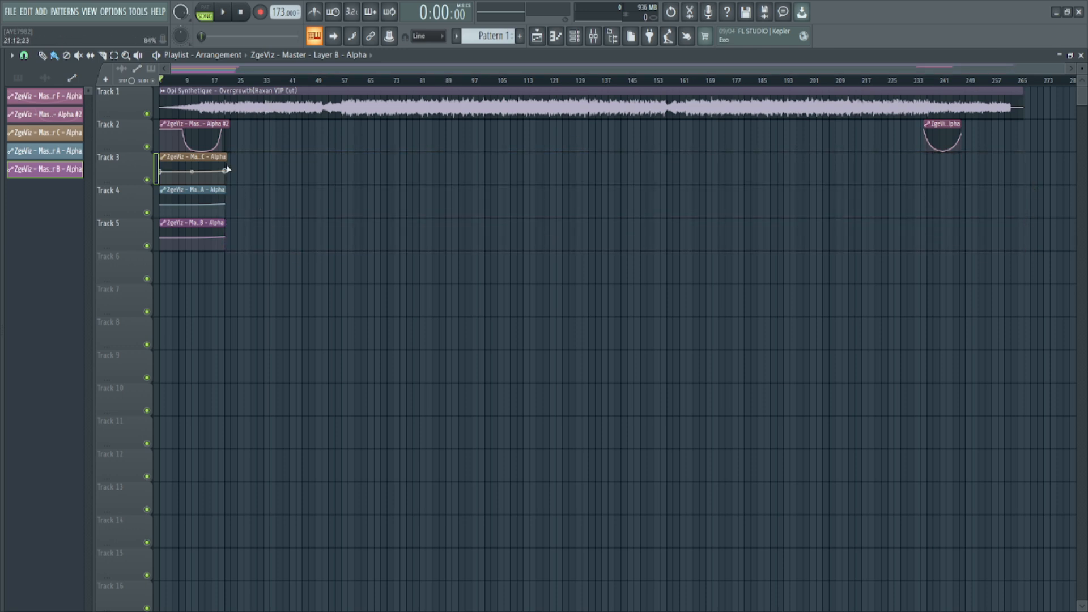
# - Lower the start points of the Layer C, A and B alpha curves to the minimum and bend them to change late
pyautogui.moveTo(165, 171); pyautogui.dragTo(160, 156)
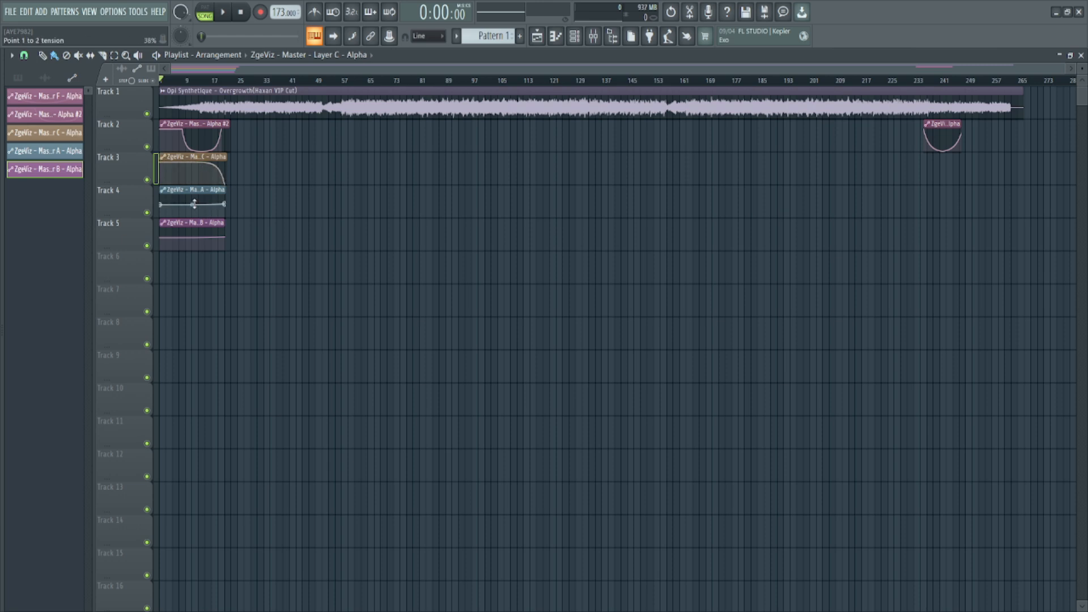
pyautogui.moveTo(161, 157); pyautogui.dragTo(162, 186)
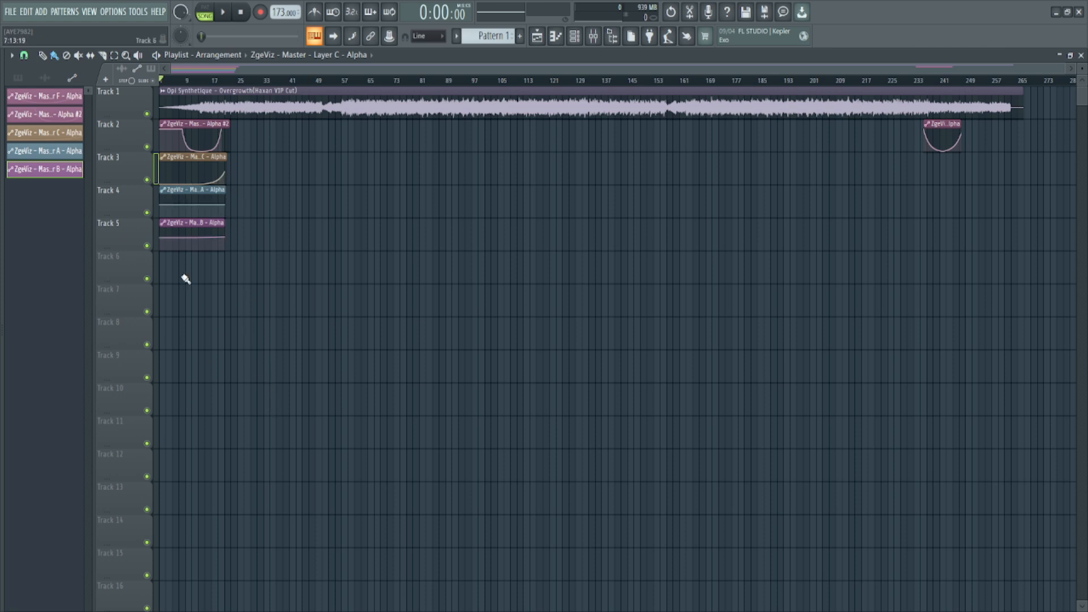
pyautogui.moveTo(167, 207); pyautogui.dragTo(163, 218)
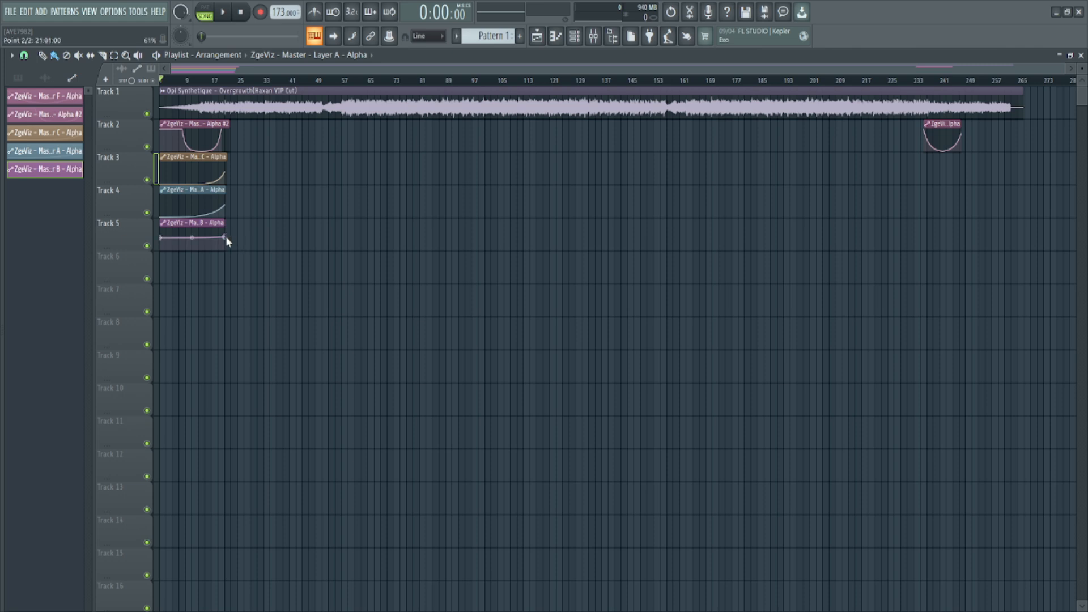
pyautogui.moveTo(163, 237); pyautogui.dragTo(163, 248)
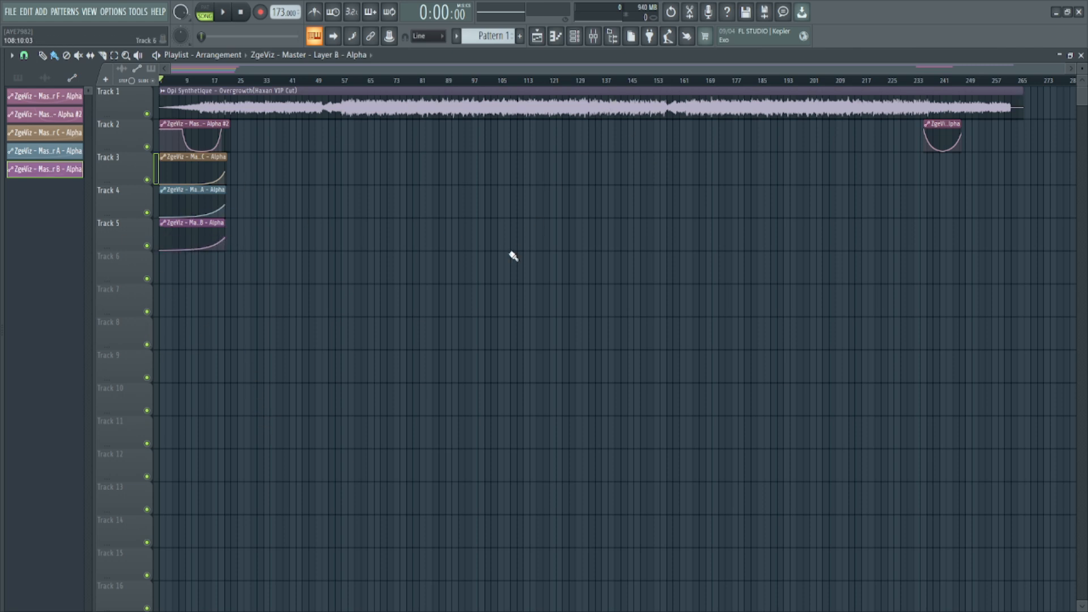
# - Play the song in ZGameEditor Visualizer to check the triangle's fade and test Layer C's alpha
pyautogui.press('F9')
pyautogui.click(1007, 119)
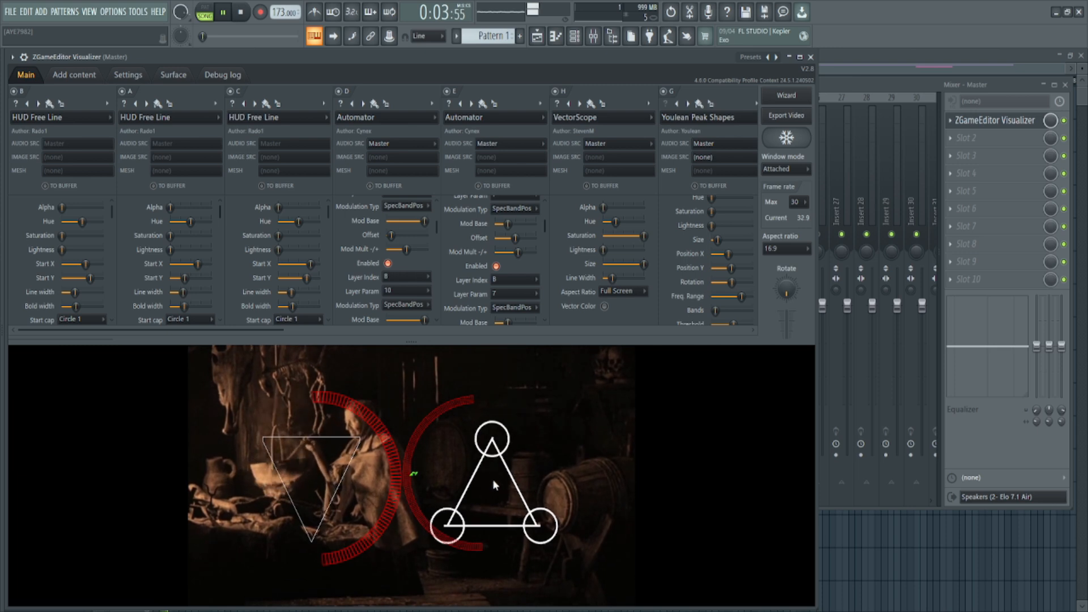
pyautogui.moveTo(279, 207)
pyautogui.mouseDown()
pyautogui.moveTo(319, 207)
pyautogui.moveTo(287, 206)
pyautogui.mouseUp()
pyautogui.press('space')
pyautogui.click(810, 56)
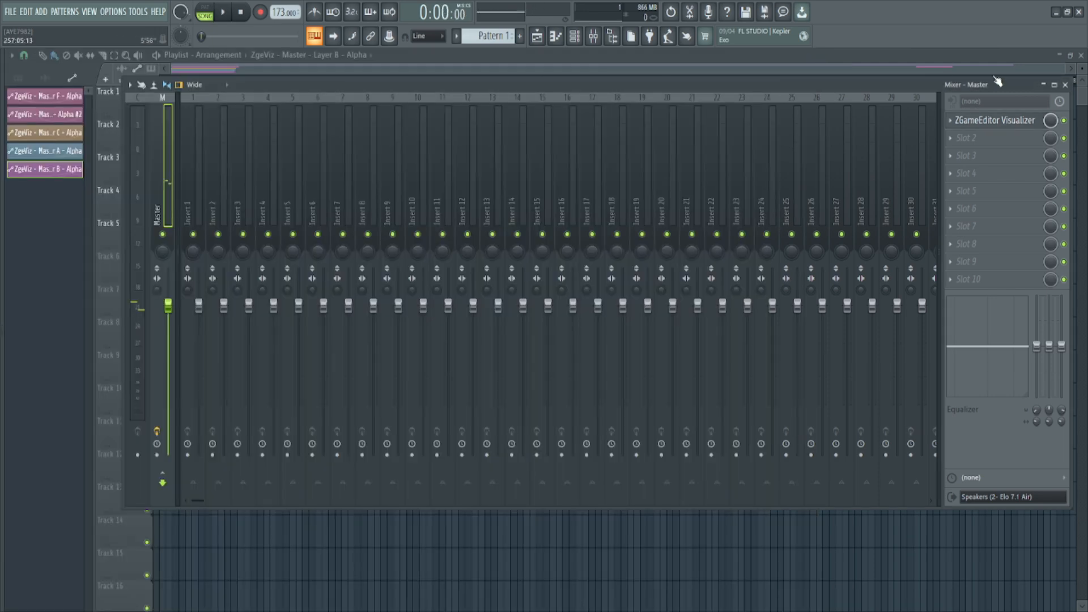
pyautogui.click(1066, 86)
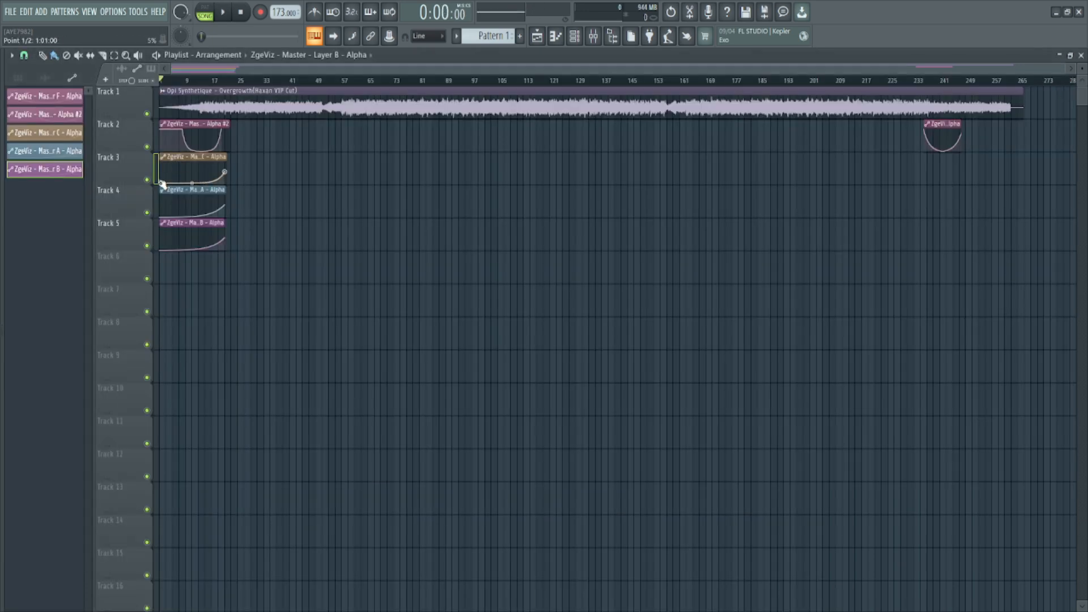
# - Raise the start points of the Layer C, A and B alpha curves to the maximum
pyautogui.moveTo(160, 183); pyautogui.dragTo(159, 141)
pyautogui.moveTo(162, 215); pyautogui.dragTo(160, 196)
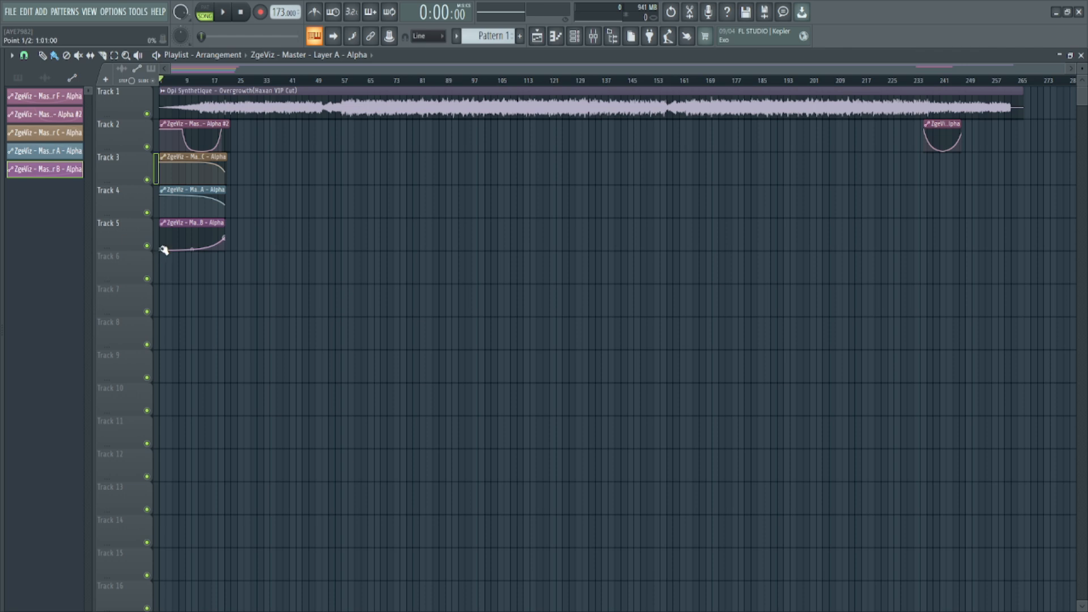
pyautogui.moveTo(163, 249); pyautogui.dragTo(159, 174)
# - Preview the triangle's fade-in from the song start in the visualizer, then stop playback and return to the playlist
pyautogui.press('F9')
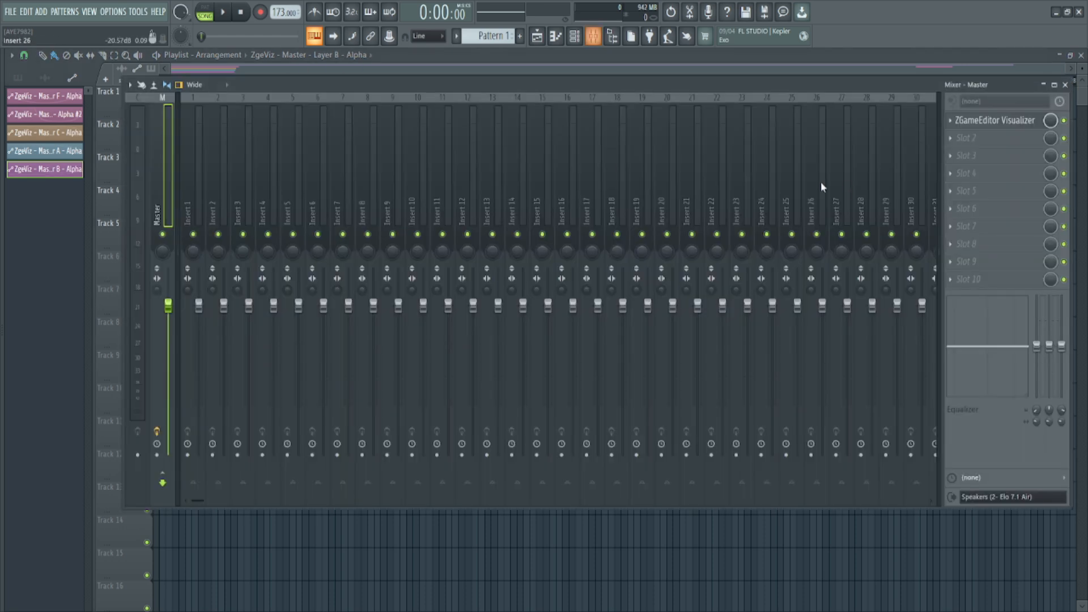
pyautogui.click(986, 121)
pyautogui.press('space')
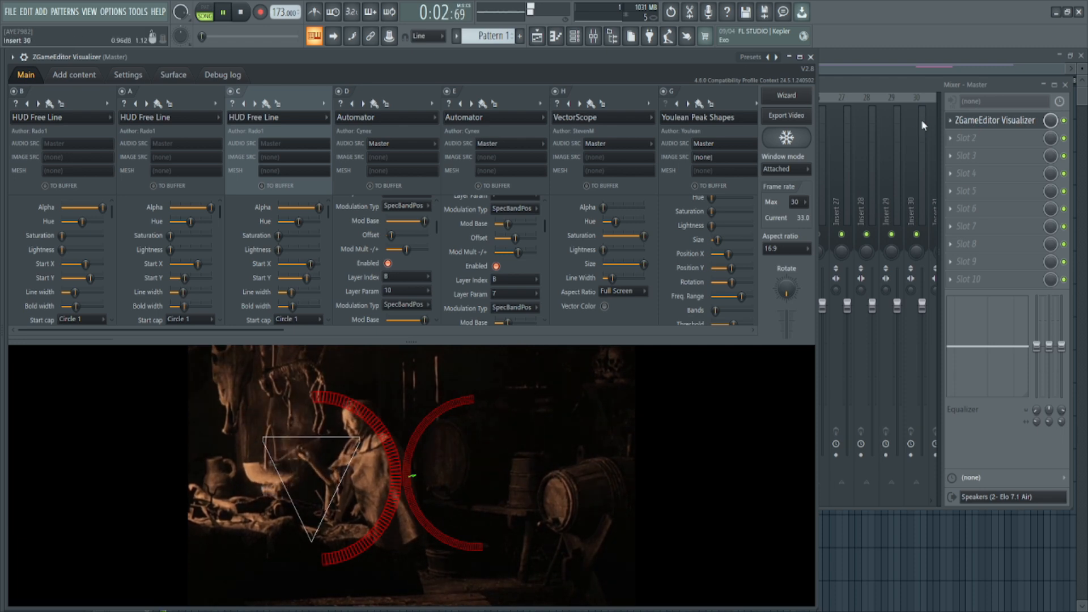
pyautogui.click(812, 58)
pyautogui.press('space')
pyautogui.click(1065, 85)
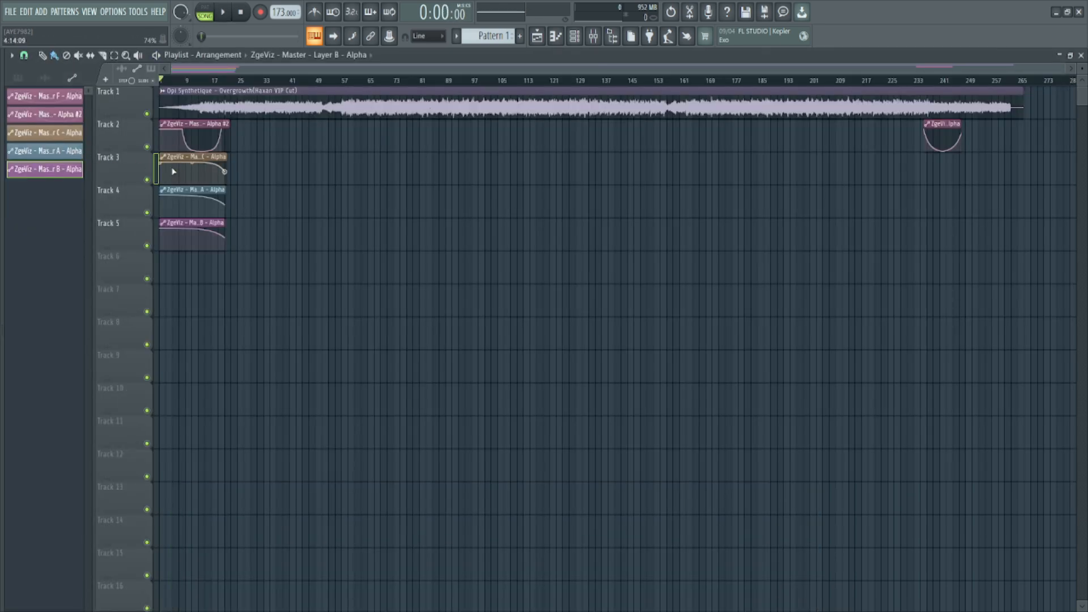
# - Delete the Layer C, Layer A and Layer B alpha automation clips from Tracks 3, 4 and 5 of the playlist
pyautogui.rightClick(192, 157)
pyautogui.rightClick(187, 191)
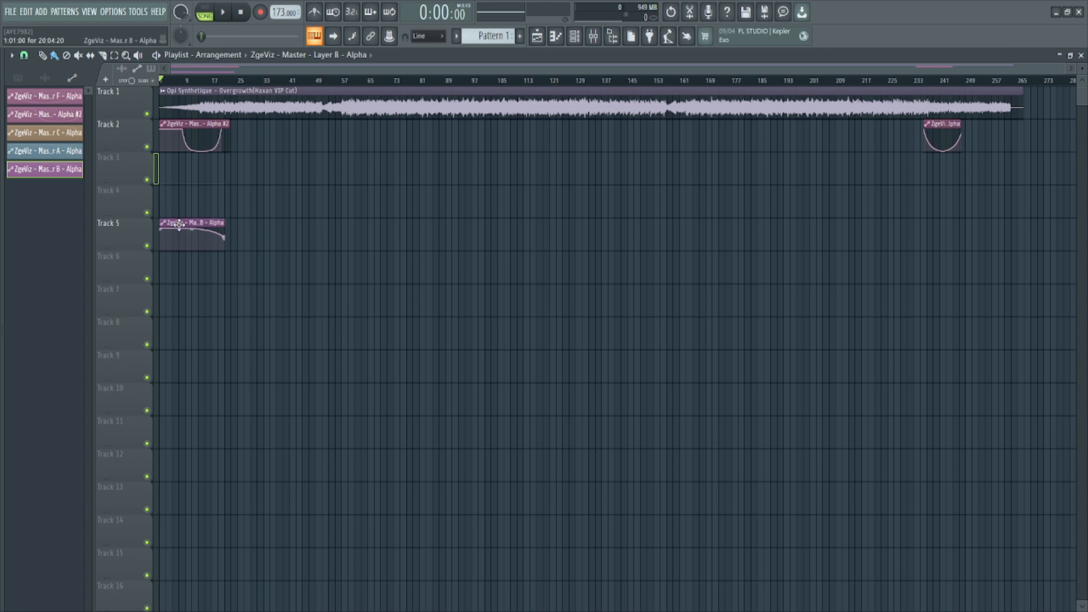
pyautogui.rightClick(179, 223)
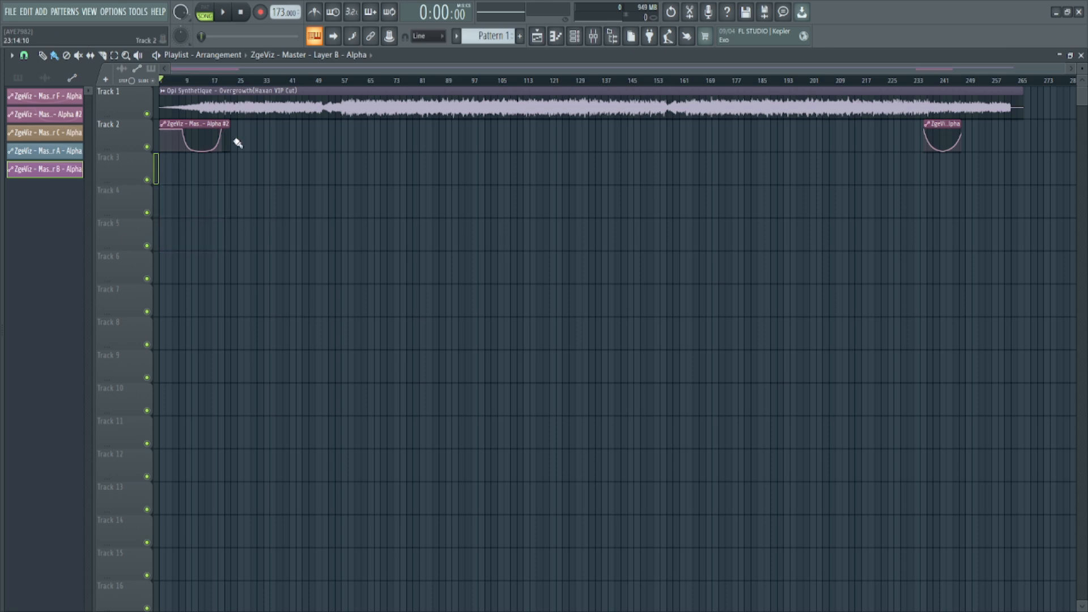
# - Open ZGameEditor Visualizer on the master track and add an Automator layer after the TextDraw layer
pyautogui.press('F9')
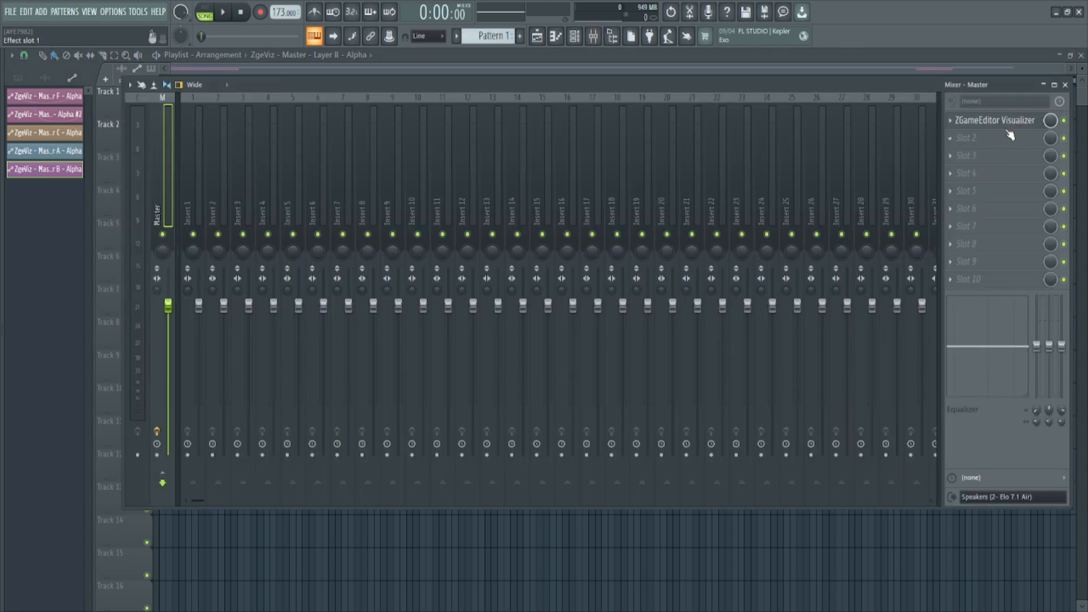
pyautogui.click(993, 122)
pyautogui.moveTo(262, 332); pyautogui.dragTo(793, 329)
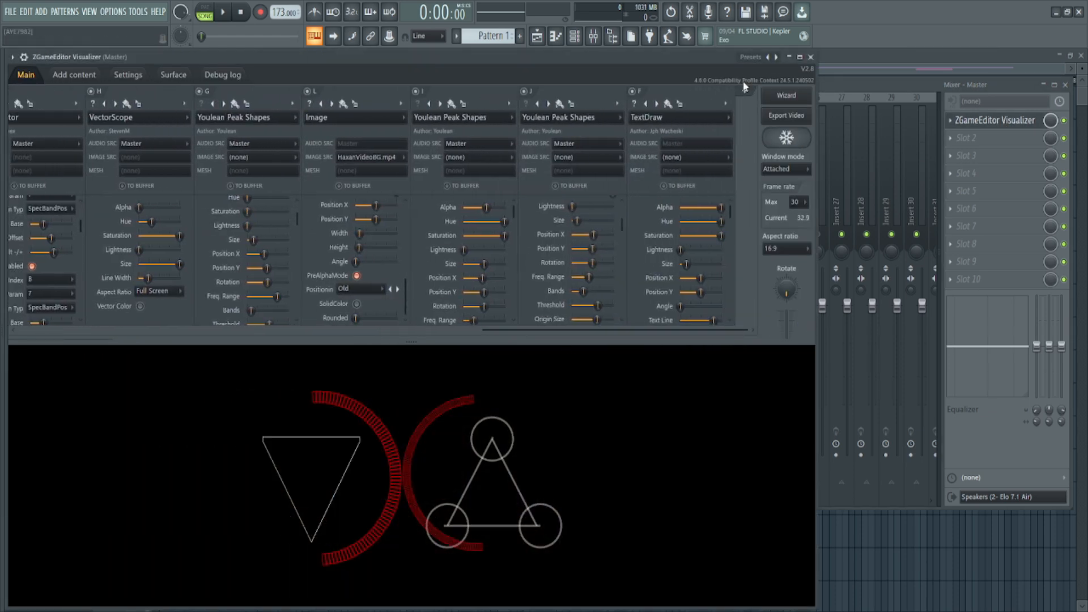
pyautogui.click(745, 89)
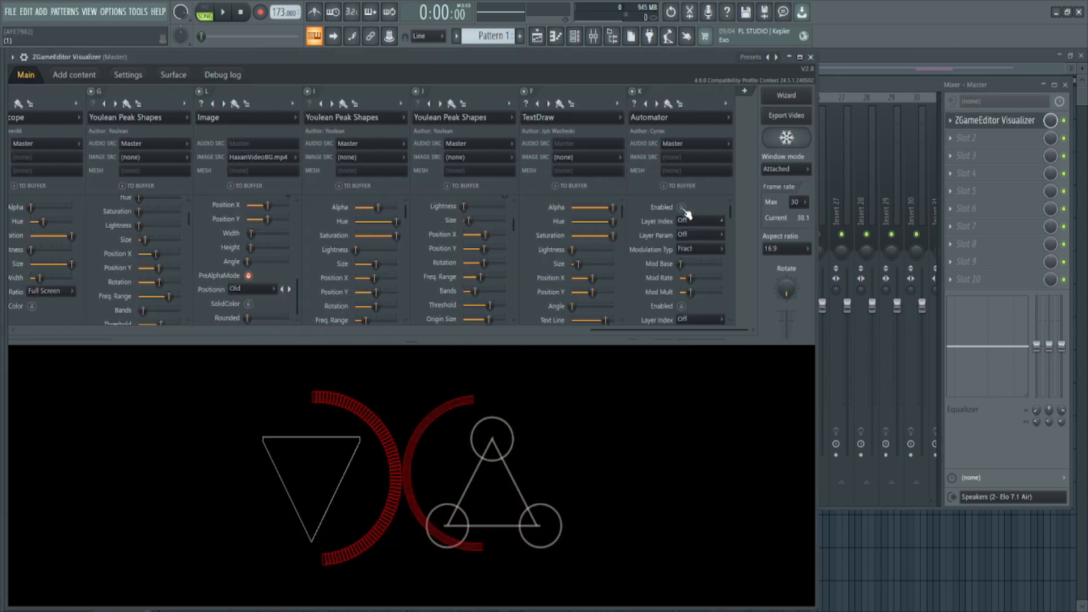
# - Raise the Mod Rate of the new Automator's first slot slightly and set its Layer Index to A
pyautogui.scroll(-4, 701, 212)
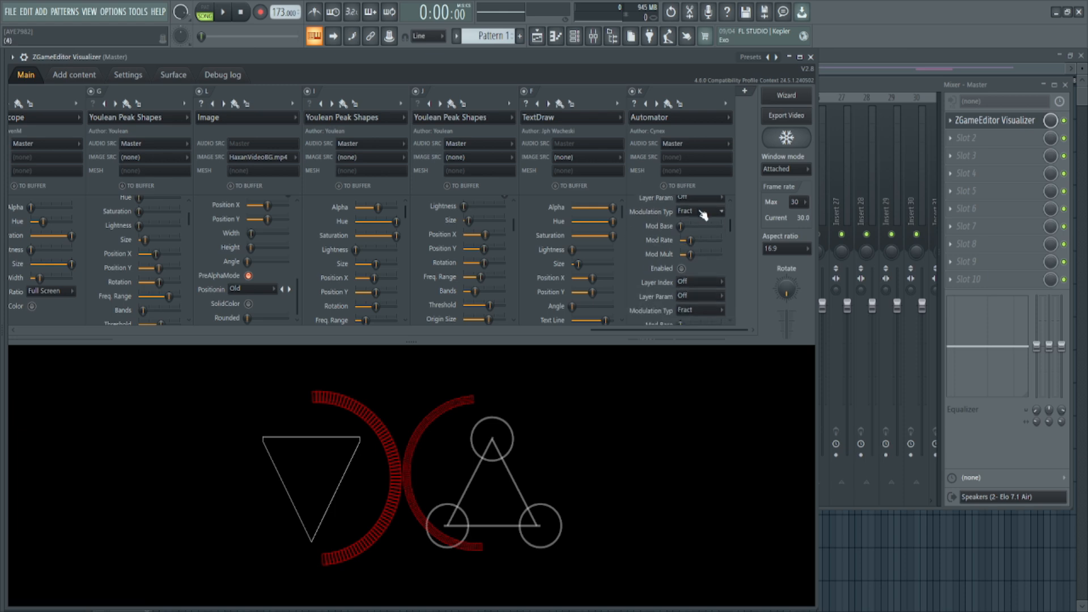
pyautogui.moveTo(690, 239); pyautogui.dragTo(702, 239)
pyautogui.scroll(3, 723, 226)
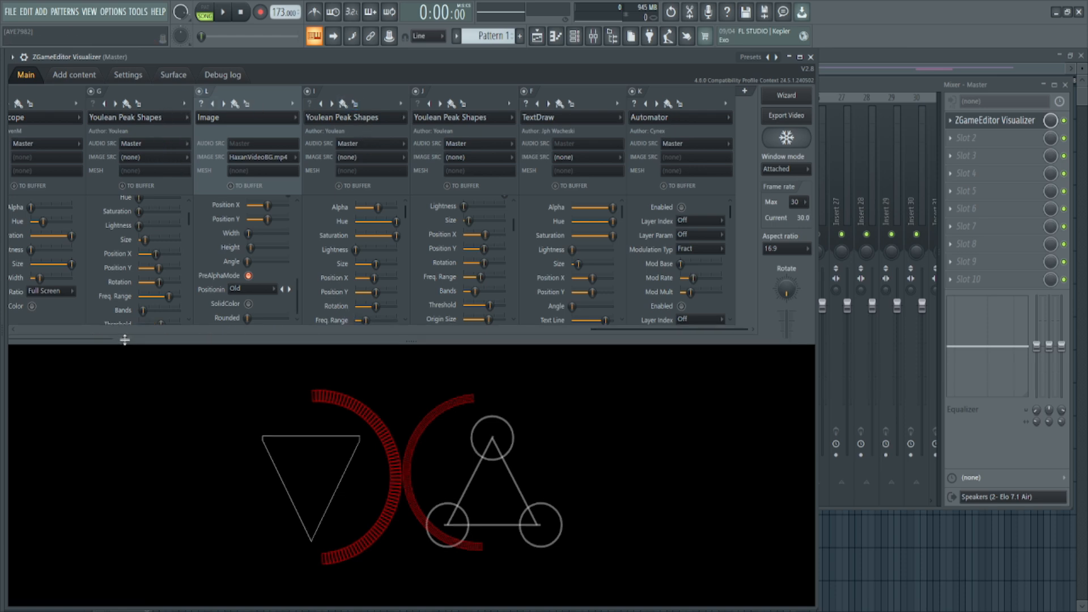
pyautogui.moveTo(643, 331); pyautogui.dragTo(709, 237)
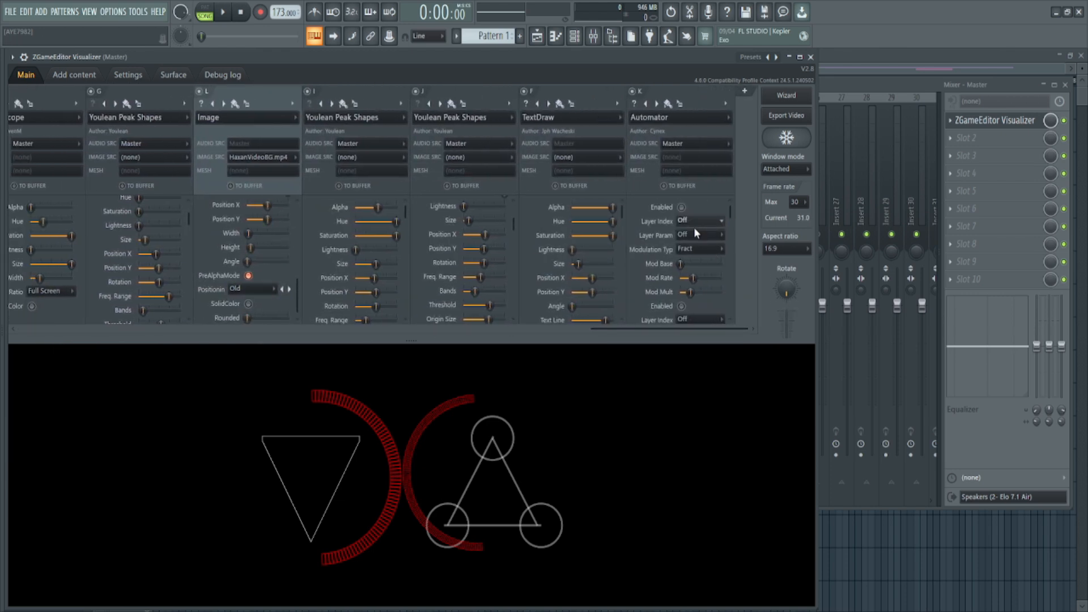
pyautogui.scroll(1, 700, 221)
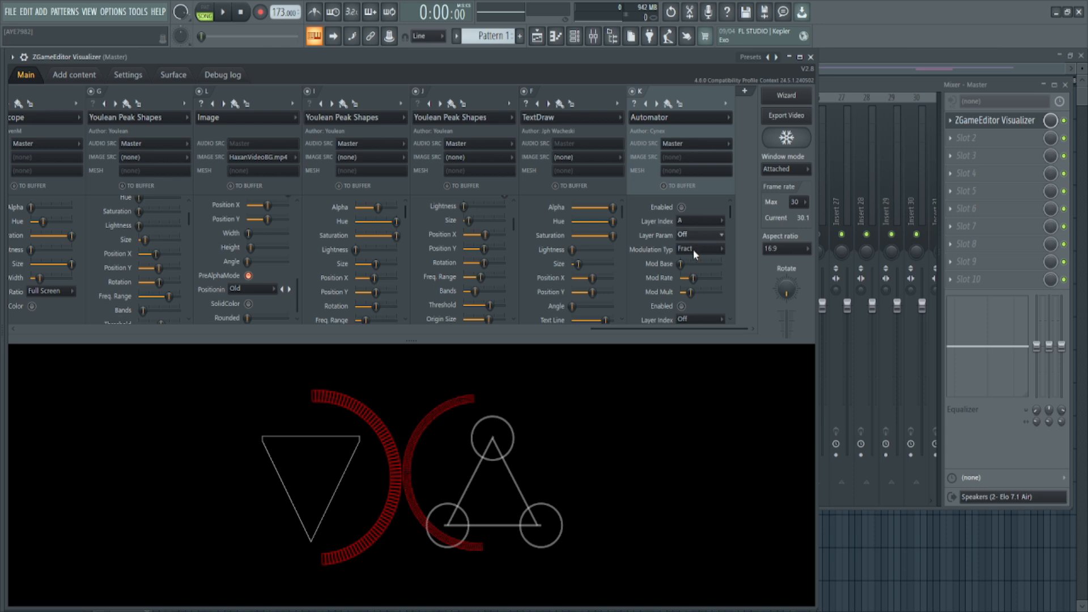
# - Set the new Automator's second slot to Layer Index B and its third slot to Layer Index C
pyautogui.moveTo(730, 212); pyautogui.dragTo(731, 232)
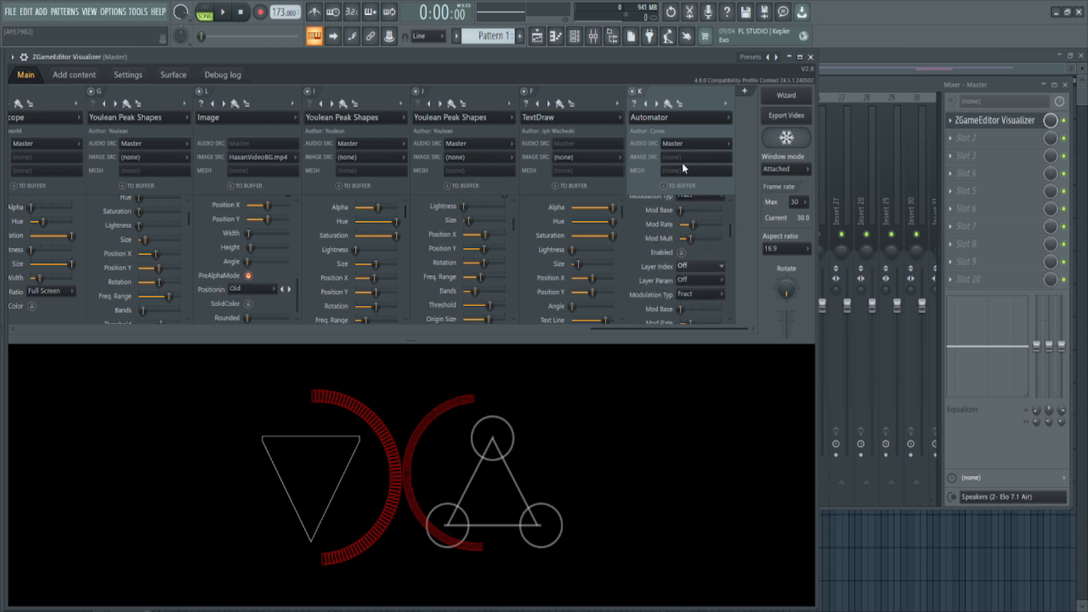
pyautogui.click(720, 266)
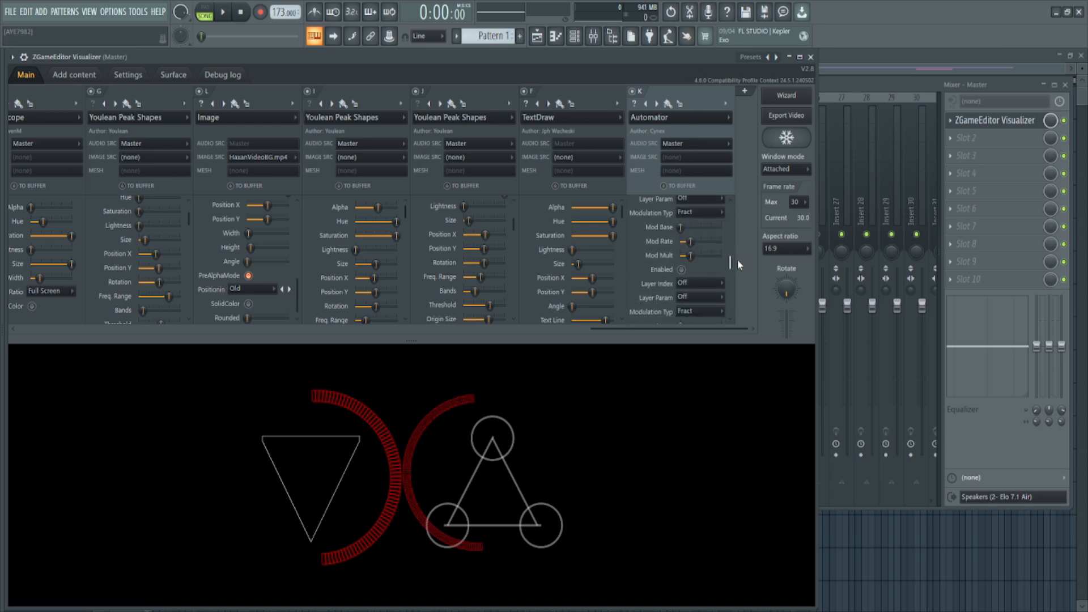
pyautogui.click(719, 272)
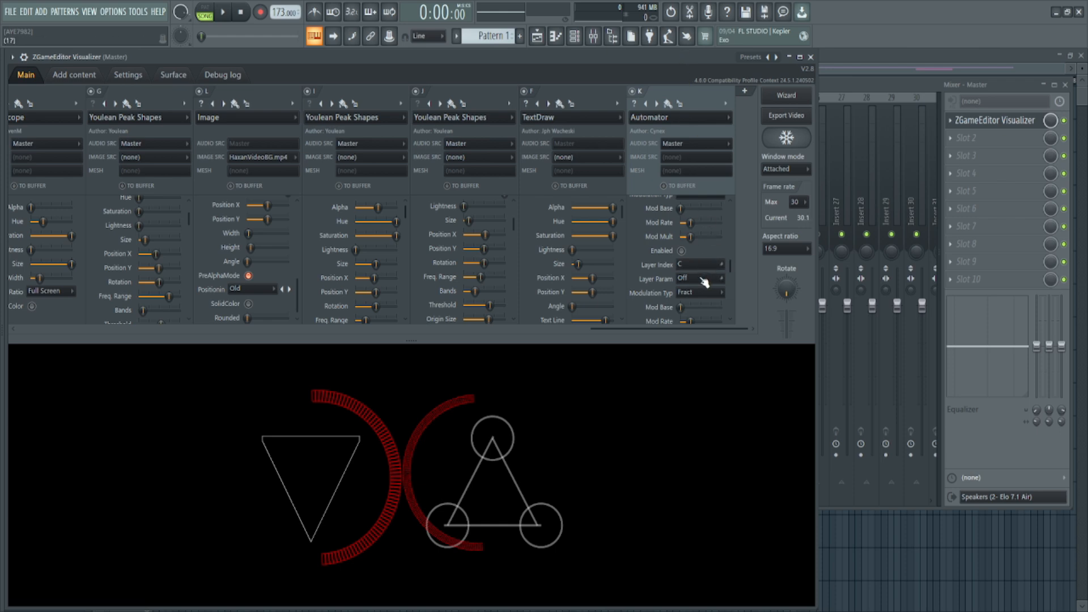
pyautogui.moveTo(728, 272); pyautogui.dragTo(731, 248)
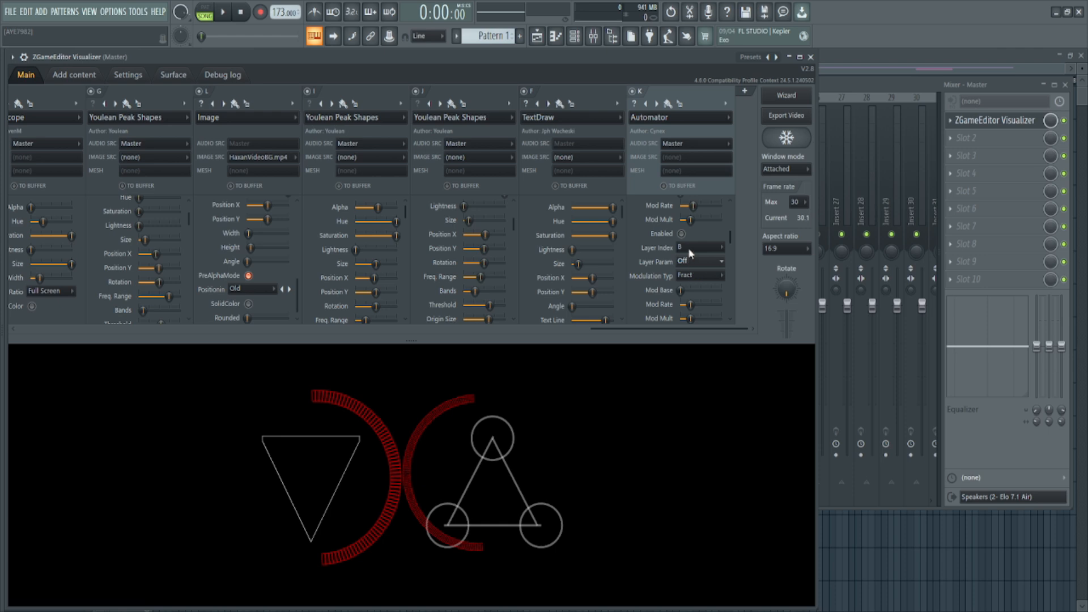
# - Enable the new Automator's three slots with Layer Param 1 and set the third slot's Modulation Type to SpecBandPos
pyautogui.click(682, 233)
pyautogui.moveTo(729, 241); pyautogui.dragTo(732, 211)
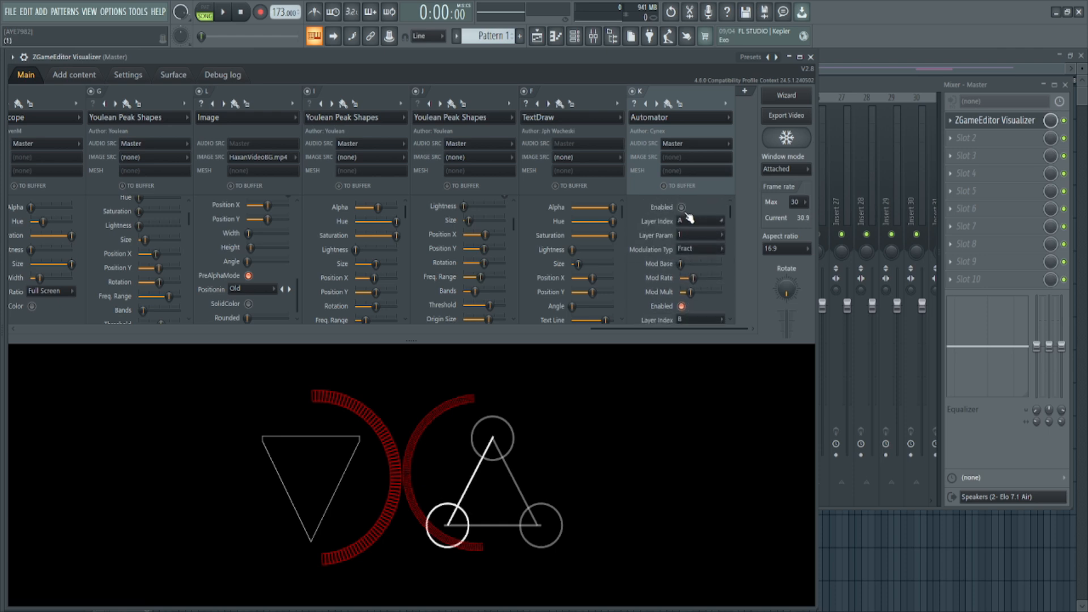
pyautogui.moveTo(730, 213); pyautogui.dragTo(701, 272)
pyautogui.click(682, 249)
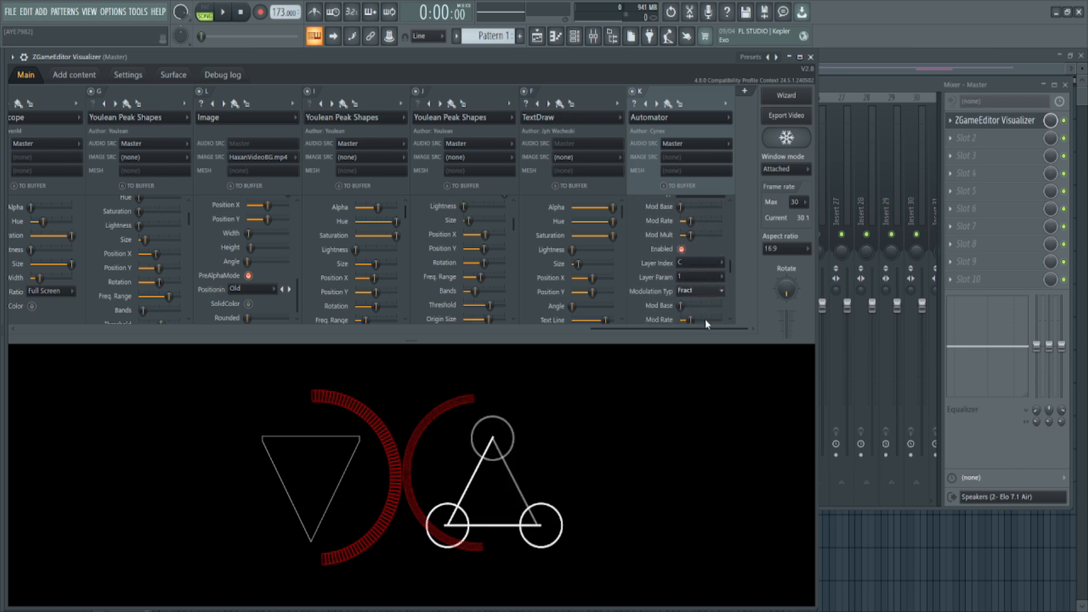
pyautogui.click(702, 367)
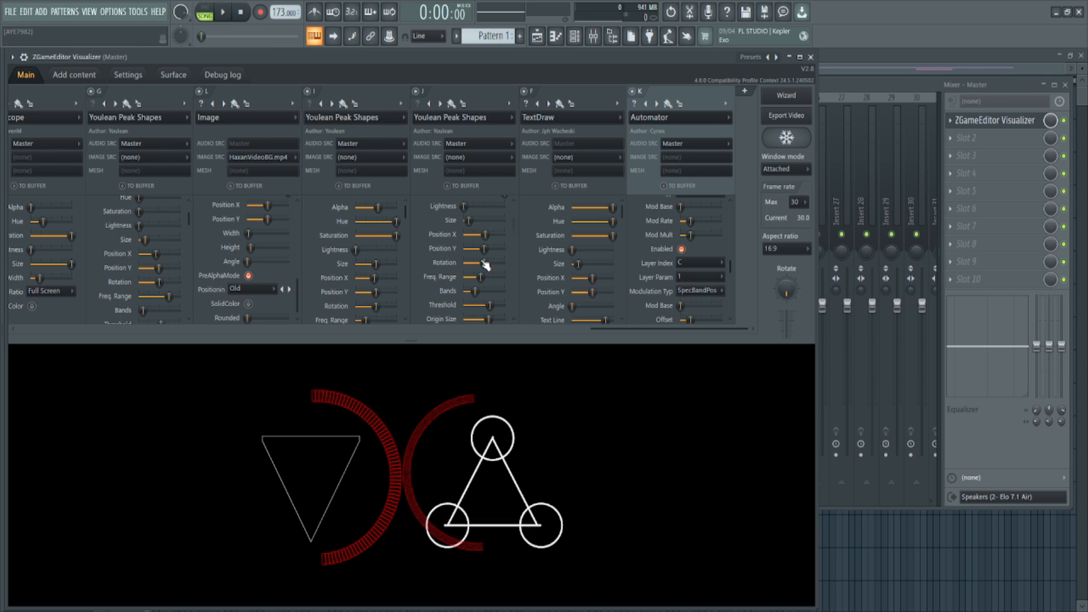
# - Examine the settings of the existing Automator layers D and E, and play the song briefly to check the layers' response
pyautogui.moveTo(406, 214)
pyautogui.mouseDown()
pyautogui.moveTo(405, 288)
pyautogui.moveTo(405, 201)
pyautogui.mouseUp()
pyautogui.moveTo(601, 327); pyautogui.dragTo(223, 340)
pyautogui.moveTo(355, 226)
pyautogui.mouseDown()
pyautogui.moveTo(358, 203)
pyautogui.moveTo(362, 310)
pyautogui.moveTo(362, 226)
pyautogui.mouseUp()
pyautogui.moveTo(342, 328); pyautogui.dragTo(306, 329)
pyautogui.moveTo(287, 228); pyautogui.dragTo(323, 206)
pyautogui.press('space')
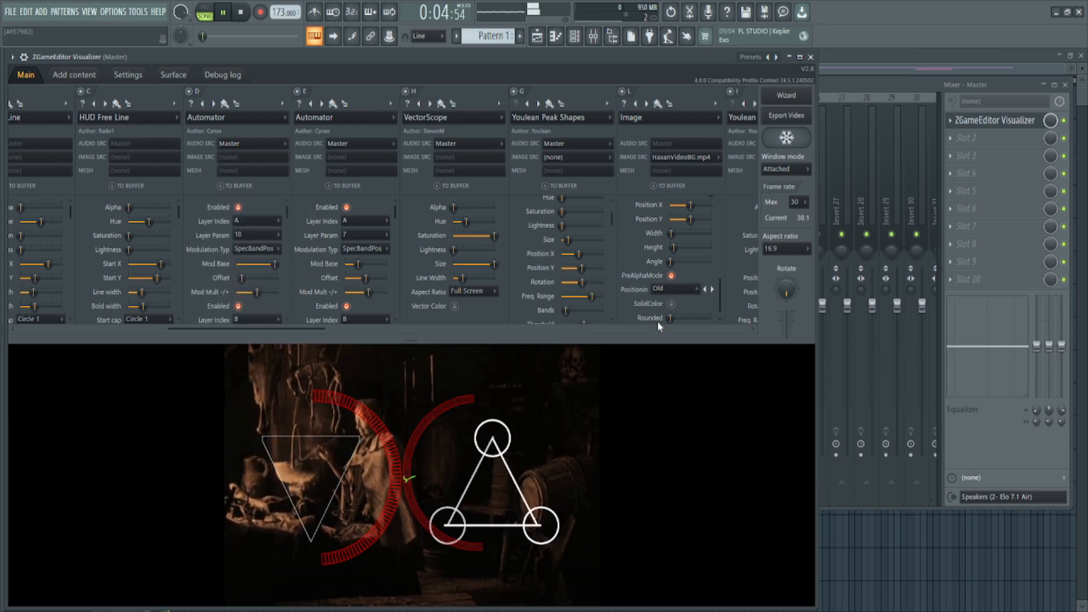
pyautogui.press('space')
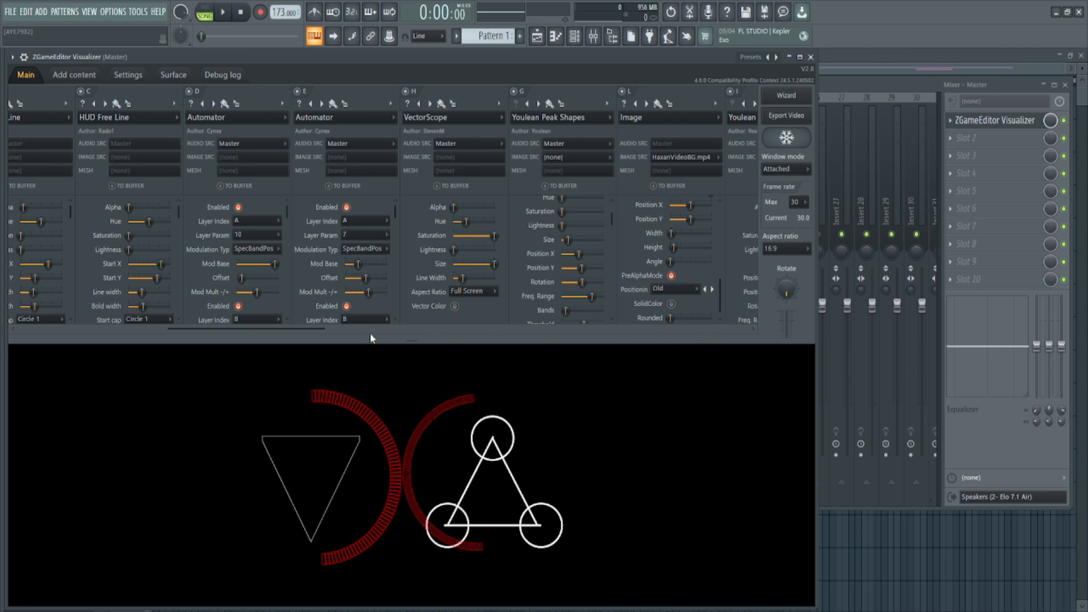
# - Retarget layer K's Automator slots, setting the second slot's Layer Index to I and the first slot's to J
pyautogui.moveTo(311, 326); pyautogui.dragTo(775, 342)
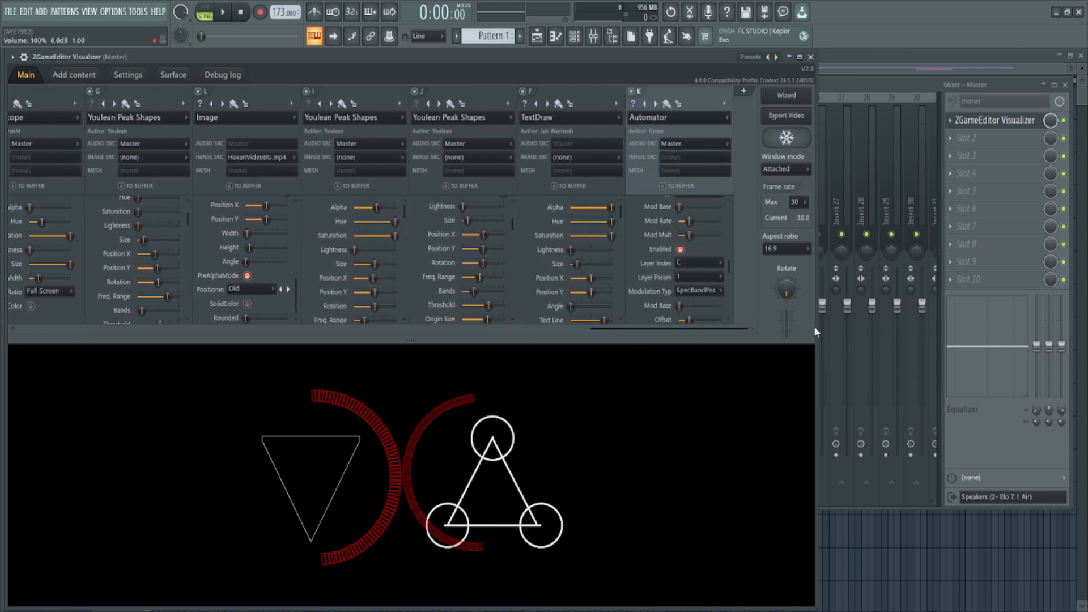
pyautogui.moveTo(731, 270); pyautogui.dragTo(731, 230)
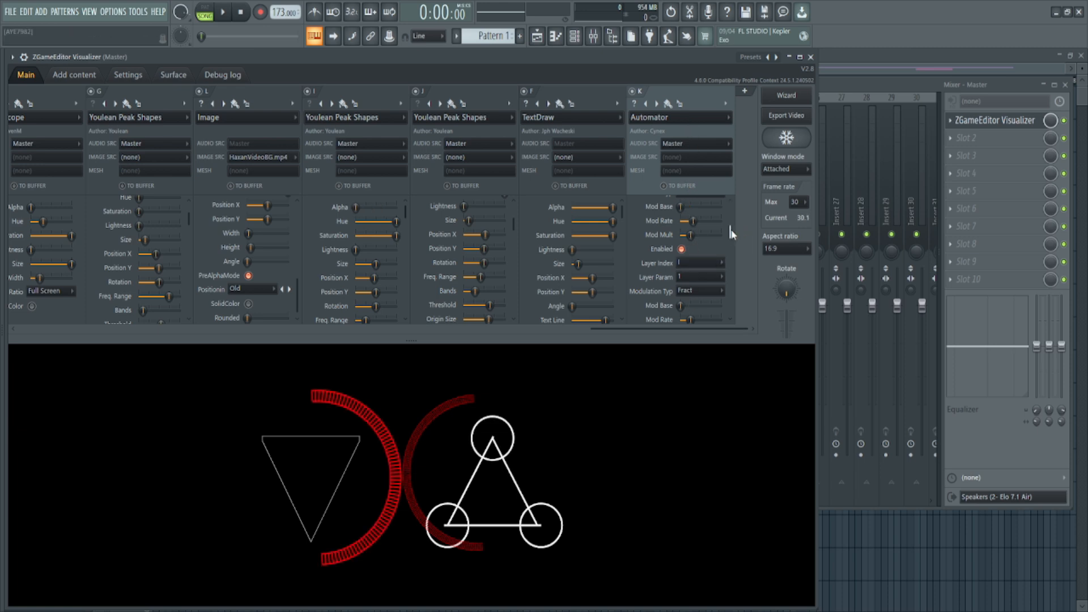
pyautogui.scroll(3, 710, 226)
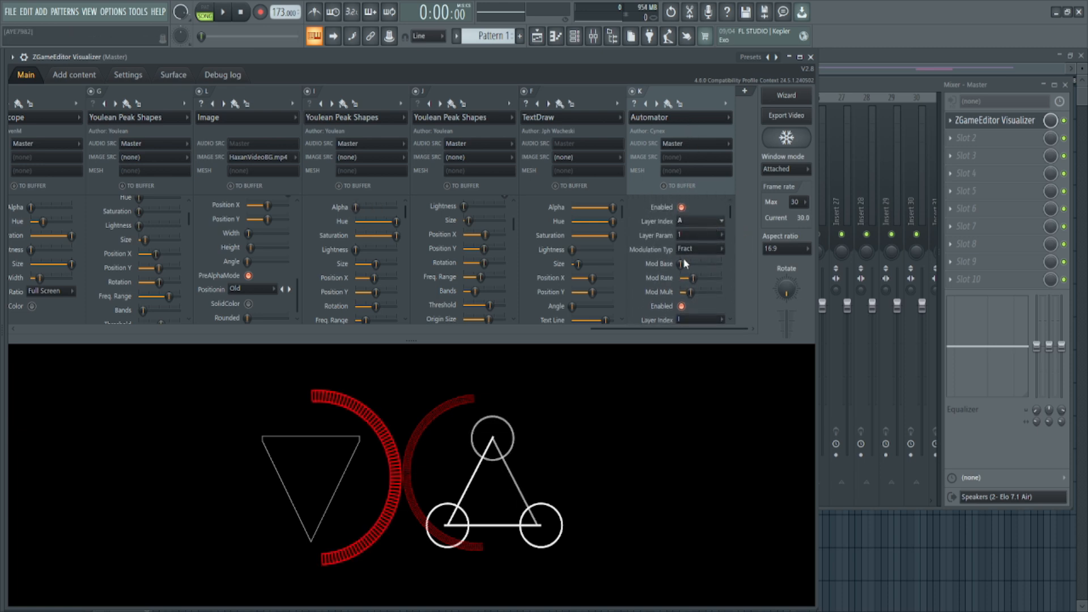
pyautogui.click(685, 125)
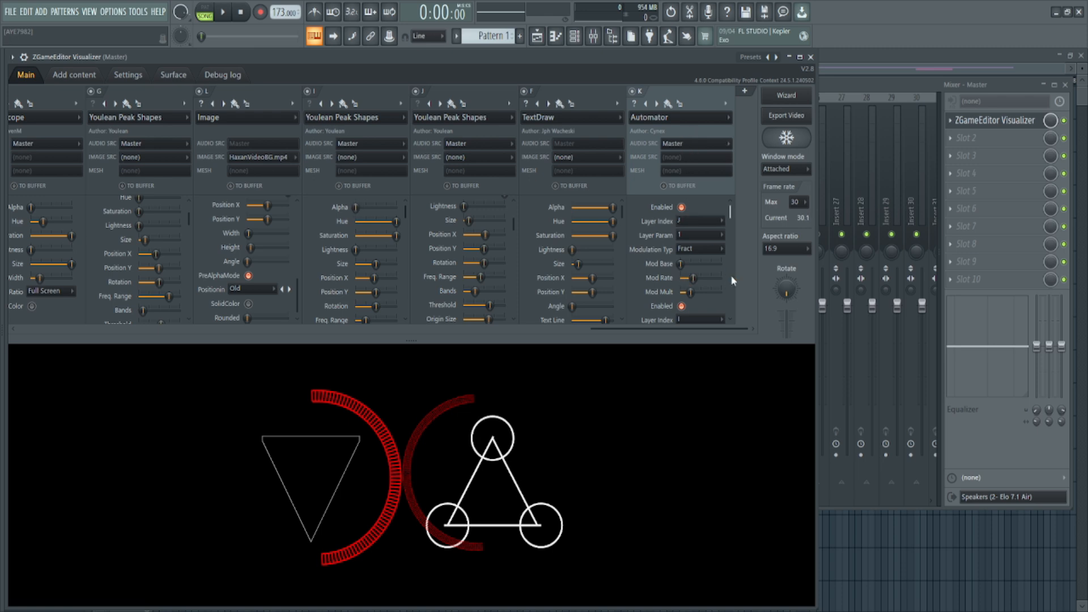
# - Change the Layer Index of the Automator's third slot to G
pyautogui.scroll(-6, 730, 221)
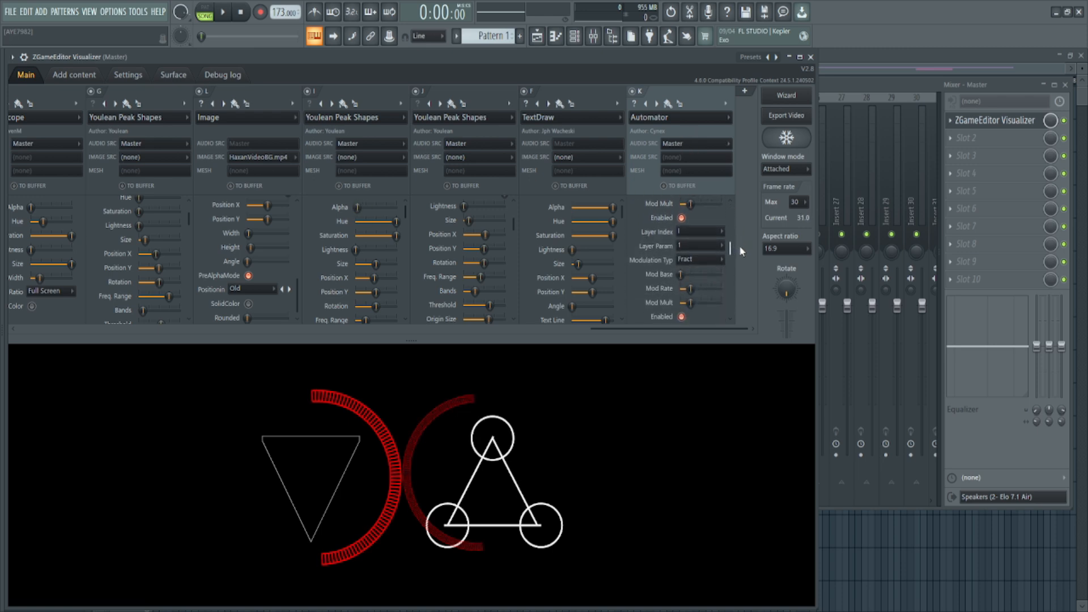
pyautogui.scroll(-1, 741, 266)
pyautogui.scroll(-3, 742, 269)
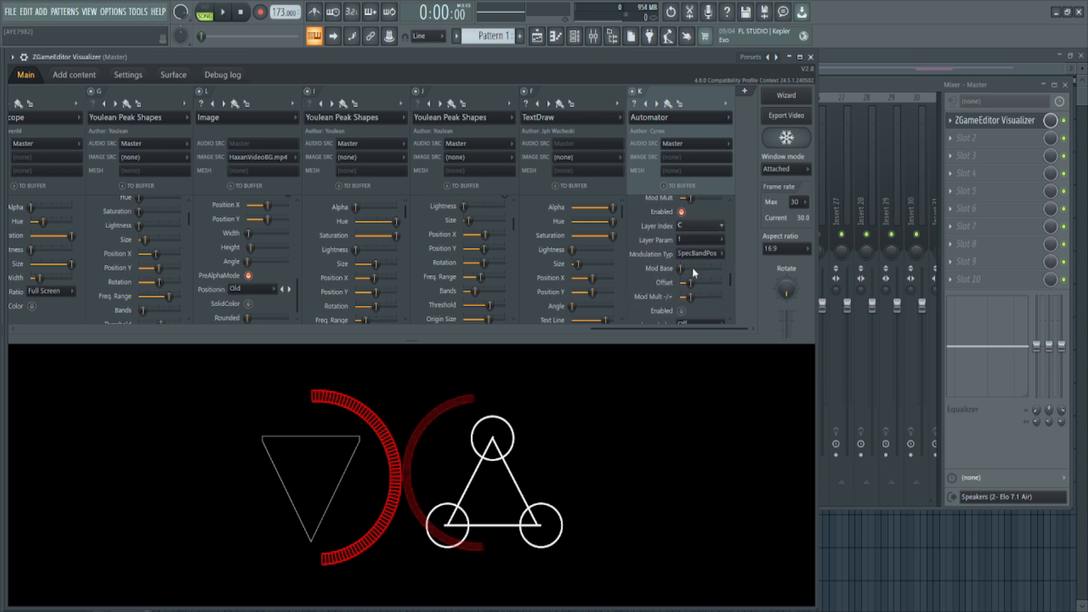
pyautogui.click(682, 132)
# - Enlarge the visualizer's layer settings area and set the Modulation Type of the Automator's second slot to SpecBandPos
pyautogui.scroll(9, 734, 230)
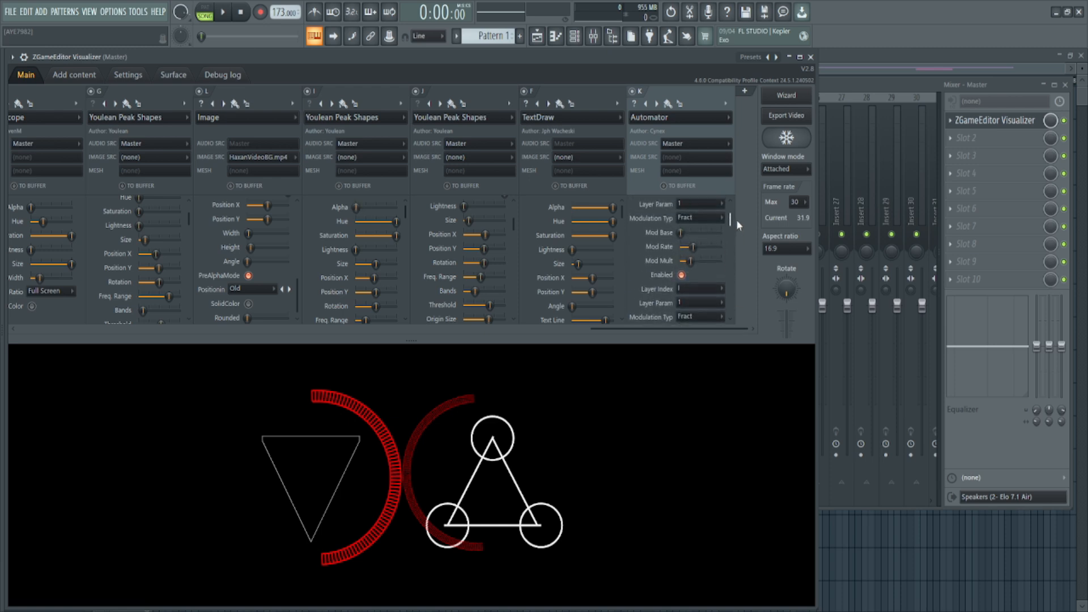
pyautogui.scroll(-5, 739, 254)
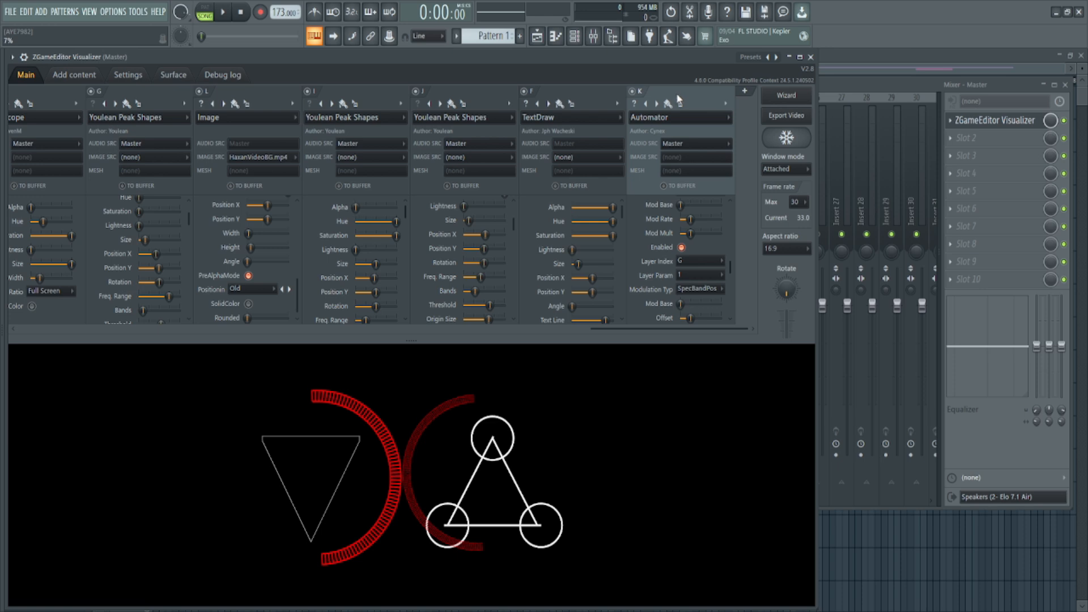
pyautogui.scroll(-12, 720, 272)
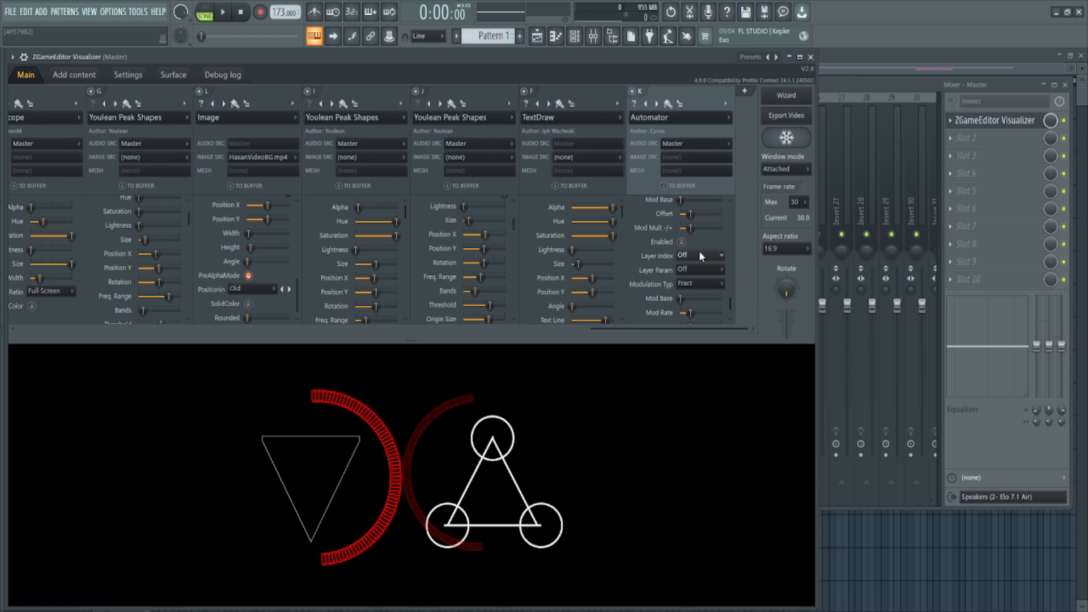
pyautogui.moveTo(610, 327); pyautogui.dragTo(763, 351)
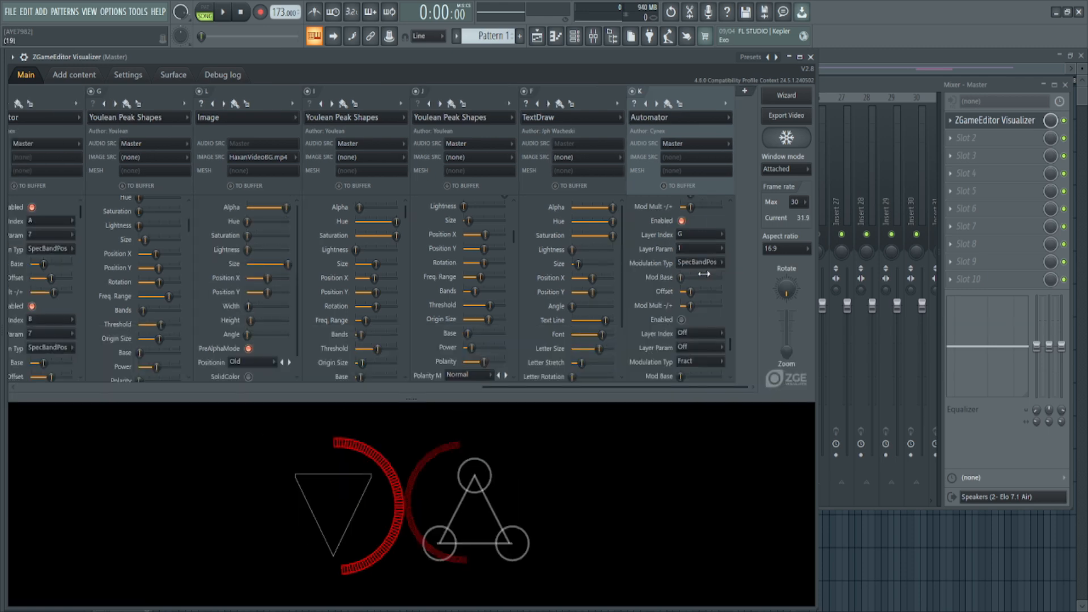
pyautogui.moveTo(731, 338); pyautogui.dragTo(734, 311)
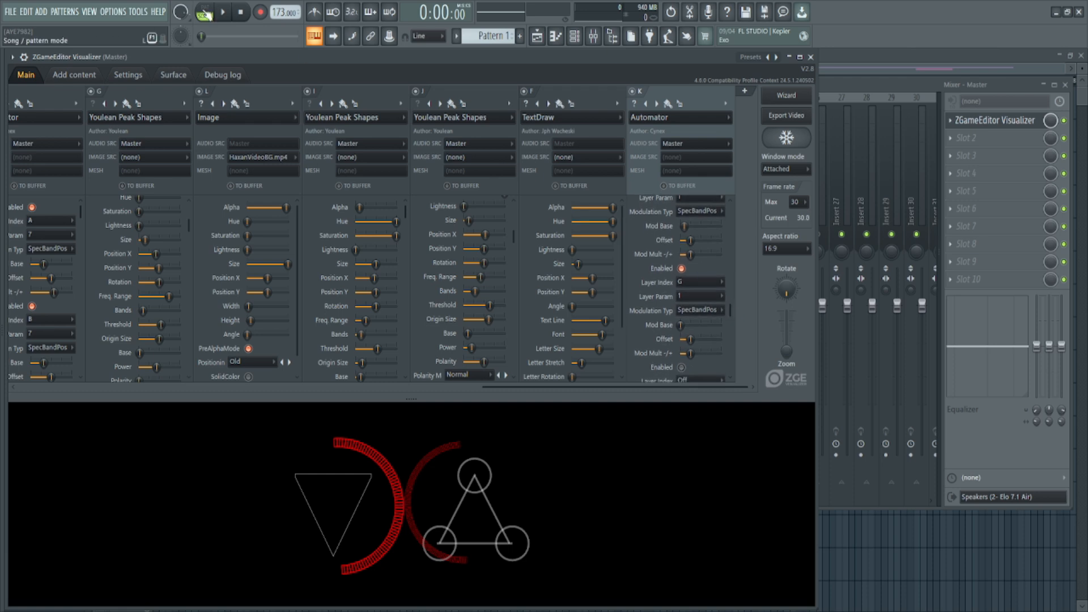
# - Play the song and set Mod Base and Offset to the maximum for the Automator's second and third slots
pyautogui.press('space')
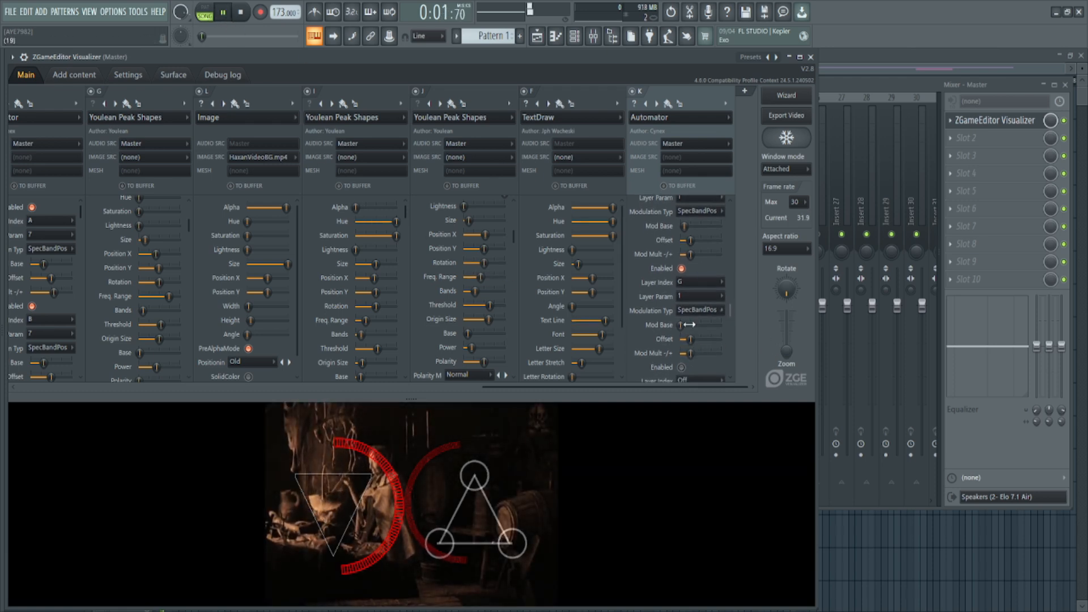
pyautogui.moveTo(691, 342); pyautogui.dragTo(684, 342)
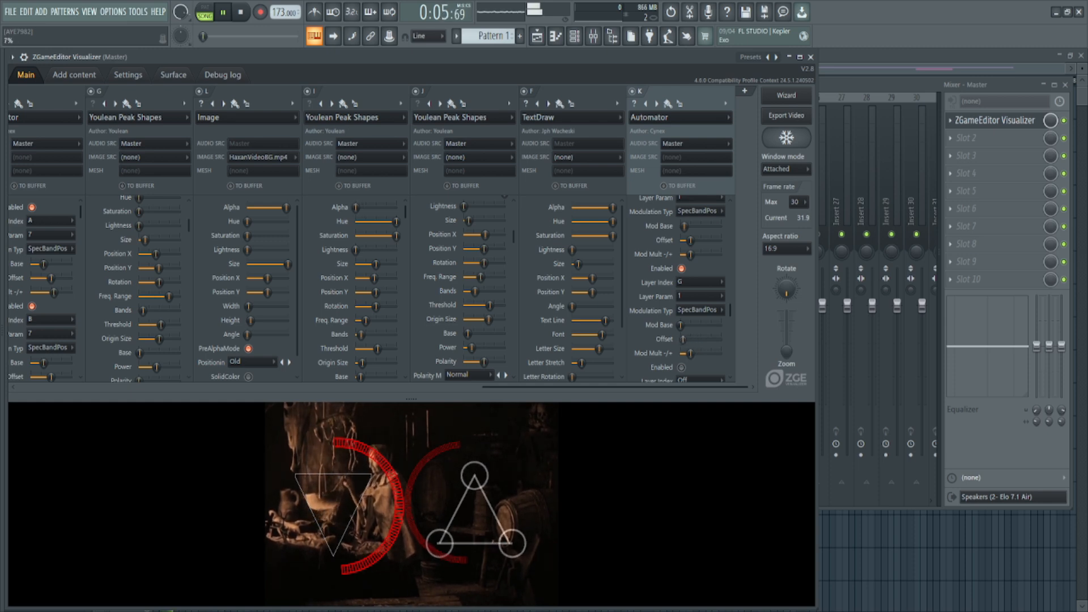
pyautogui.moveTo(684, 325); pyautogui.dragTo(721, 324)
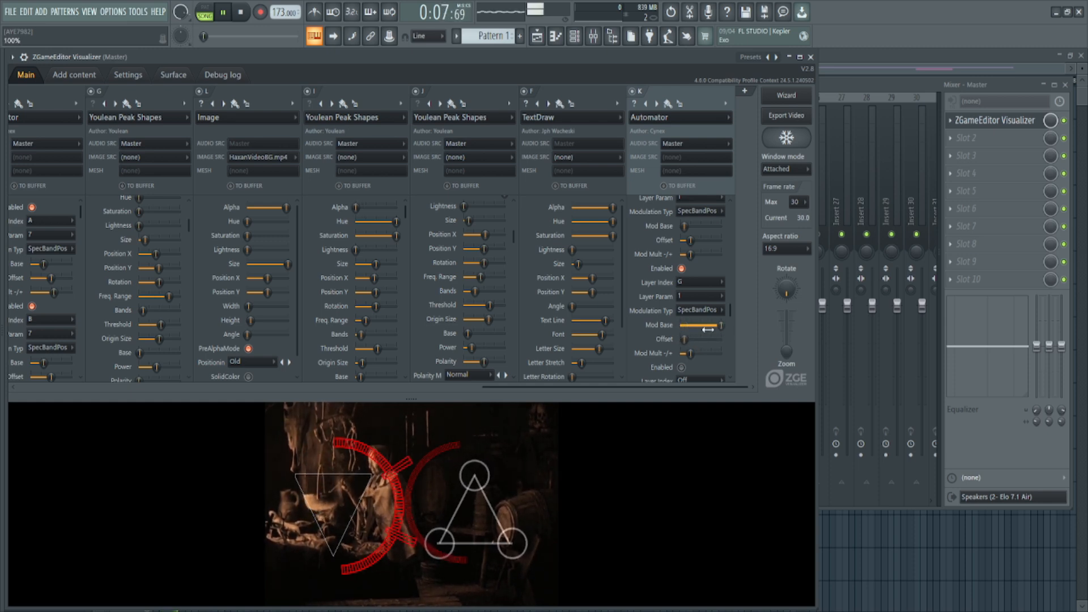
pyautogui.moveTo(684, 226); pyautogui.dragTo(721, 226)
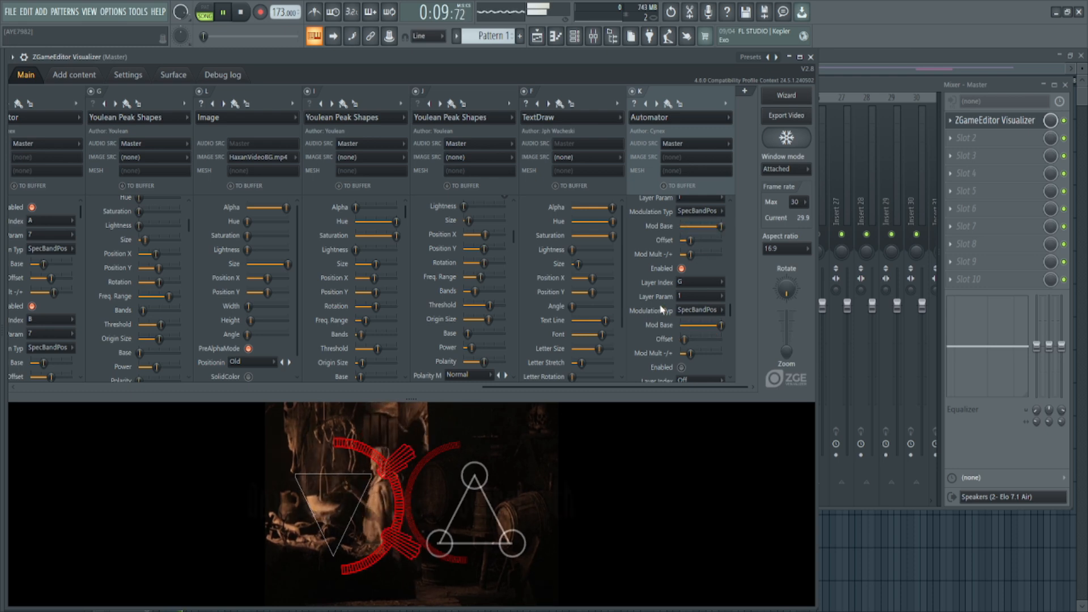
pyautogui.moveTo(683, 339); pyautogui.dragTo(720, 339)
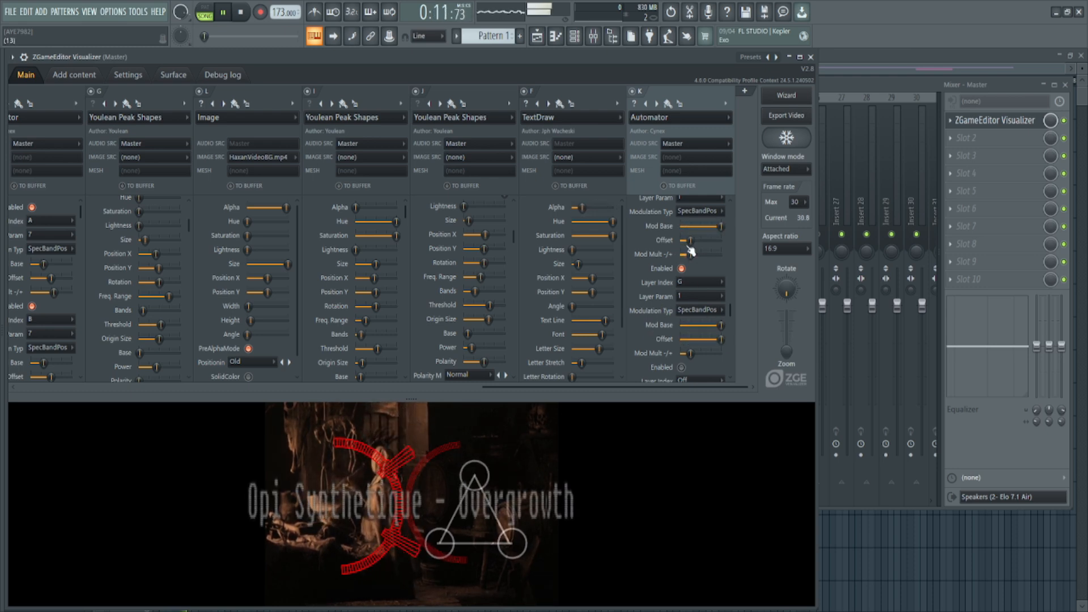
pyautogui.moveTo(689, 240); pyautogui.dragTo(721, 240)
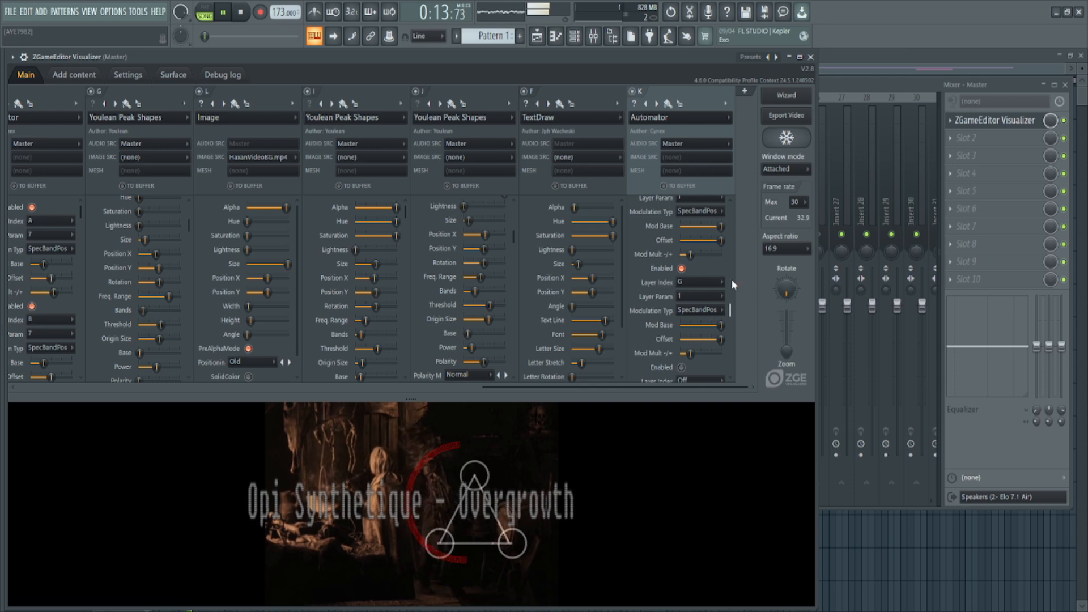
# - Try an Offset of 77% and a Mod Mult of 30% on layer K's first Automator slot, which controls layer J
pyautogui.moveTo(730, 315); pyautogui.dragTo(741, 256)
pyautogui.moveTo(682, 224); pyautogui.dragTo(725, 213)
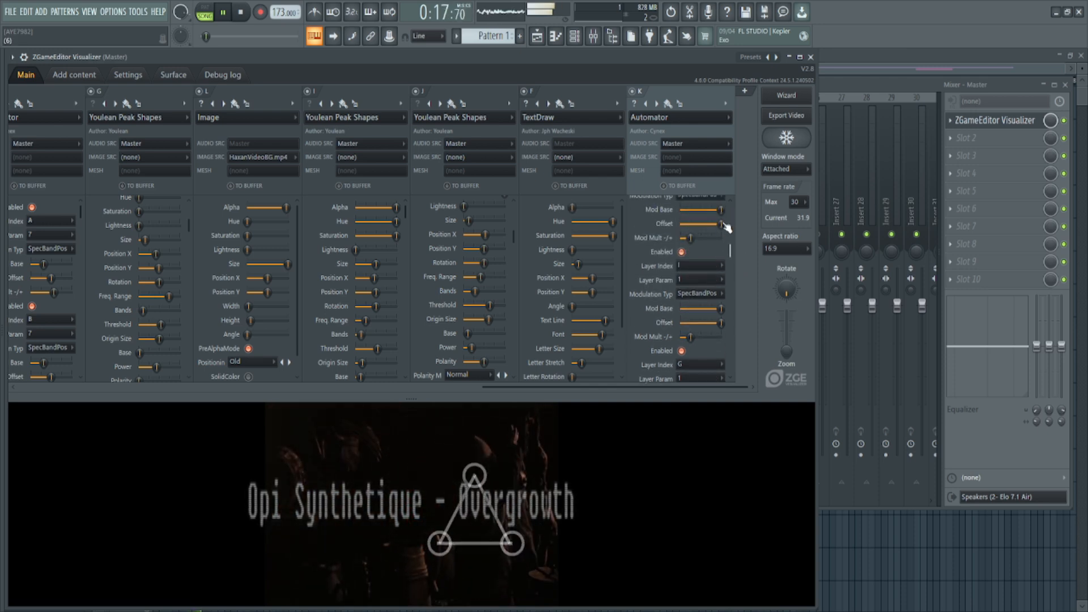
pyautogui.moveTo(732, 250)
pyautogui.mouseDown()
pyautogui.moveTo(735, 226)
pyautogui.moveTo(743, 244)
pyautogui.mouseUp()
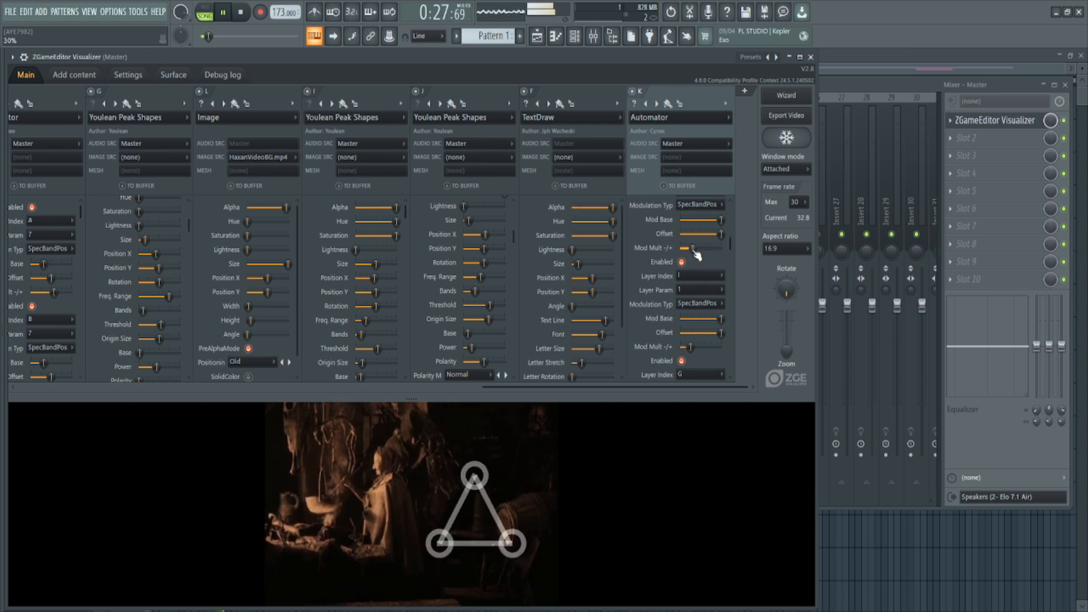
pyautogui.moveTo(720, 235)
pyautogui.mouseDown()
pyautogui.moveTo(684, 235)
pyautogui.moveTo(712, 235)
pyautogui.mouseUp()
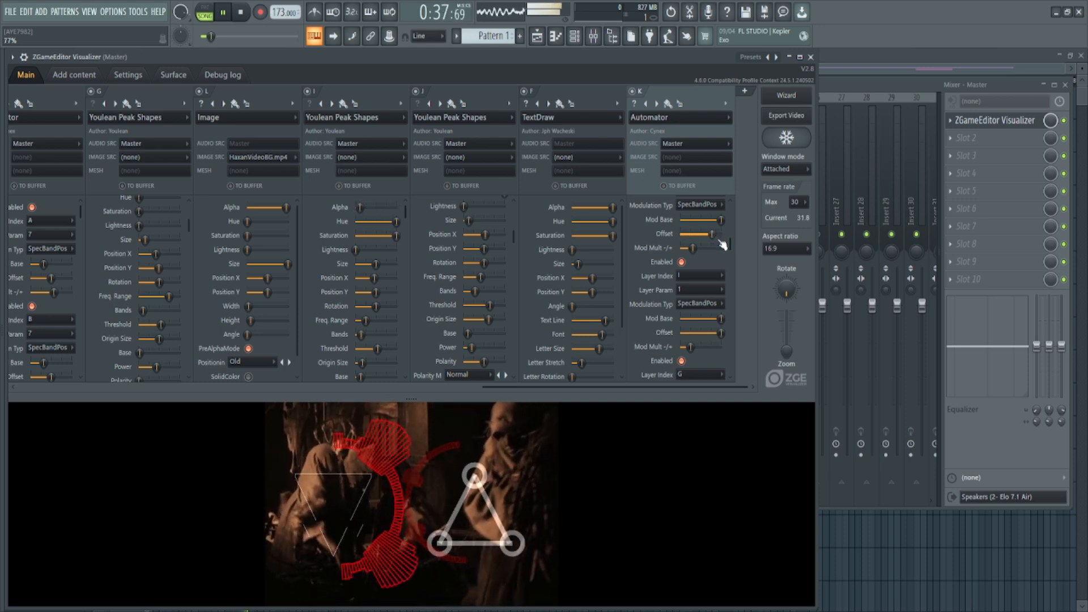
pyautogui.moveTo(712, 235); pyautogui.dragTo(738, 258)
# - Set the first Automator slot's Offset to maximum, and the Mod Mult of the first and second slots to just under half
pyautogui.moveTo(406, 213); pyautogui.dragTo(404, 382)
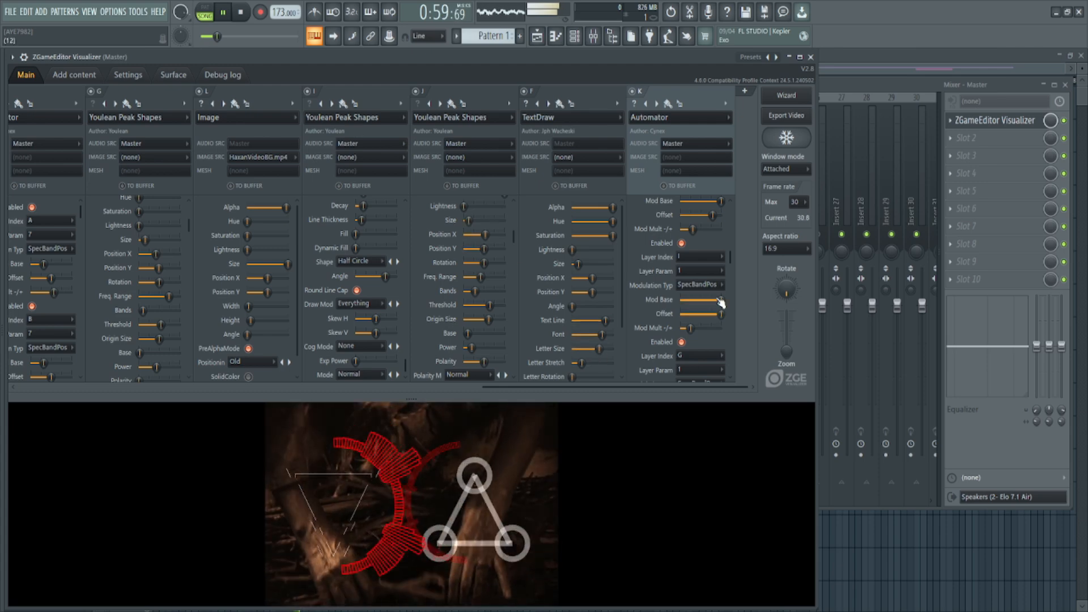
pyautogui.moveTo(730, 259)
pyautogui.mouseDown()
pyautogui.moveTo(737, 199)
pyautogui.moveTo(745, 318)
pyautogui.moveTo(752, 220)
pyautogui.moveTo(711, 267)
pyautogui.mouseUp()
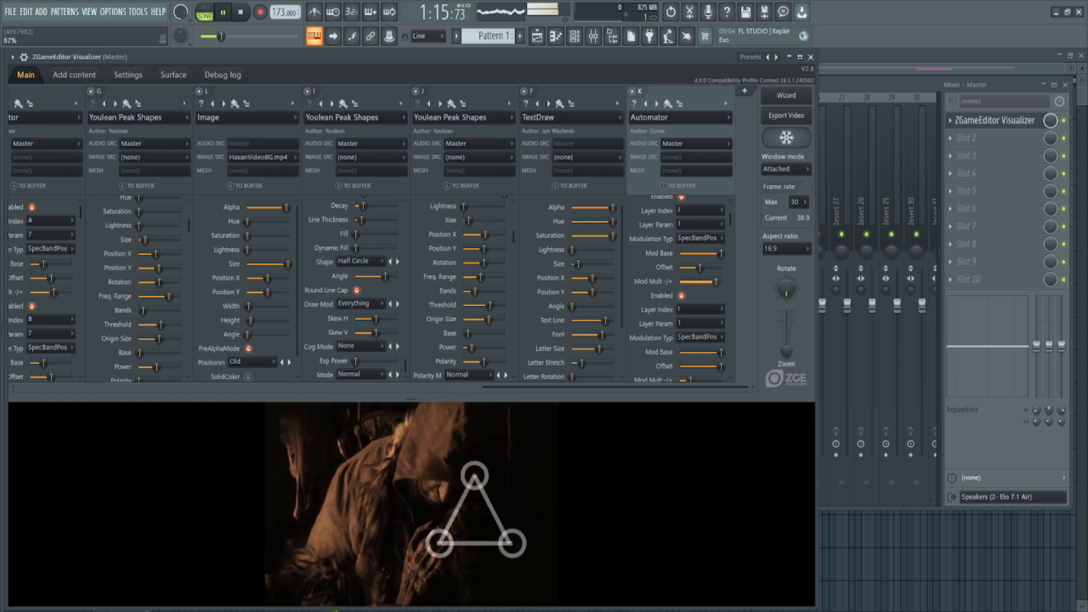
pyautogui.moveTo(699, 267); pyautogui.dragTo(699, 267)
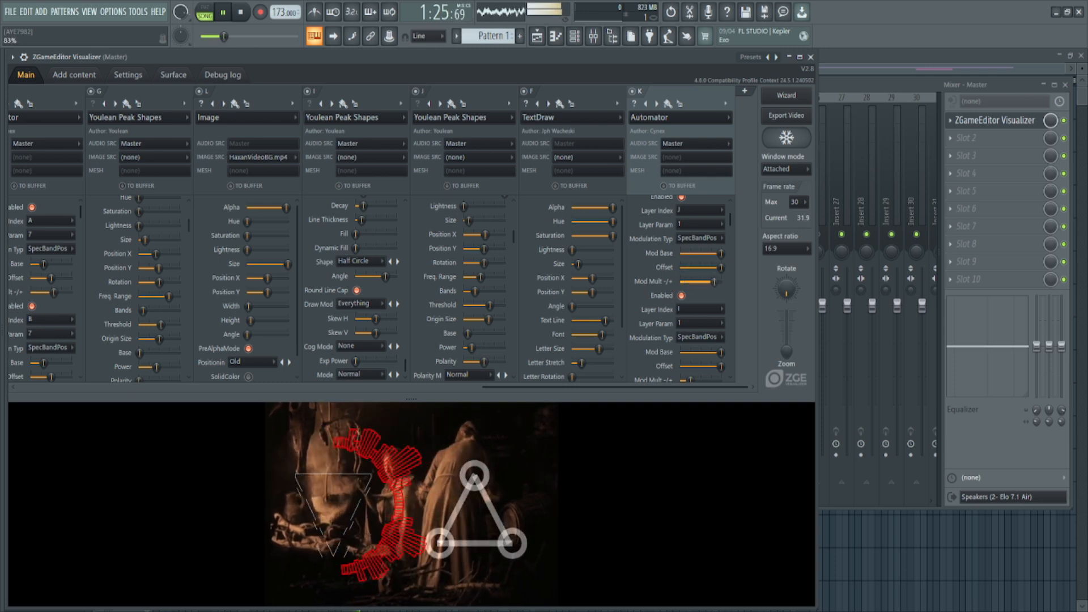
pyautogui.moveTo(707, 281); pyautogui.dragTo(713, 267)
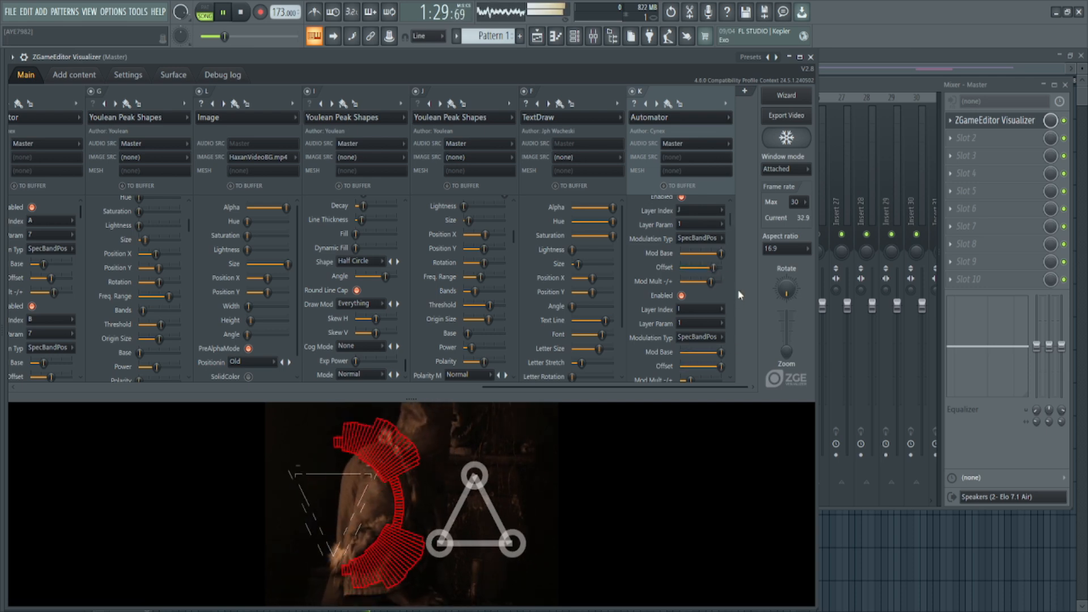
pyautogui.moveTo(732, 216); pyautogui.dragTo(734, 248)
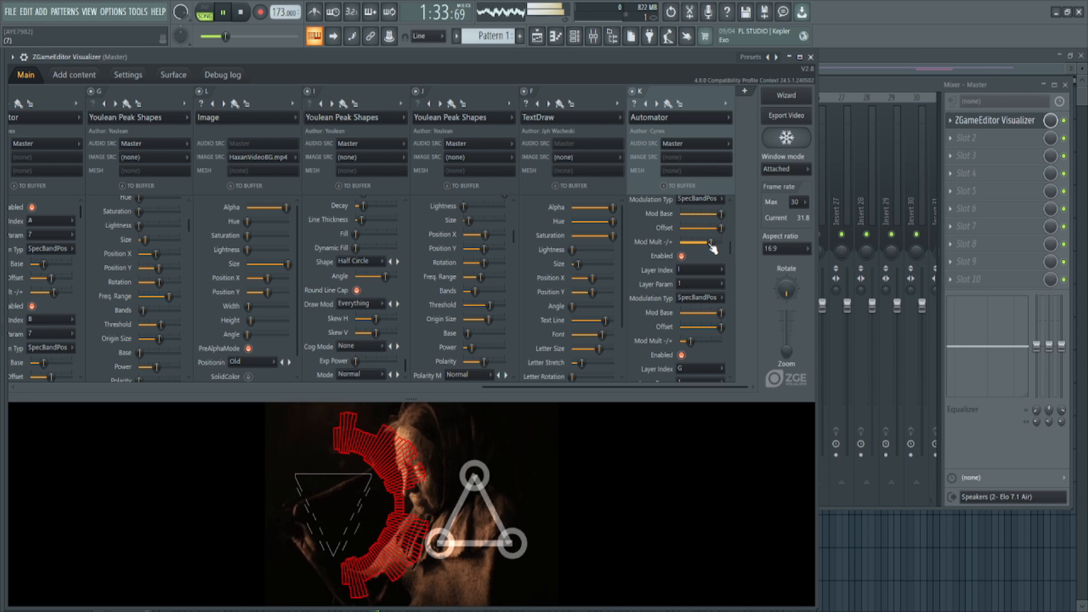
pyautogui.moveTo(711, 242); pyautogui.dragTo(697, 241)
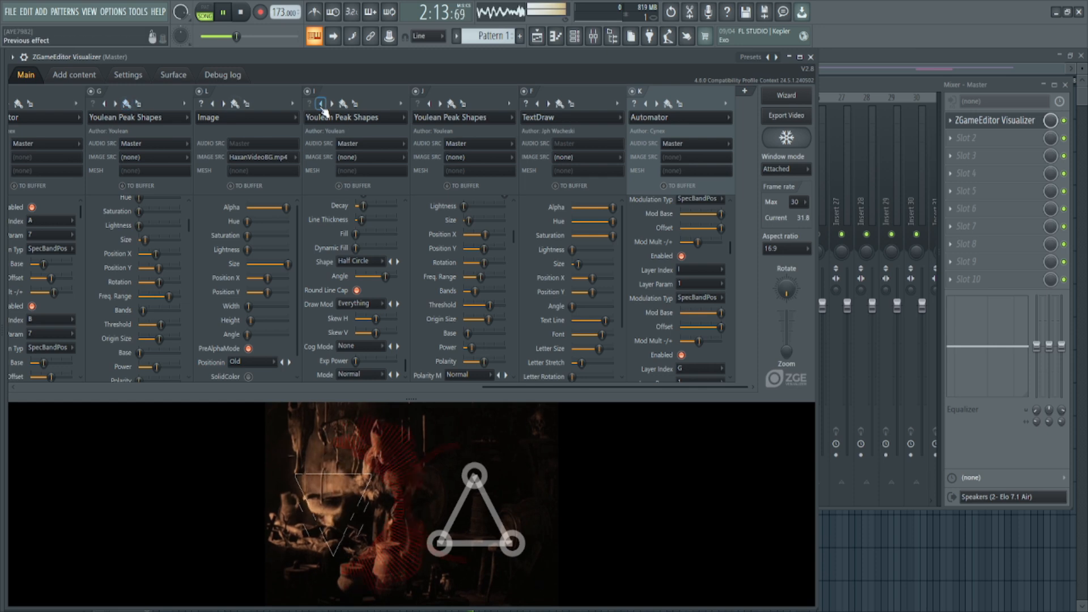
# - Raise the Lightness of layer I's peak shape to about a quarter
pyautogui.moveTo(406, 361); pyautogui.dragTo(413, 189)
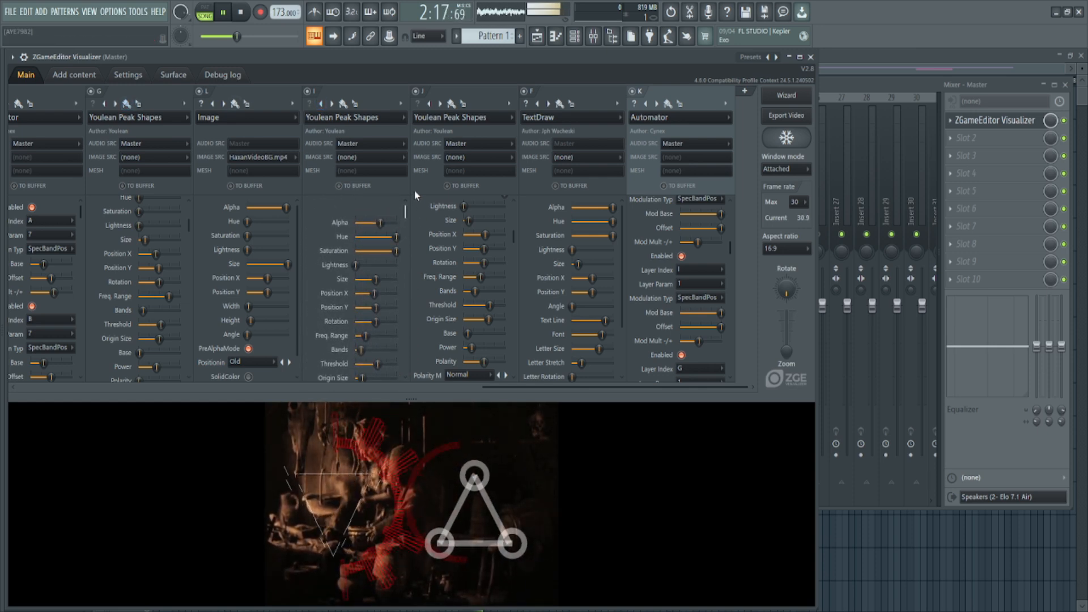
pyautogui.moveTo(356, 250); pyautogui.dragTo(367, 251)
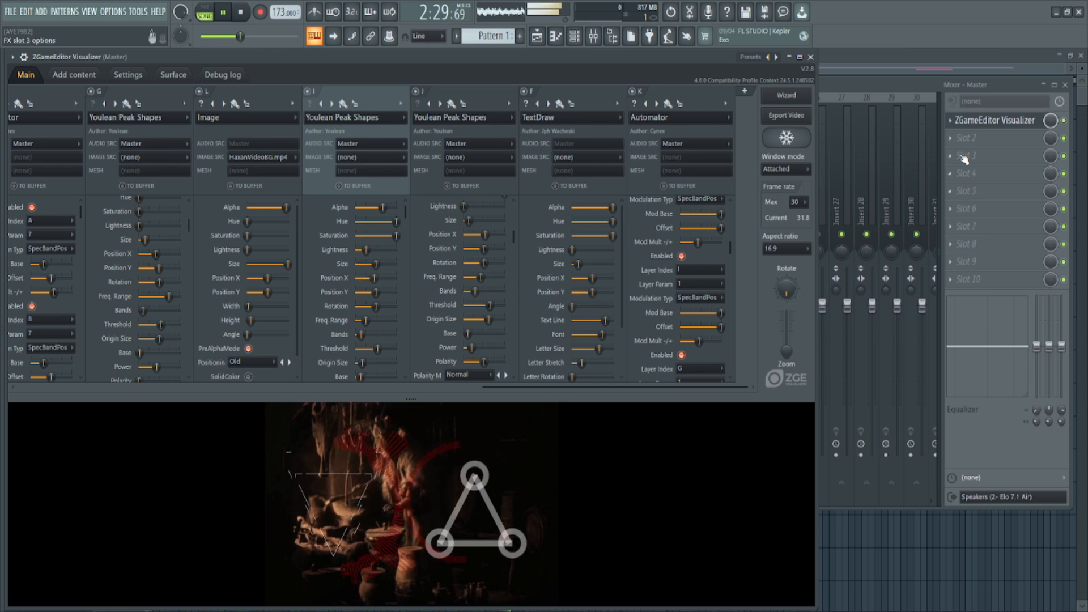
# - Enable layer K's fourth Automator slot for layer F, Layer Param 1, using SpecBandPos with maximum Mod Base and Offset and Mod Mult at 46%
pyautogui.moveTo(731, 249); pyautogui.dragTo(742, 383)
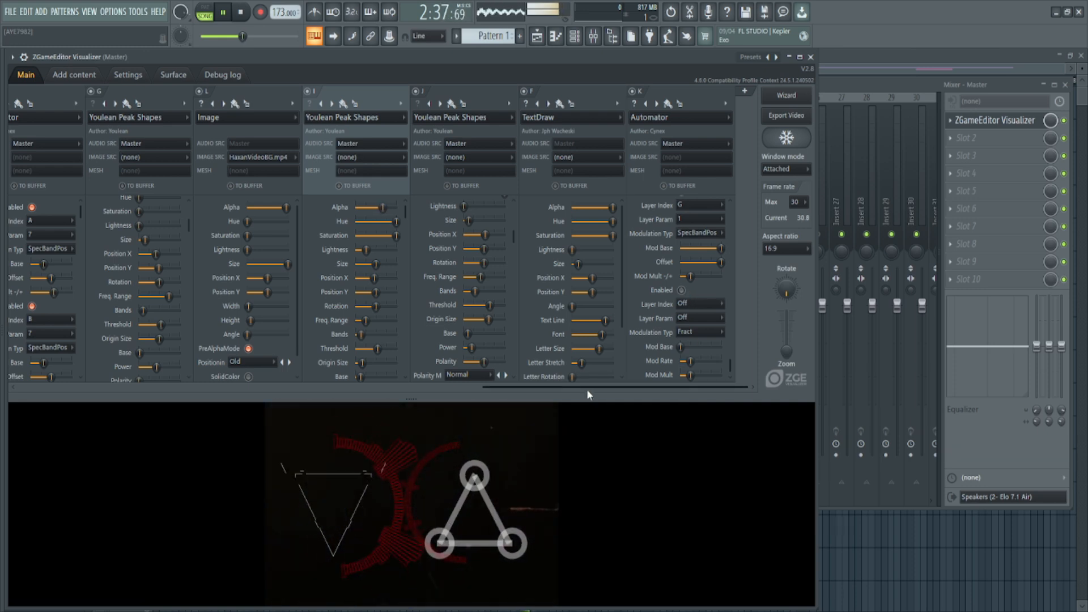
pyautogui.click(683, 290)
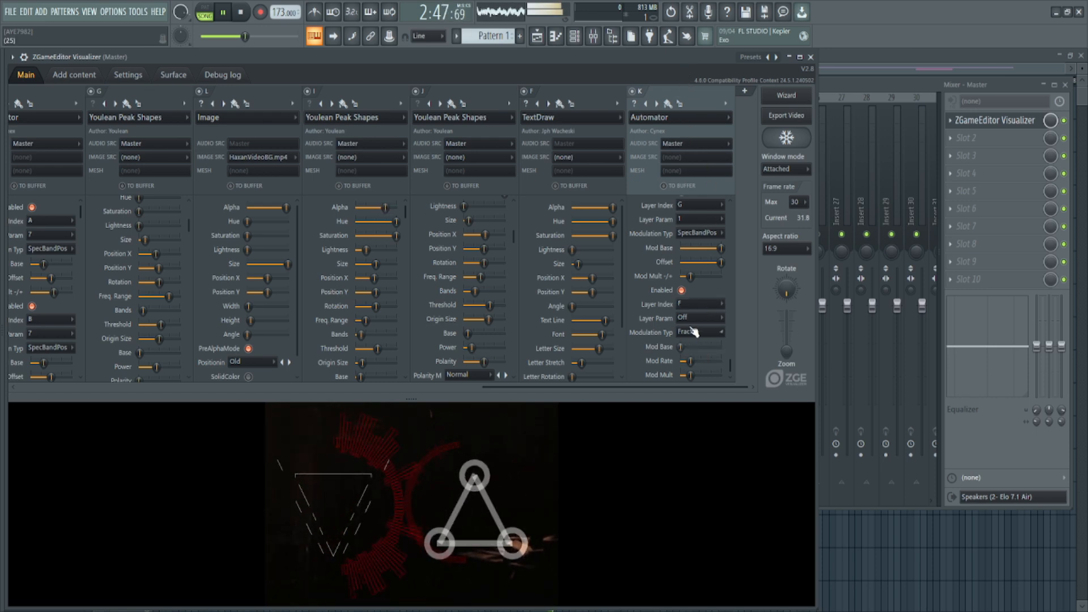
pyautogui.click(689, 249)
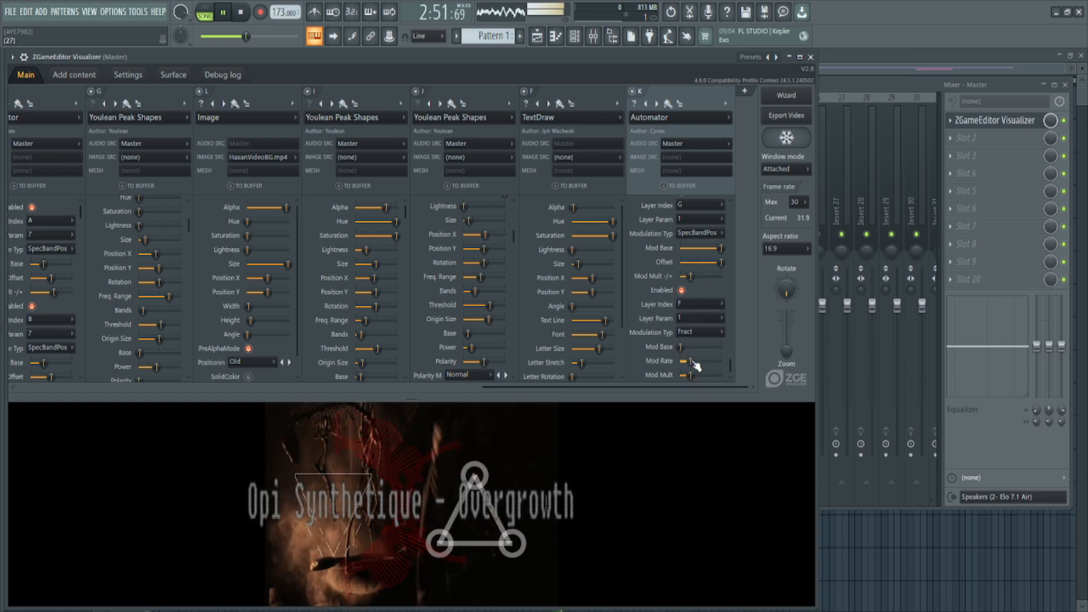
pyautogui.click(702, 408)
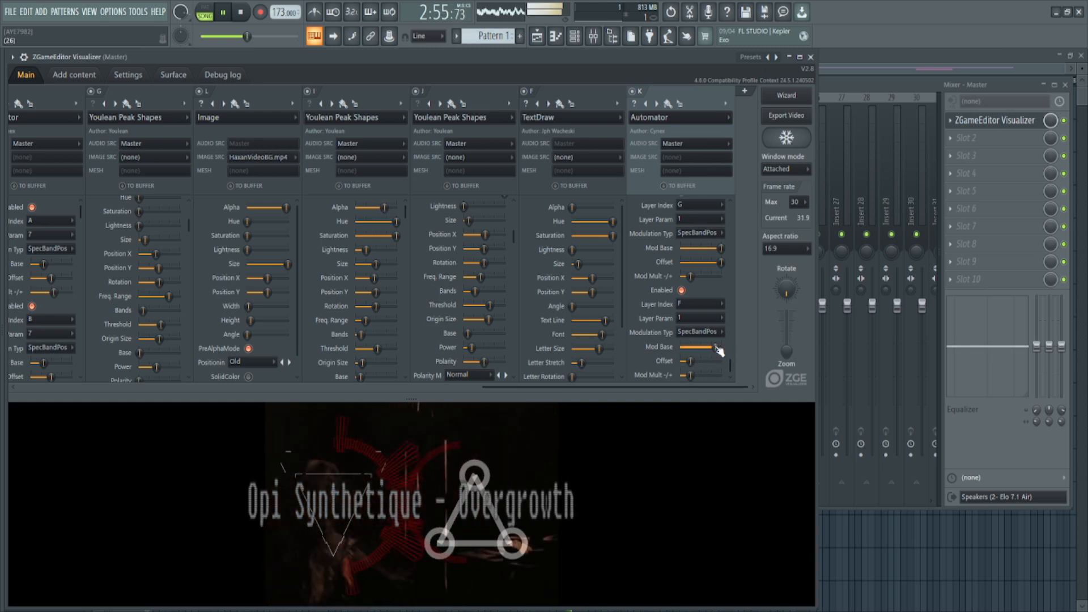
pyautogui.moveTo(690, 361)
pyautogui.mouseDown()
pyautogui.moveTo(721, 361)
pyautogui.moveTo(716, 375)
pyautogui.moveTo(699, 375)
pyautogui.mouseUp()
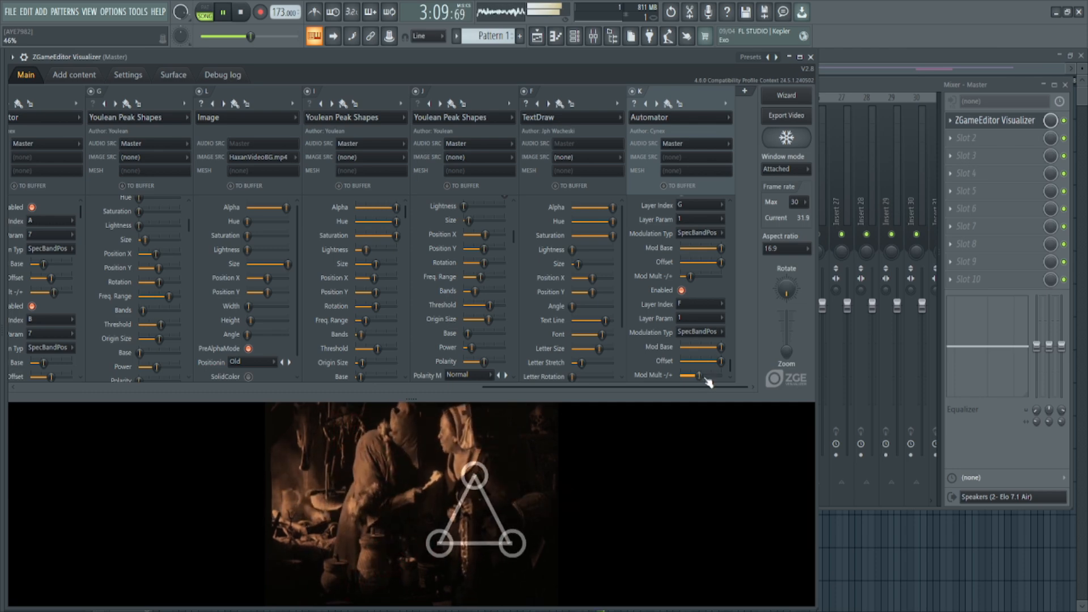
# - Widen the background video in Image layer L by setting its Width to about 18%
pyautogui.moveTo(550, 385); pyautogui.dragTo(430, 387)
pyautogui.moveTo(371, 305); pyautogui.dragTo(377, 307)
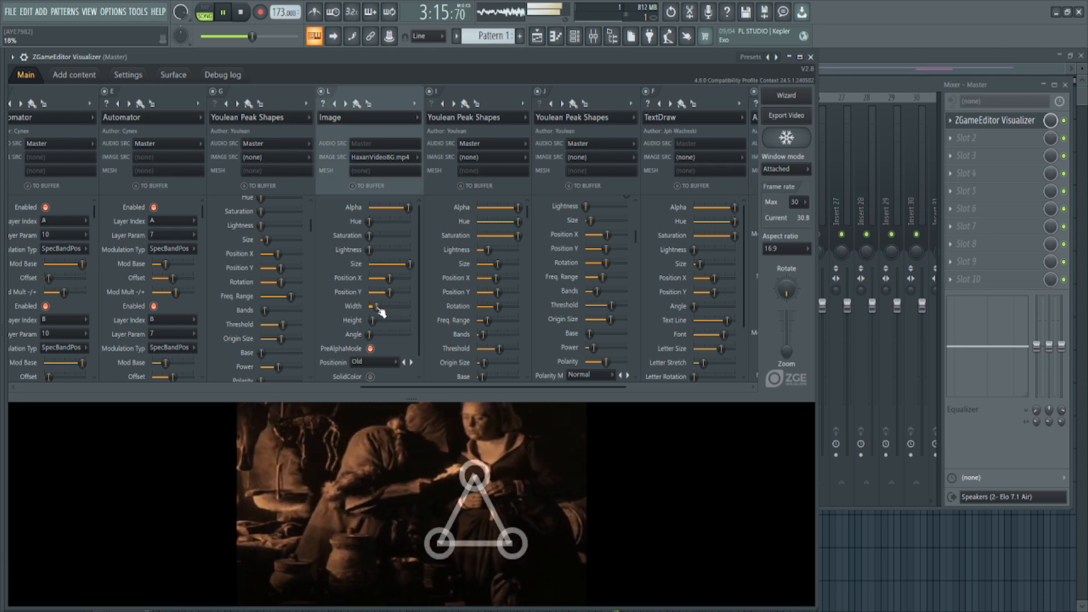
# - Add a new layer after layer K and assign the Automator effect to it
pyautogui.moveTo(526, 387); pyautogui.dragTo(753, 317)
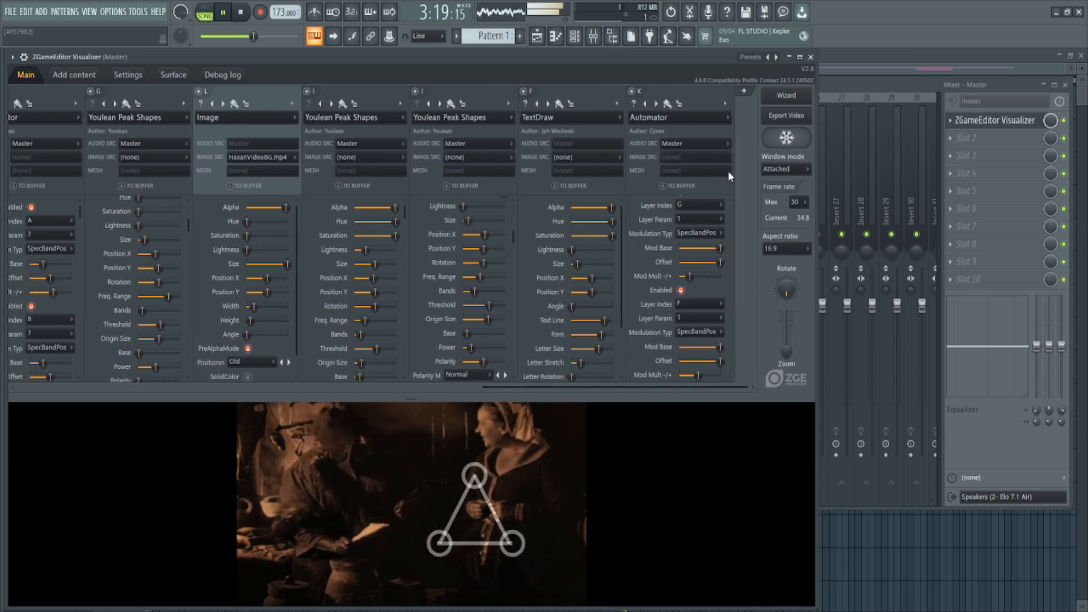
pyautogui.click(745, 92)
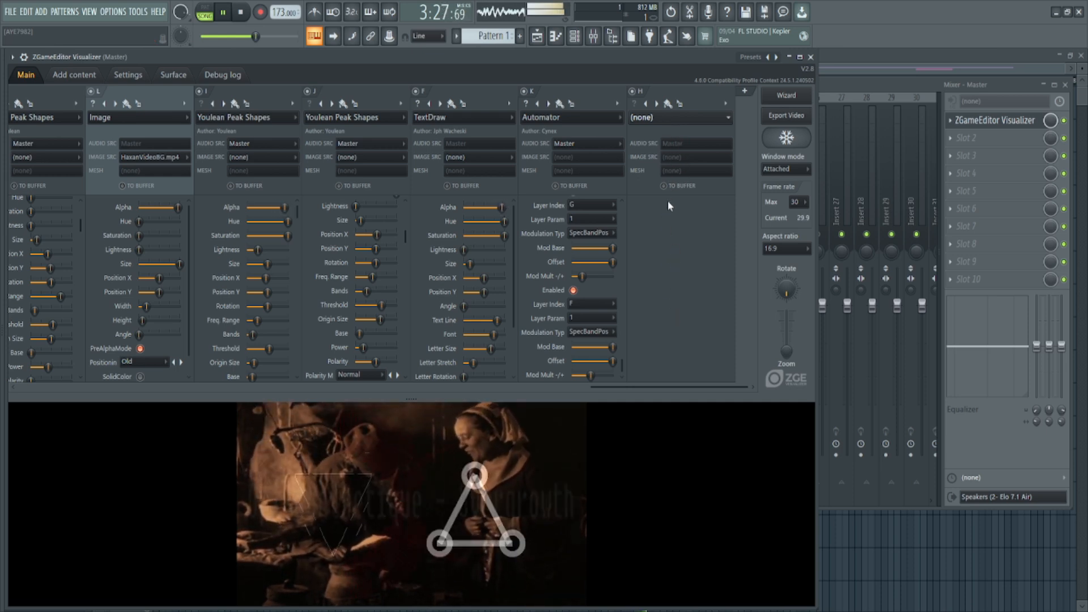
pyautogui.click(764, 250)
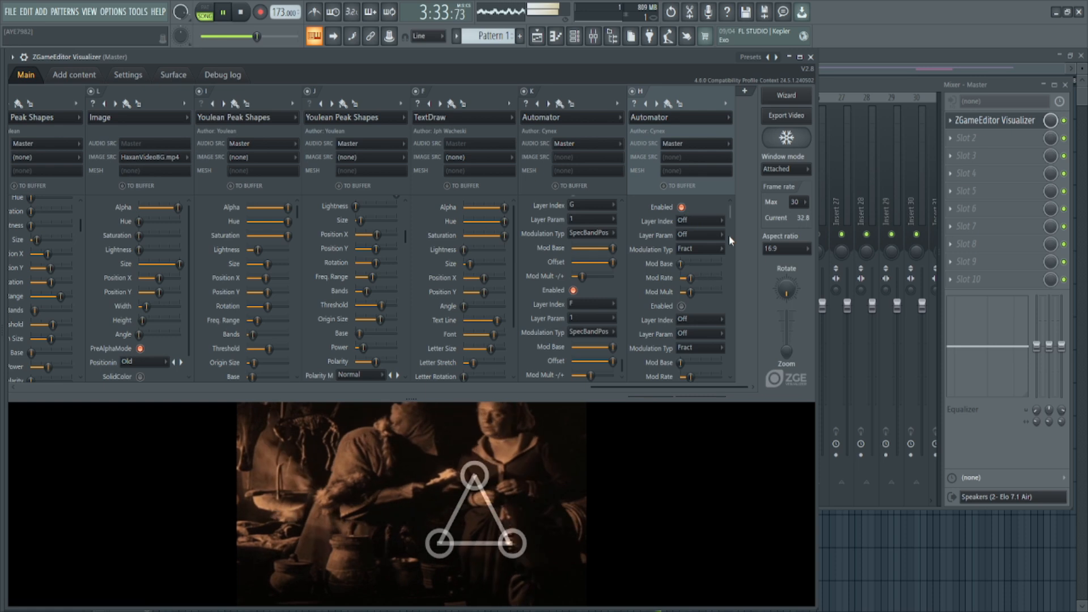
# - Point the new Automator's first three slots at layers B, A and C, enabling slots two and three and setting every Layer Param to 1
pyautogui.scroll(-2, 701, 277)
pyautogui.scroll(-1, 700, 276)
pyautogui.click(681, 272)
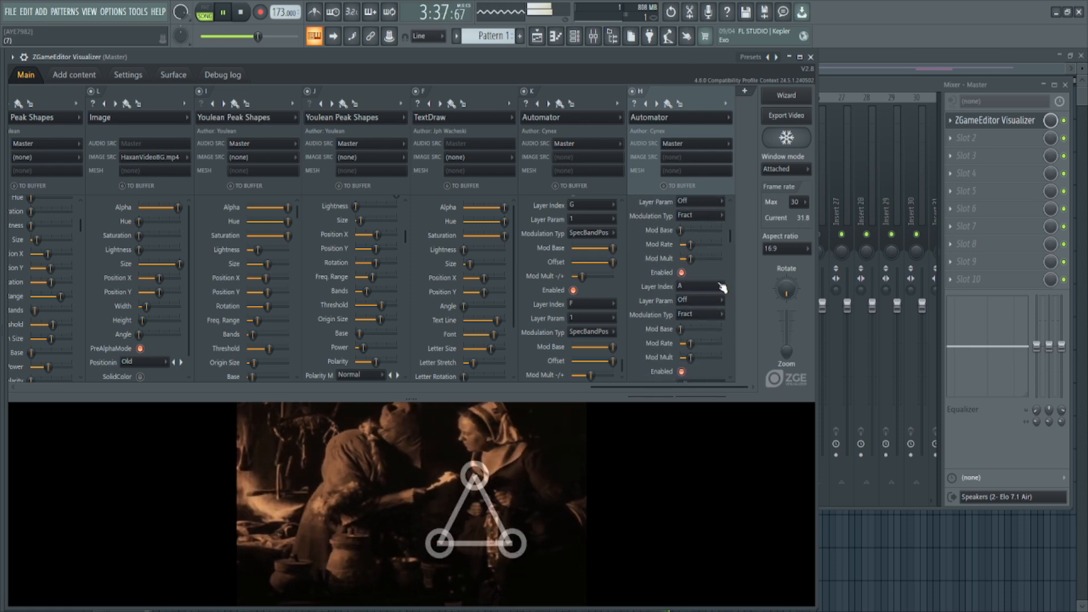
pyautogui.scroll(2, 728, 226)
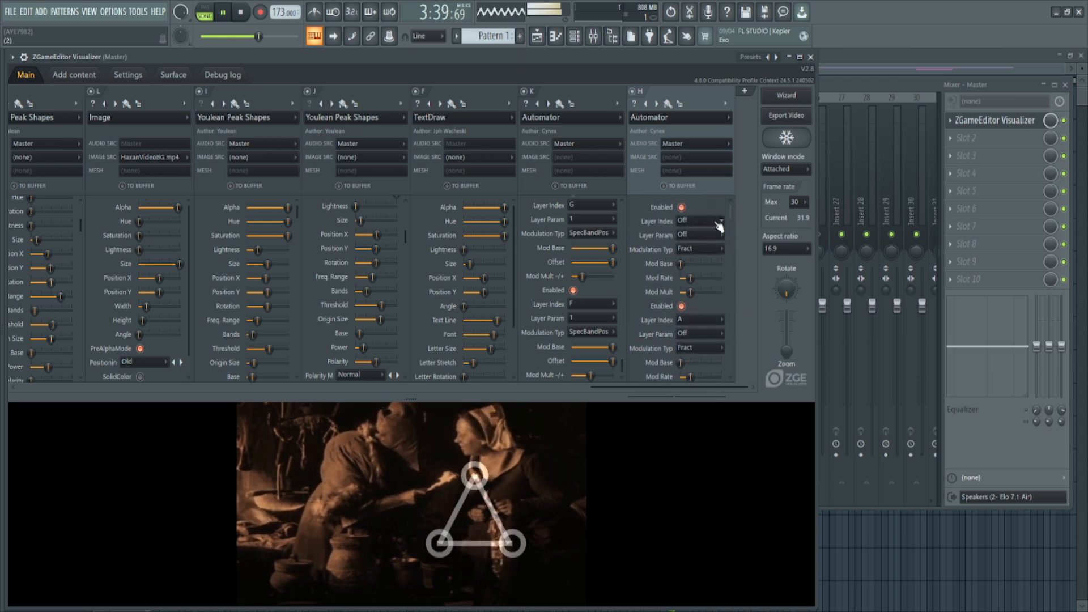
pyautogui.scroll(-8, 736, 230)
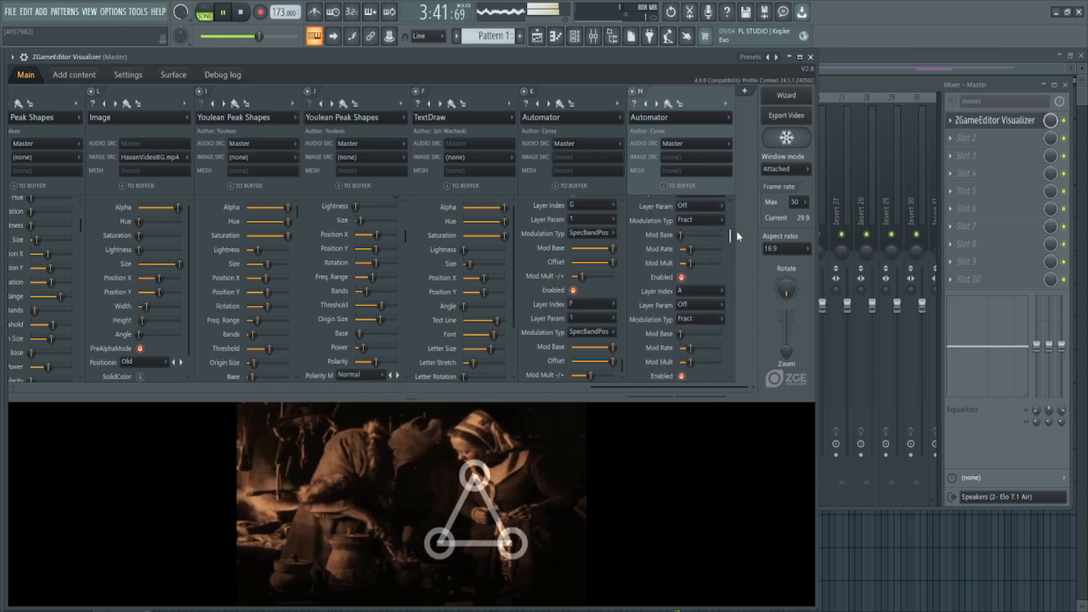
pyautogui.click(689, 47)
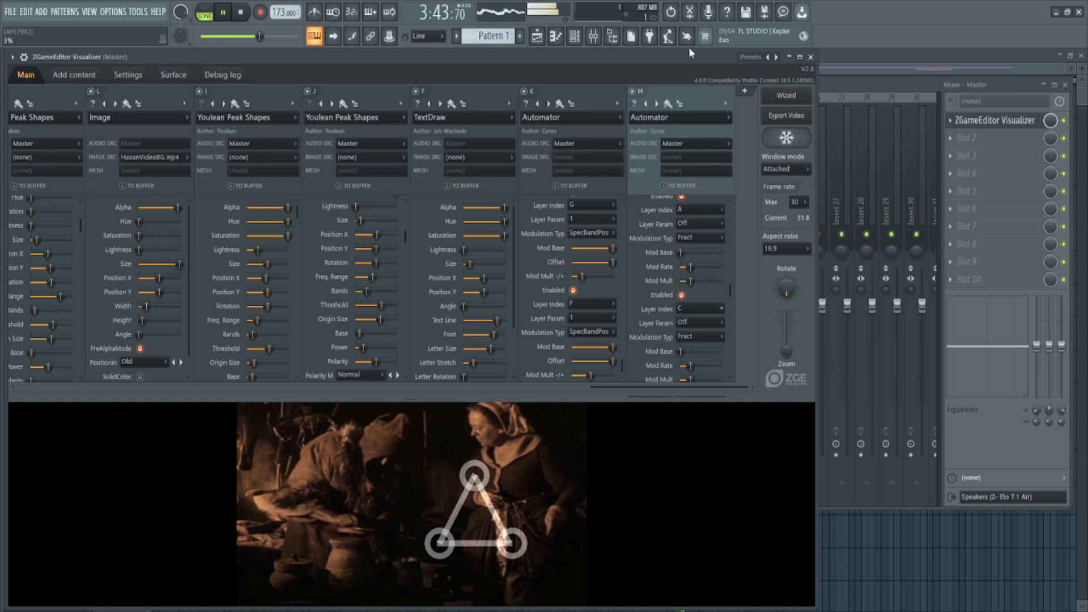
pyautogui.click(691, 246)
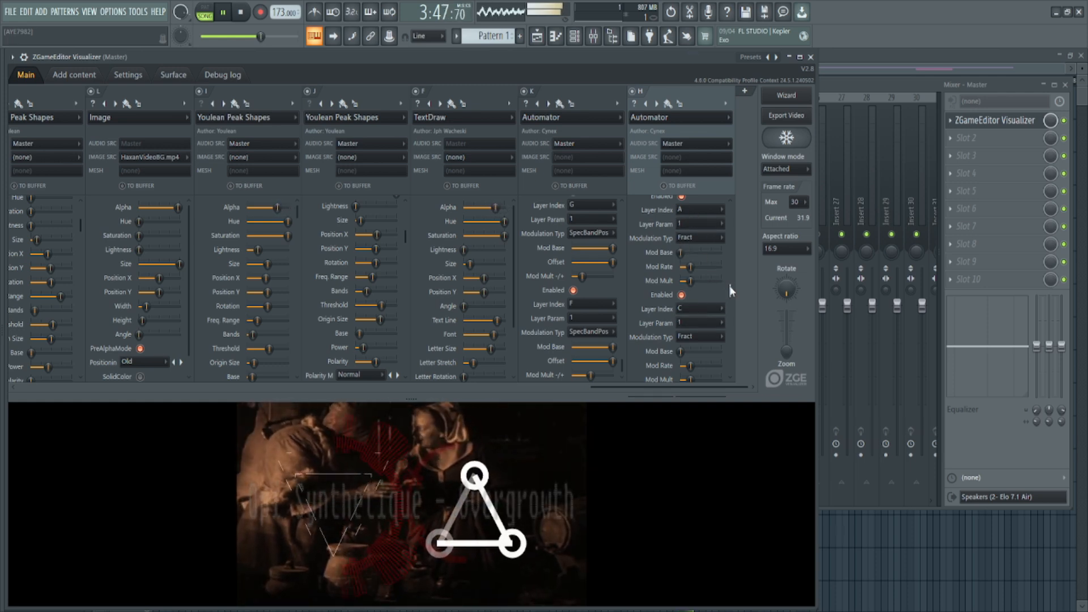
pyautogui.scroll(8, 731, 291)
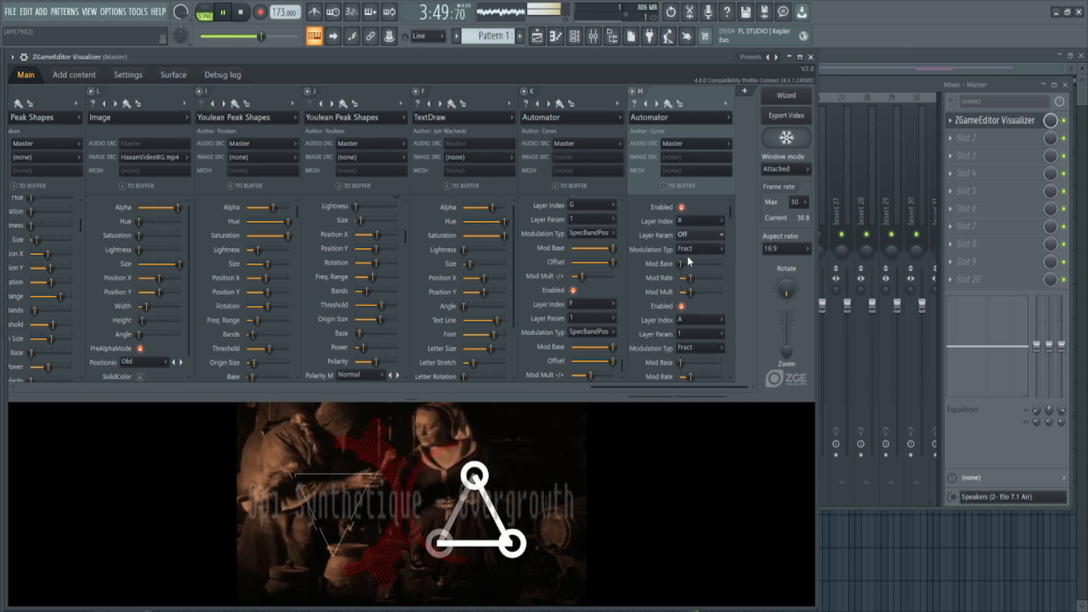
# - Set layer H's first two Automator slots to SpecBandPos with maximum Mod Base and Offset and a low Mod Mult of about 10%
pyautogui.scroll(-3, 733, 239)
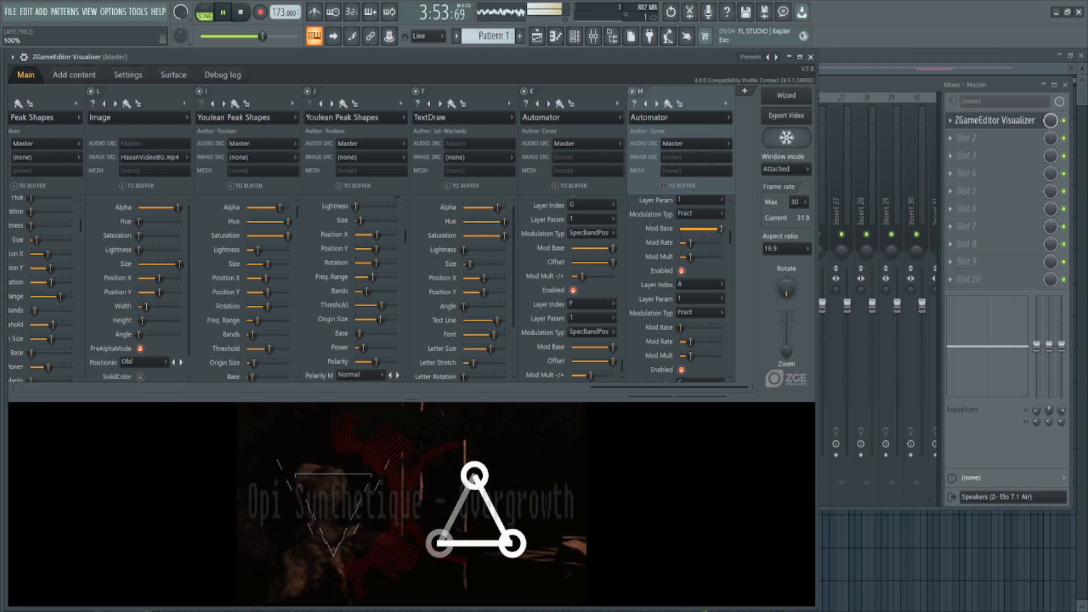
pyautogui.moveTo(680, 328); pyautogui.dragTo(721, 327)
pyautogui.click(697, 397)
pyautogui.click(700, 214)
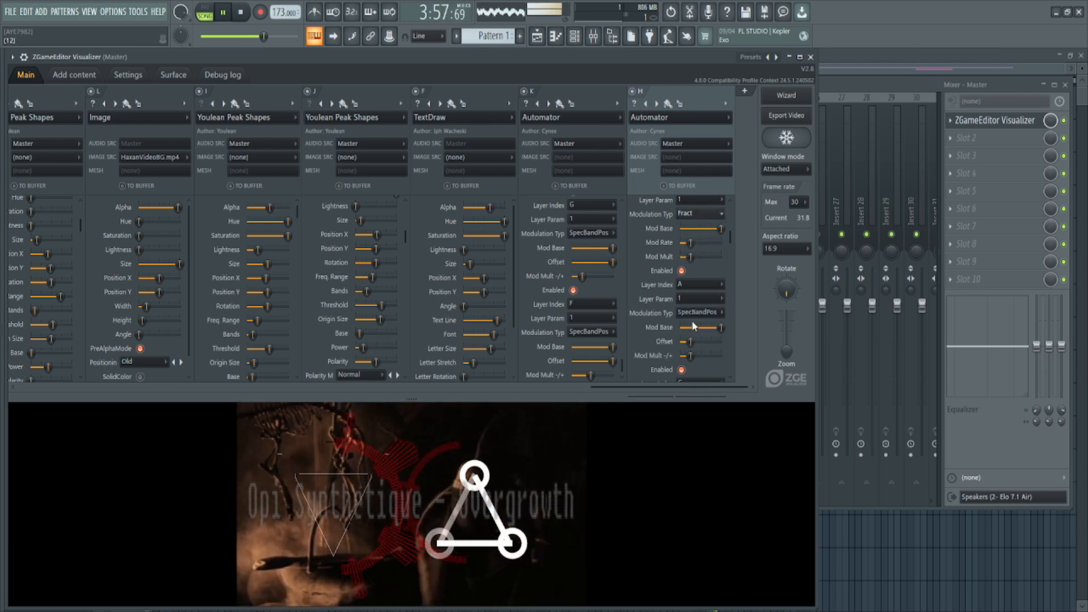
pyautogui.click(696, 293)
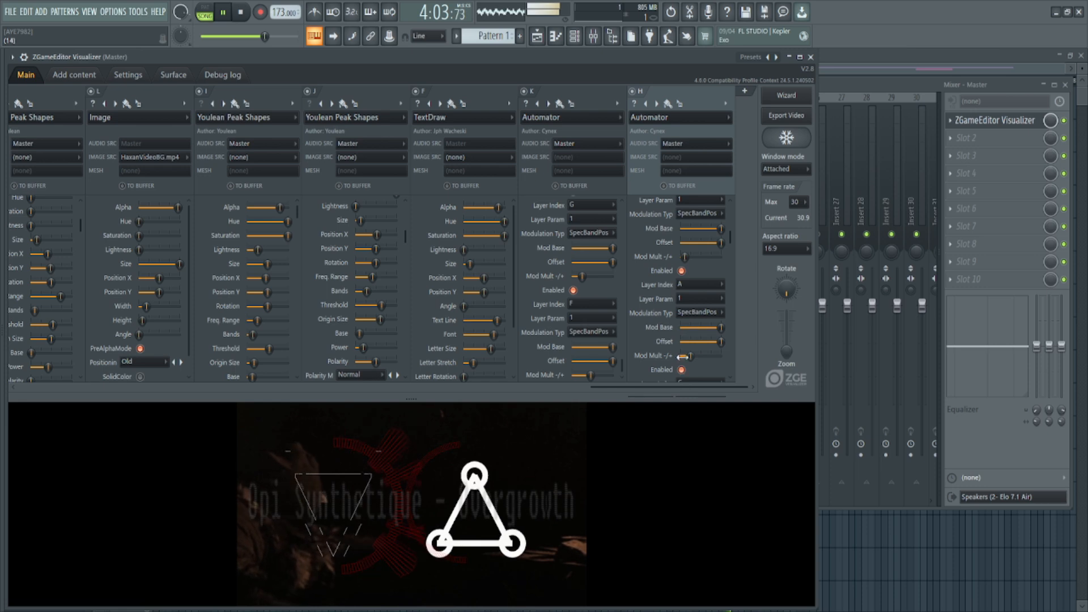
# - Set layer H's third Automator slot to SpecBandPos with maximum Mod Base and Offset and the same low Mod Mult
pyautogui.moveTo(730, 238); pyautogui.dragTo(735, 299)
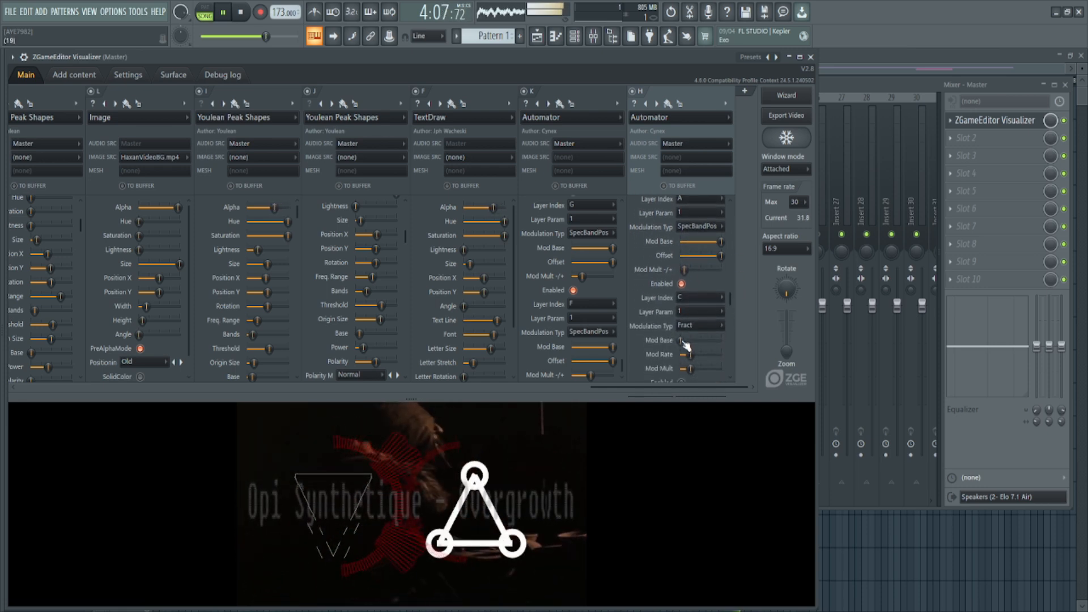
pyautogui.click(694, 403)
pyautogui.moveTo(681, 340); pyautogui.dragTo(721, 340)
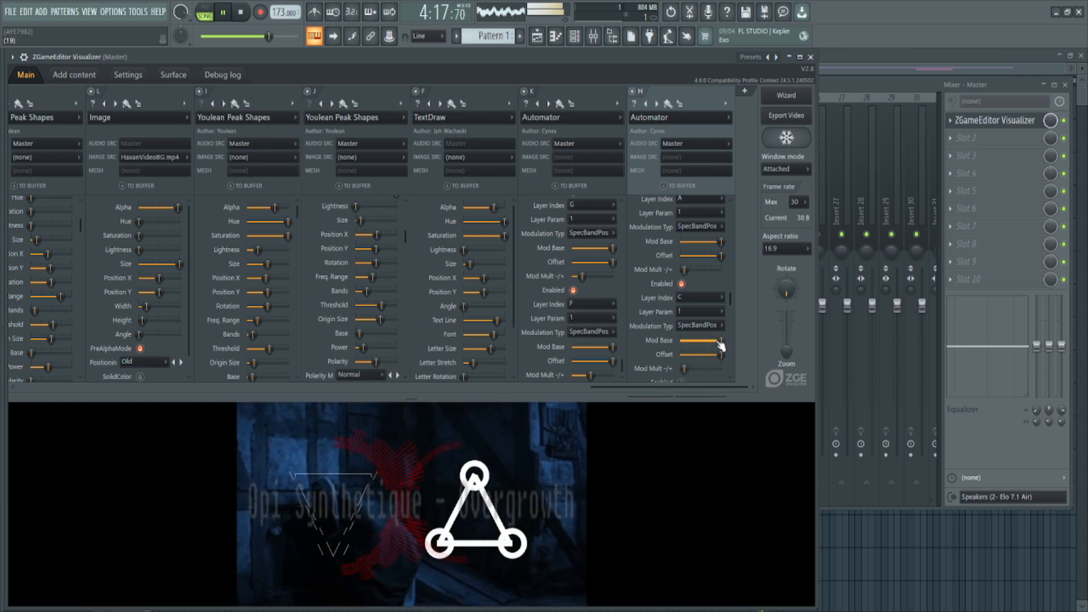
# - Restart the song from the beginning and reopen the ZGameEditor Visualizer on the Master track to review the animated video
pyautogui.click(844, 70)
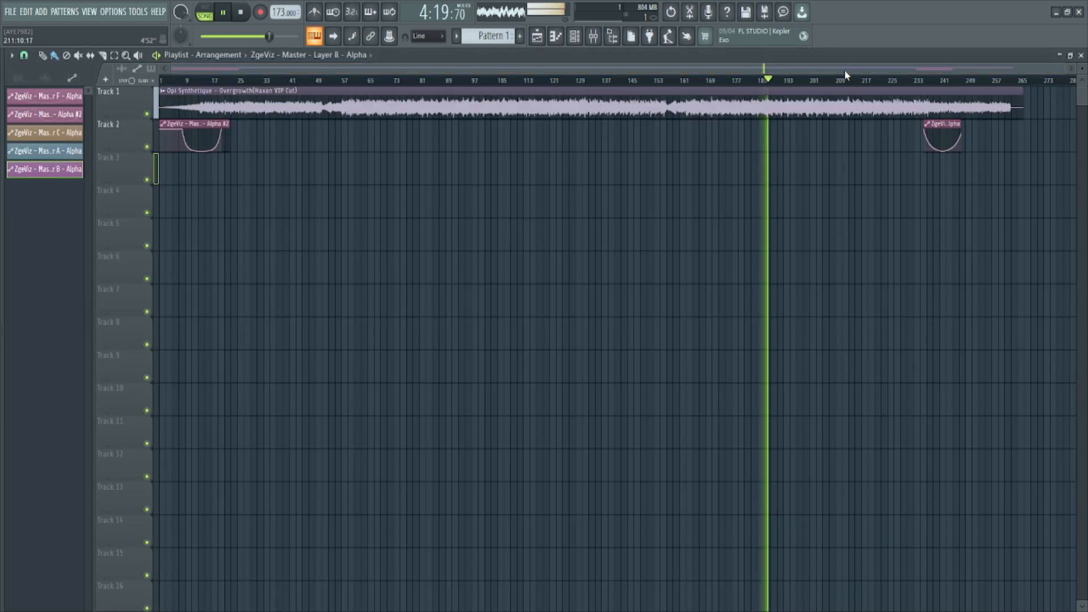
pyautogui.press('space')
pyautogui.press('space')
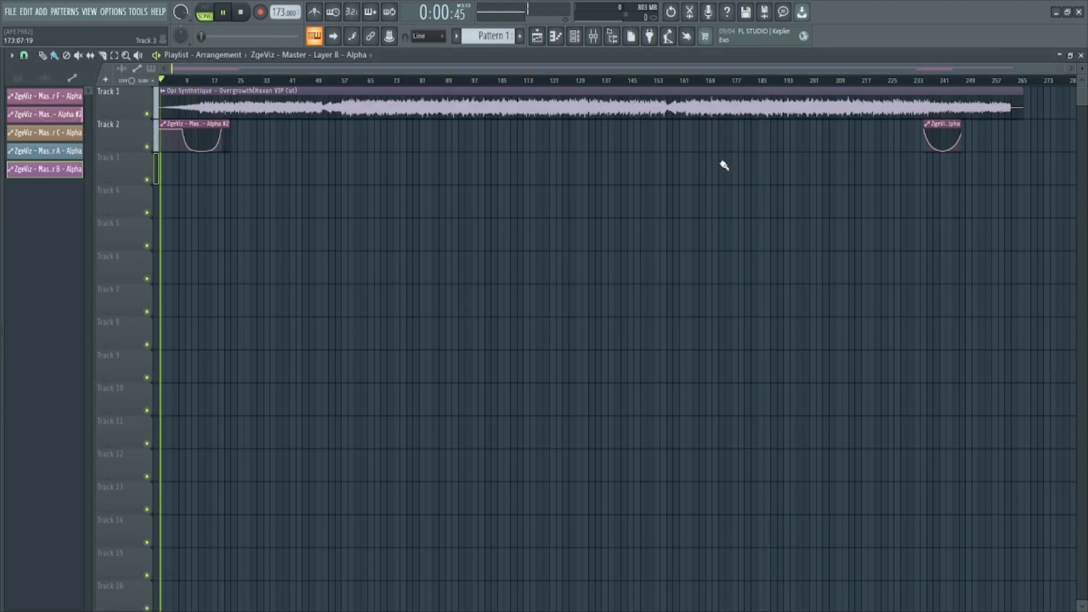
pyautogui.press('F9')
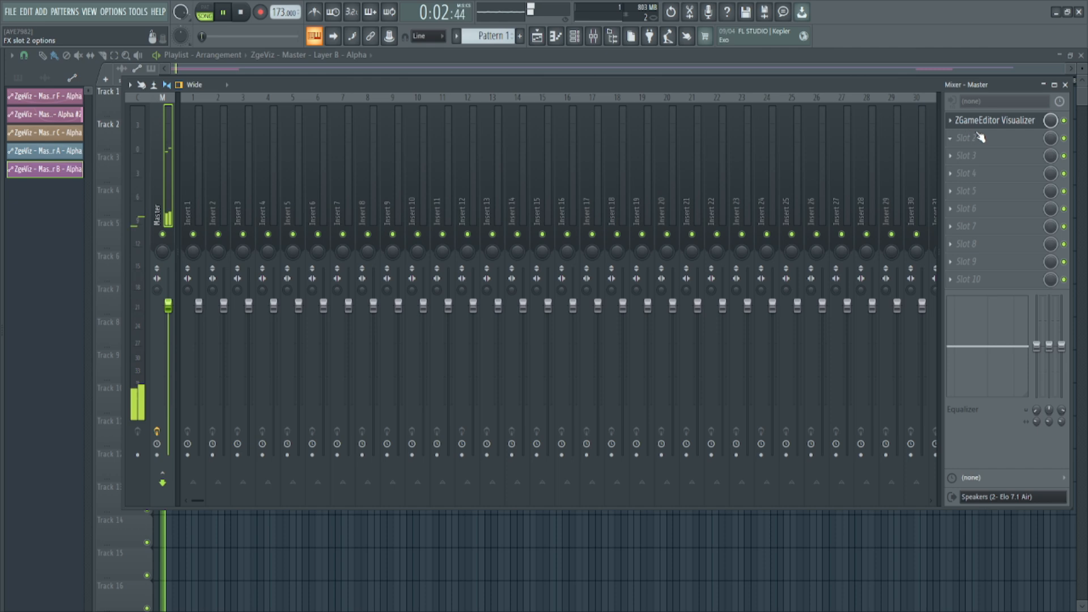
pyautogui.click(994, 121)
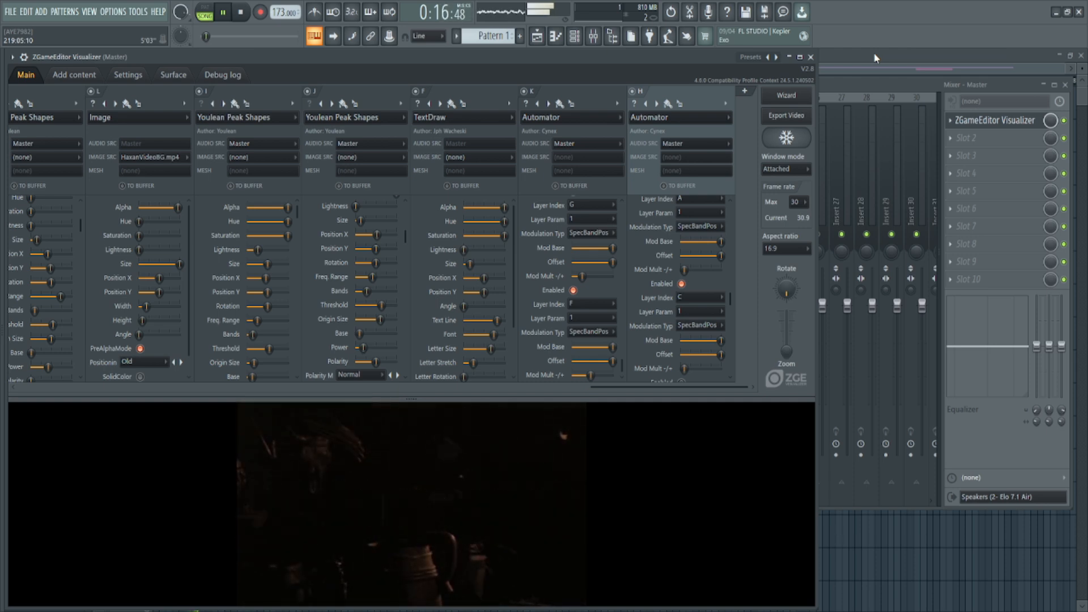
# - Stop playback, return to the playlist and delete both alpha automation clips from Track 2
pyautogui.moveTo(729, 301); pyautogui.dragTo(744, 188)
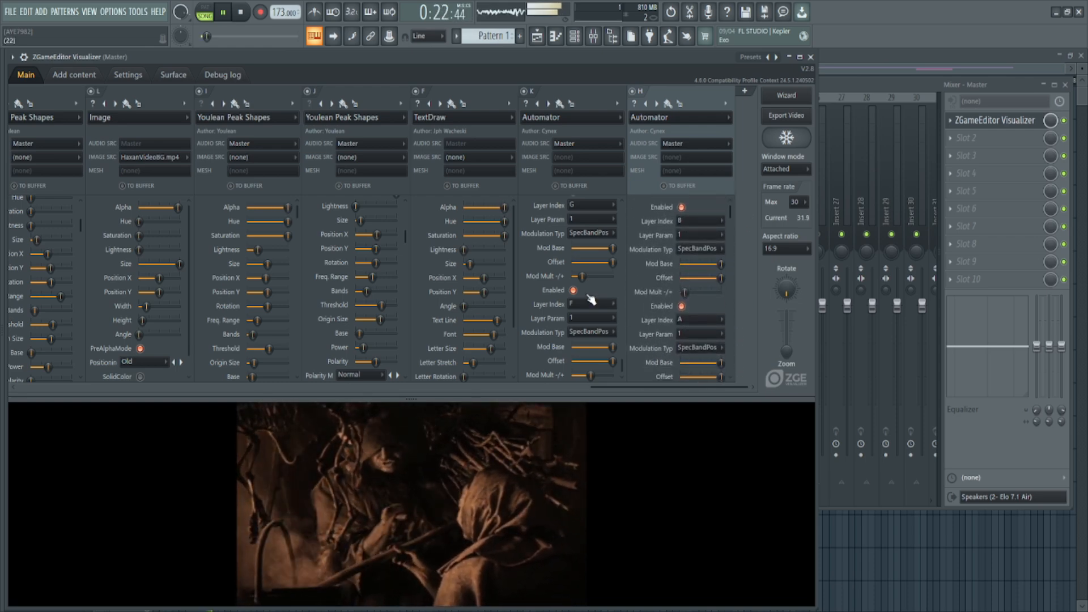
pyautogui.press('space')
pyautogui.click(844, 51)
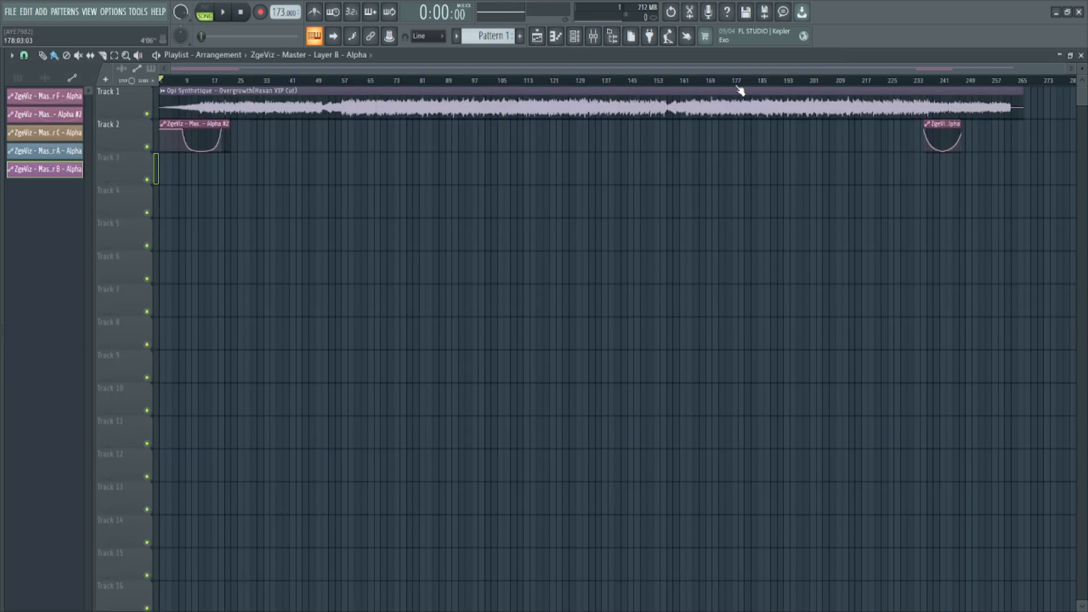
pyautogui.rightClick(210, 123)
pyautogui.rightClick(942, 123)
# - Play the song from the start and reopen the ZGameEditor Visualizer on the Master track to review the layers without those clips
pyautogui.press('space')
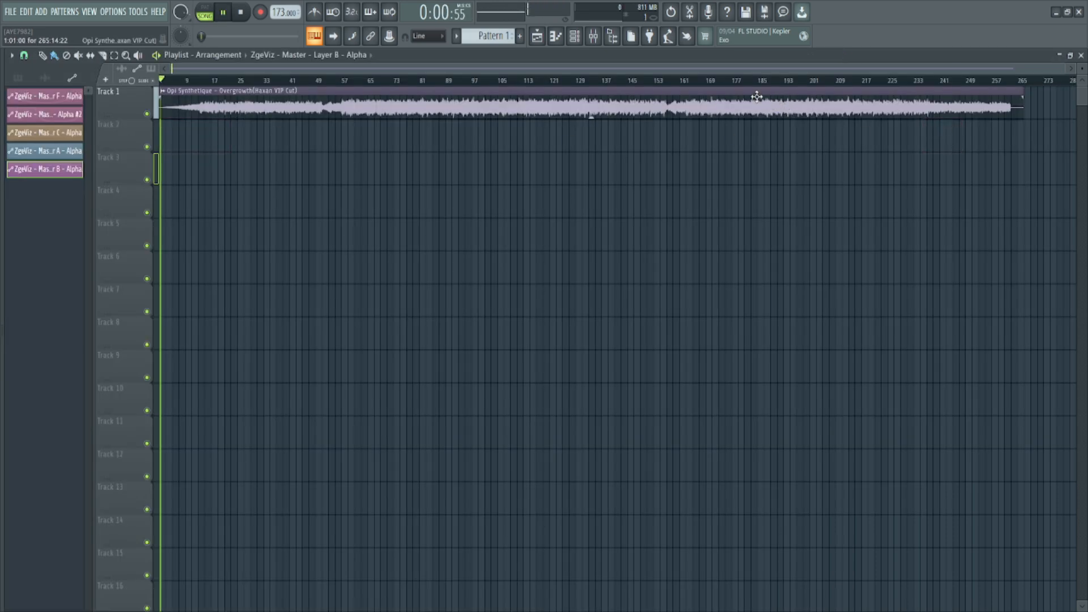
pyautogui.press('F9')
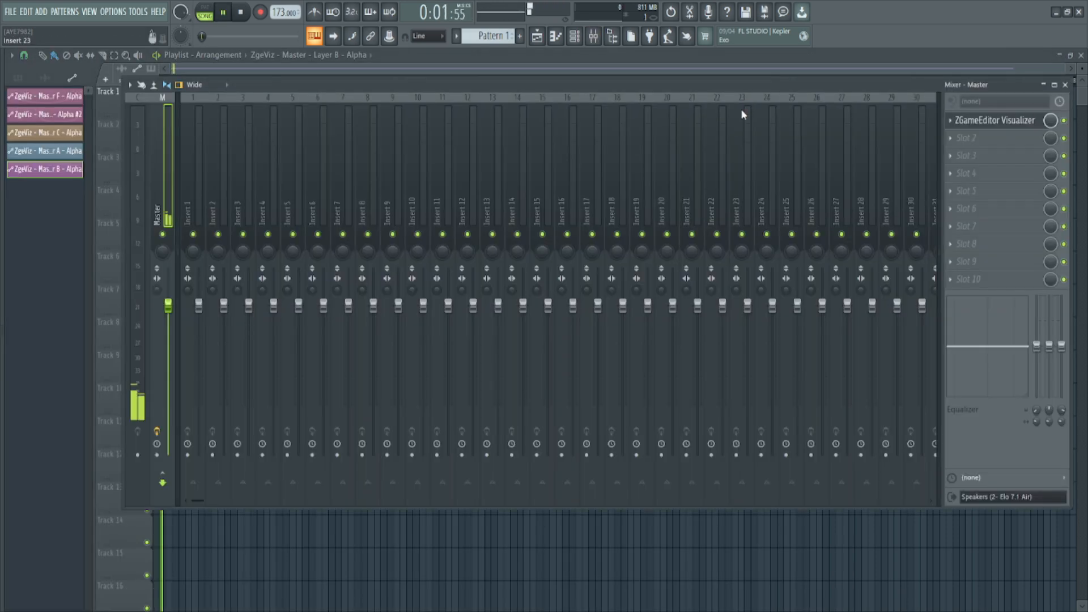
pyautogui.click(995, 120)
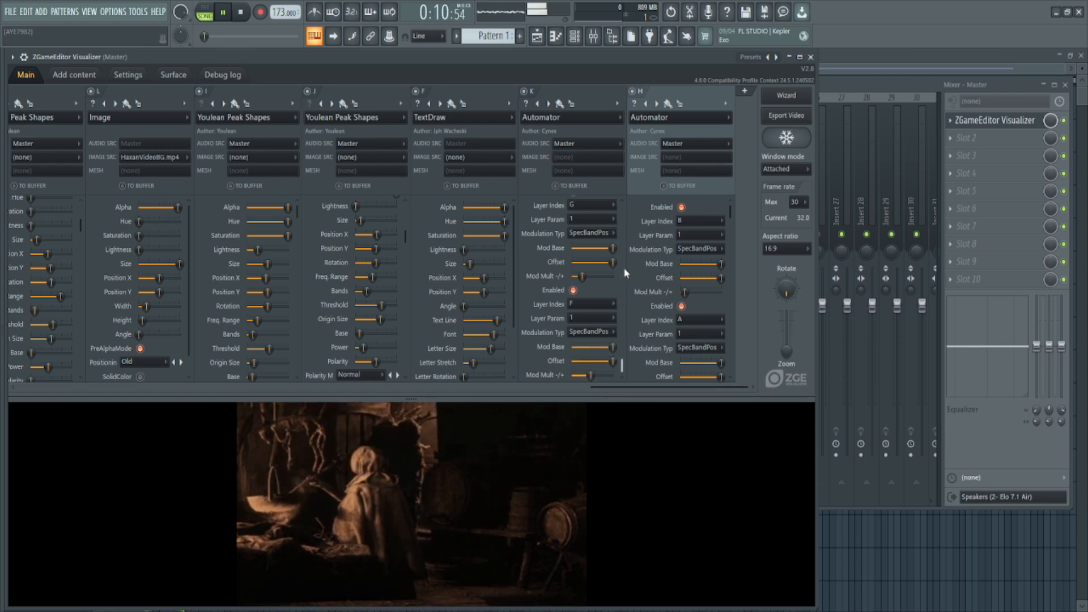
pyautogui.moveTo(515, 261)
pyautogui.mouseDown()
pyautogui.moveTo(515, 333)
pyautogui.moveTo(519, 246)
pyautogui.moveTo(530, 264)
pyautogui.mouseUp()
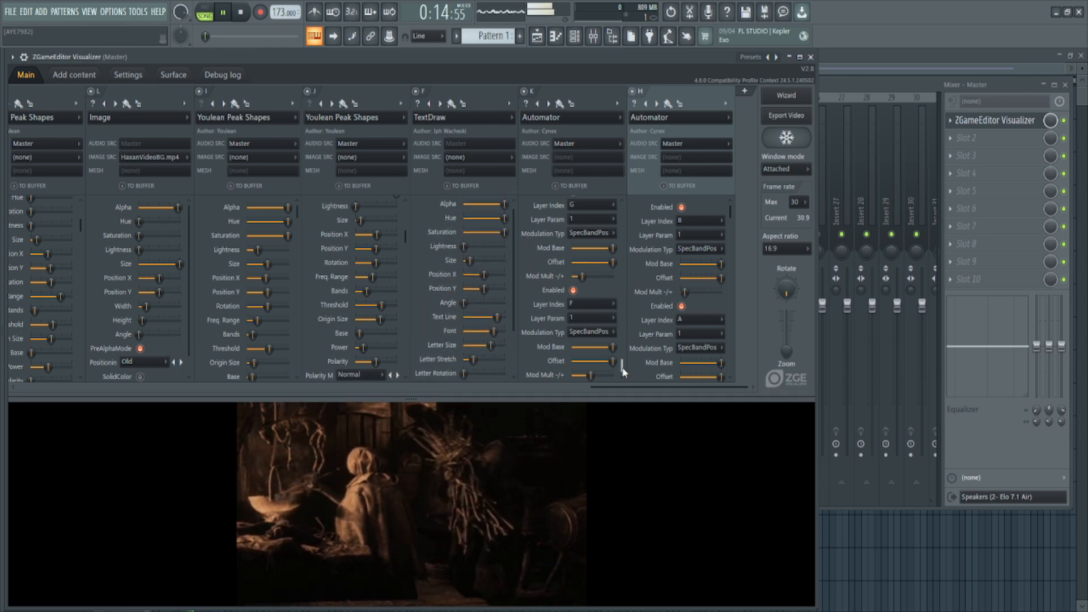
# - Lower the Mod Base and slightly raise the Mod Mult of layer K's slot for layer F while the song plays
pyautogui.moveTo(597, 371); pyautogui.dragTo(582, 379)
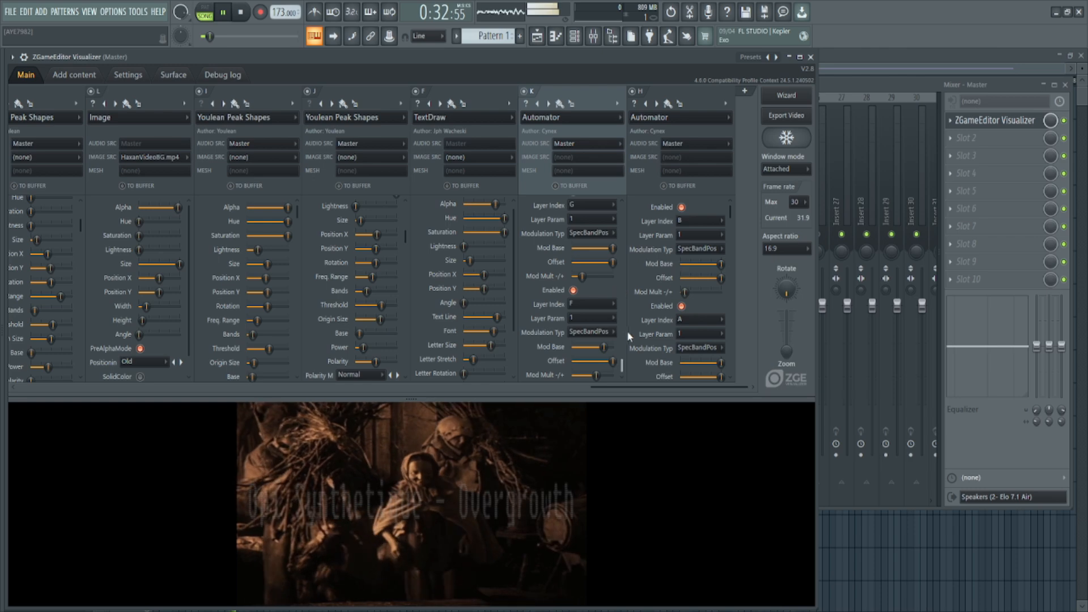
pyautogui.scroll(1, 622, 358)
pyautogui.moveTo(621, 354); pyautogui.dragTo(641, 382)
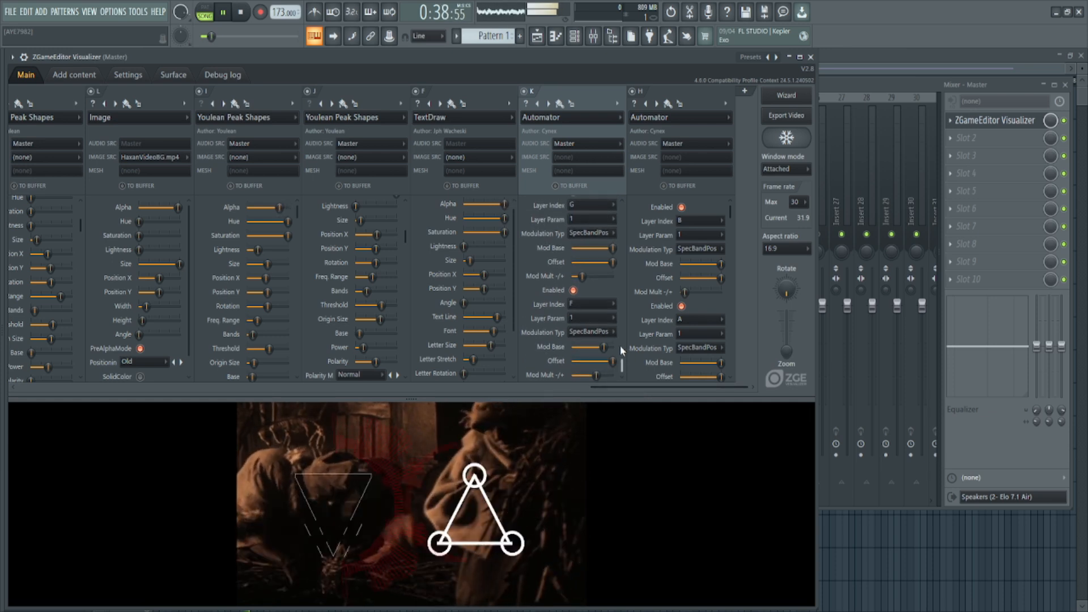
pyautogui.moveTo(603, 347); pyautogui.dragTo(600, 346)
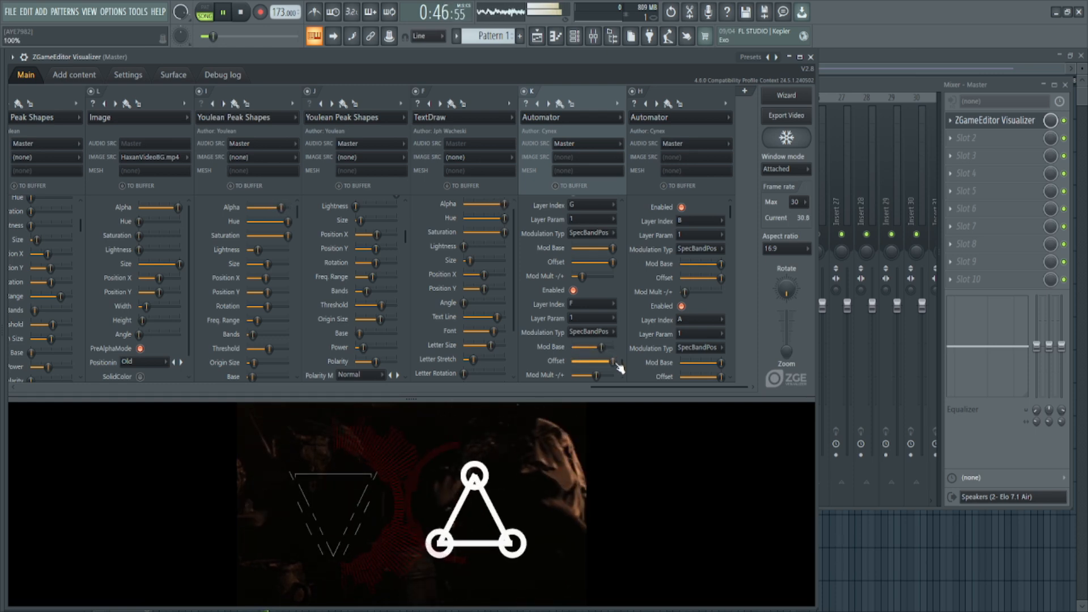
# - Create an automation clip for the Mod Base of layer K's layer F slot and return to the playlist
pyautogui.press('space')
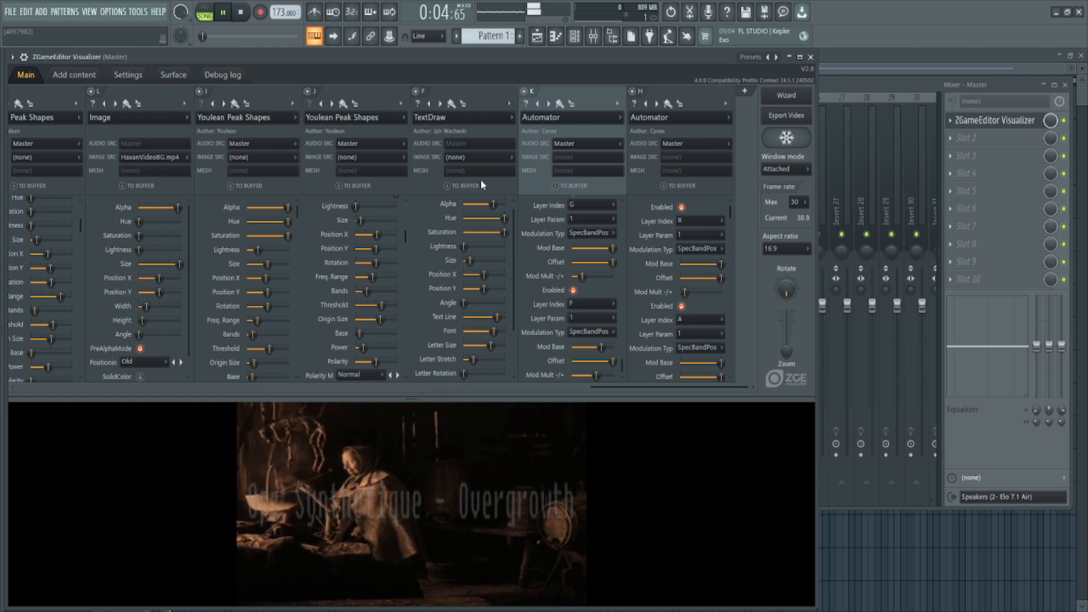
pyautogui.press('space')
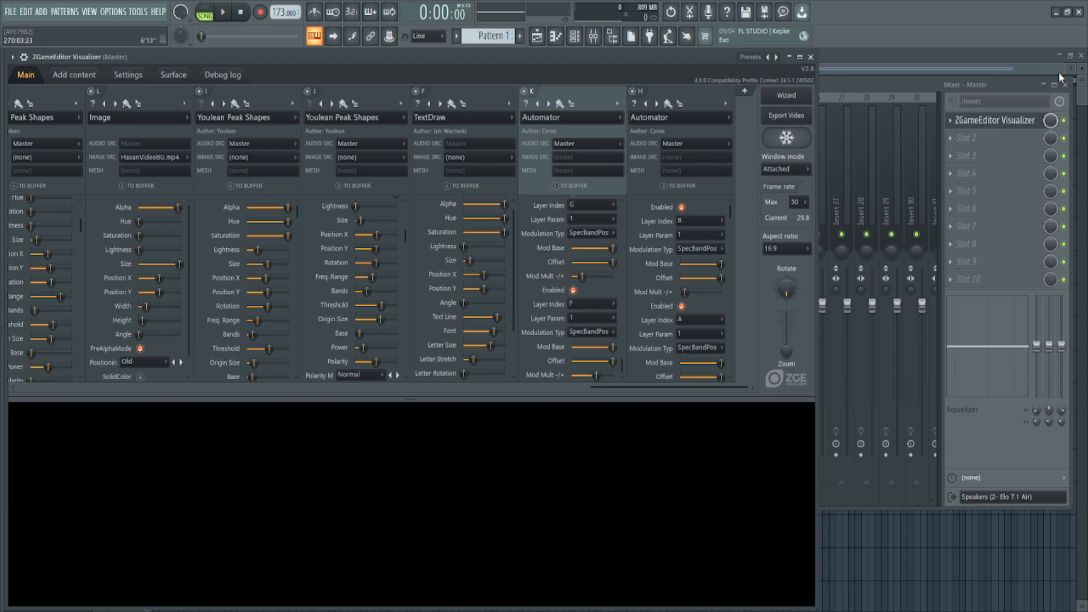
pyautogui.click(1043, 83)
pyautogui.click(811, 58)
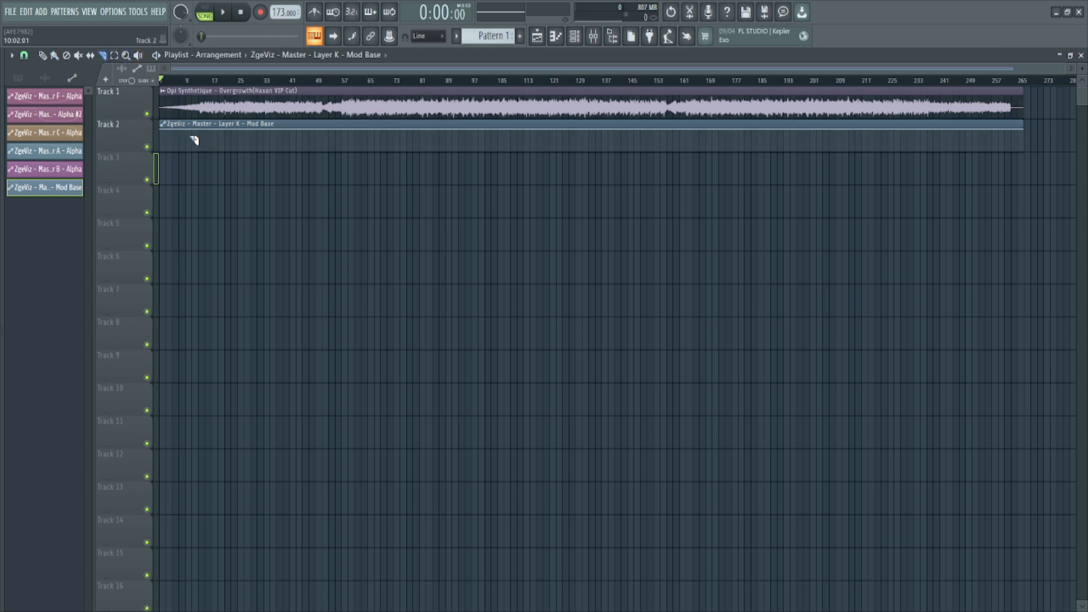
# - Slice the Mod Base clip at about bar 8 and curve its opening section down to the minimum
pyautogui.moveTo(189, 171); pyautogui.dragTo(190, 172)
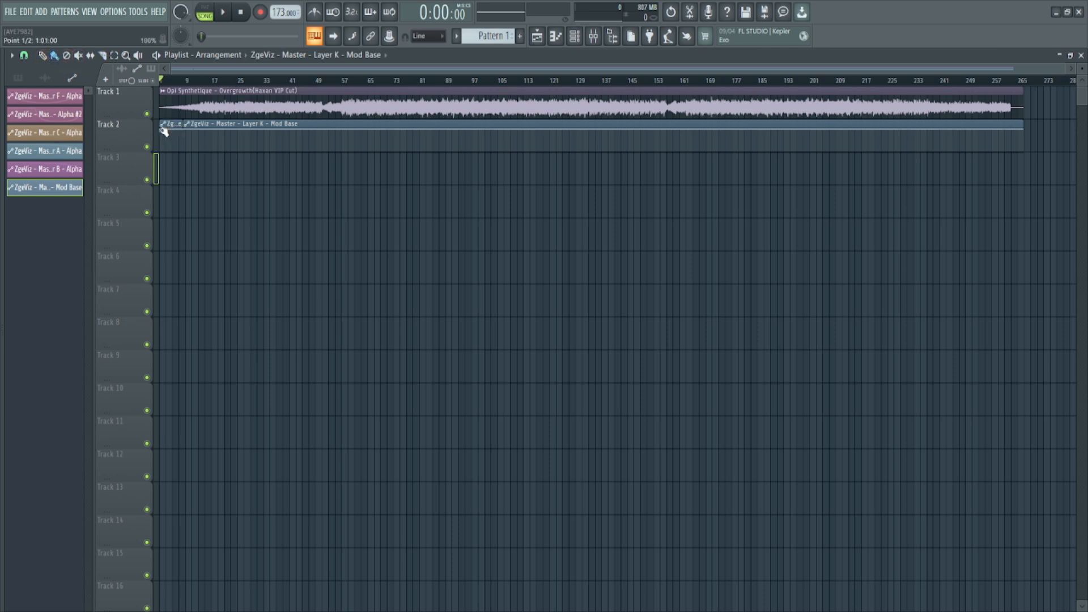
pyautogui.moveTo(180, 136); pyautogui.dragTo(183, 152)
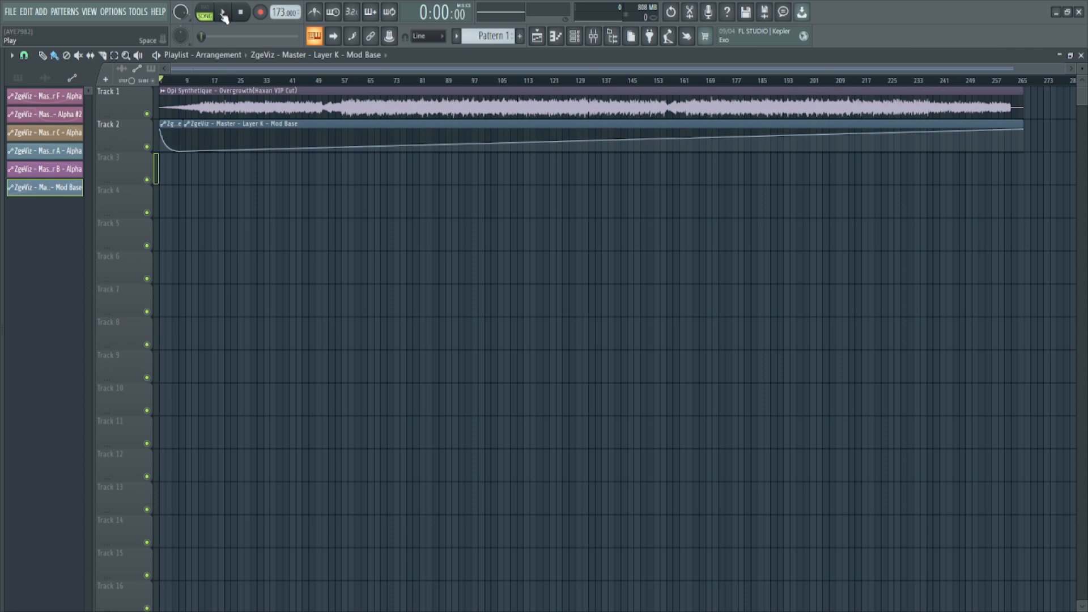
# - Preview the title text over the song's opening in the visualizer, then return to the playlist
pyautogui.press('F9')
pyautogui.click(987, 124)
pyautogui.press('space')
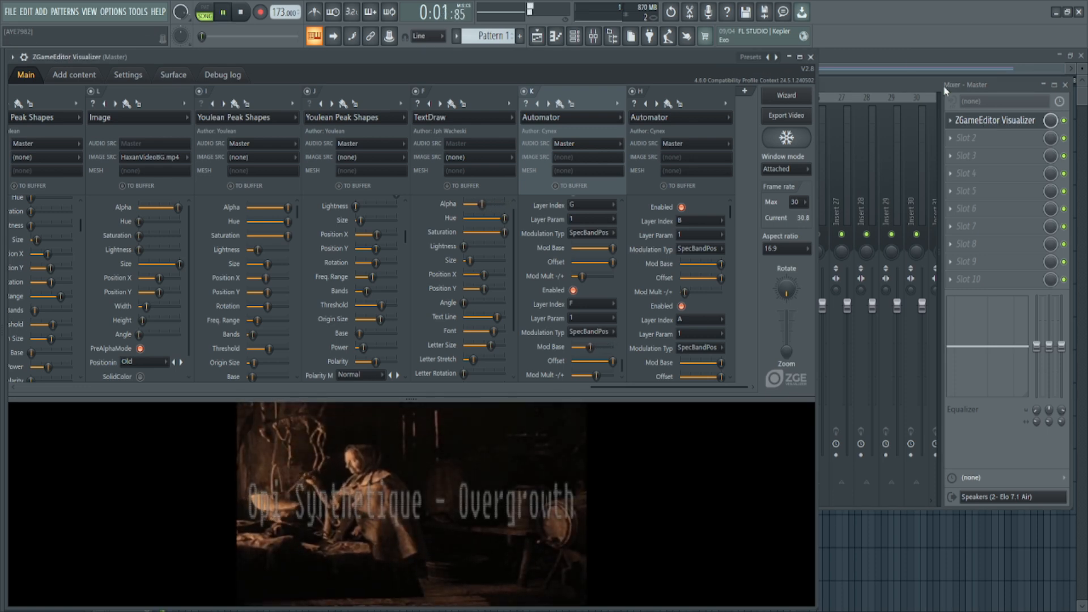
pyautogui.press('space')
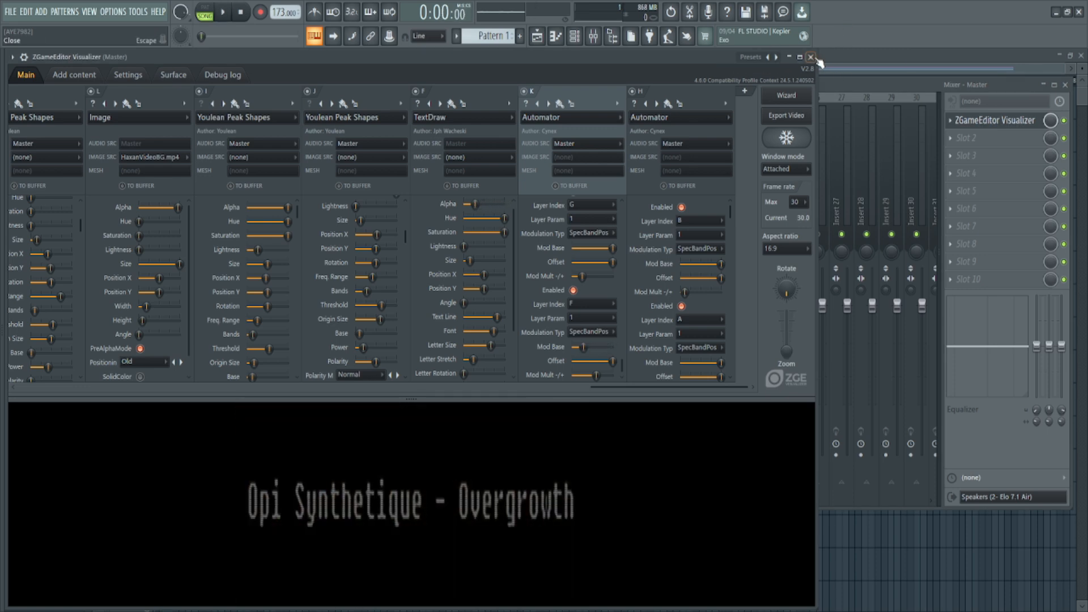
pyautogui.click(816, 58)
pyautogui.click(1064, 85)
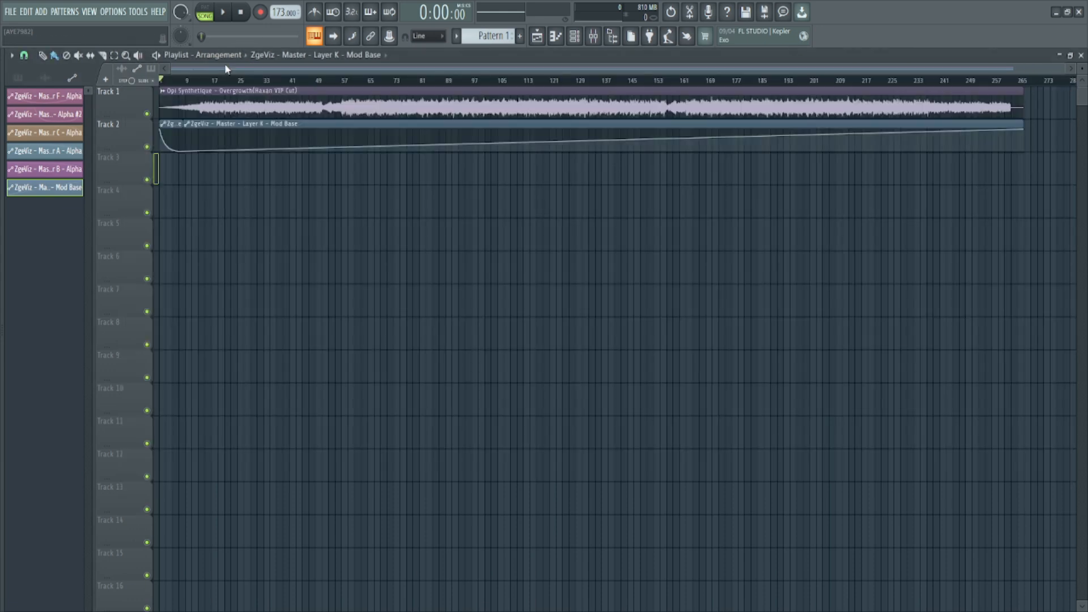
# - Move the Mod Base curve's second point to bar 3 at 29% and delete the rest of the sliced clip
pyautogui.moveTo(182, 151); pyautogui.dragTo(170, 145)
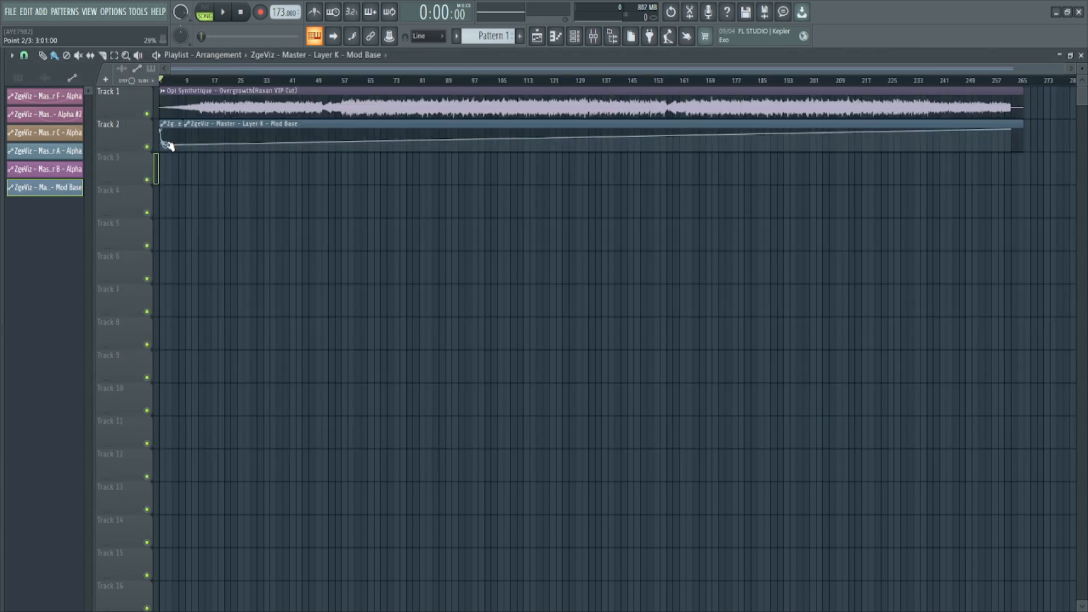
pyautogui.moveTo(1003, 136); pyautogui.dragTo(1031, 152)
pyautogui.rightClick(416, 133)
pyautogui.press('space')
pyautogui.press('space')
# - Reopen the visualizer on the Master track and play the song's opening to check the title's fade
pyautogui.press('F9')
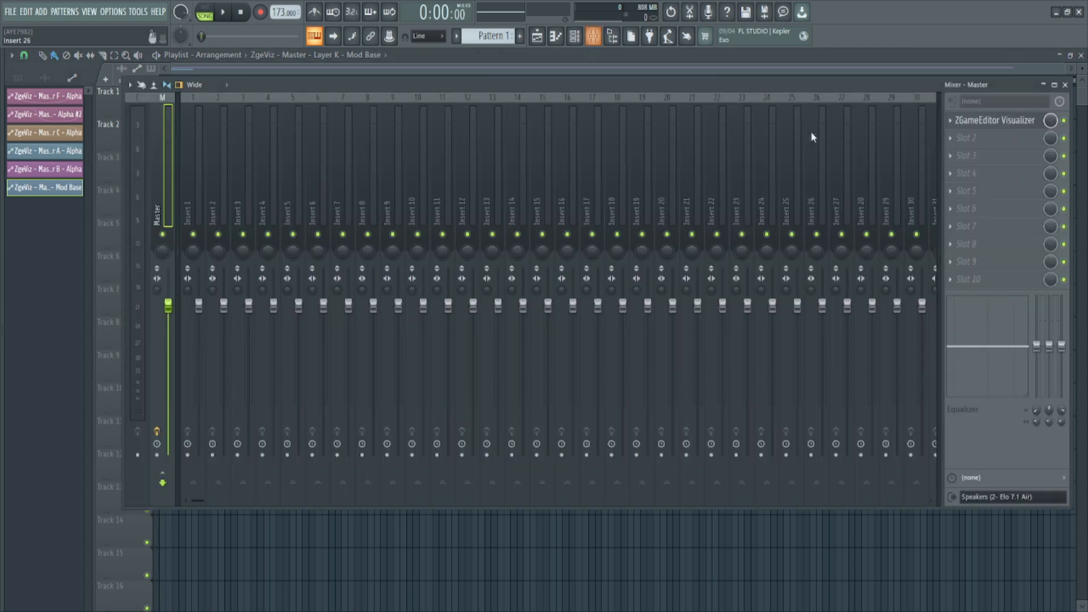
pyautogui.click(1011, 128)
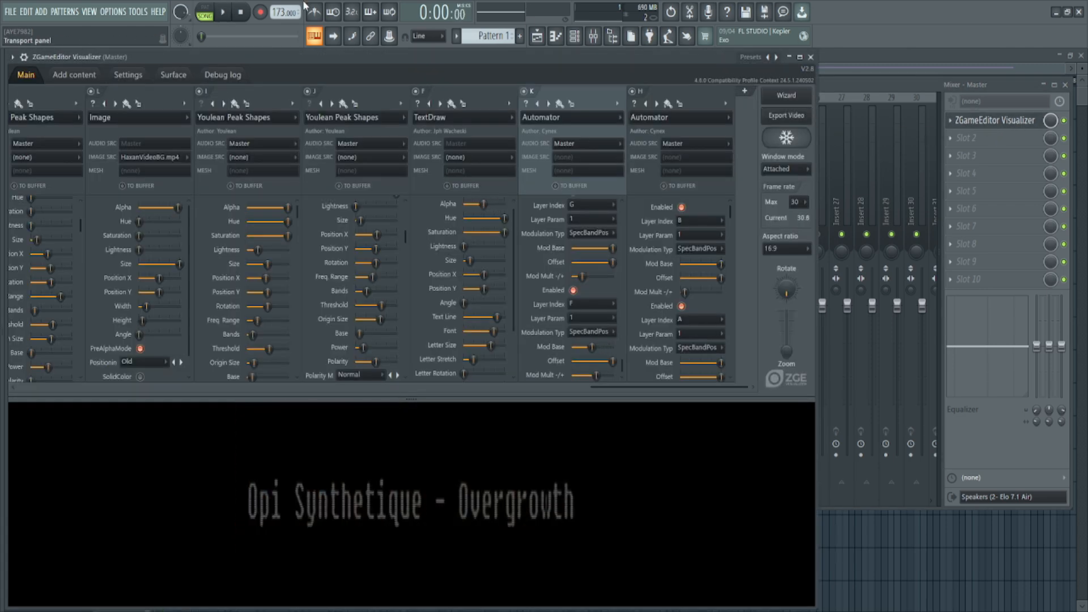
pyautogui.press('space')
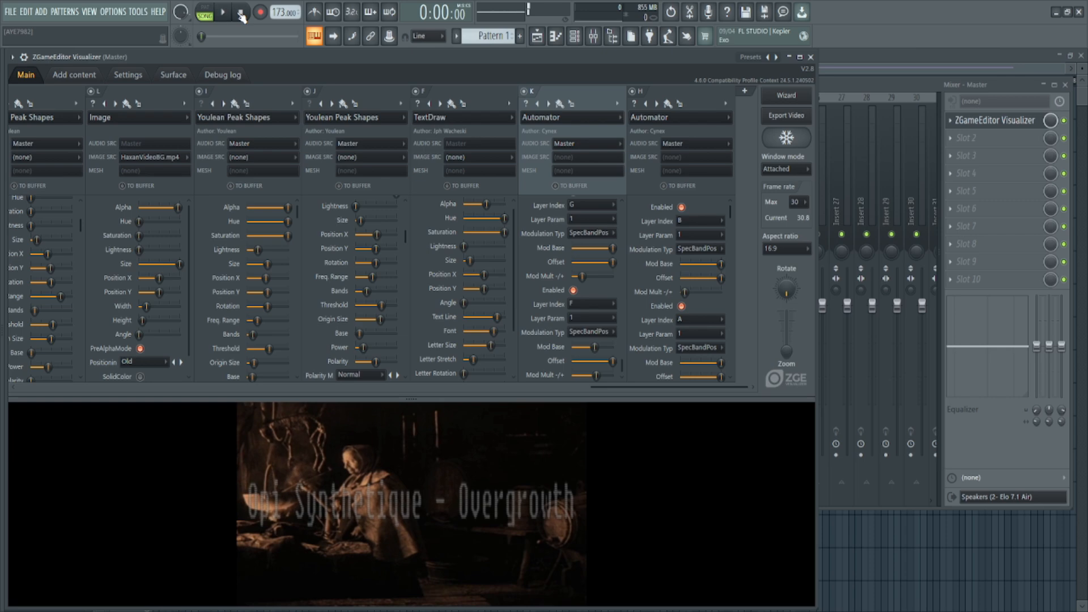
pyautogui.press('space')
pyautogui.click(810, 57)
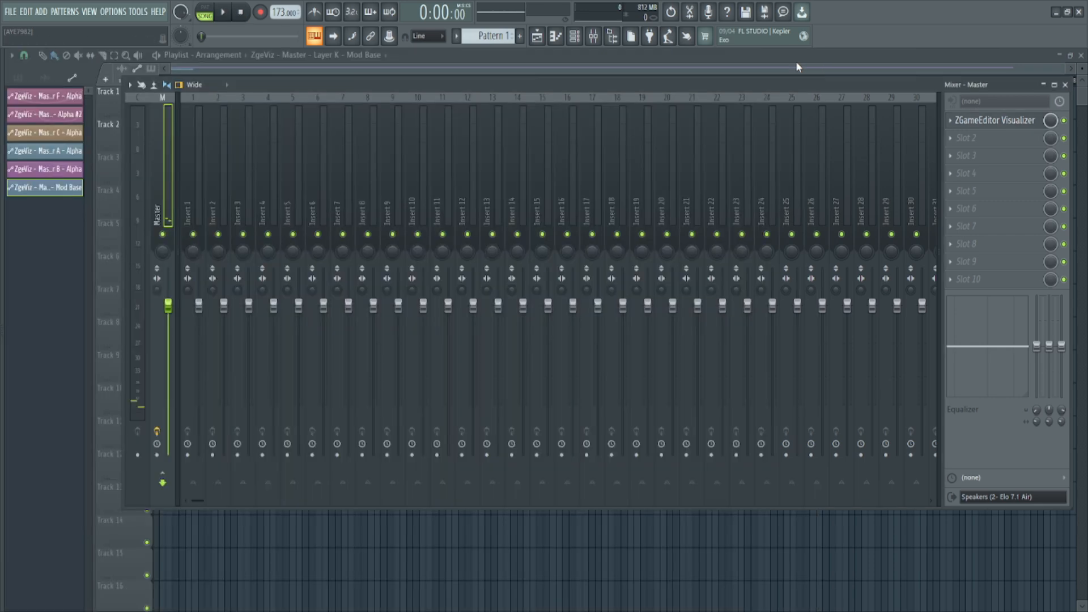
# - Move the Mod Base curve's second point to the clip's end near bar 8, set the tension to 4%, and preview the title
pyautogui.click(1065, 83)
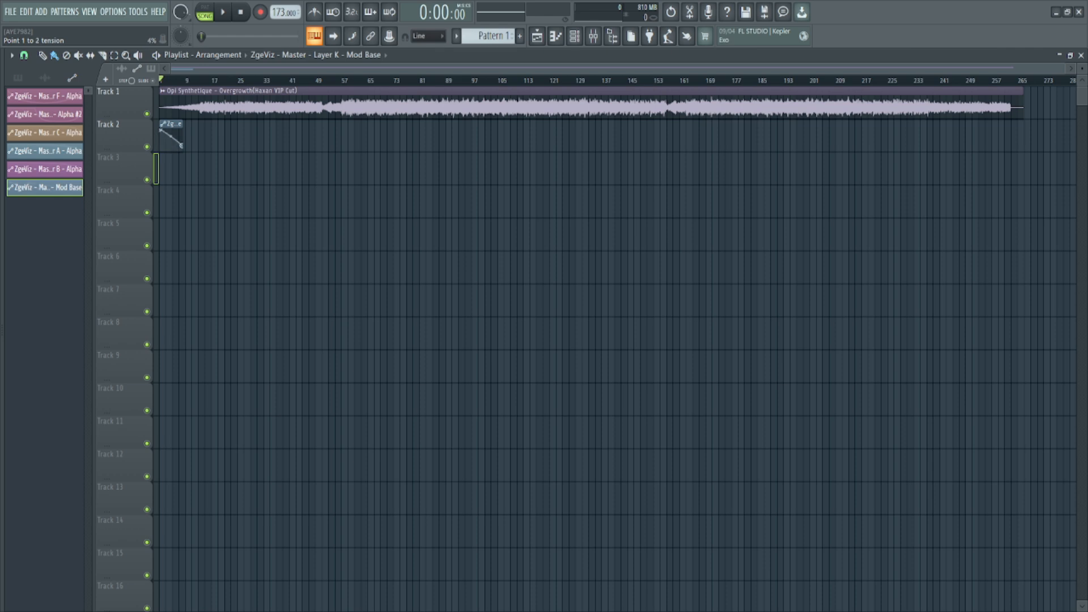
pyautogui.press('F9')
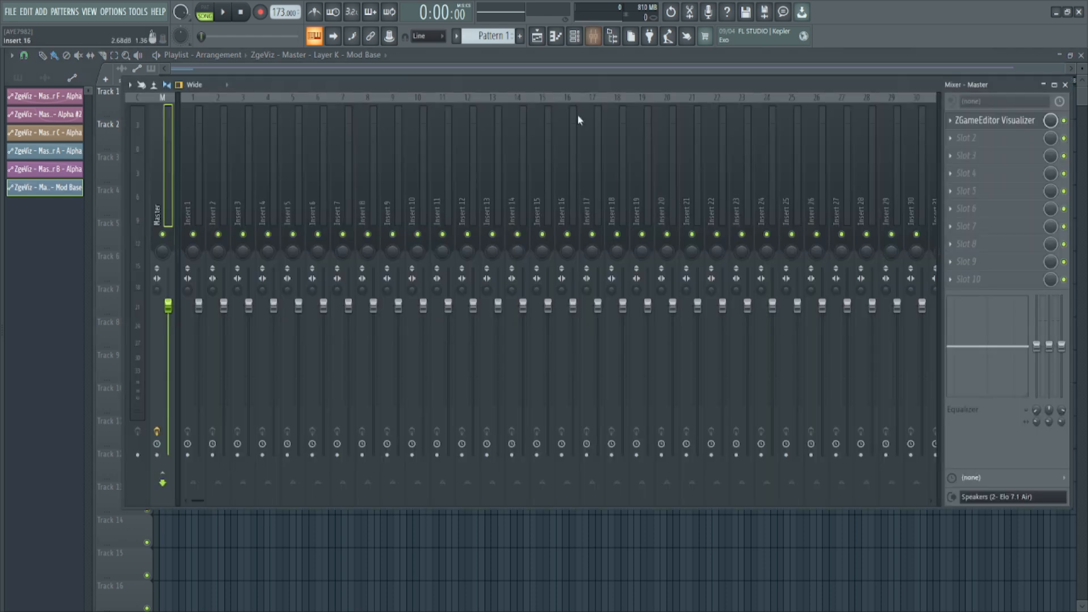
pyautogui.click(1001, 128)
pyautogui.press('space')
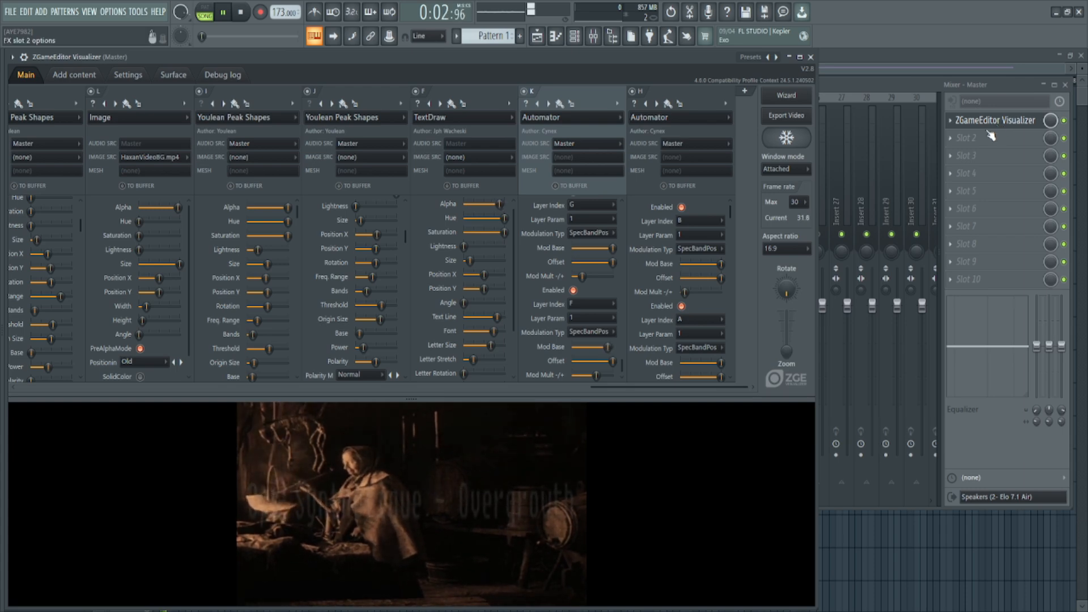
pyautogui.press('space')
# - Move the Mod Base curve's second point back to about bar 5, bend the curve outward, and reopen the visualizer
pyautogui.click(810, 56)
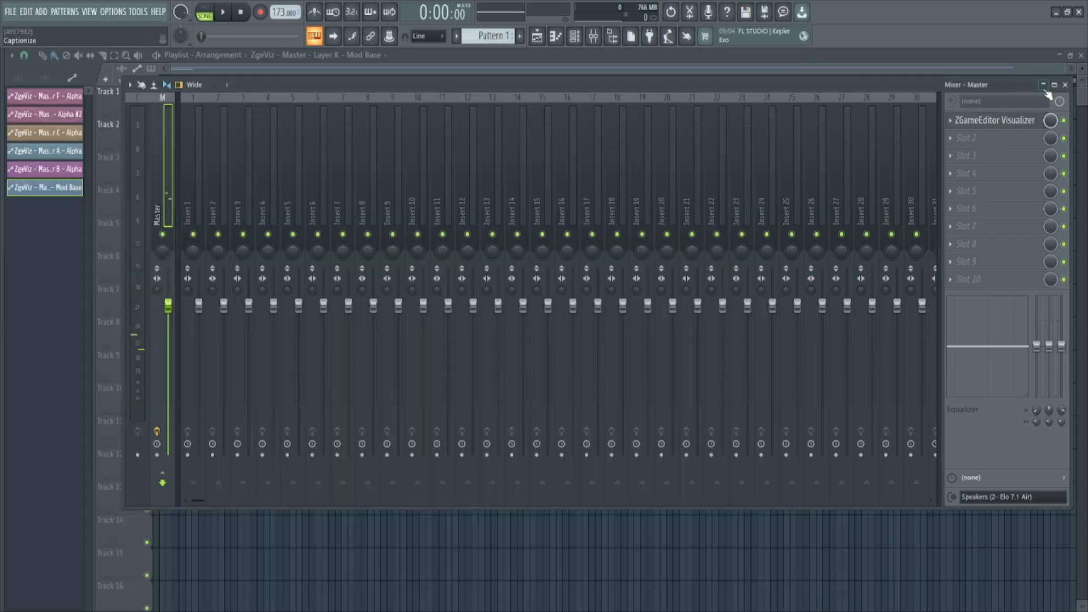
pyautogui.click(1065, 85)
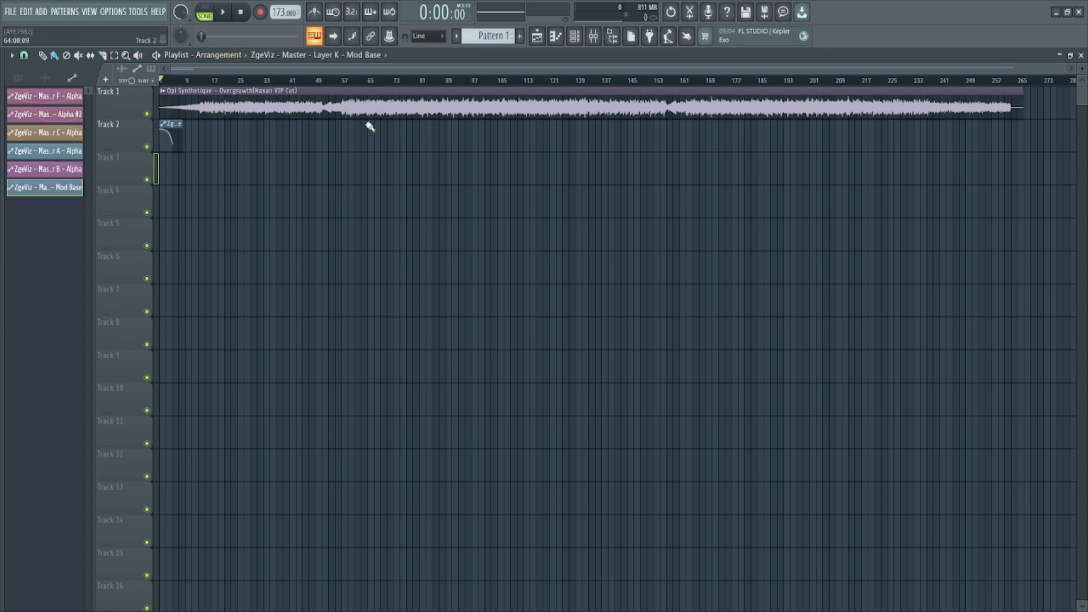
pyautogui.press('F9')
pyautogui.click(1014, 121)
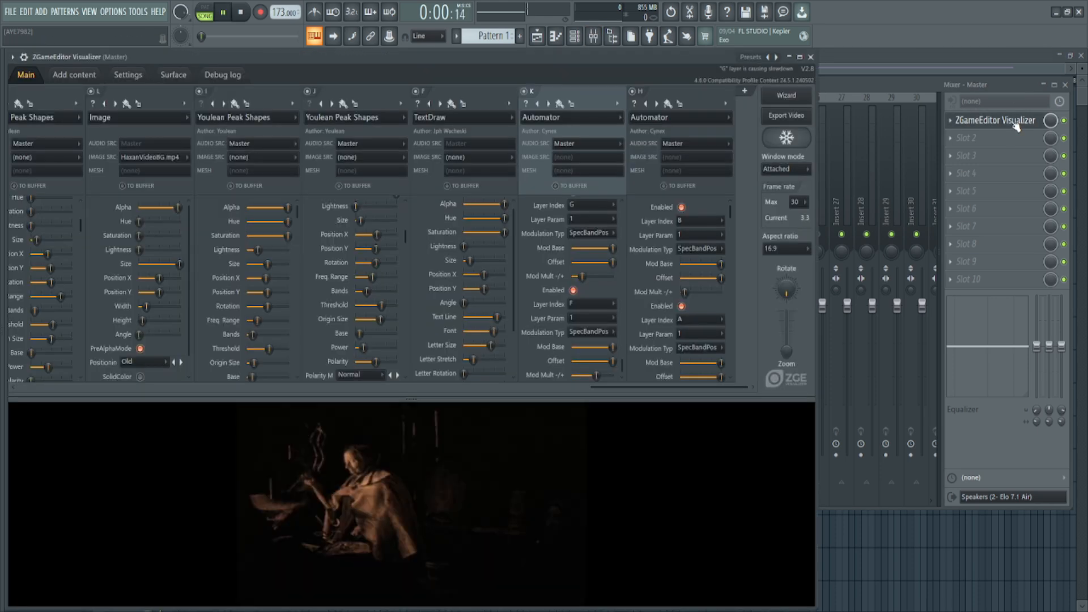
pyautogui.press('space')
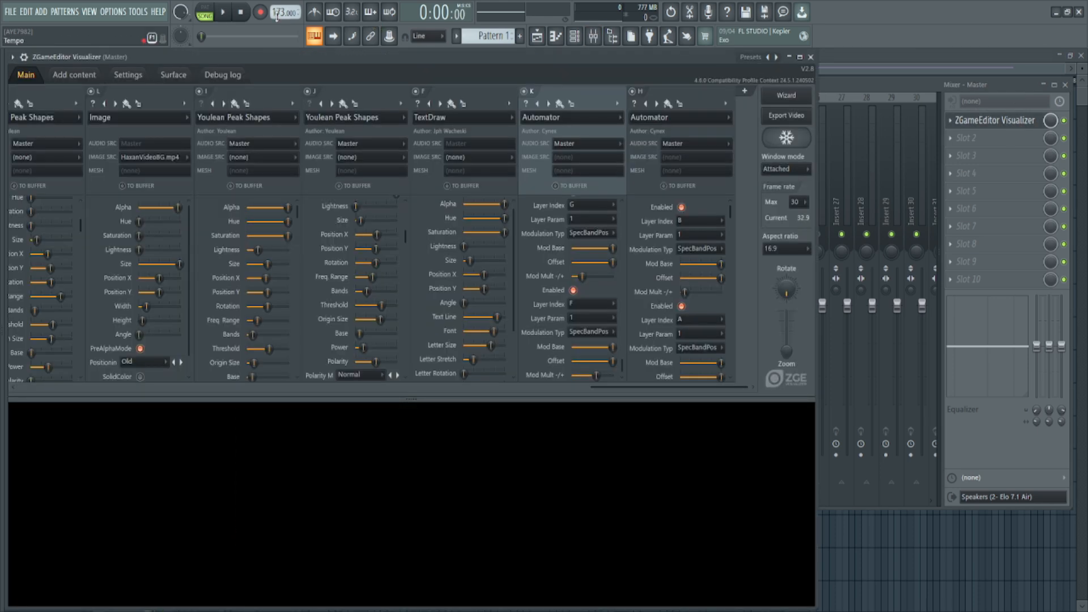
# - Play the song from the start and watch how the title text, peak shapes and logo layers react
pyautogui.click(225, 12)
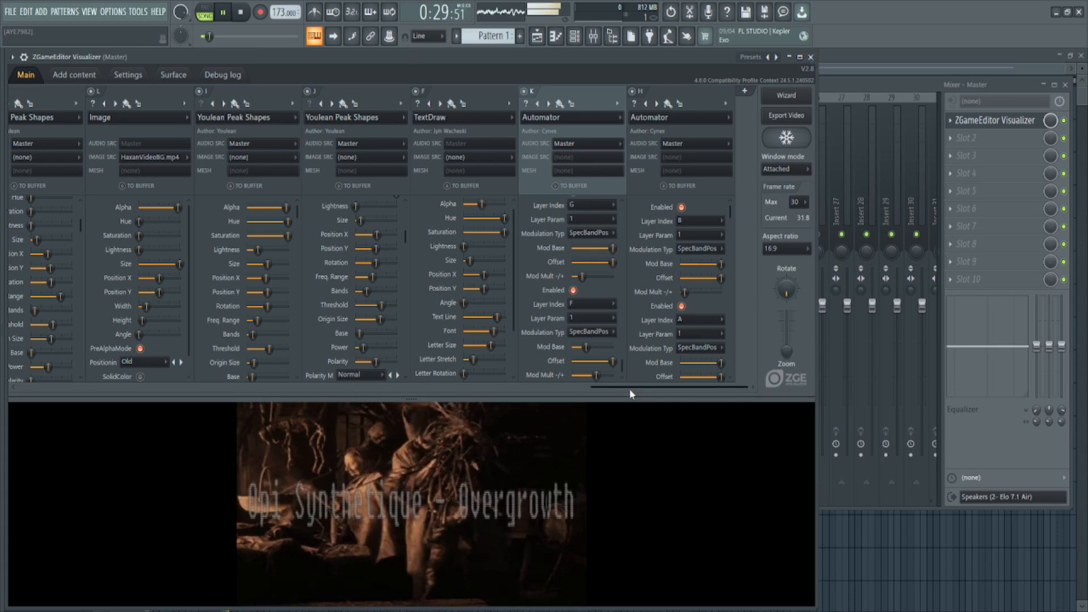
pyautogui.moveTo(630, 388); pyautogui.dragTo(704, 398)
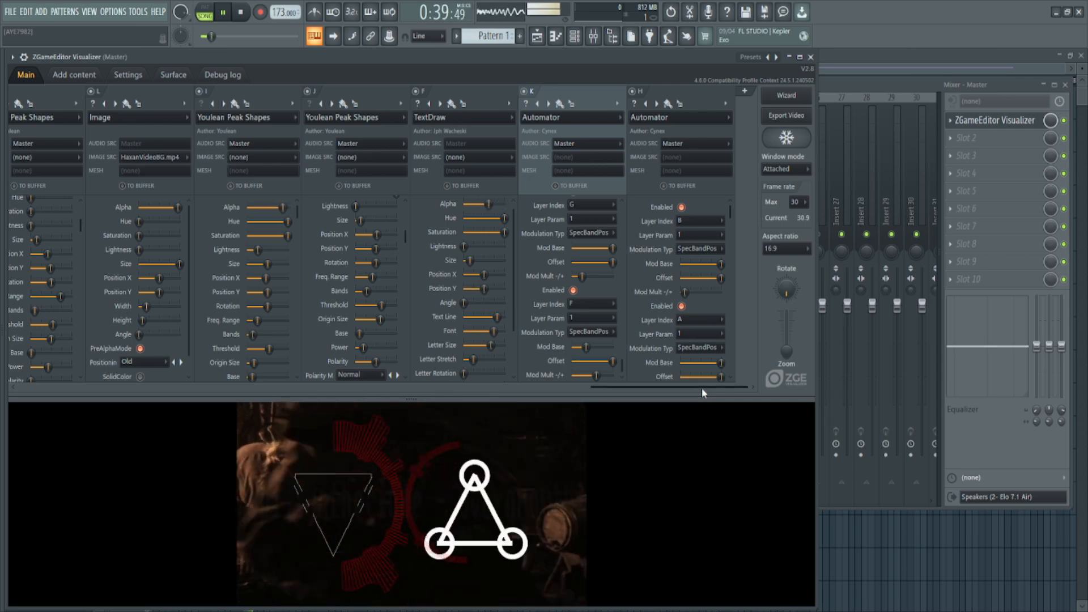
pyautogui.moveTo(695, 388); pyautogui.dragTo(710, 392)
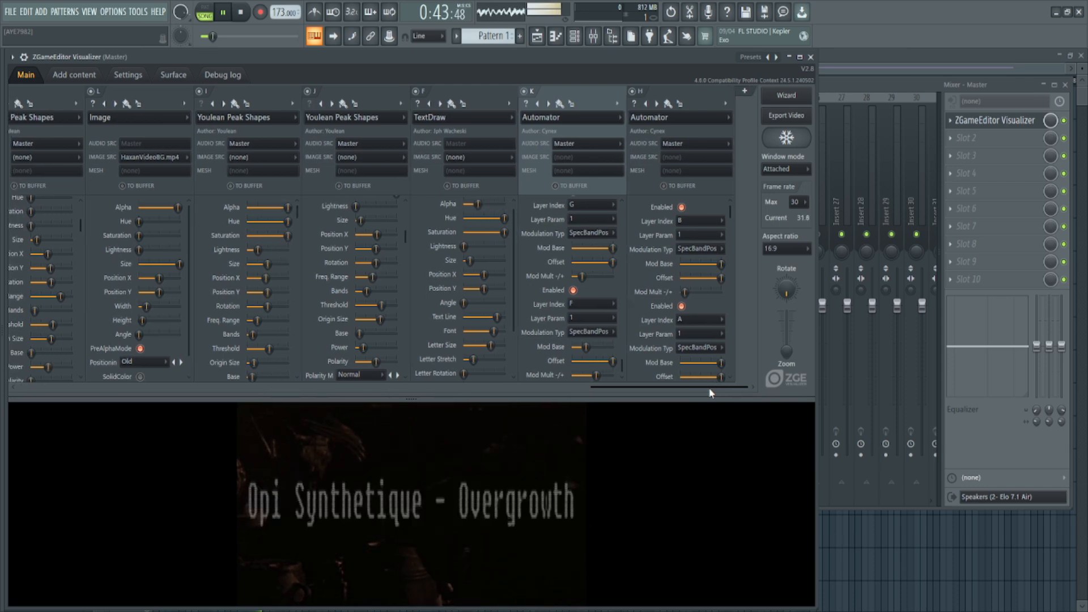
pyautogui.press('space')
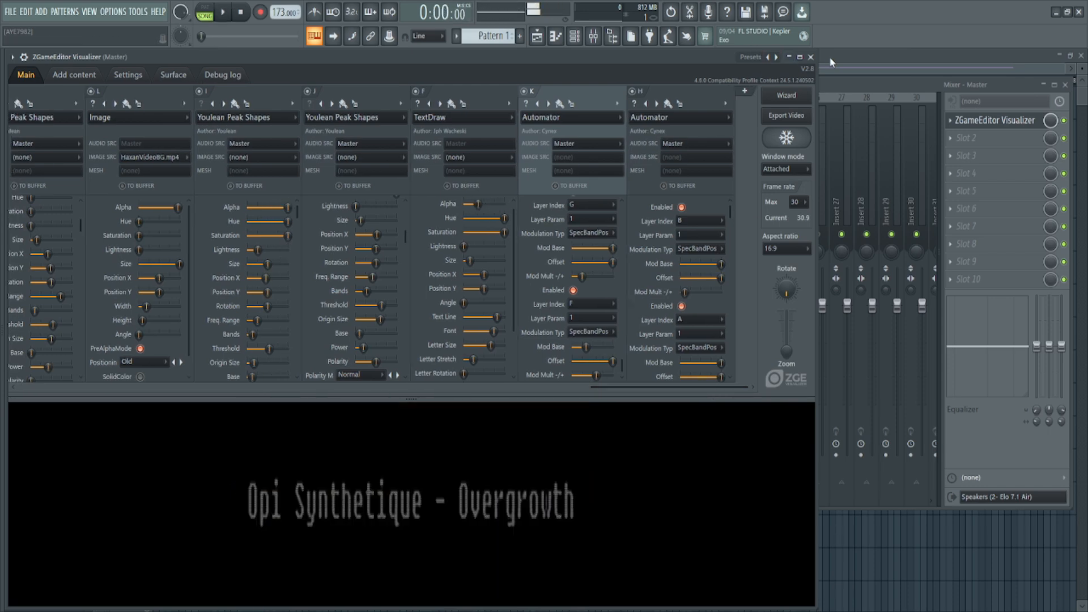
# - Extend the Layer K Mod Base automation clip on Track 2 to about bar 57
pyautogui.click(830, 63)
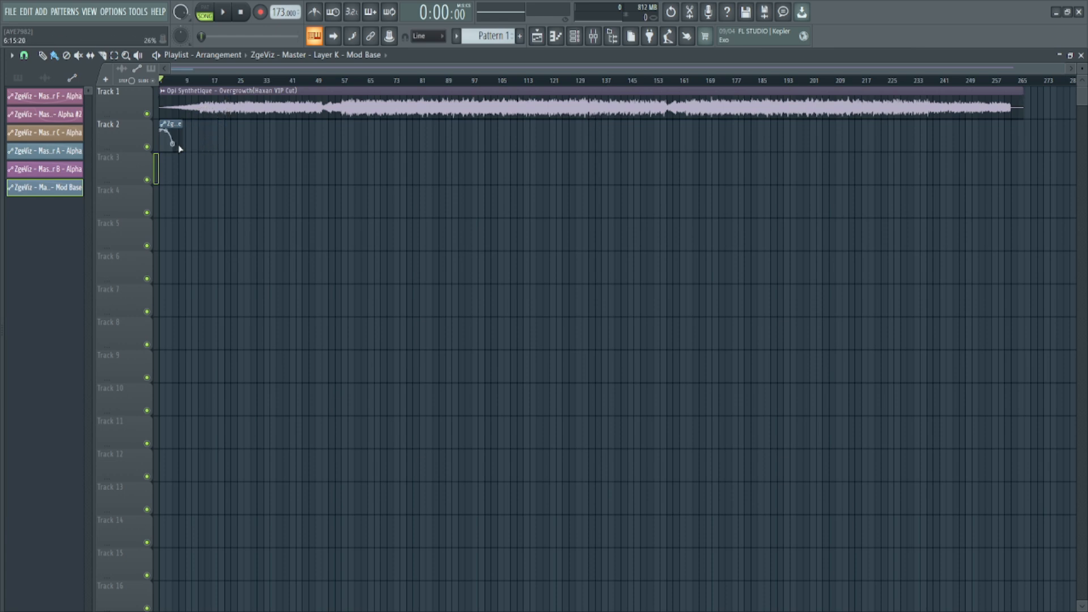
pyautogui.click(197, 139)
pyautogui.rightClick(210, 136)
pyautogui.moveTo(183, 129); pyautogui.dragTo(344, 144)
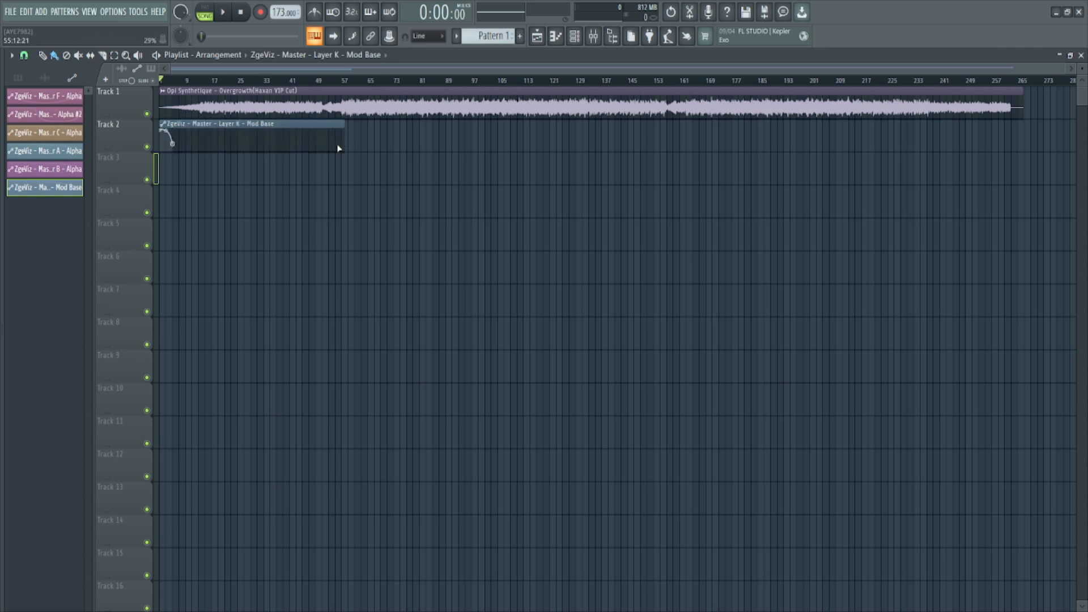
# - Add points to the Mod Base curve that hold it low after bar 7 and raise it by about bar 33, playing to locate the spot
pyautogui.click(281, 144)
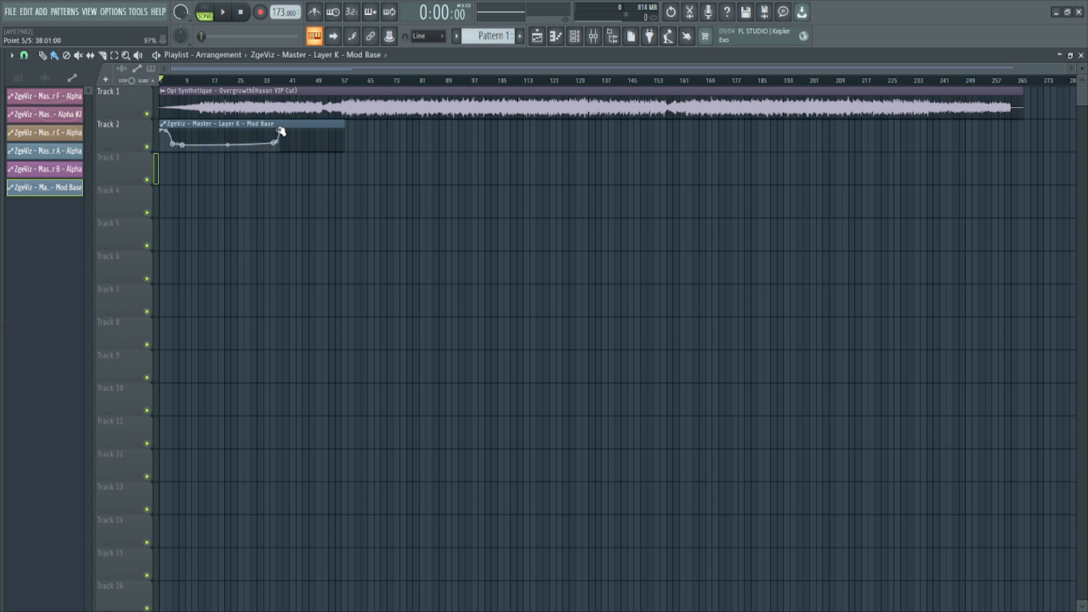
pyautogui.click(206, 80)
pyautogui.press('space')
pyautogui.click(228, 80)
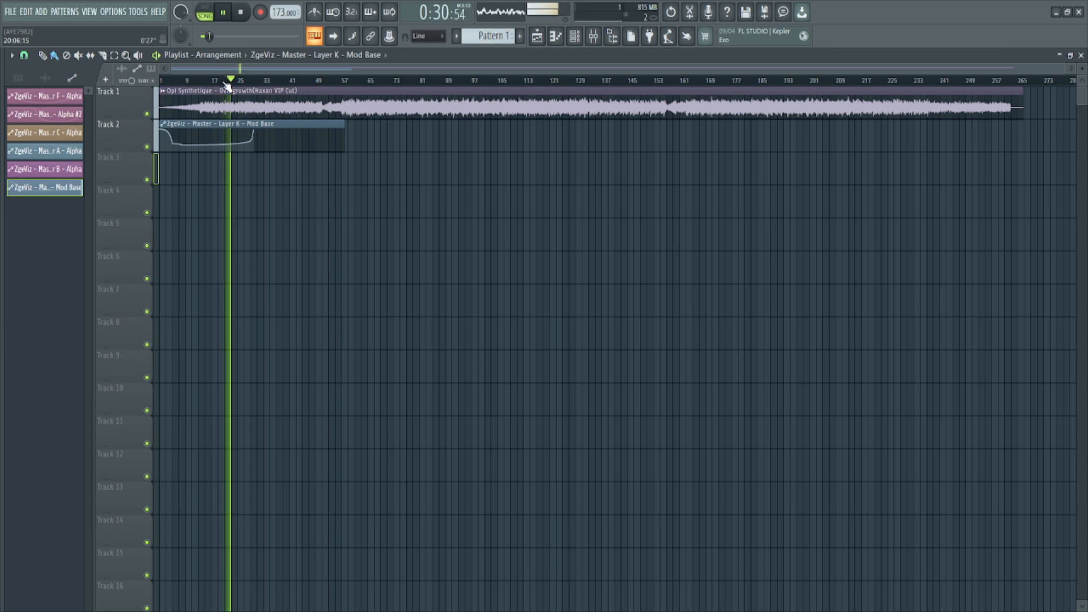
pyautogui.click(252, 81)
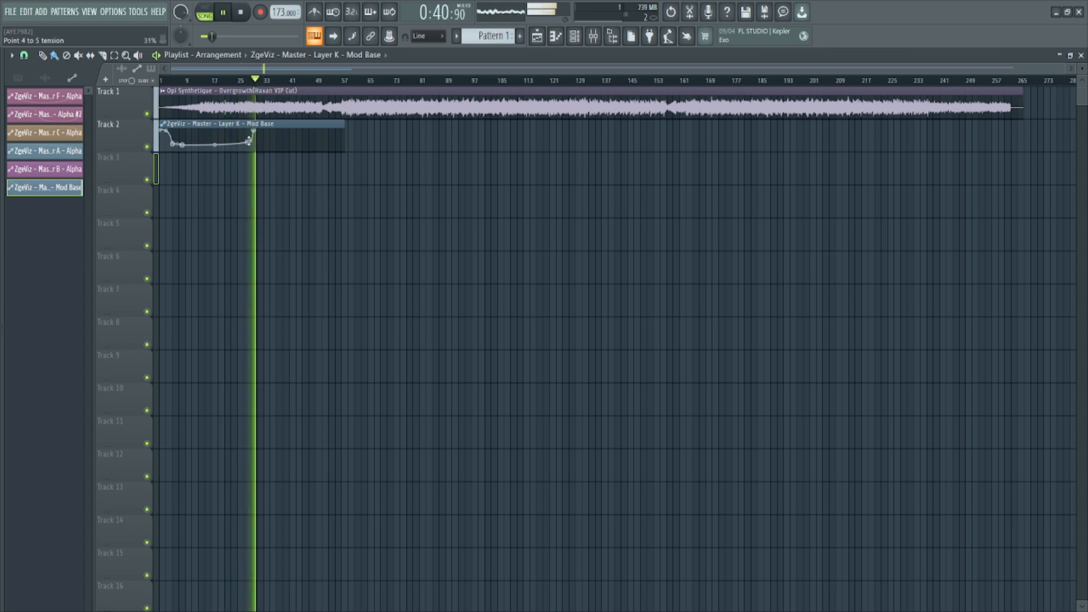
pyautogui.moveTo(248, 143); pyautogui.dragTo(263, 144)
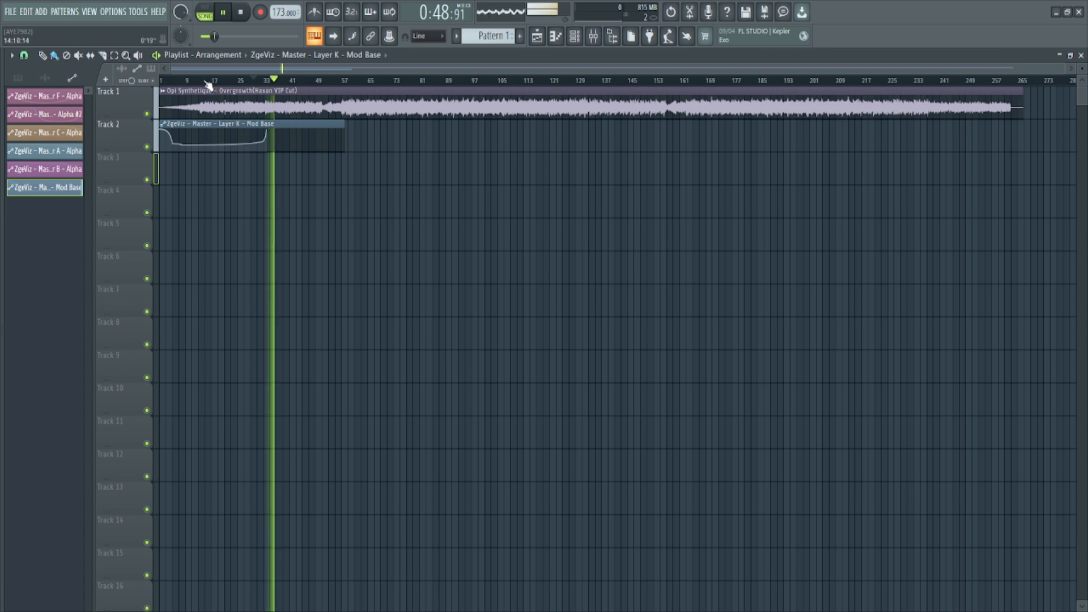
# - Play the song from about bar 29 in the visualizer to check how the title text responds to the rising curve
pyautogui.press('space')
pyautogui.press('F9')
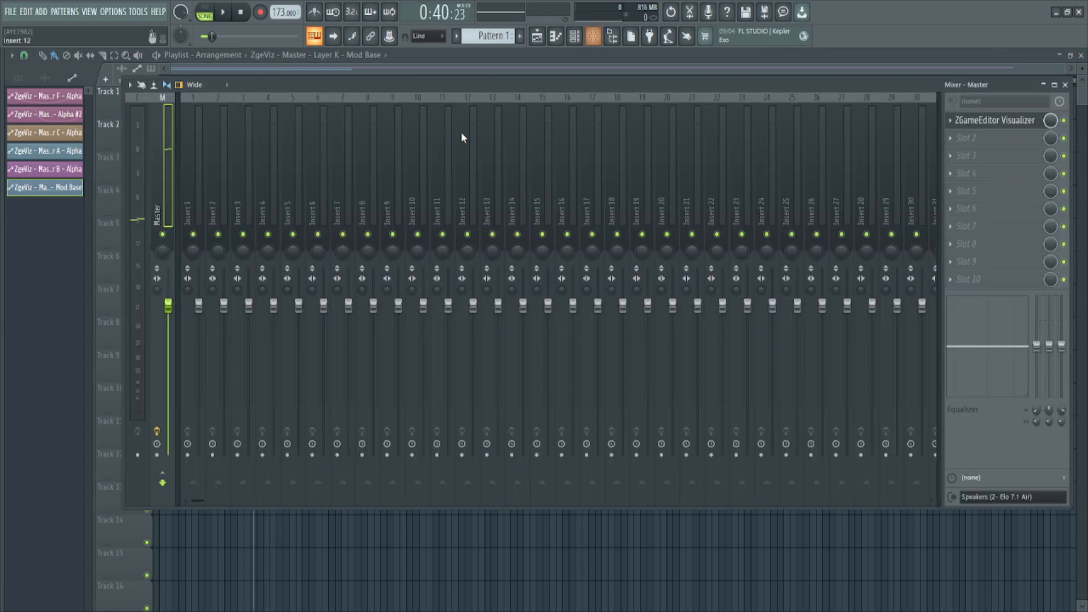
pyautogui.click(1008, 121)
pyautogui.press('space')
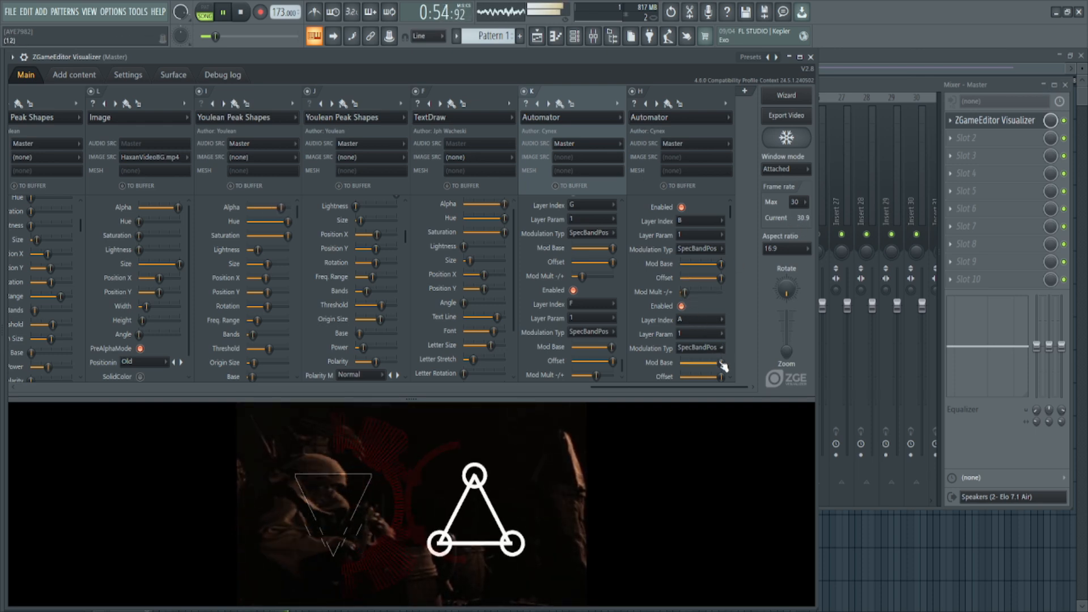
# - Reshape the Mod Base curve to peak near bar 30 and shorten the clip on Track 2 to about 34 bars
pyautogui.click(810, 56)
pyautogui.press('space')
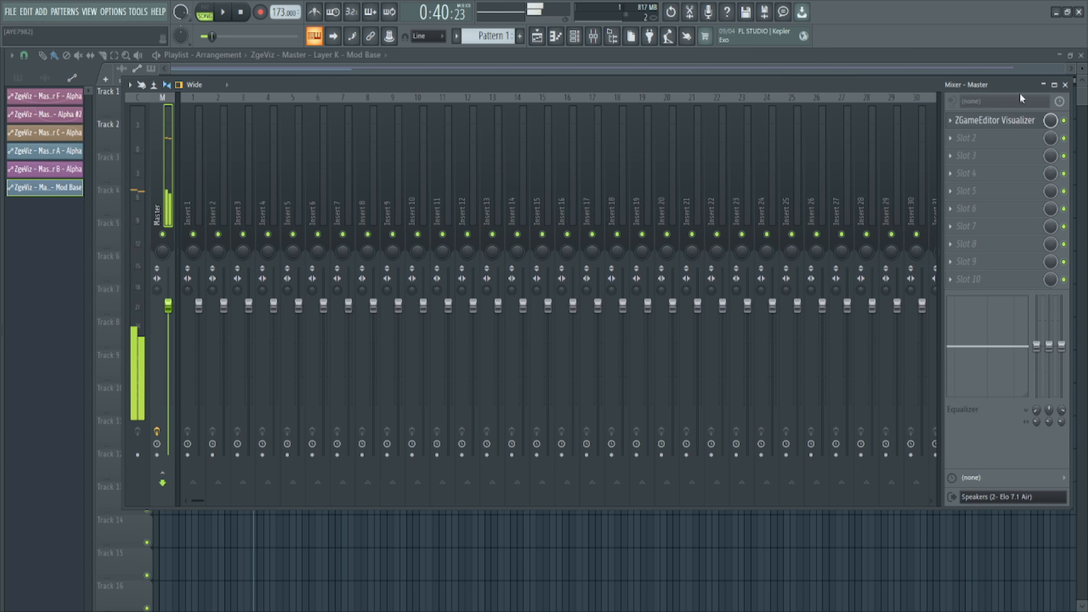
pyautogui.click(1065, 86)
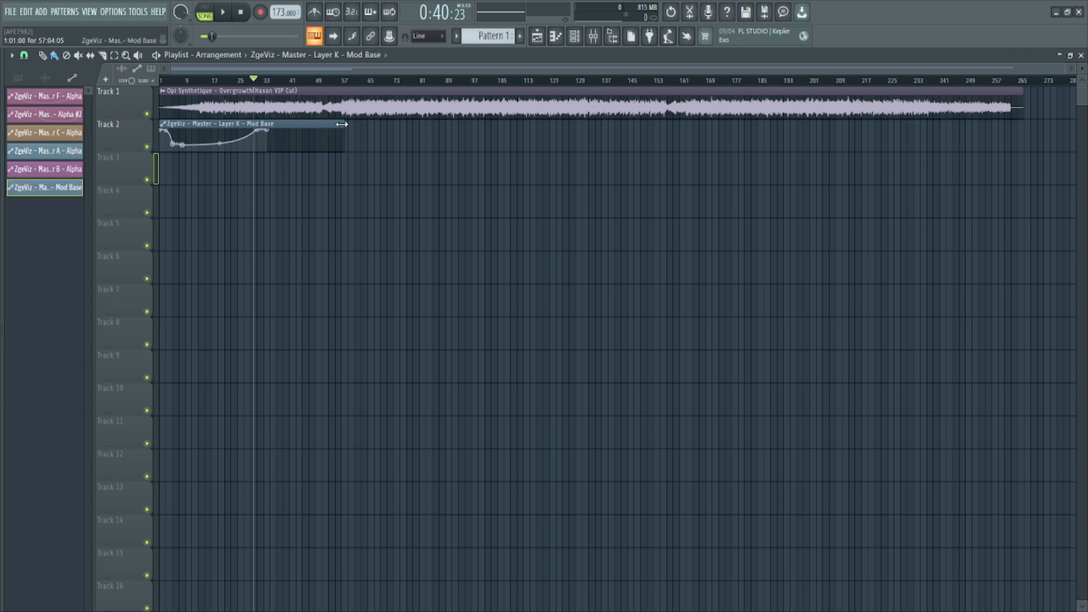
pyautogui.moveTo(341, 124); pyautogui.dragTo(278, 128)
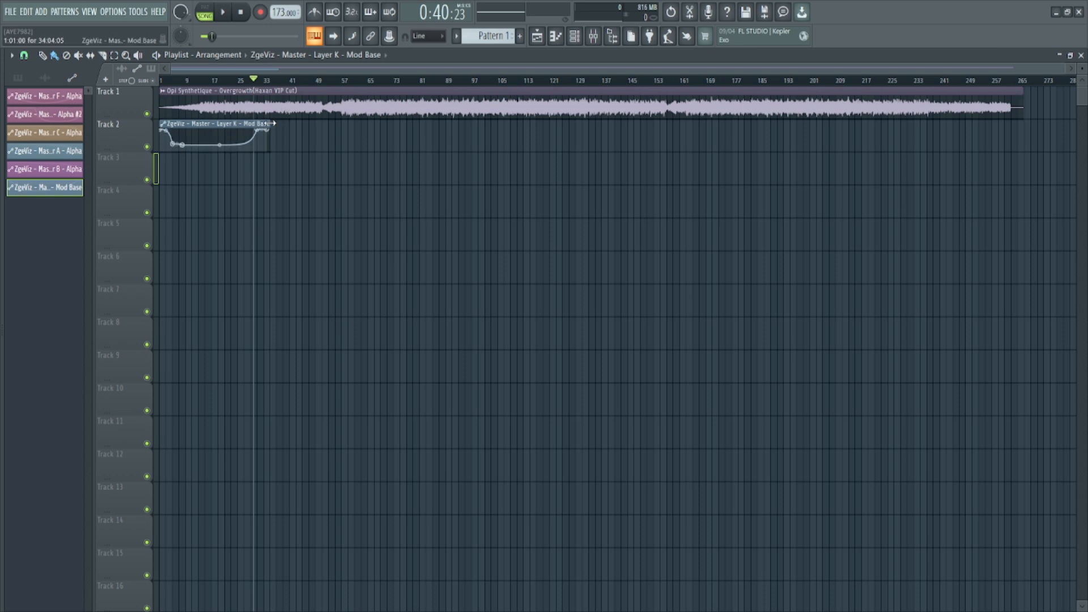
# - Add an Edge Detect layer at the end of the visualizer layers, raising its Image Mix to maximum and lowering Edge while the song plays
pyautogui.press('F9')
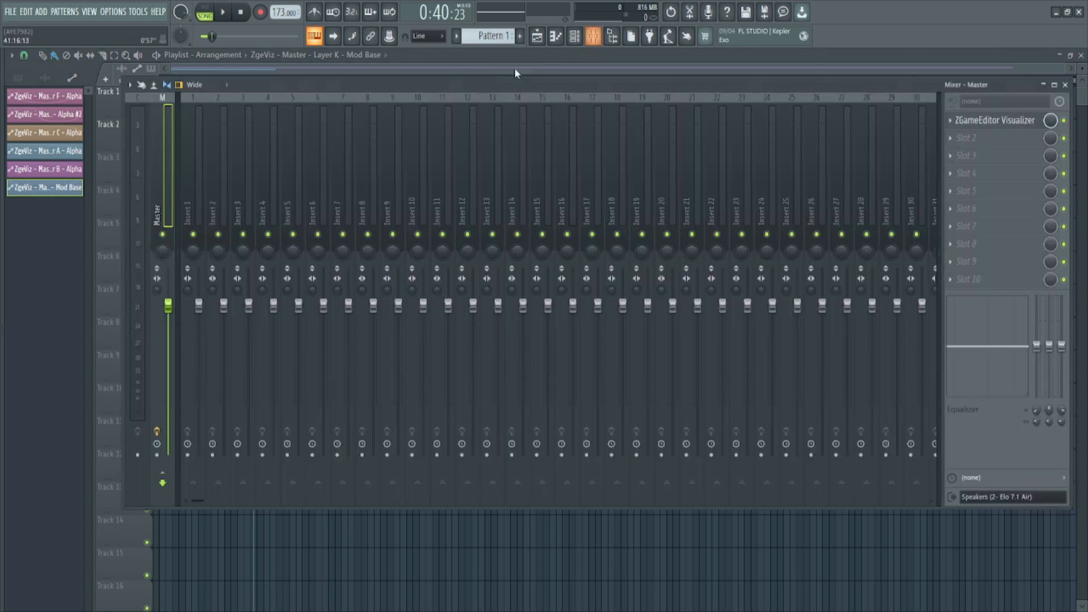
pyautogui.click(982, 127)
pyautogui.press('space')
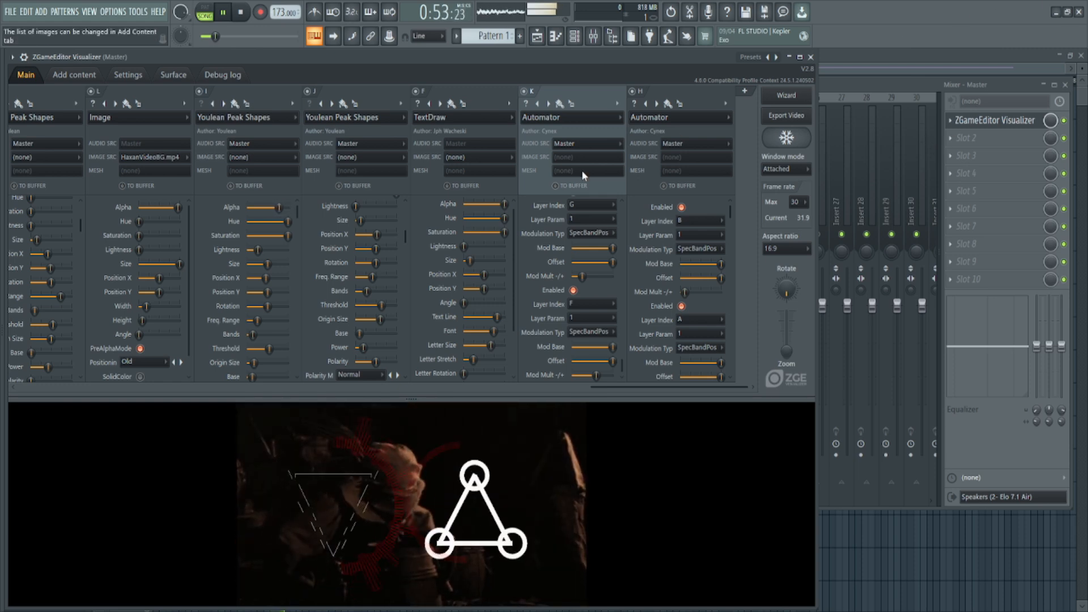
pyautogui.moveTo(623, 386); pyautogui.dragTo(811, 384)
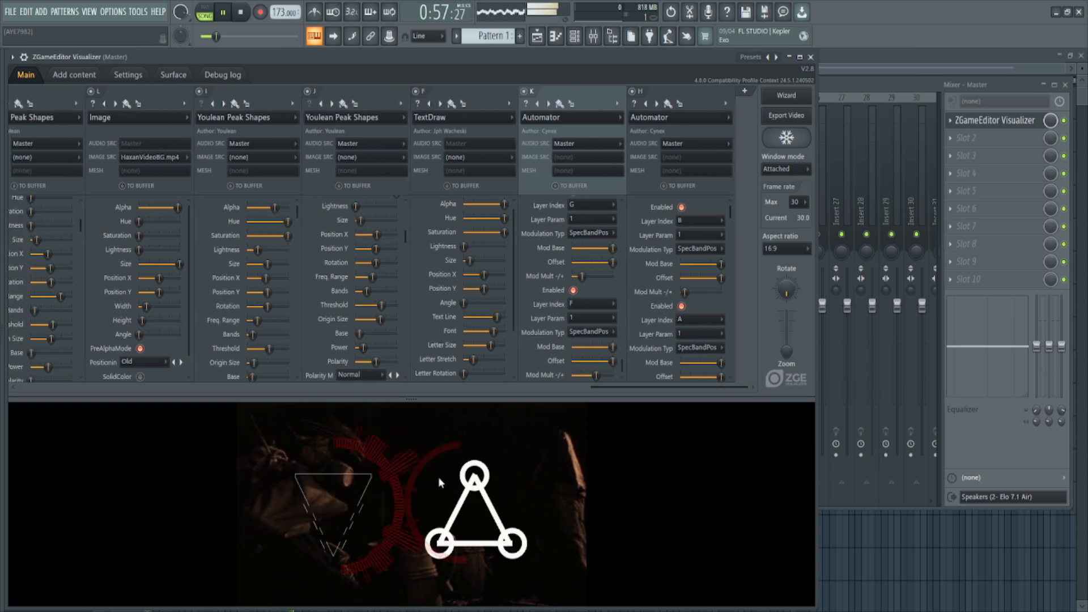
pyautogui.click(745, 93)
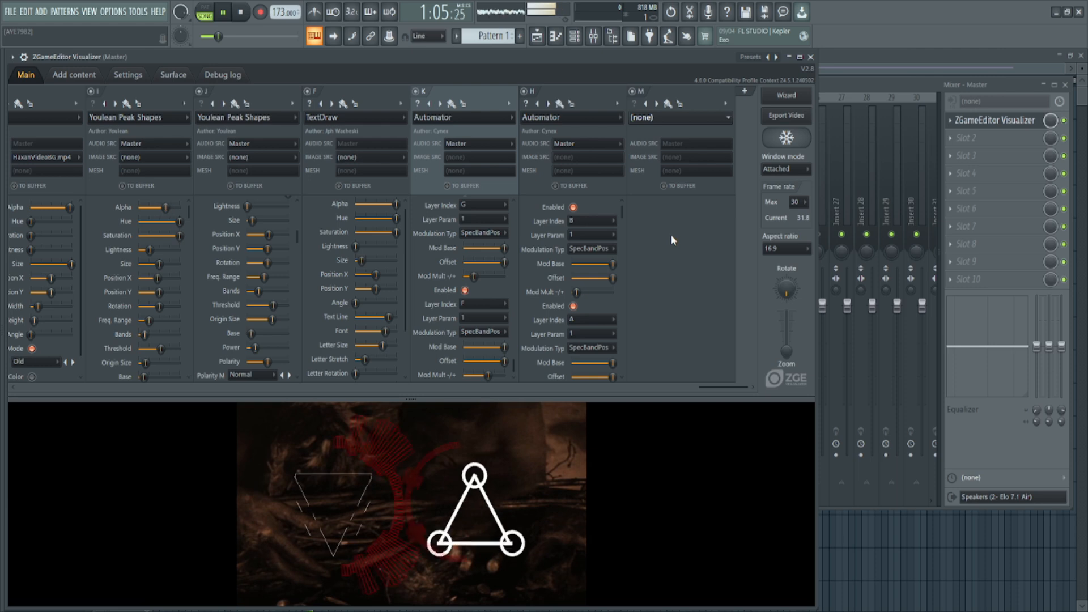
pyautogui.click(770, 307)
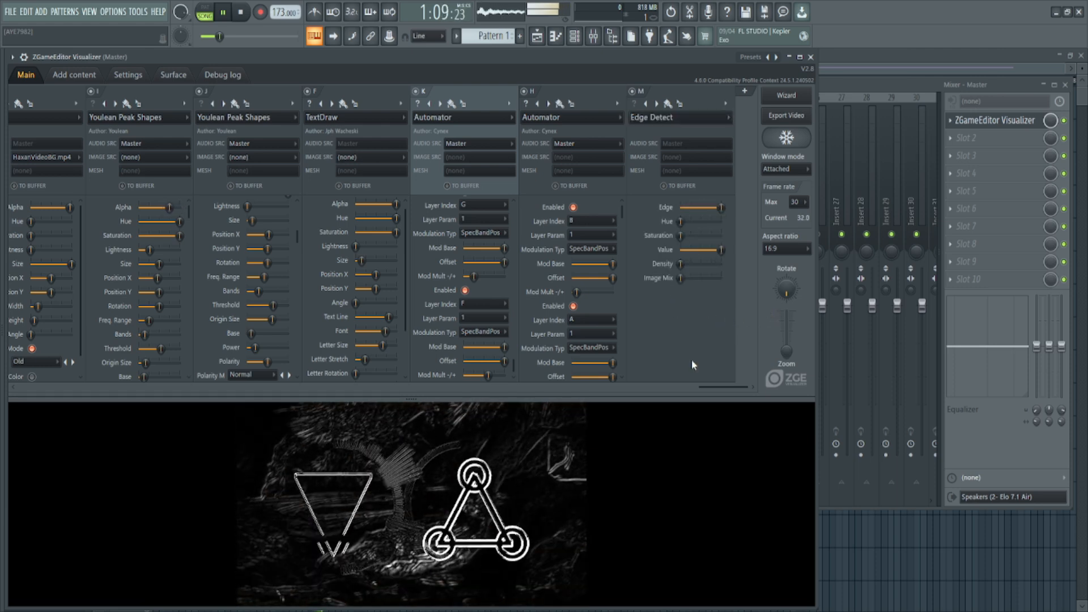
pyautogui.moveTo(721, 211)
pyautogui.mouseDown()
pyautogui.moveTo(691, 211)
pyautogui.moveTo(722, 210)
pyautogui.mouseUp()
pyautogui.moveTo(696, 253)
pyautogui.mouseDown()
pyautogui.moveTo(660, 252)
pyautogui.moveTo(702, 253)
pyautogui.mouseUp()
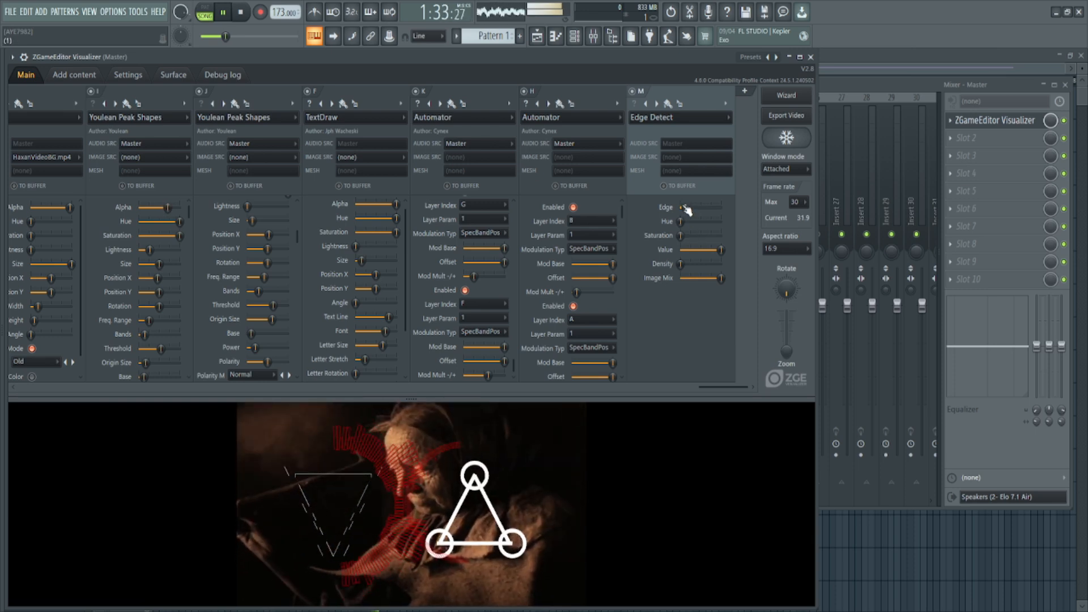
# - Restore Edge Detect's Edge to maximum and enable the Automator H slot below layer C's with Layer Index M and Layer Param 6
pyautogui.moveTo(620, 204); pyautogui.dragTo(630, 379)
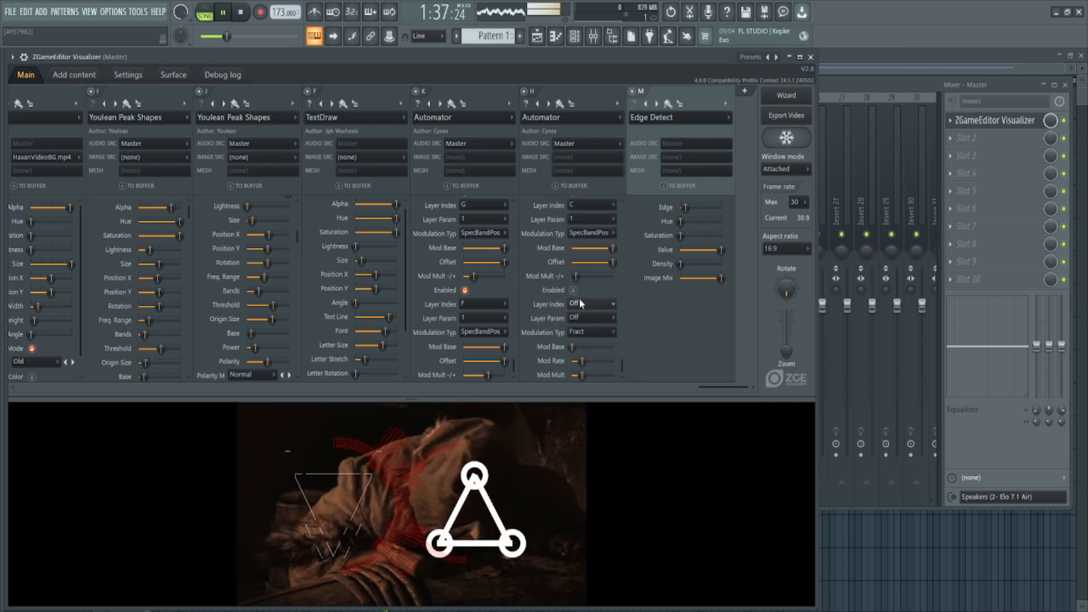
pyautogui.click(577, 162)
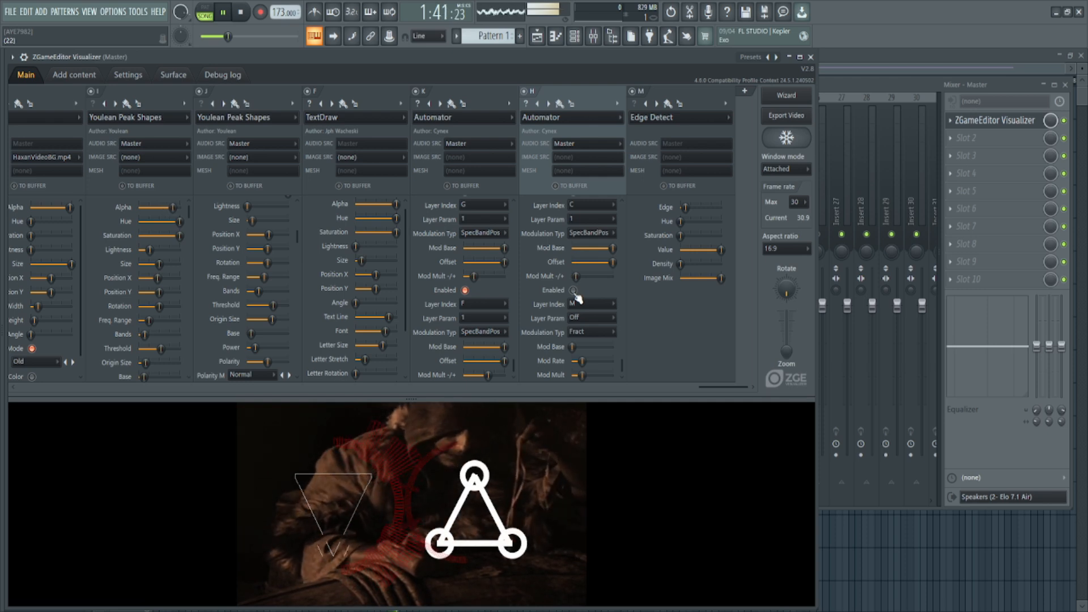
pyautogui.moveTo(721, 278); pyautogui.dragTo(712, 258)
pyautogui.moveTo(686, 208); pyautogui.dragTo(723, 208)
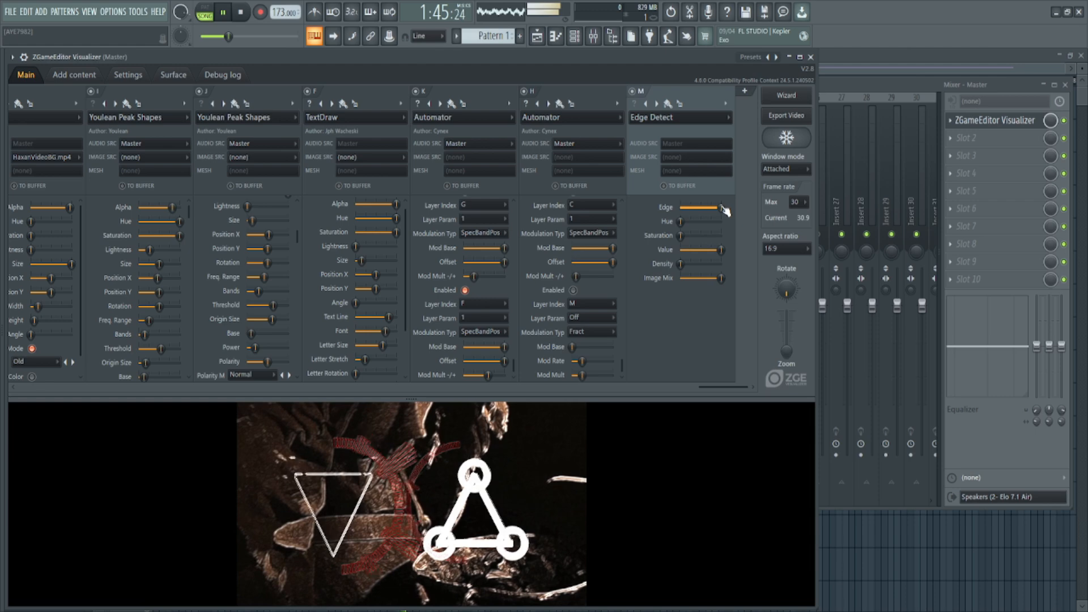
pyautogui.moveTo(721, 278); pyautogui.dragTo(723, 278)
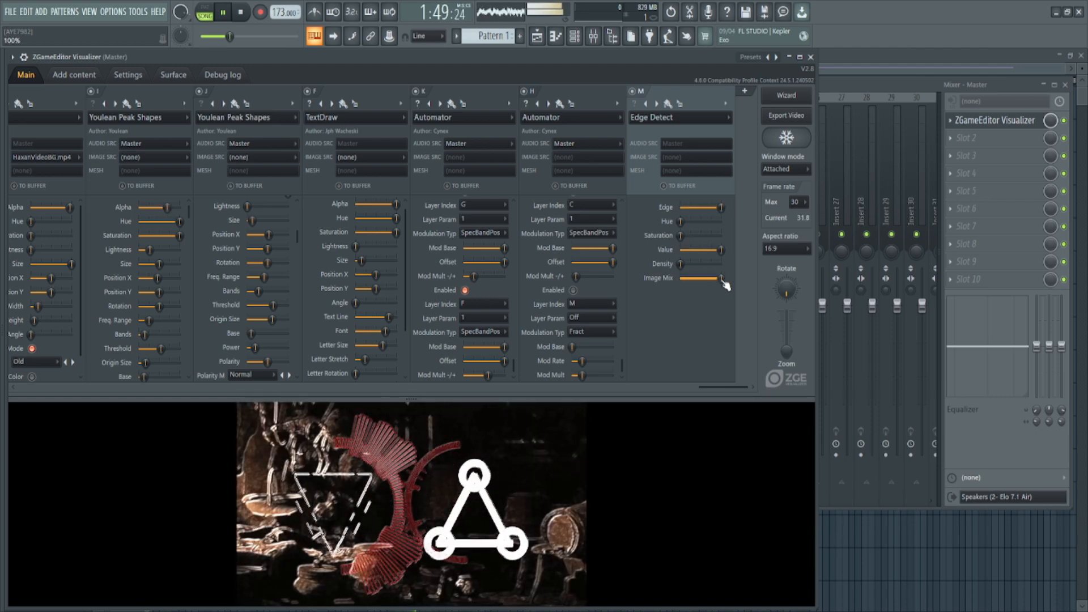
pyautogui.click(583, 303)
pyautogui.click(573, 290)
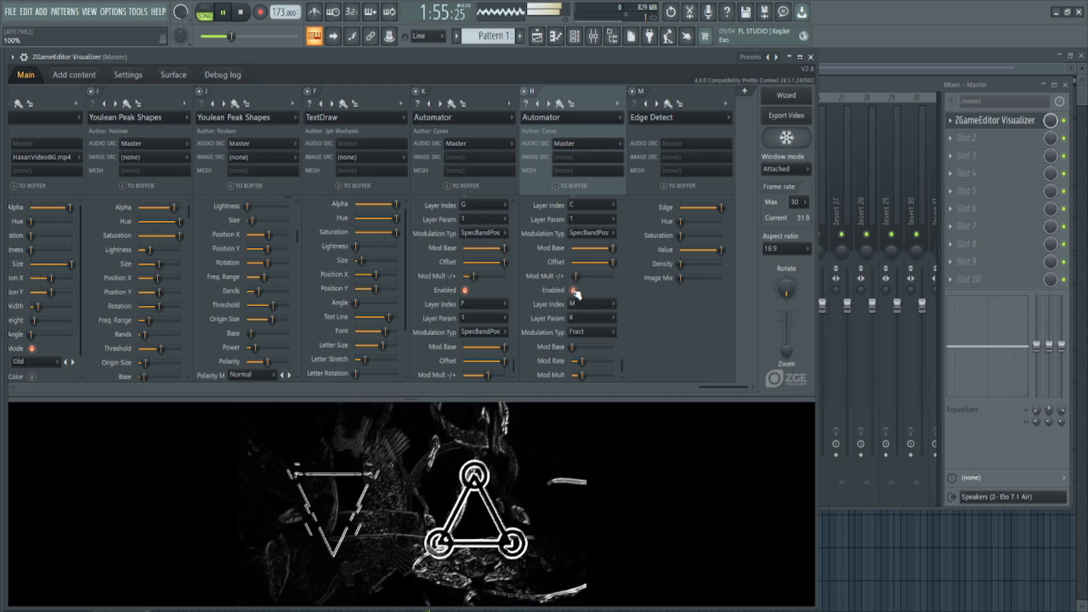
# - Set the layer M slot to SpecBandPos modulation with Mod Base about half, Offset at maximum and Mod Mult at 0%
pyautogui.click(591, 333)
pyautogui.click(596, 411)
pyautogui.moveTo(572, 346); pyautogui.dragTo(573, 377)
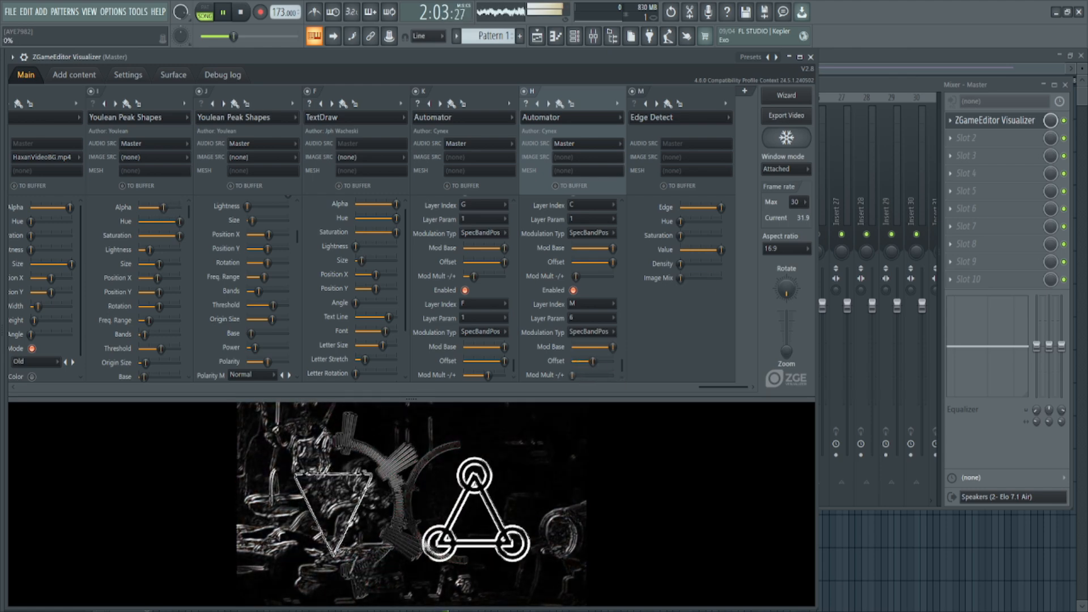
pyautogui.moveTo(602, 366); pyautogui.dragTo(576, 352)
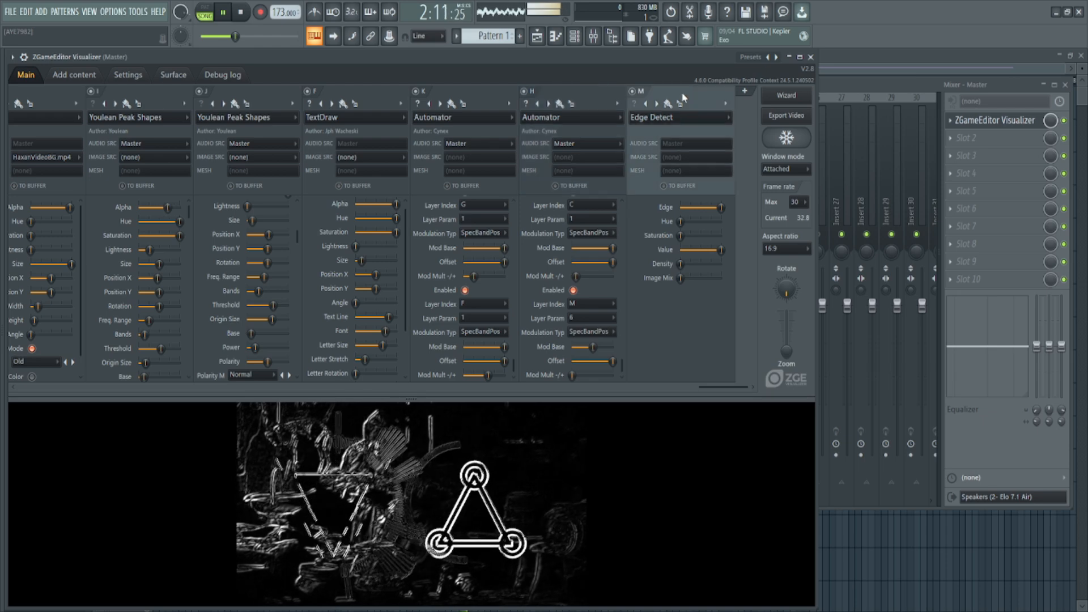
# - Move Edge Detect ahead of Automator H and set the M slot's Mod Base to maximum, Offset near 0% and Mod Mult to about 40%
pyautogui.moveTo(668, 104); pyautogui.dragTo(519, 108)
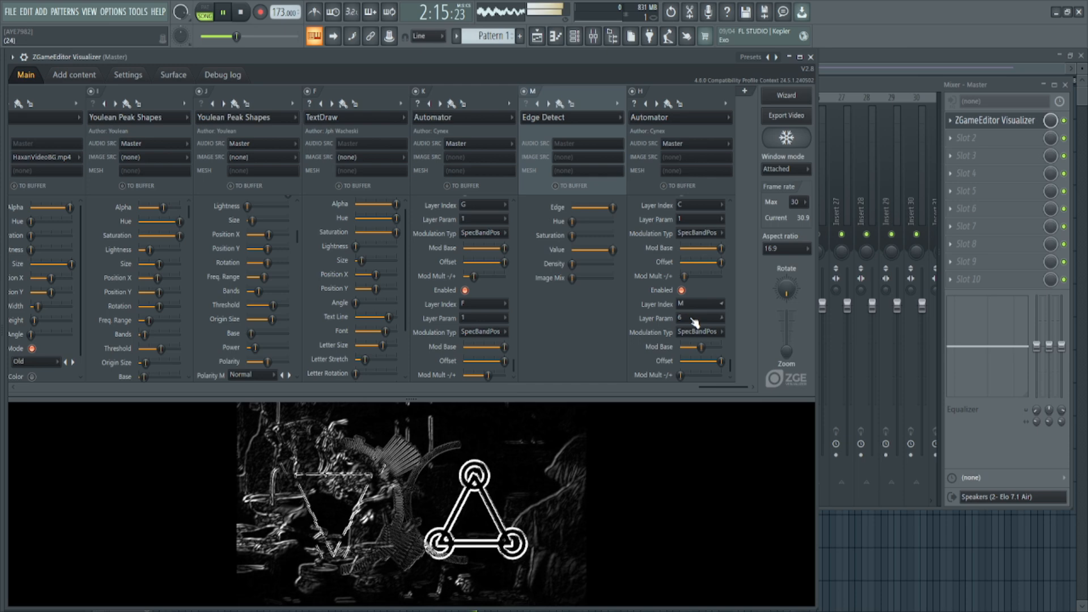
pyautogui.moveTo(700, 347)
pyautogui.mouseDown()
pyautogui.moveTo(724, 351)
pyautogui.moveTo(692, 346)
pyautogui.mouseUp()
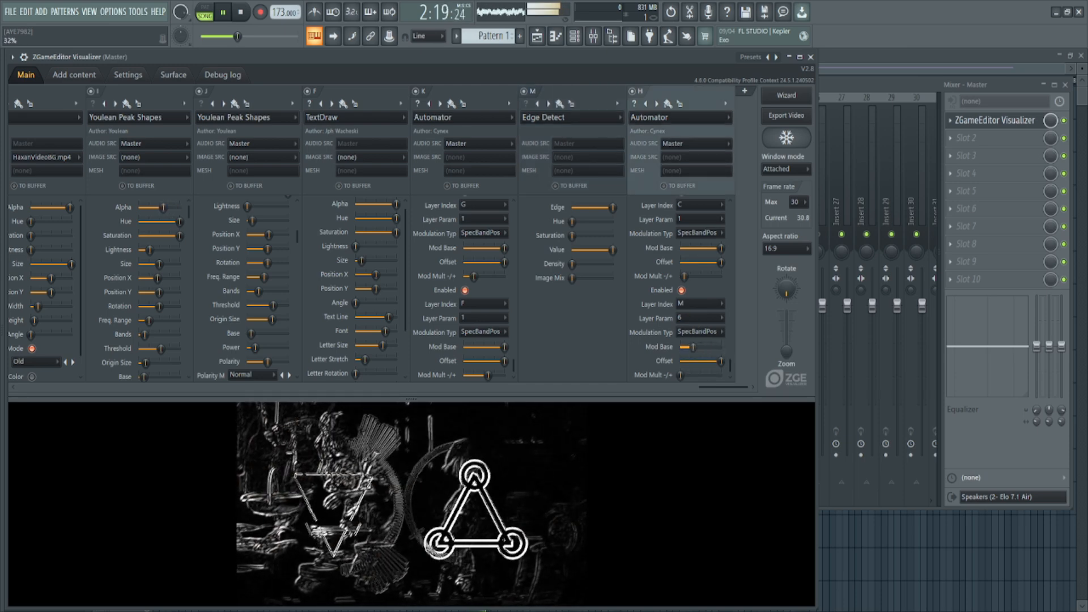
pyautogui.moveTo(698, 351)
pyautogui.mouseDown()
pyautogui.moveTo(727, 368)
pyautogui.moveTo(687, 366)
pyautogui.mouseUp()
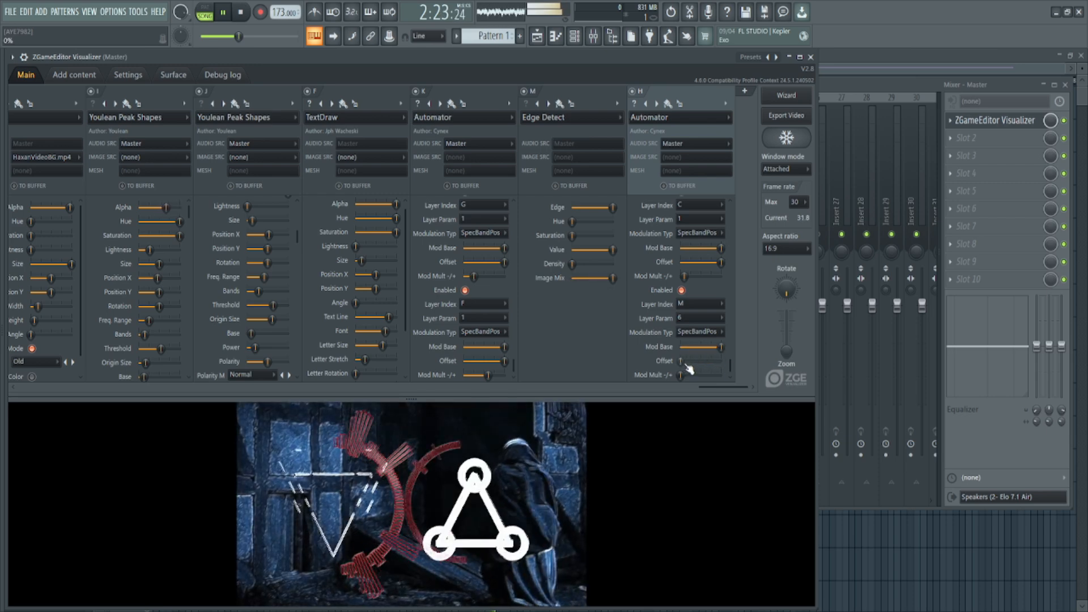
pyautogui.moveTo(681, 375)
pyautogui.mouseDown()
pyautogui.moveTo(721, 375)
pyautogui.moveTo(701, 377)
pyautogui.mouseUp()
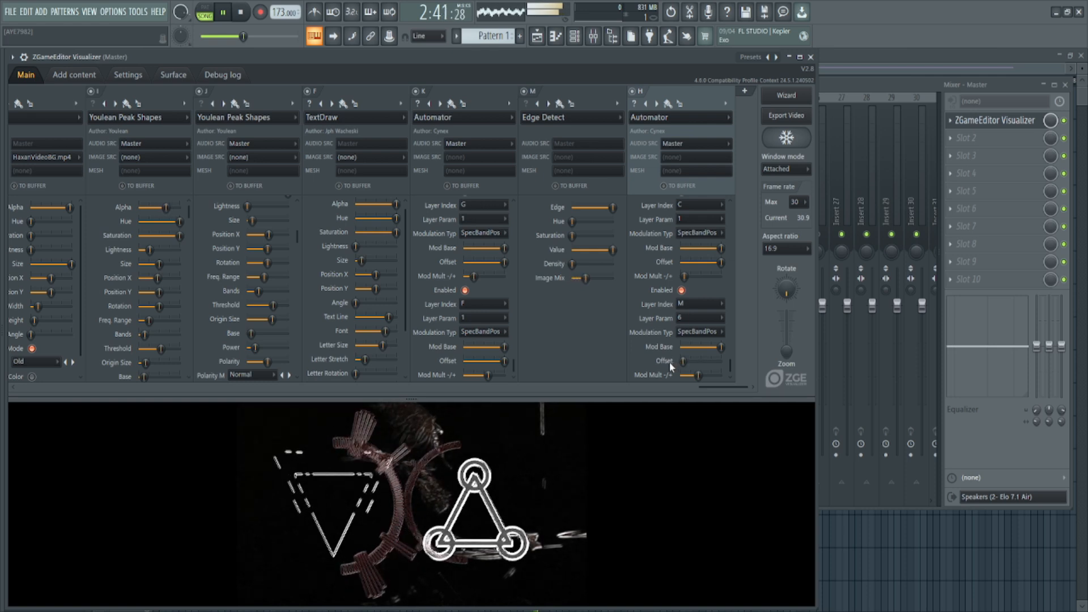
# - Raise the layer M slot's Offset to maximum, reduce its Mod Mult to 27%, and keep Mod Base at maximum
pyautogui.moveTo(684, 361); pyautogui.dragTo(711, 362)
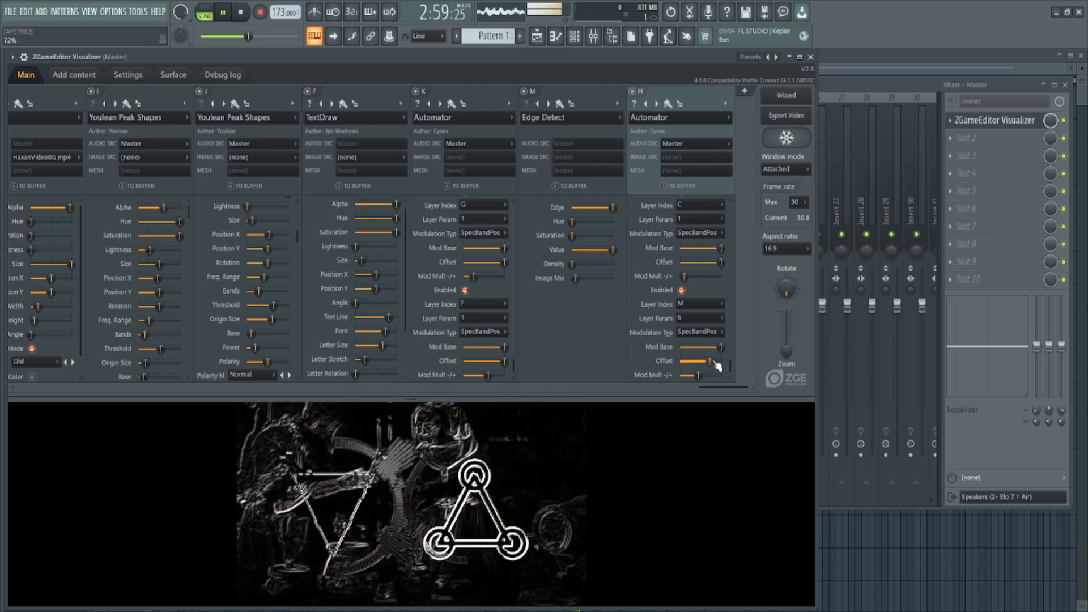
pyautogui.moveTo(714, 362); pyautogui.dragTo(721, 363)
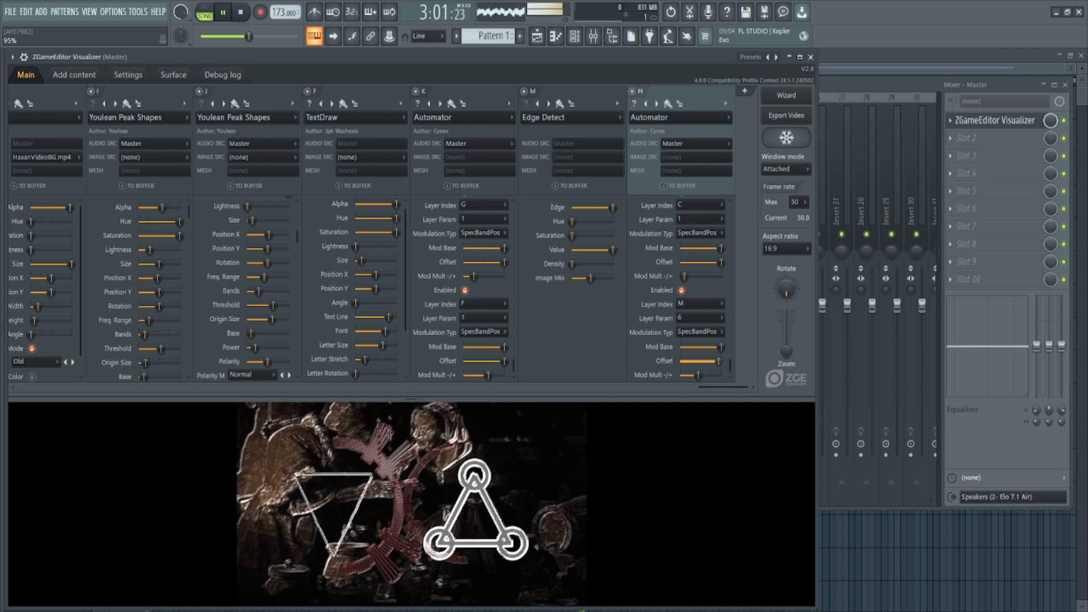
pyautogui.moveTo(698, 375); pyautogui.dragTo(691, 375)
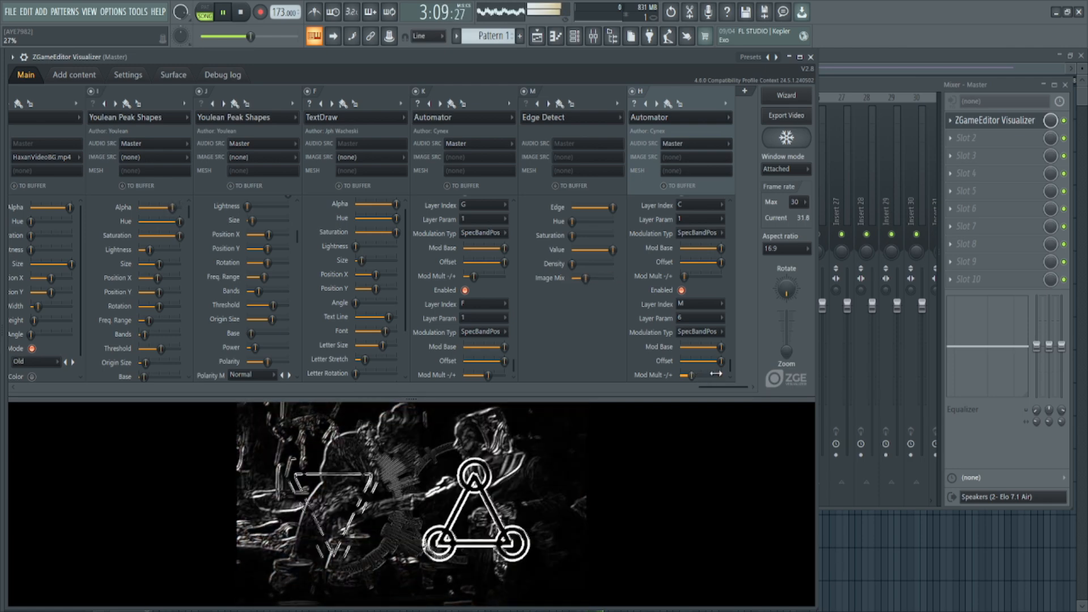
pyautogui.moveTo(719, 347)
pyautogui.mouseDown()
pyautogui.moveTo(704, 347)
pyautogui.moveTo(720, 346)
pyautogui.mouseUp()
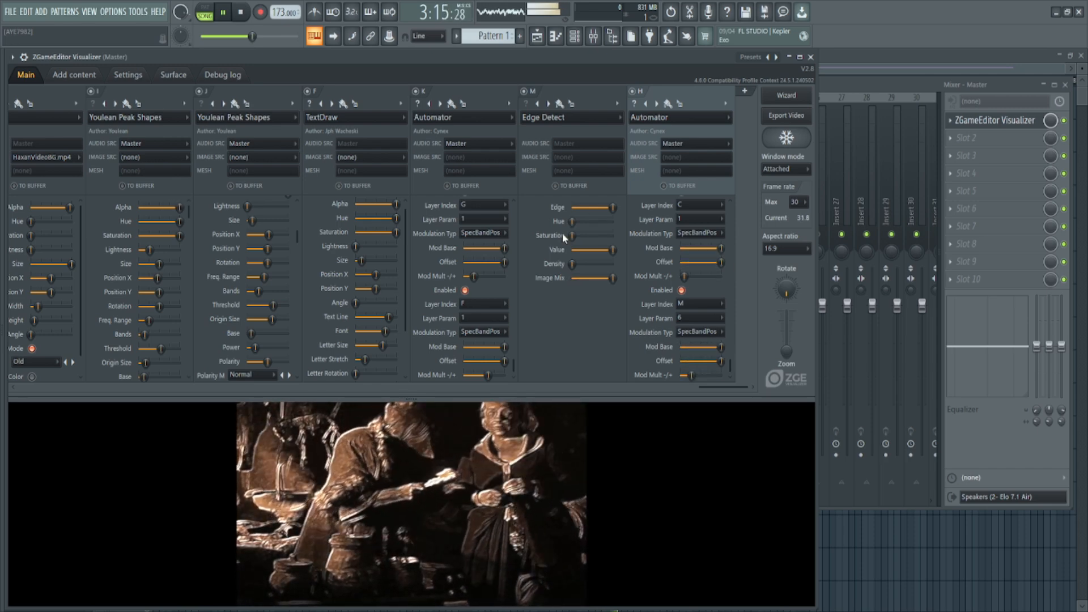
# - Set Edge Detect's Edge and Density to about three quarters and tune the layer M slot's Mod Mult to 44%
pyautogui.moveTo(612, 207); pyautogui.dragTo(601, 208)
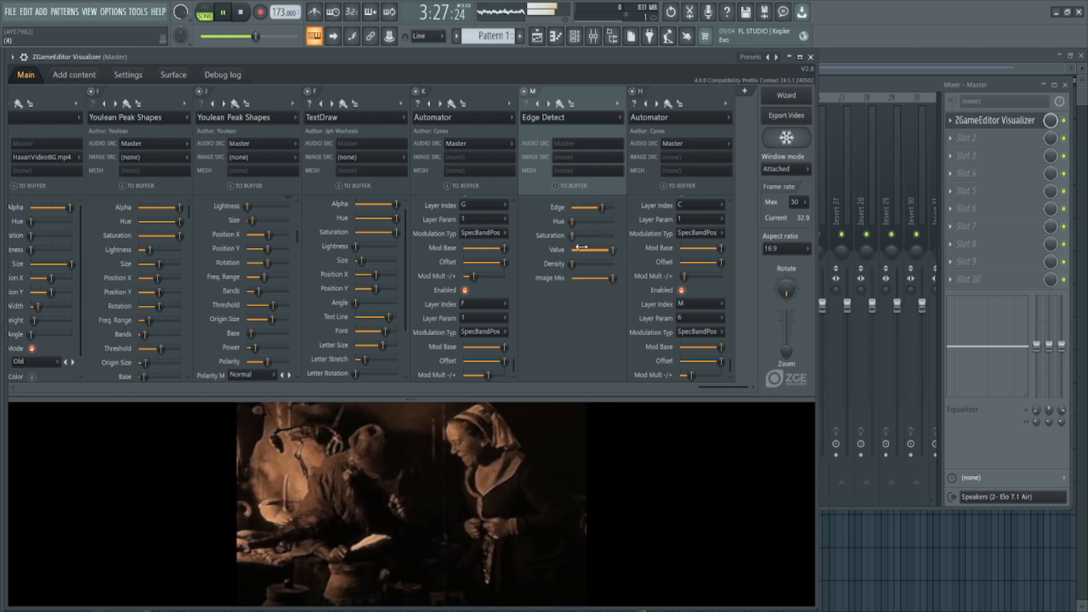
pyautogui.moveTo(612, 251); pyautogui.dragTo(586, 249)
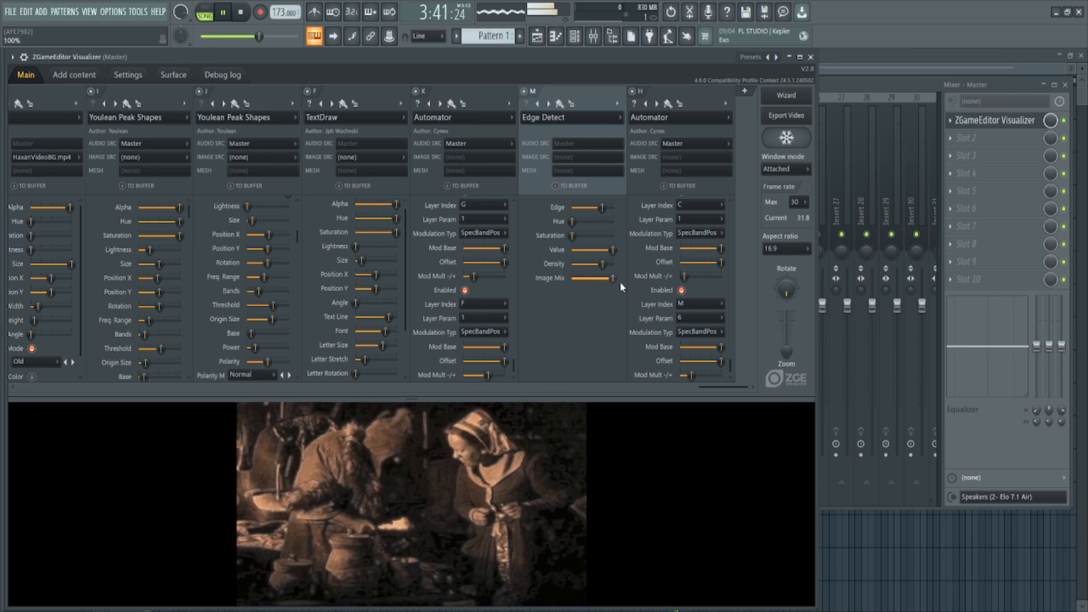
pyautogui.click(691, 375)
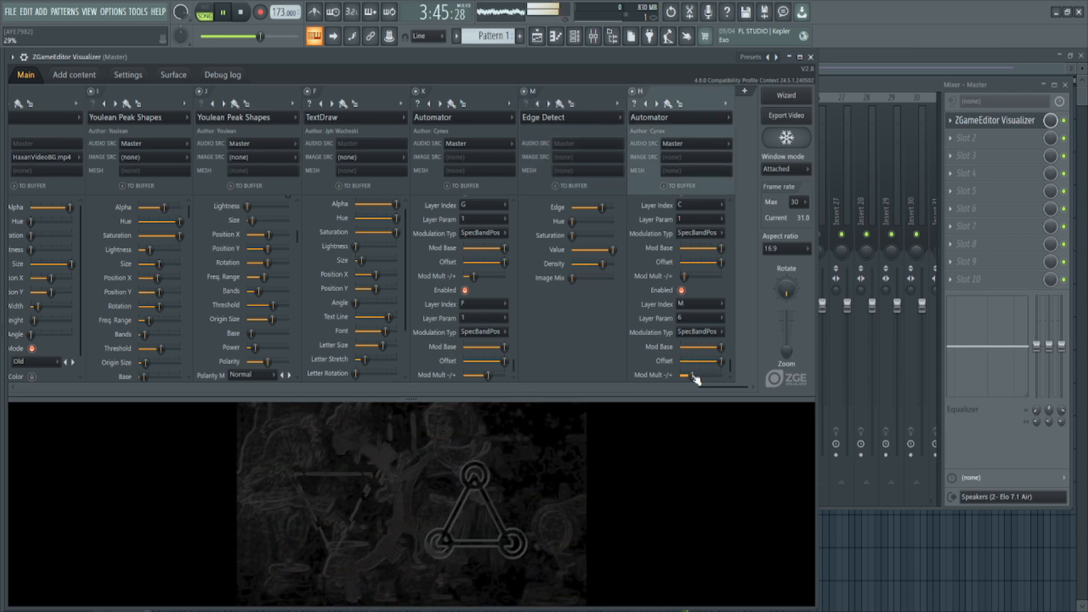
pyautogui.moveTo(694, 376); pyautogui.dragTo(697, 376)
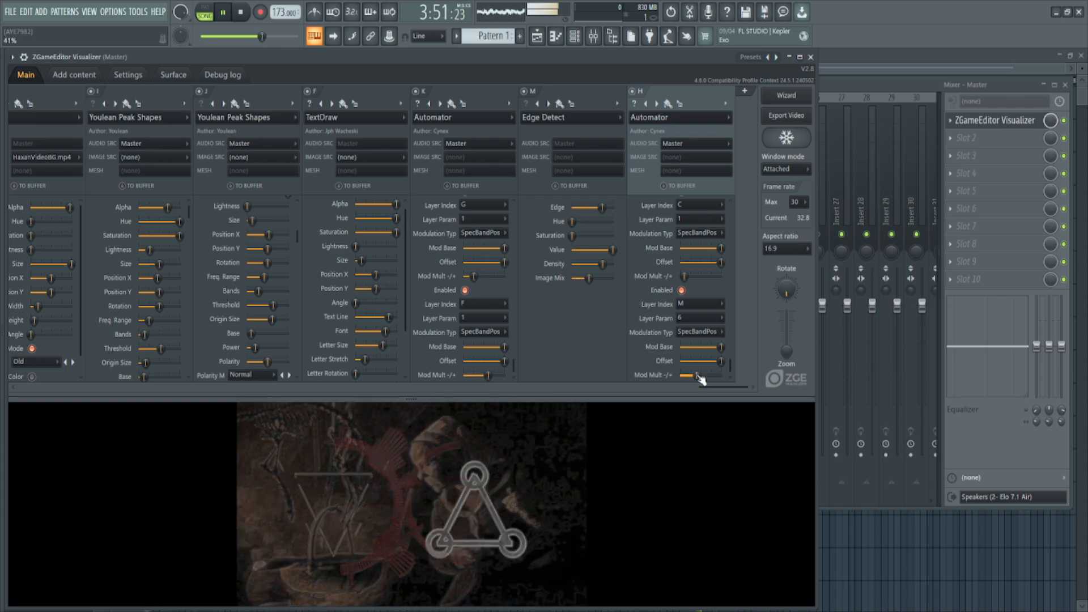
pyautogui.moveTo(698, 376)
pyautogui.mouseDown()
pyautogui.moveTo(711, 361)
pyautogui.moveTo(726, 368)
pyautogui.moveTo(703, 377)
pyautogui.mouseUp()
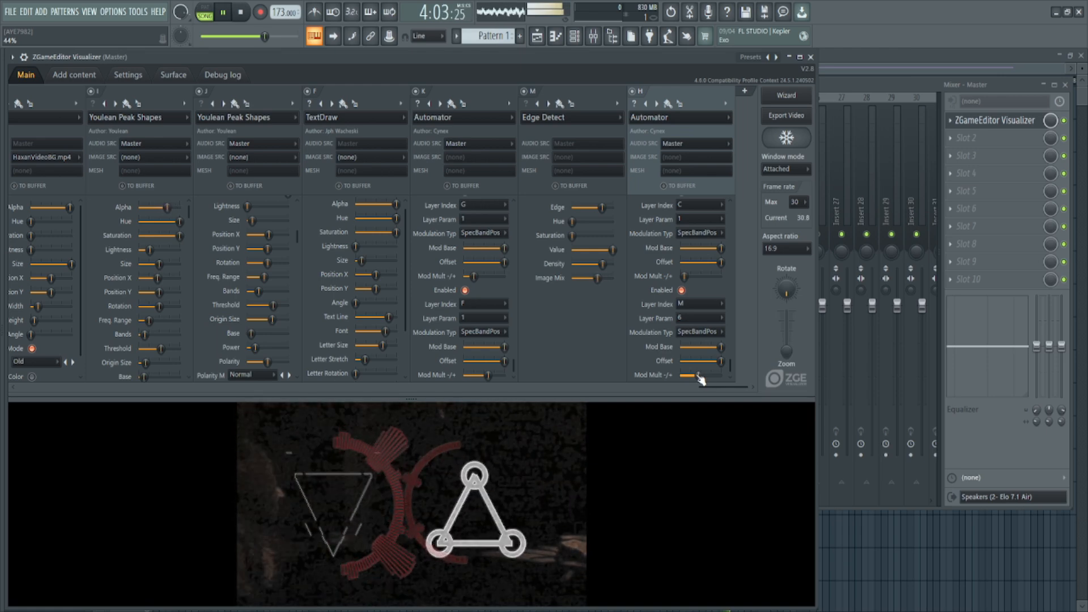
# - Set Edge Detect's Edge to 78% and lower its Density to about two thirds
pyautogui.moveTo(602, 207); pyautogui.dragTo(603, 207)
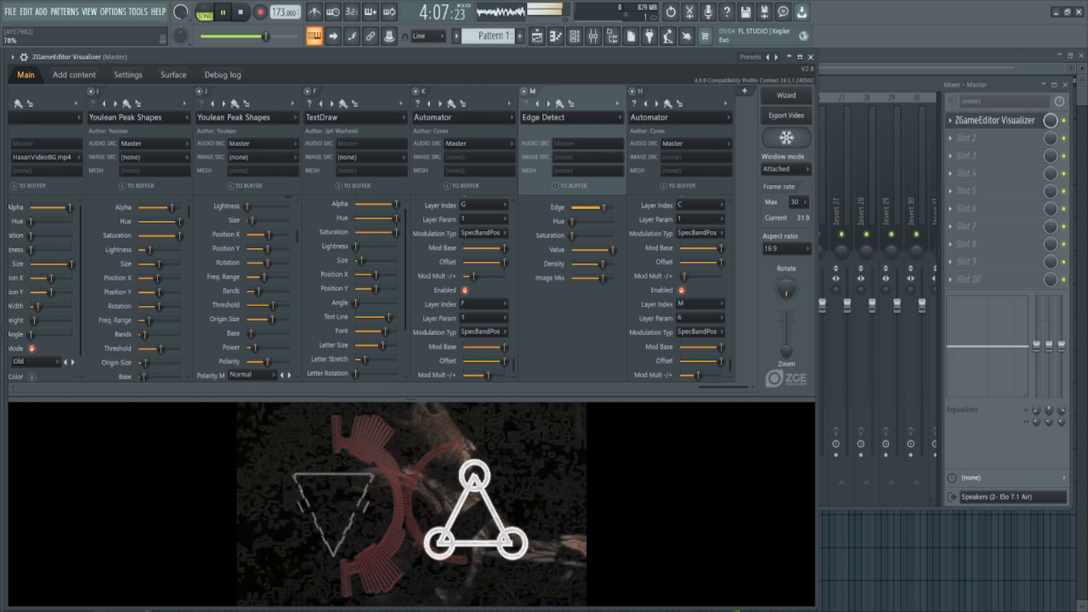
pyautogui.moveTo(612, 249)
pyautogui.mouseDown()
pyautogui.moveTo(590, 264)
pyautogui.moveTo(600, 264)
pyautogui.mouseUp()
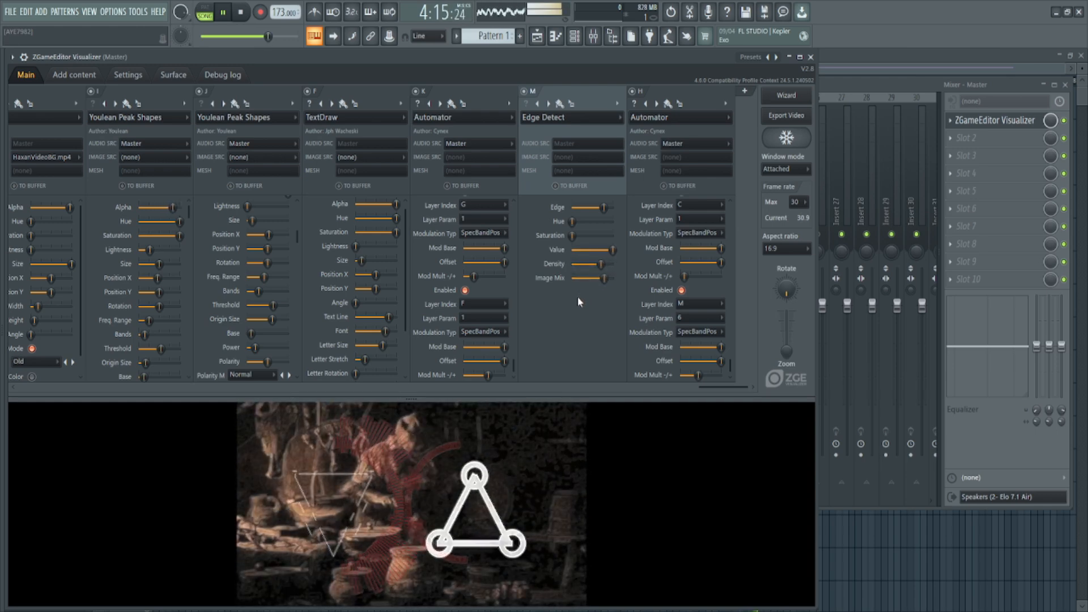
# - Add layer N with the Extruded Video Image effect, setting its Scale to 19% and raising Depth to about 80%
pyautogui.click(744, 91)
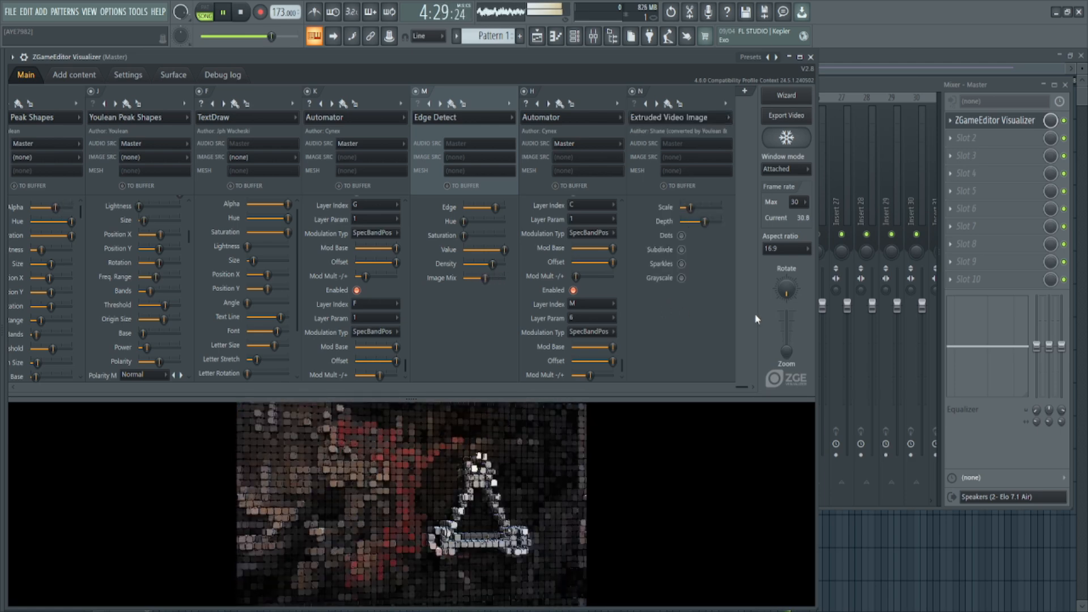
pyautogui.moveTo(691, 207); pyautogui.dragTo(683, 207)
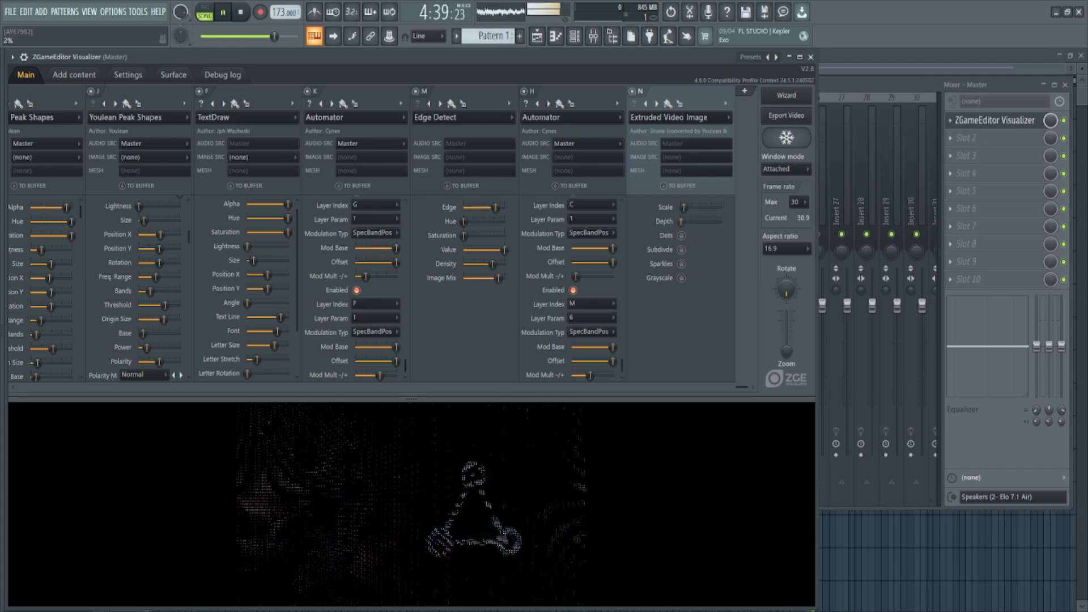
pyautogui.moveTo(691, 211); pyautogui.dragTo(688, 208)
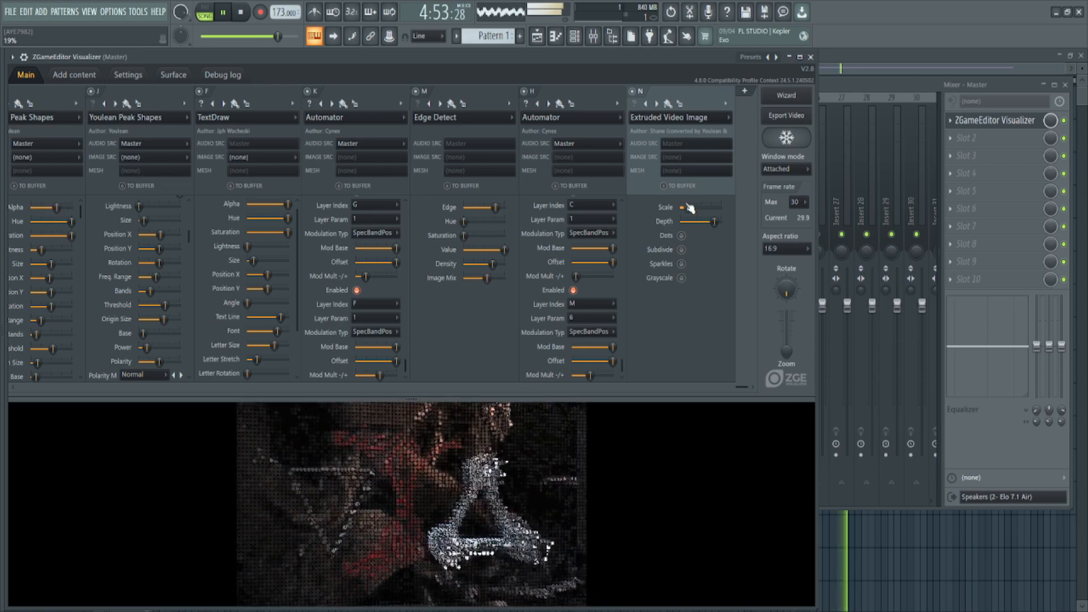
# - Switch layer N to AudioShake with Amount near minimum, its first unlabelled slider near 10% and its last at about half
pyautogui.click(656, 104)
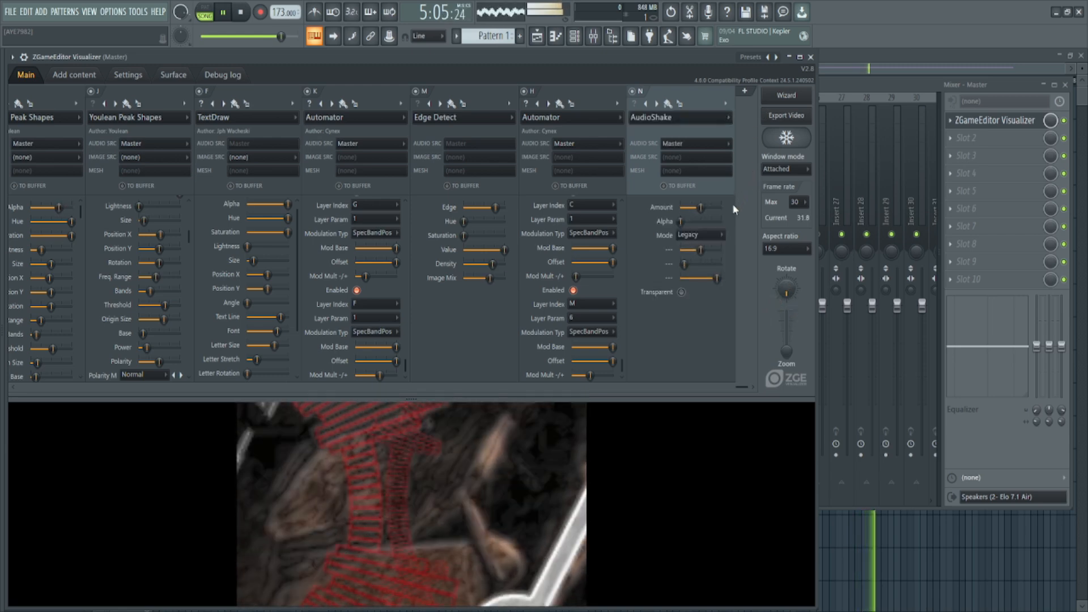
pyautogui.moveTo(700, 208); pyautogui.dragTo(682, 208)
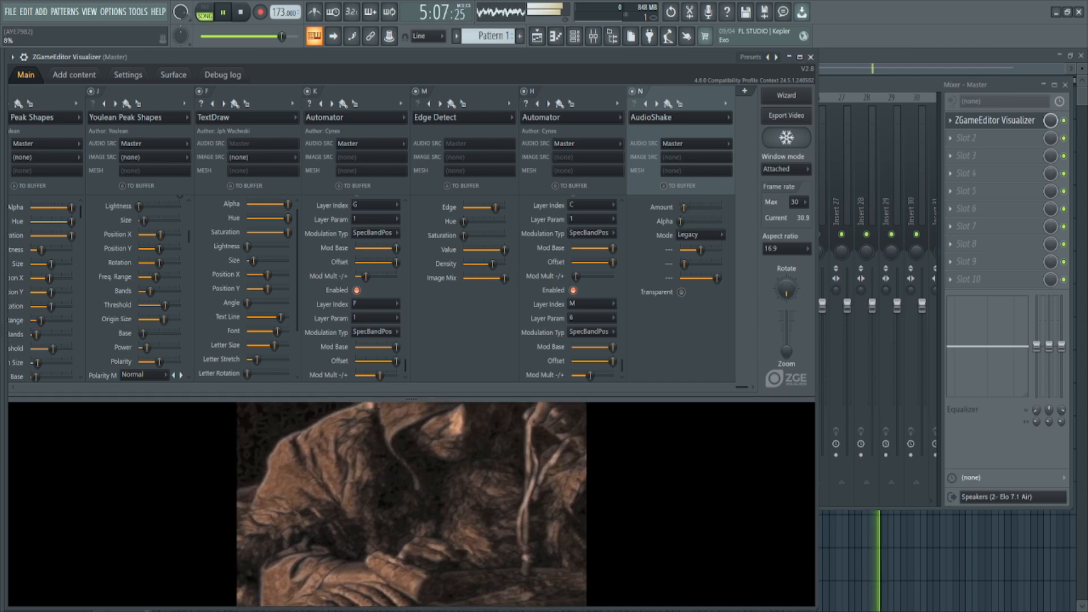
pyautogui.moveTo(717, 277); pyautogui.dragTo(685, 250)
pyautogui.moveTo(682, 207); pyautogui.dragTo(680, 207)
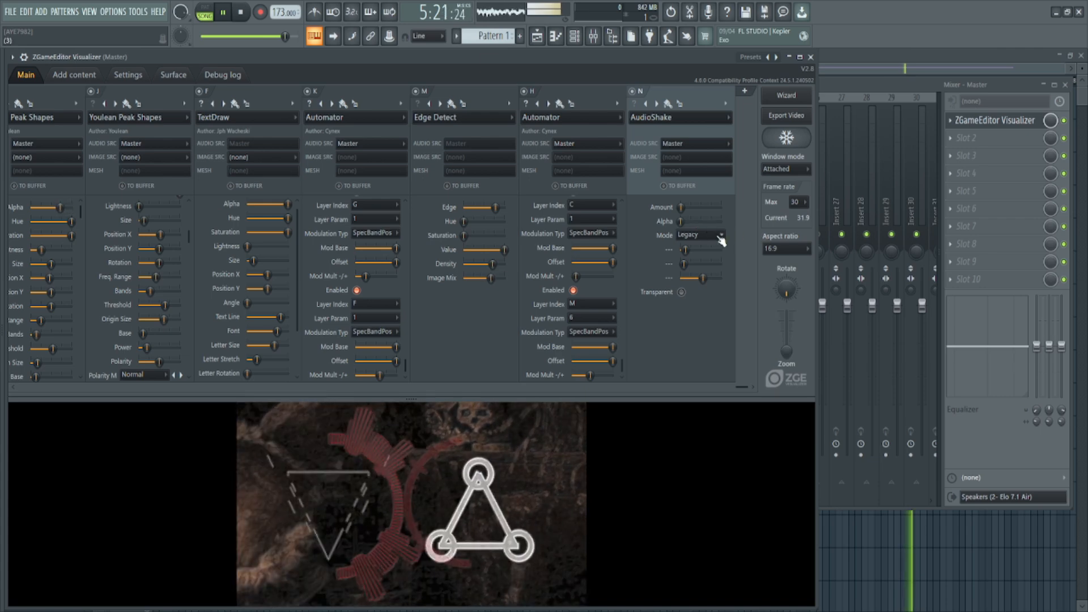
# - Try AudioShake's Freq Range mode, return it to Legacy, and keep Amount just above minimum
pyautogui.click(699, 268)
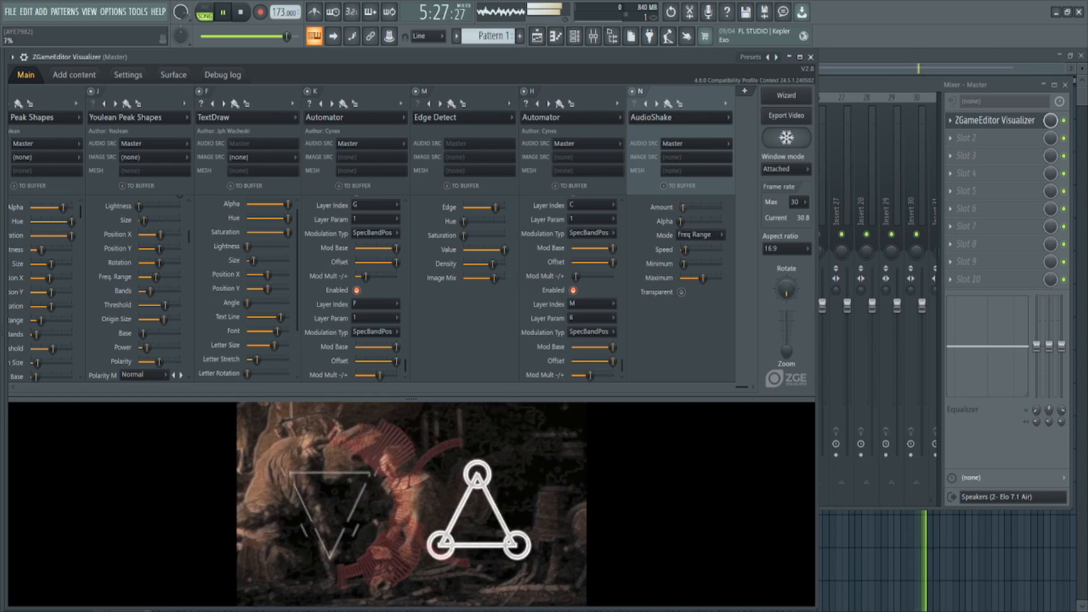
pyautogui.click(702, 248)
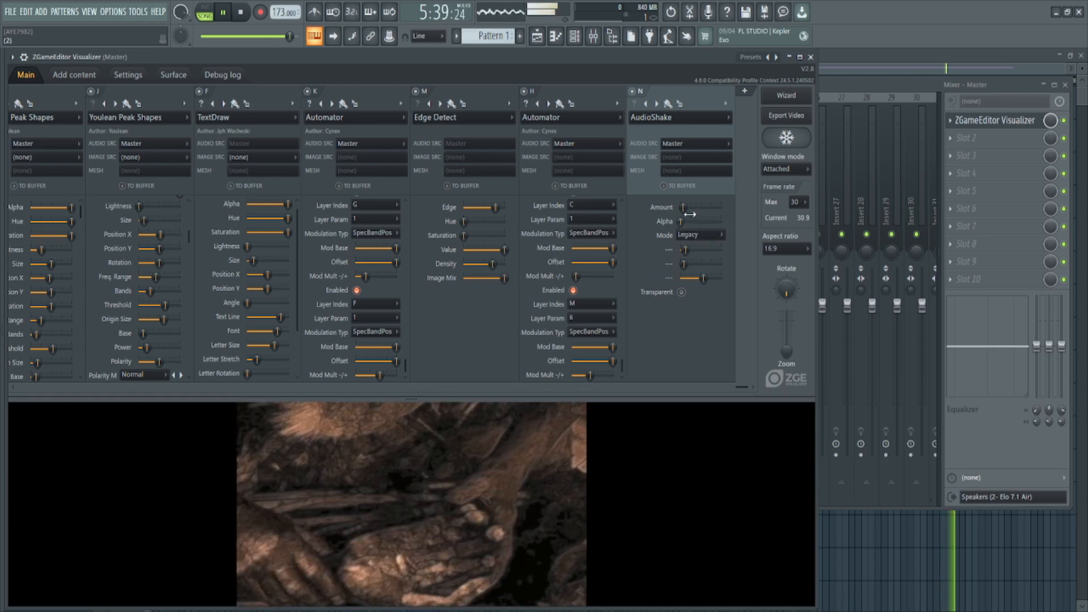
pyautogui.moveTo(683, 209); pyautogui.dragTo(681, 209)
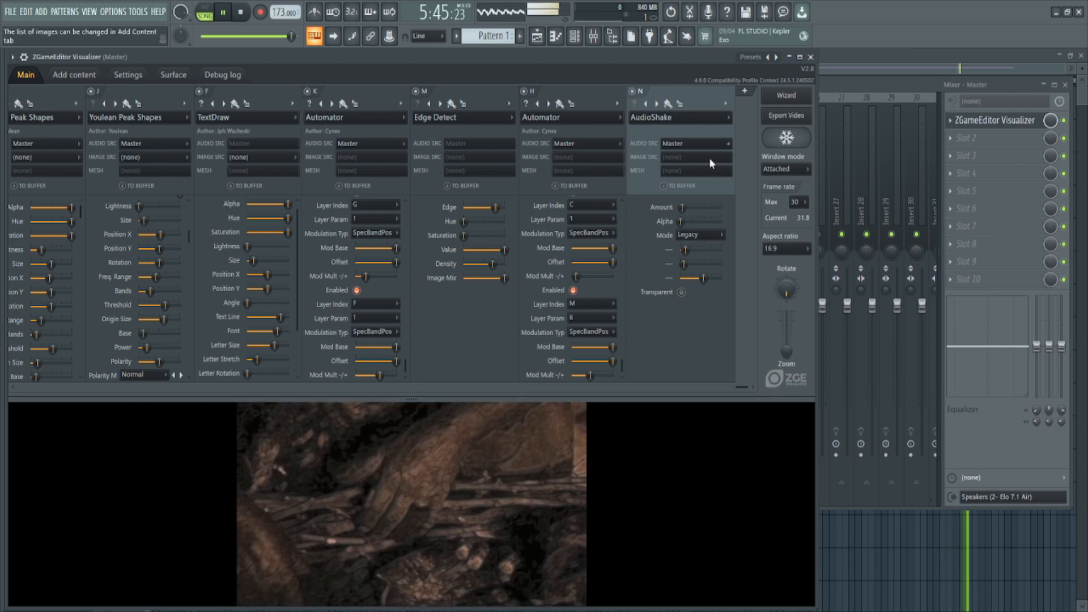
# - Add layer O with the Raindrops effect and restart song playback
pyautogui.press('space')
pyautogui.click(744, 91)
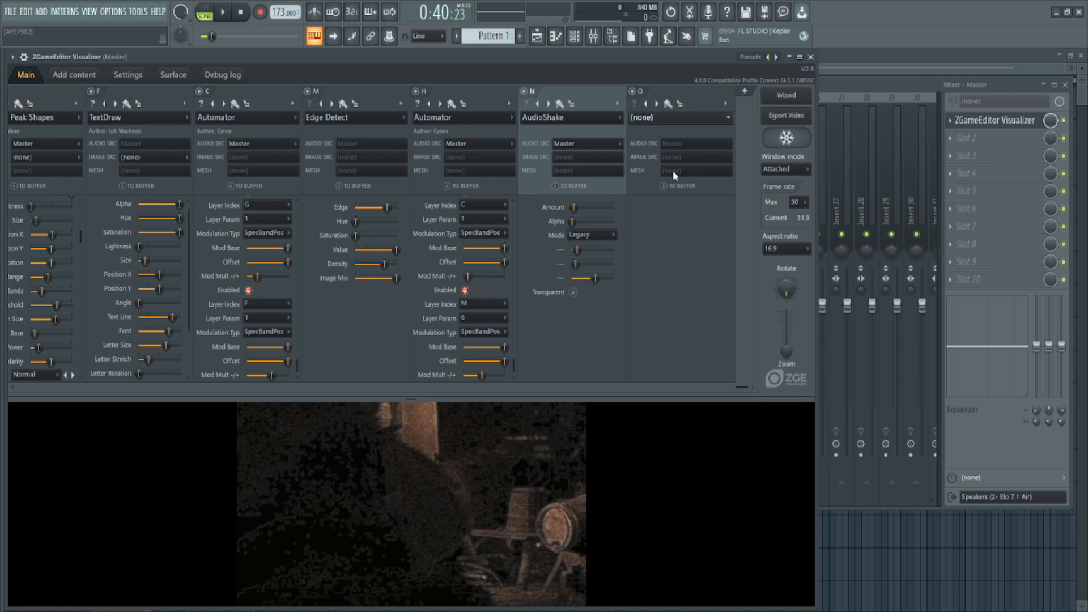
pyautogui.click(224, 12)
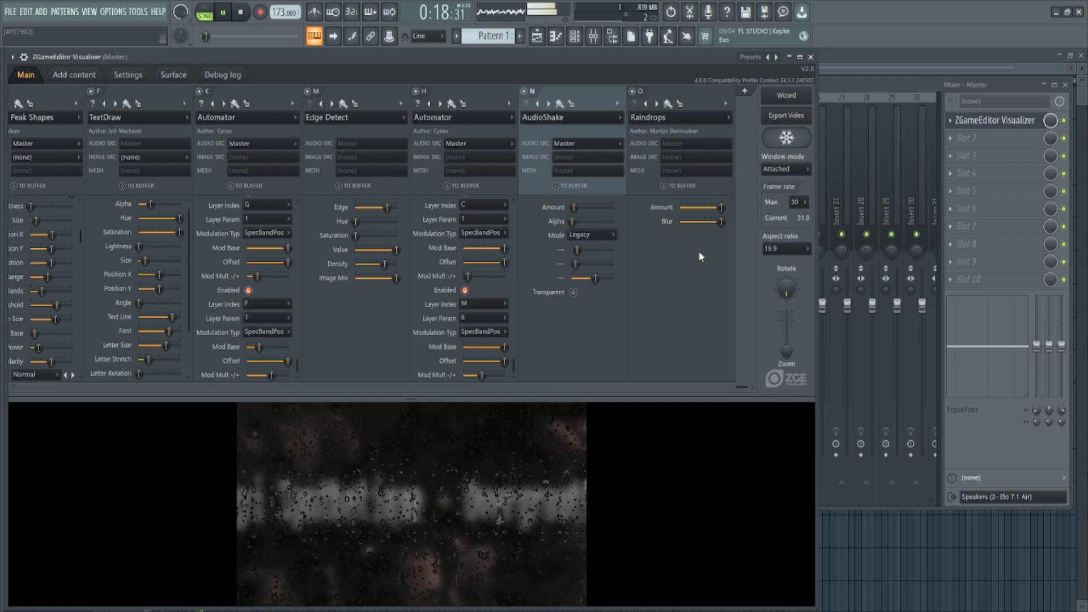
# - Step layer O through the available effects, comparing them against the song, and settle on Point Cloud Default
pyautogui.click(657, 103)
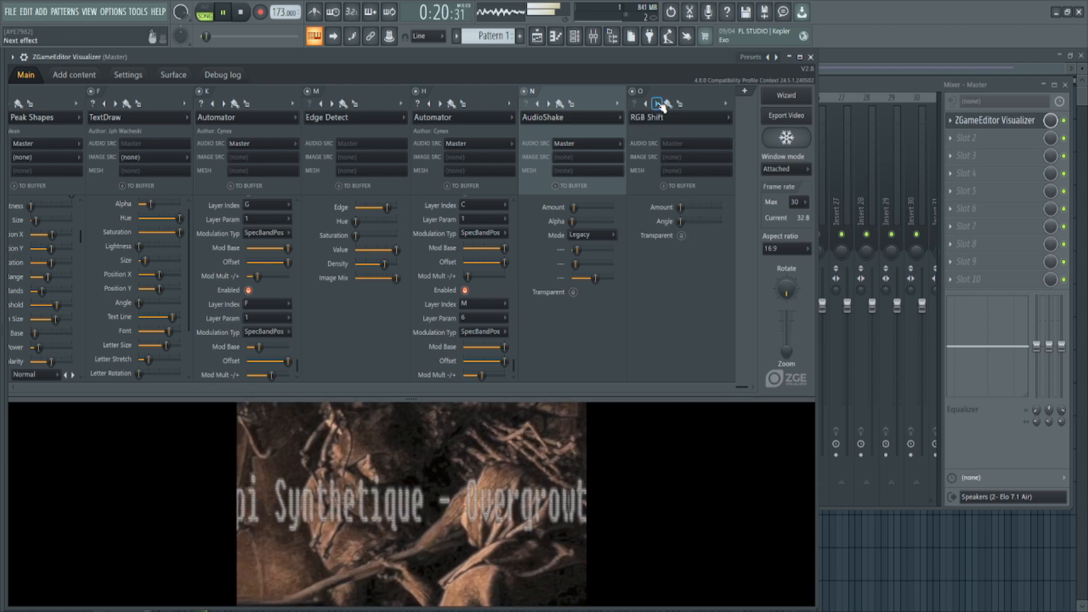
pyautogui.click(657, 104)
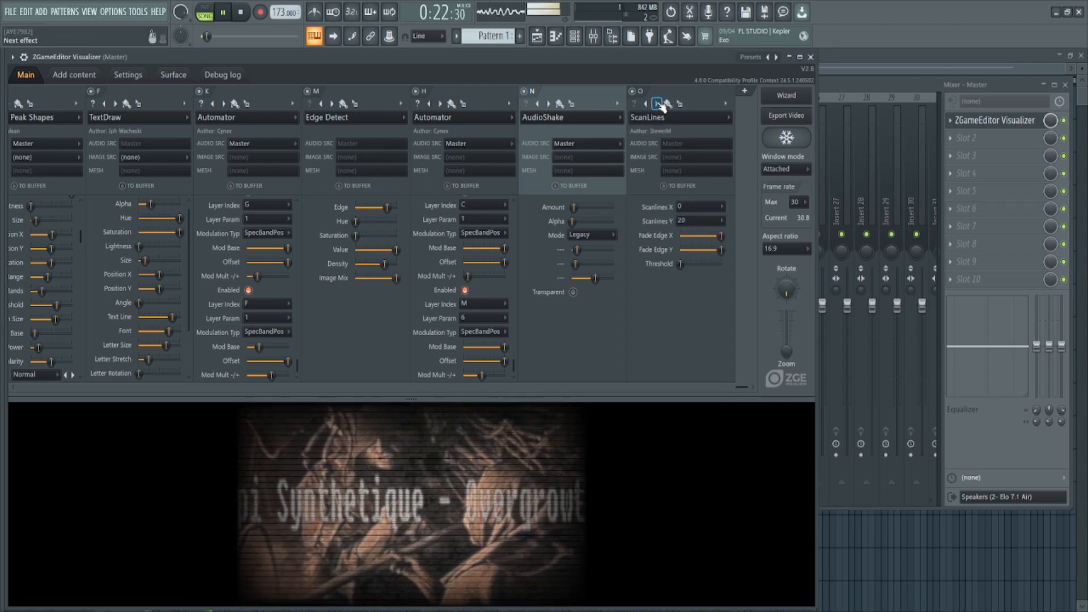
pyautogui.click(657, 104)
pyautogui.click(657, 103)
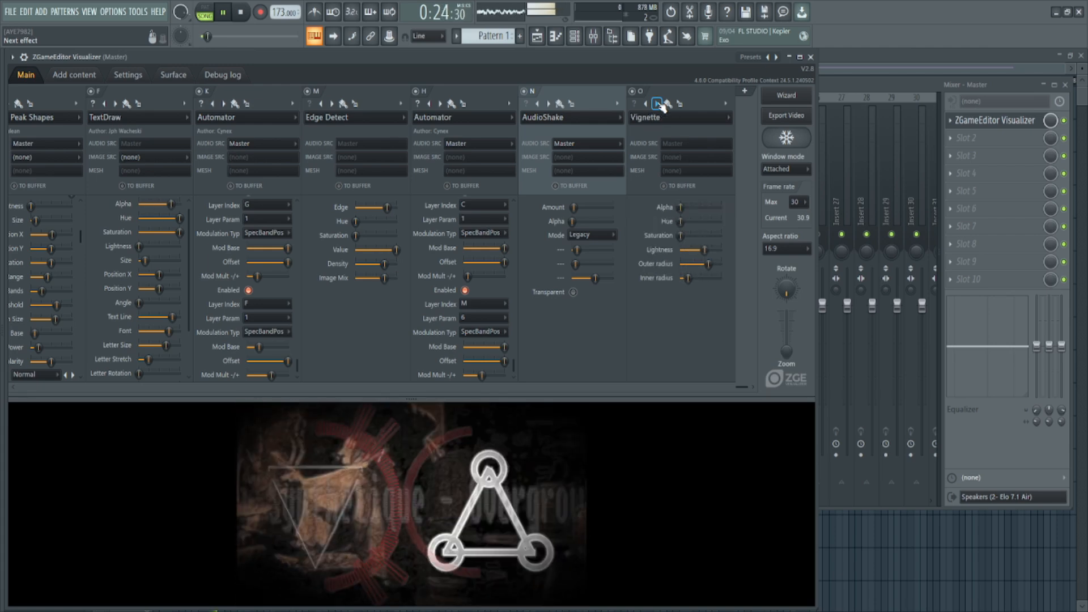
pyautogui.click(657, 104)
pyautogui.click(657, 104)
pyautogui.click(657, 104)
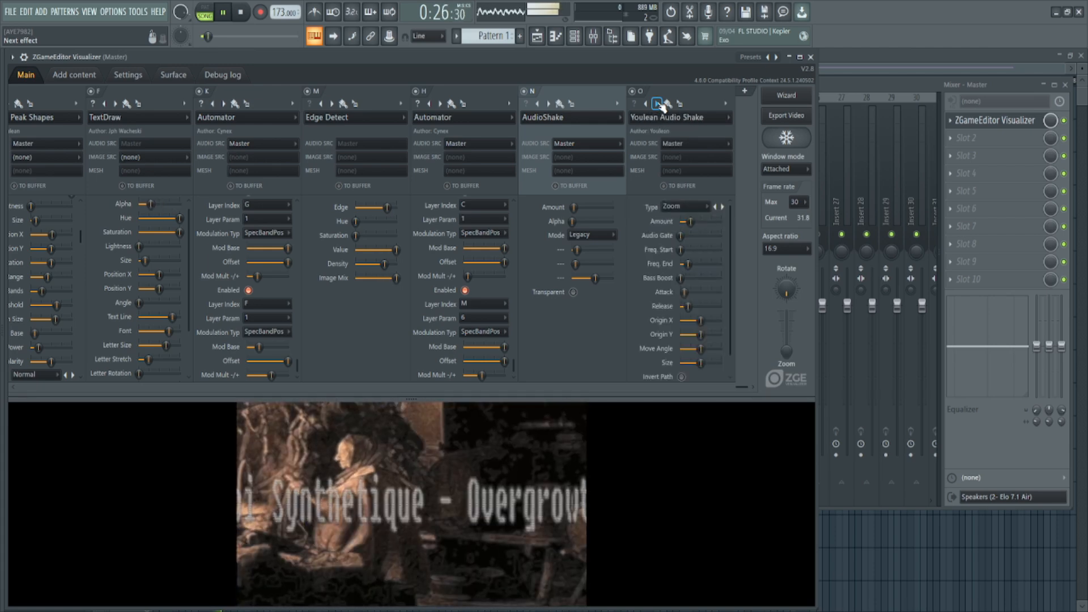
pyautogui.click(657, 103)
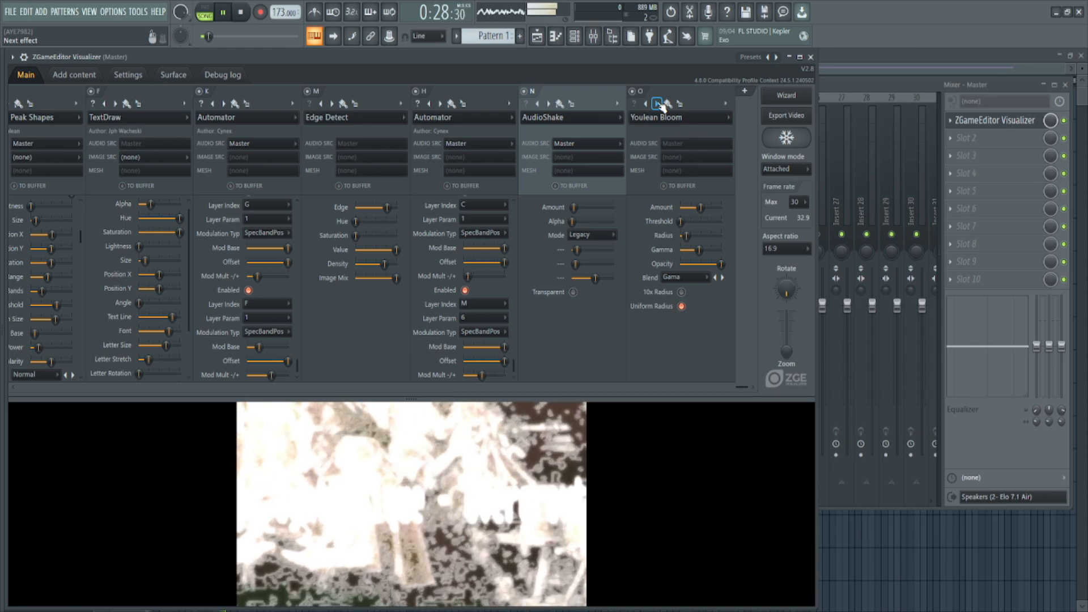
pyautogui.click(645, 104)
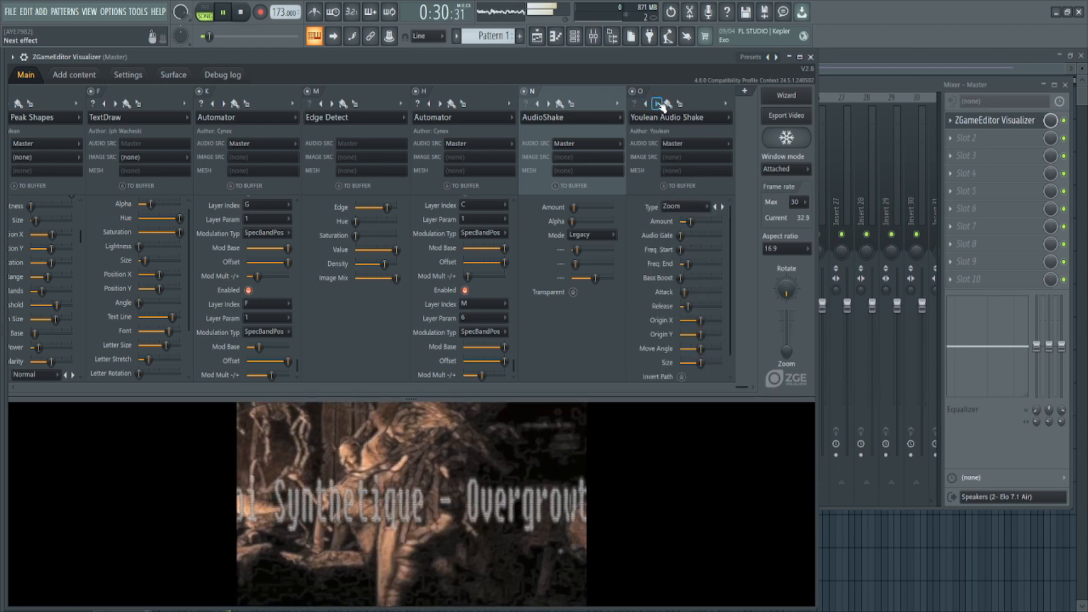
pyautogui.click(657, 103)
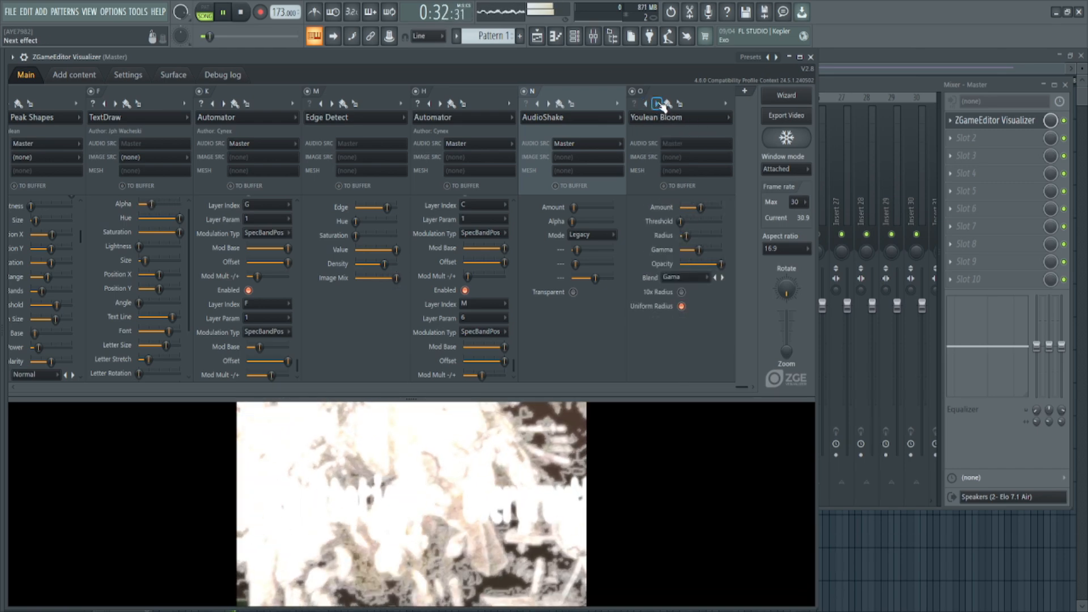
pyautogui.click(657, 104)
pyautogui.click(657, 103)
pyautogui.click(657, 104)
pyautogui.click(657, 104)
pyautogui.click(657, 104)
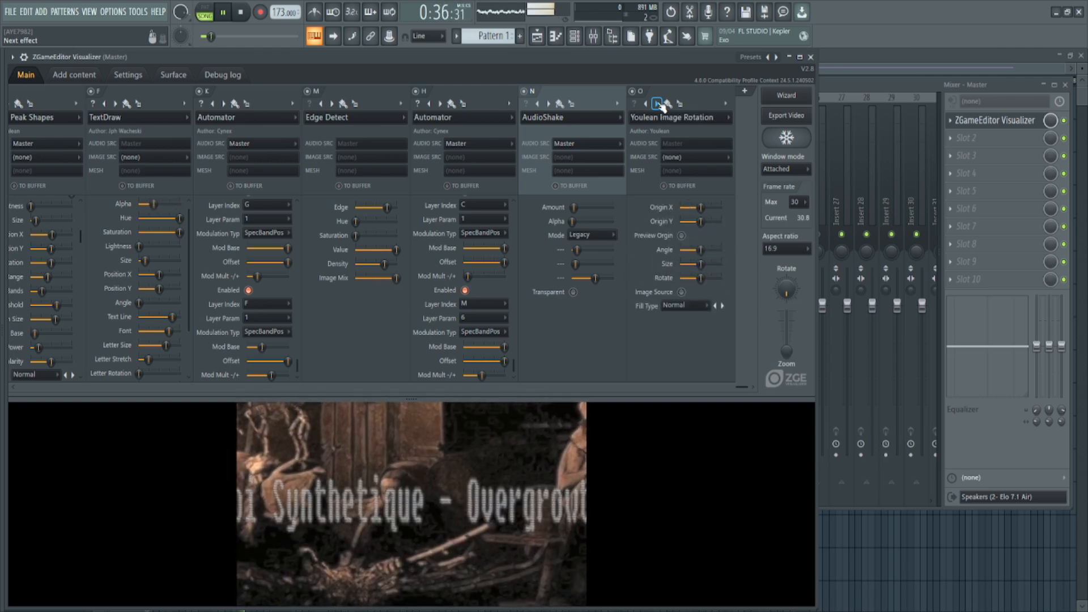
pyautogui.click(658, 103)
pyautogui.click(657, 103)
pyautogui.click(657, 104)
pyautogui.click(657, 104)
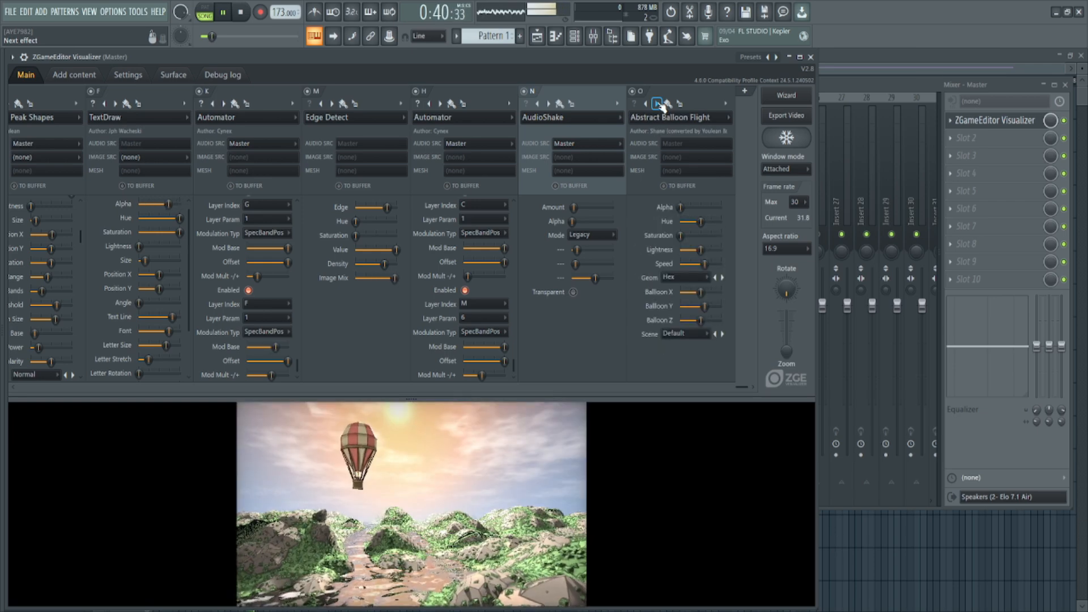
pyautogui.click(657, 104)
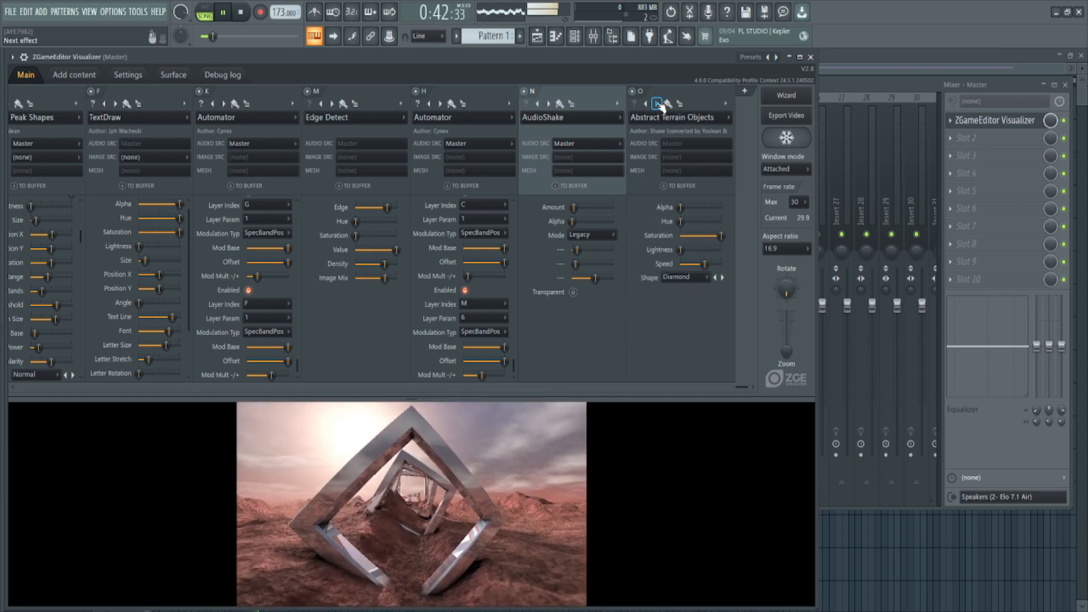
pyautogui.click(658, 104)
pyautogui.click(657, 104)
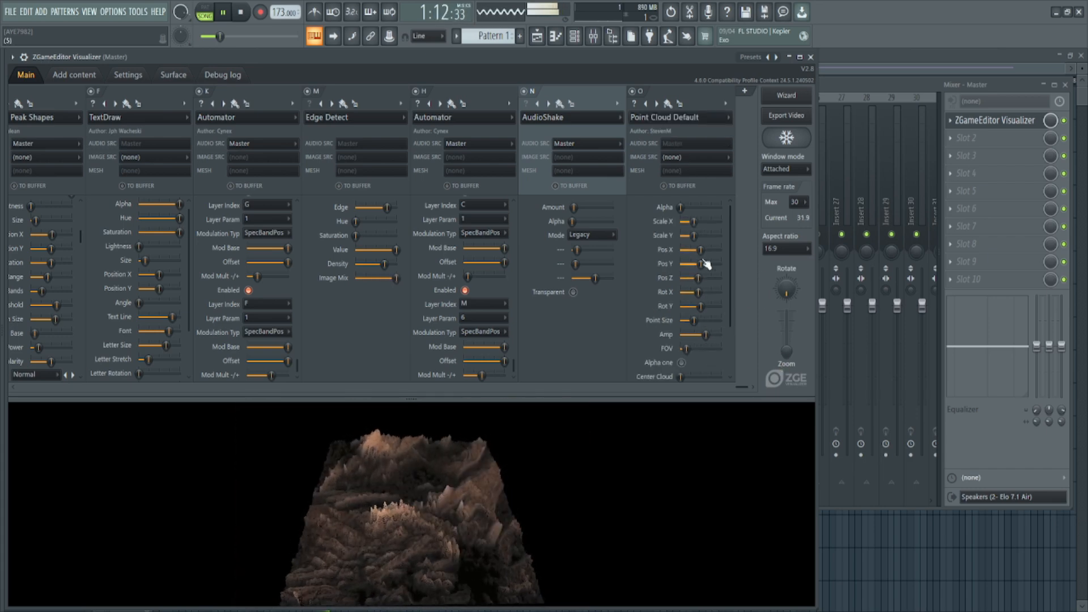
# - Enlarge the point cloud on layer O with Scale X at about 73% and Scale Y at about 43%
pyautogui.scroll(-1, 735, 327)
pyautogui.moveTo(733, 323); pyautogui.dragTo(700, 279)
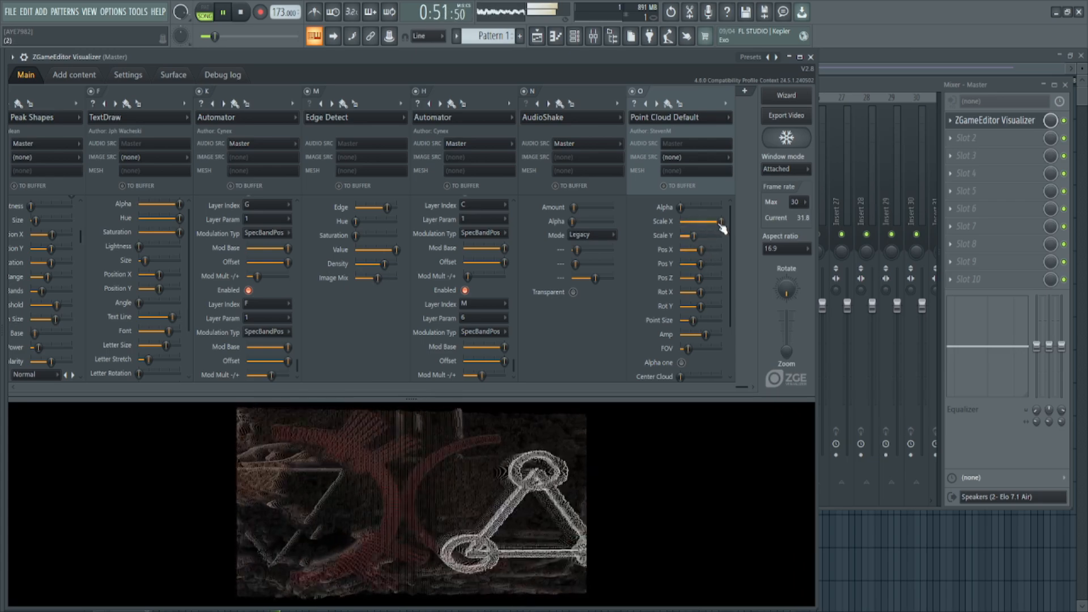
pyautogui.moveTo(696, 236); pyautogui.dragTo(705, 236)
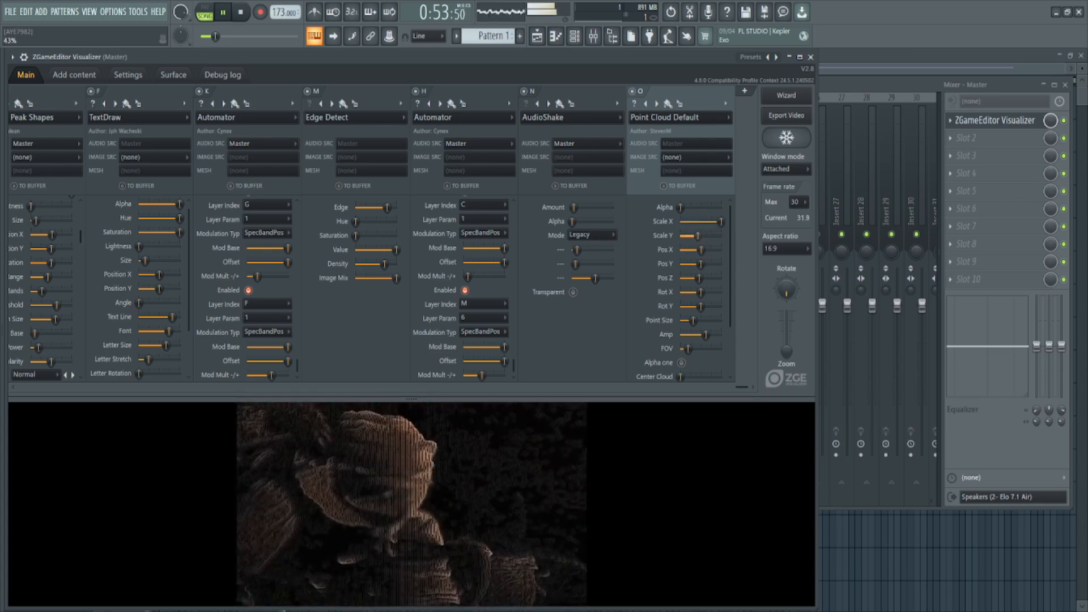
pyautogui.moveTo(721, 222); pyautogui.dragTo(715, 221)
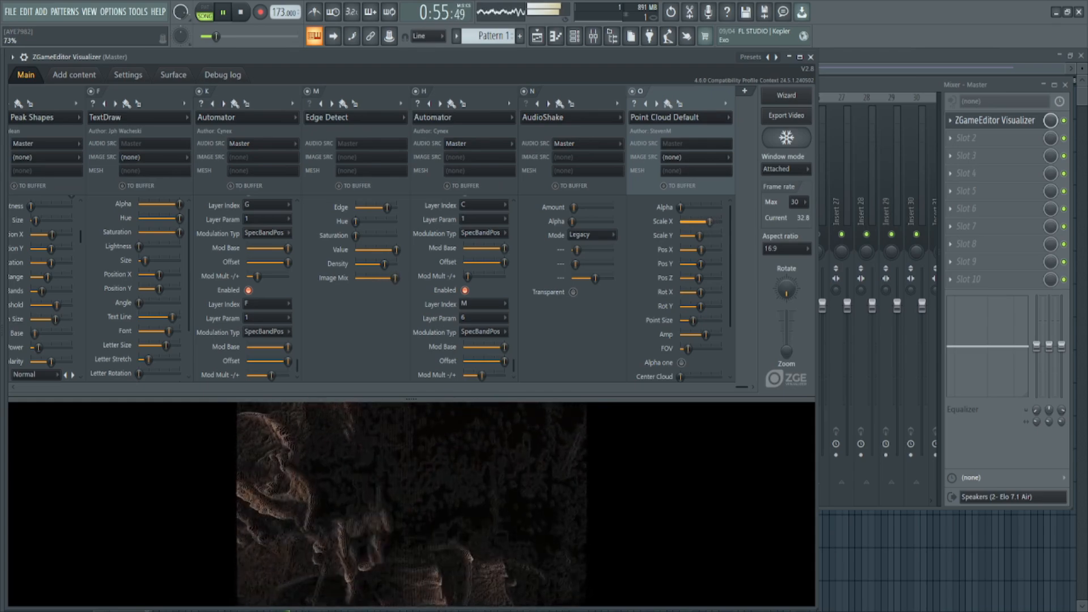
# - Restart playback and reduce the TextDraw title's Size to about 7%
pyautogui.press('space')
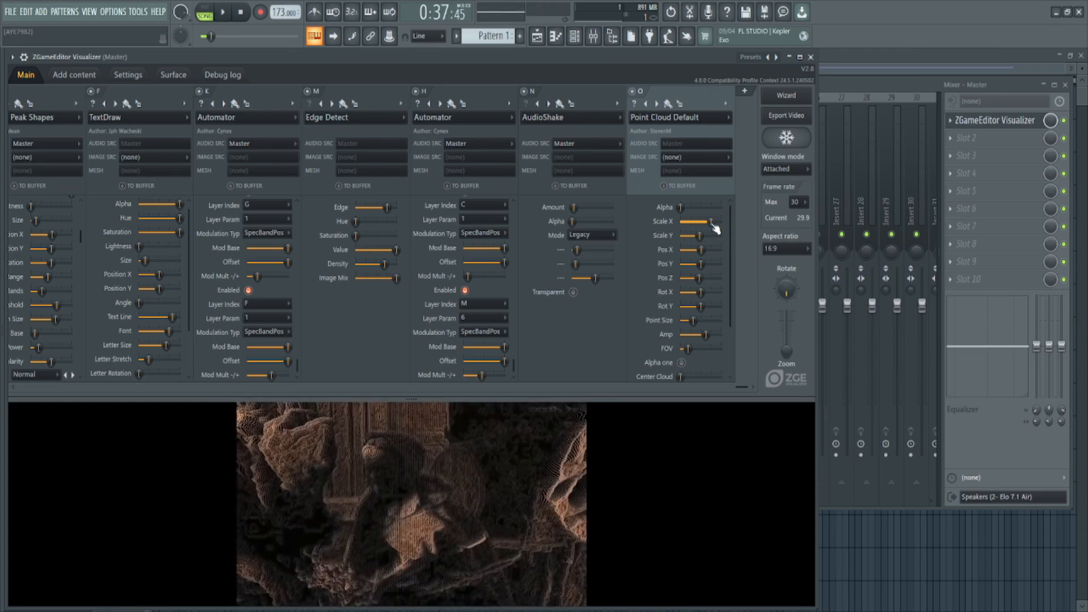
pyautogui.press('space')
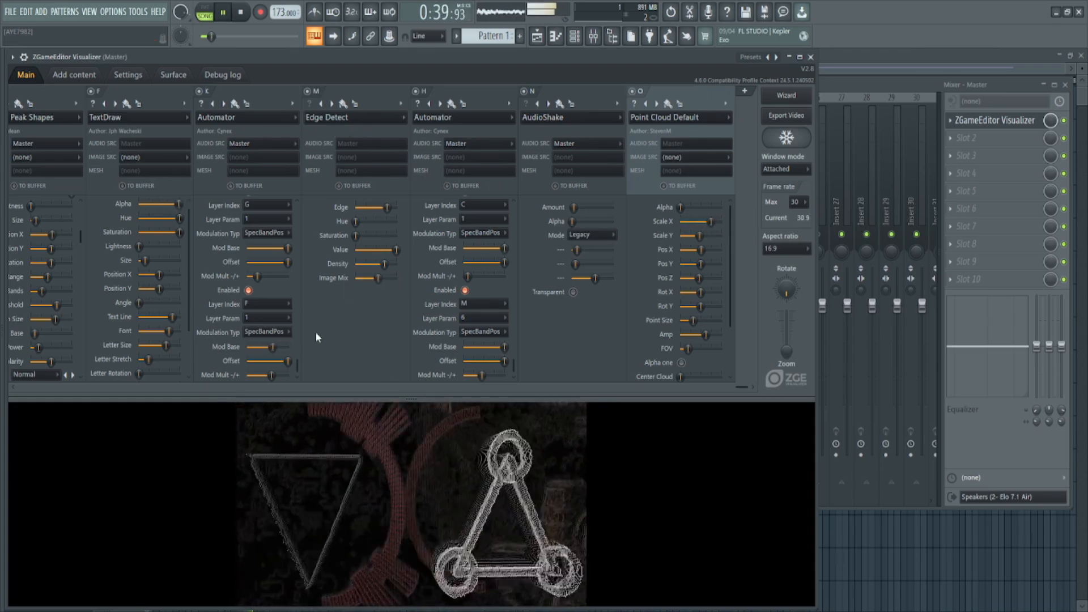
pyautogui.click(129, 205)
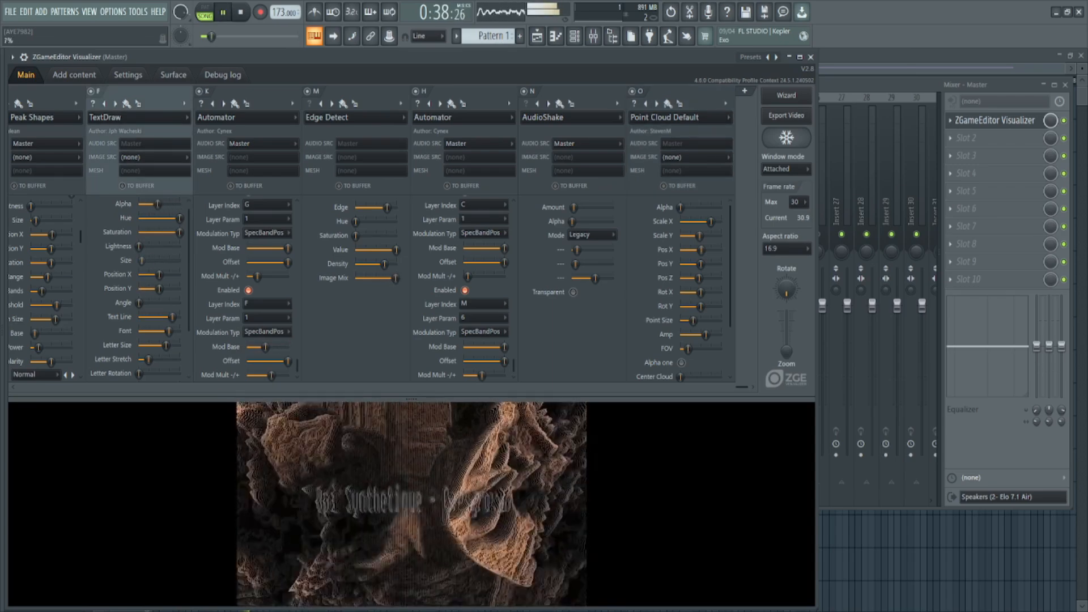
pyautogui.moveTo(141, 260); pyautogui.dragTo(142, 261)
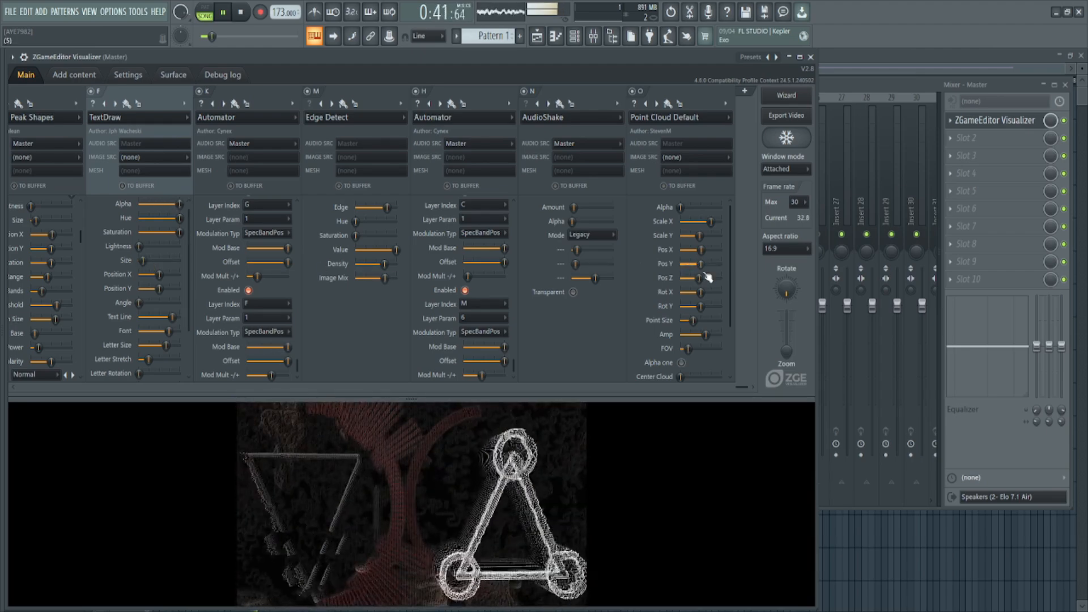
# - Lower the point cloud's Scale X to about two thirds and Scale Y to just over a third, and set FOV to 16%
pyautogui.moveTo(700, 236); pyautogui.dragTo(701, 236)
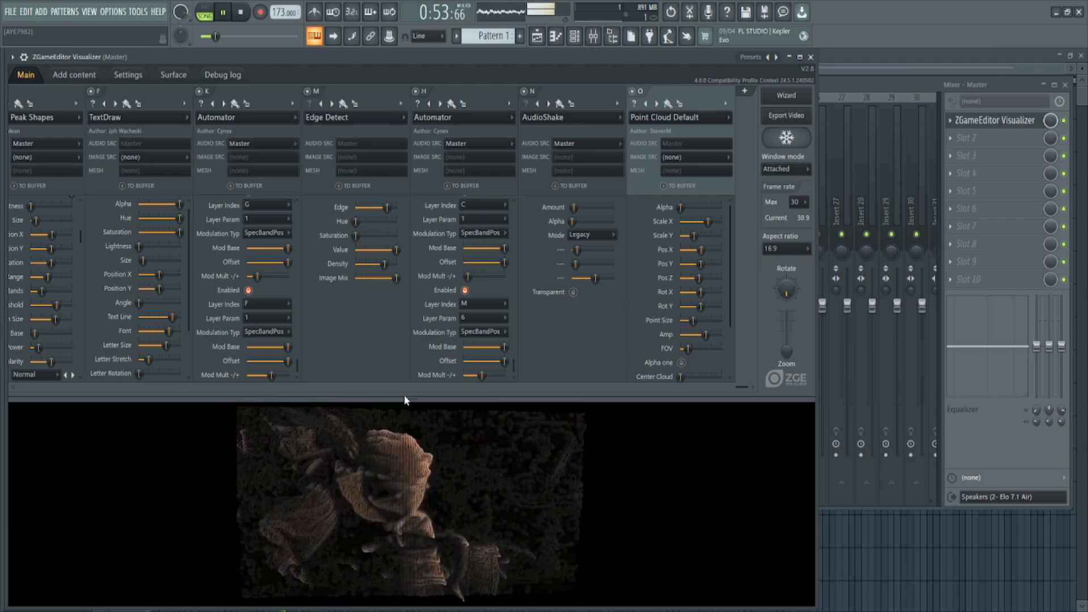
pyautogui.moveTo(411, 399); pyautogui.dragTo(413, 272)
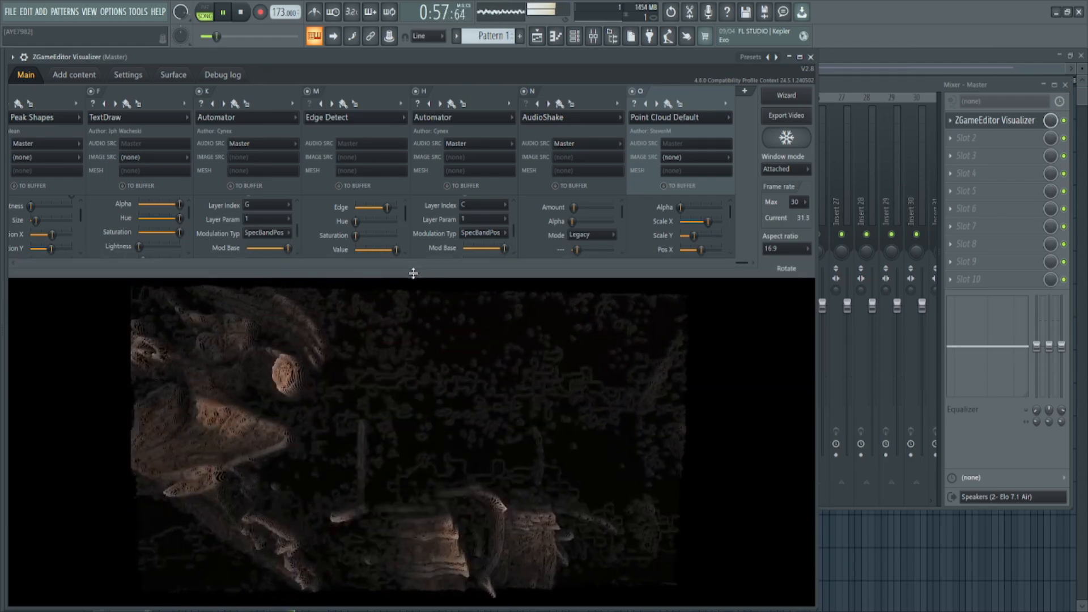
pyautogui.moveTo(417, 276); pyautogui.dragTo(413, 393)
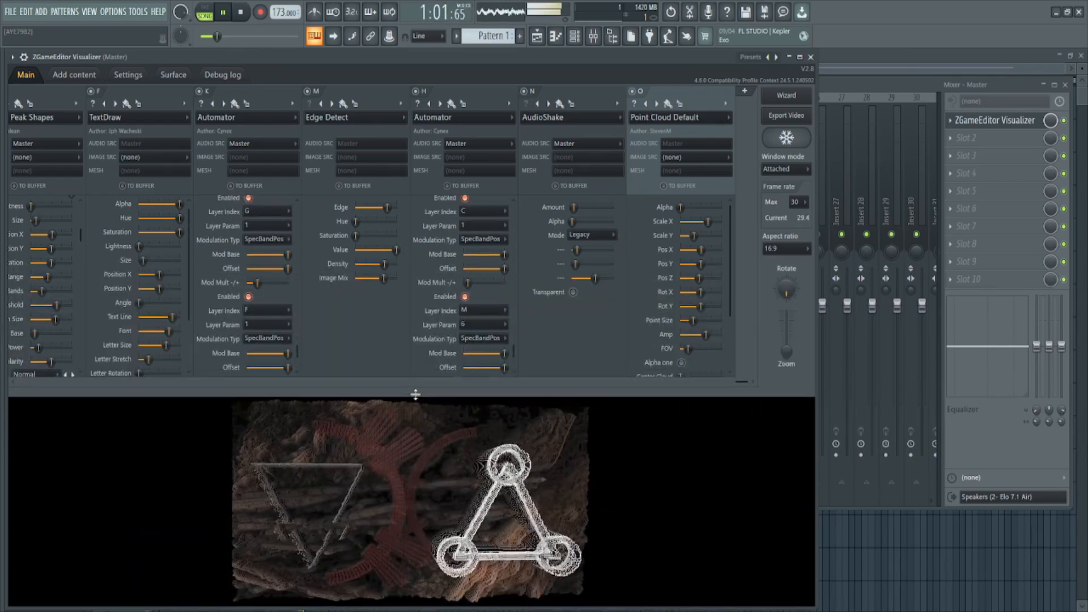
pyautogui.moveTo(708, 339); pyautogui.dragTo(708, 338)
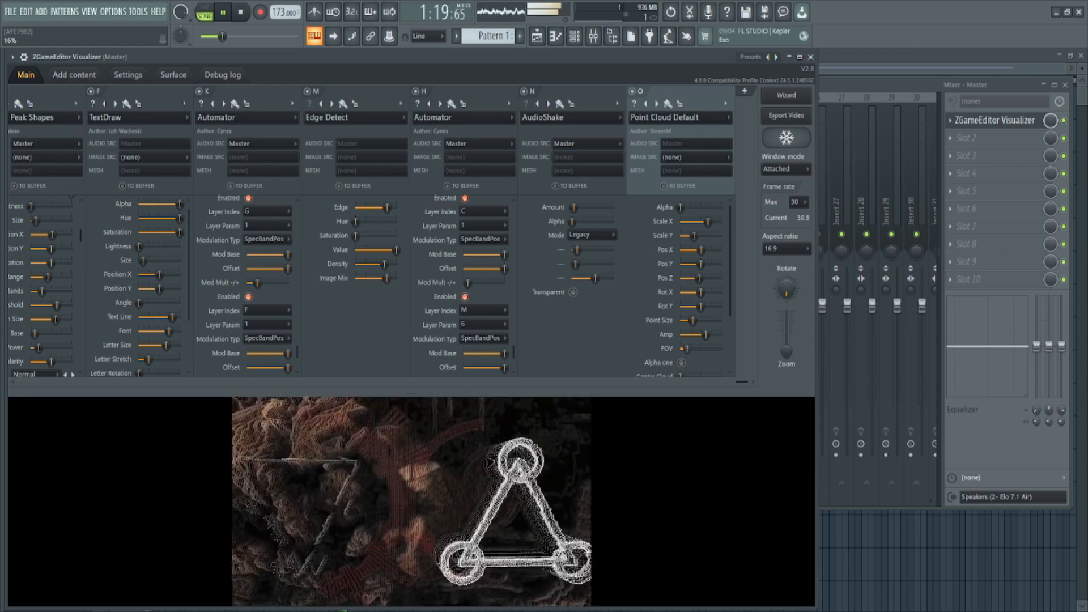
# - Set the point cloud's FOV to 18%, switch In Source to IMAGE SRC and choose HaxanVideoBG.mp4 as its image source
pyautogui.moveTo(688, 348); pyautogui.dragTo(687, 349)
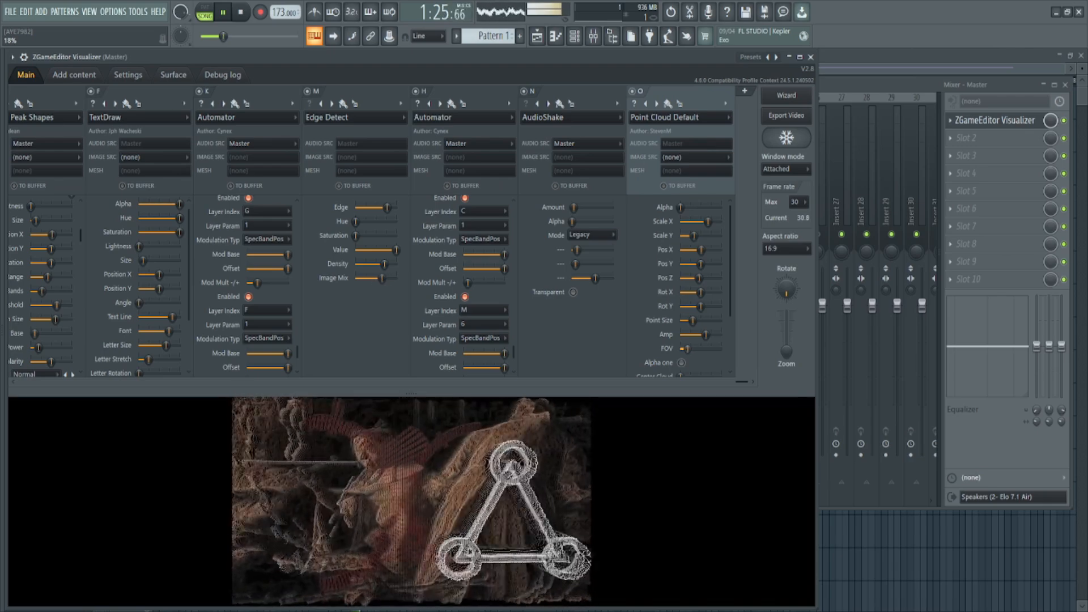
pyautogui.moveTo(687, 349); pyautogui.dragTo(687, 350)
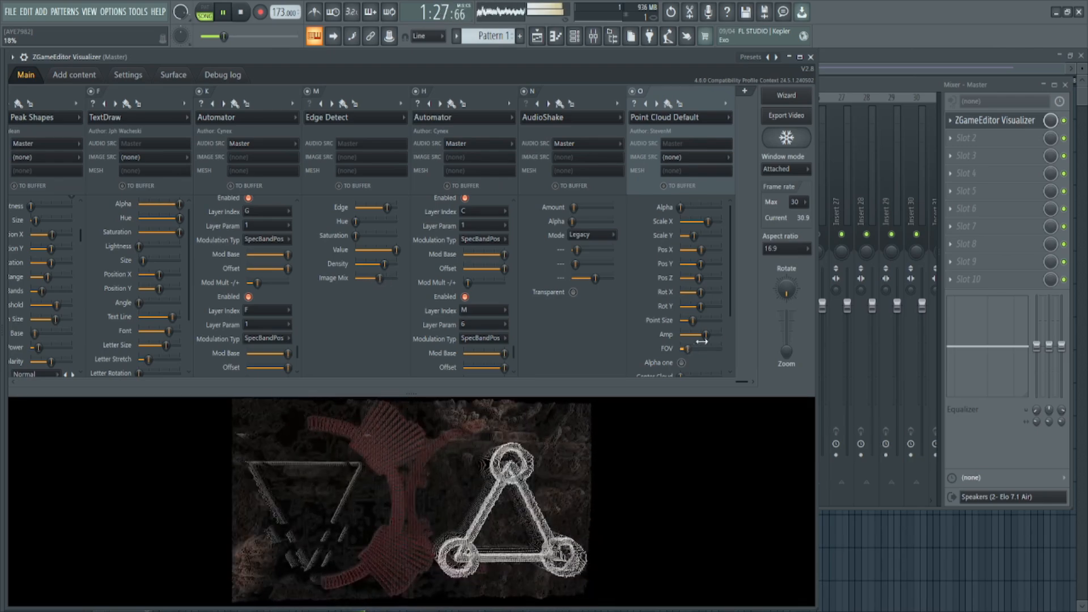
pyautogui.moveTo(729, 306); pyautogui.dragTo(731, 309)
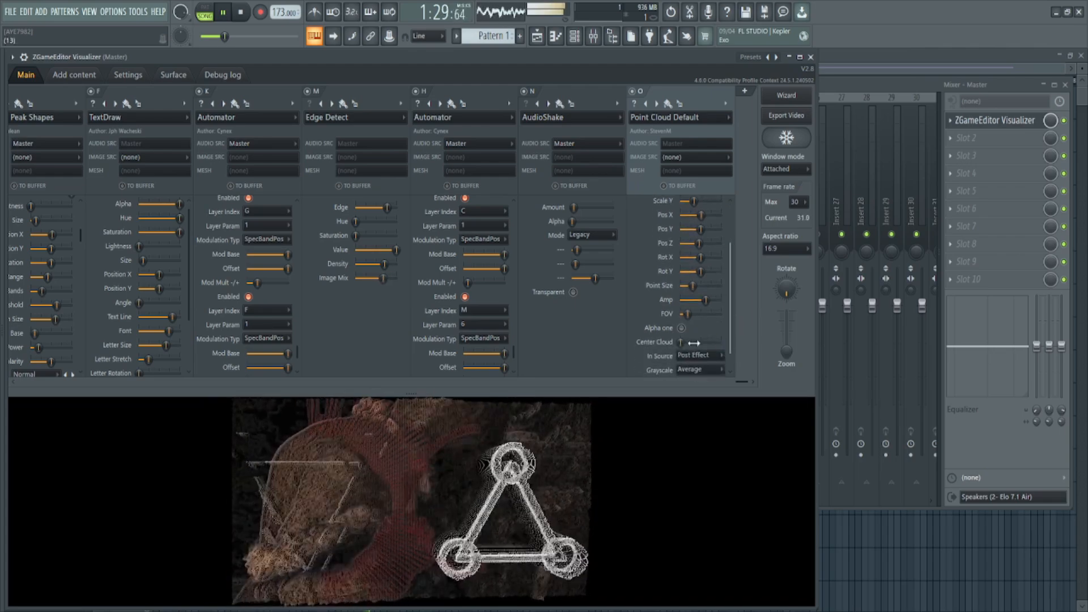
pyautogui.scroll(-1, 686, 318)
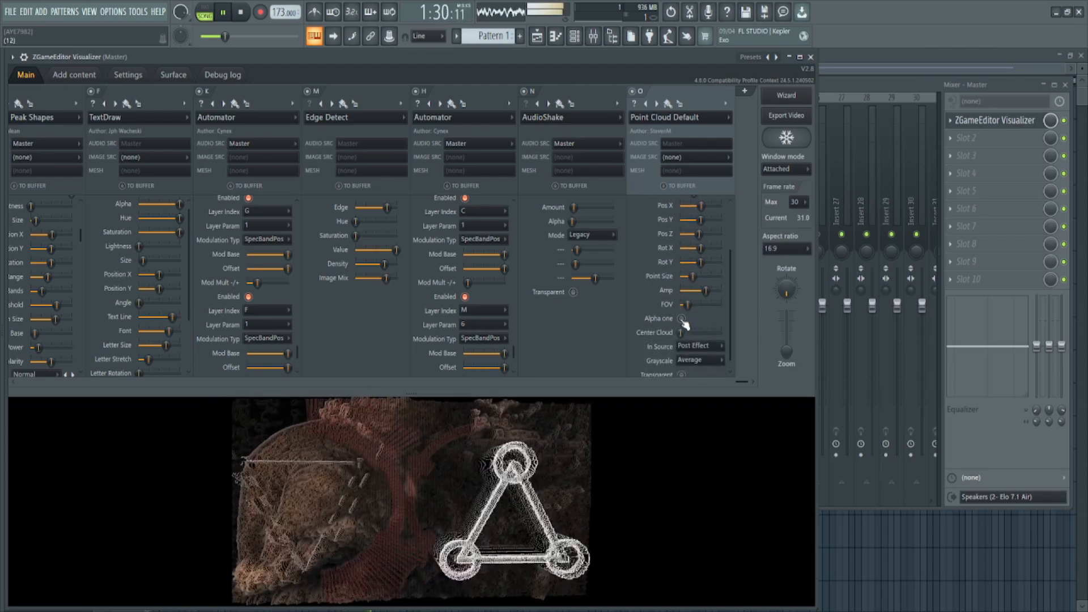
pyautogui.click(705, 346)
pyautogui.click(701, 366)
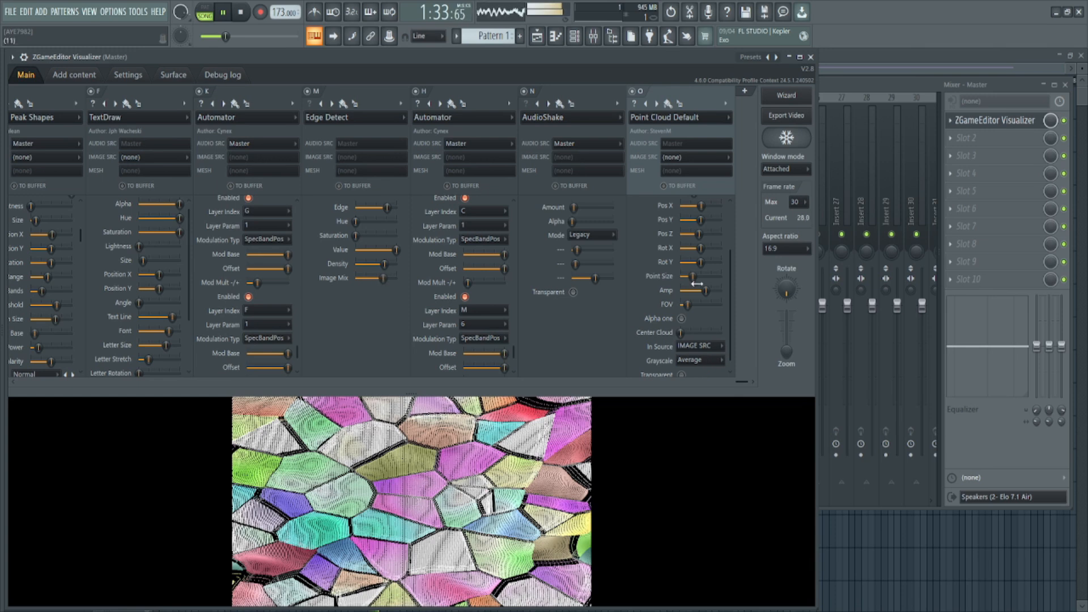
pyautogui.click(685, 156)
pyautogui.click(682, 172)
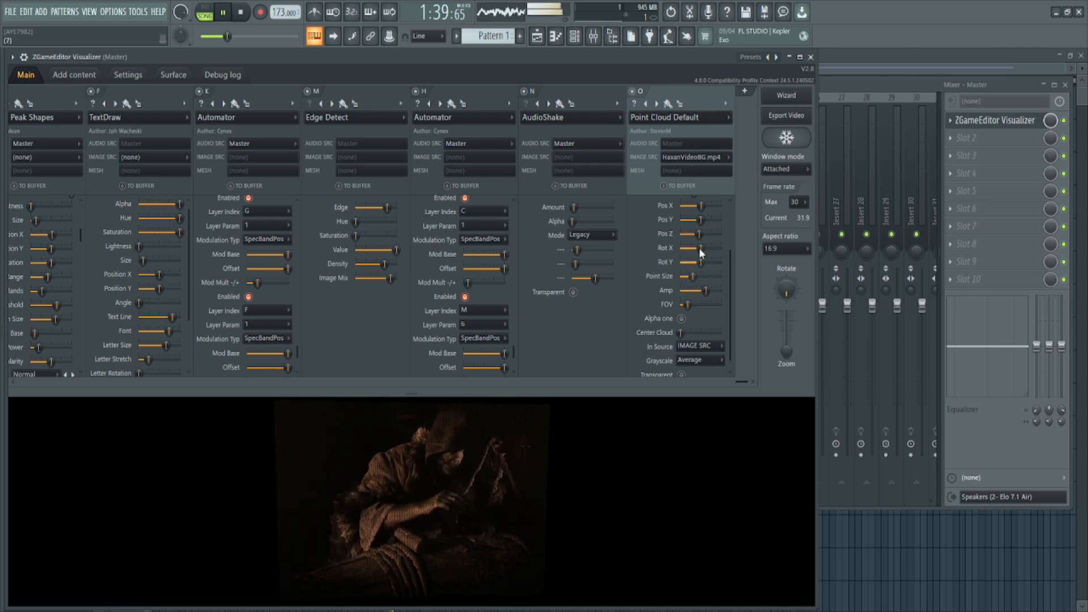
# - Stretch the point cloud with Scale X at 100%, reduce Point Size slightly and set Amp to about 65%
pyautogui.moveTo(730, 266); pyautogui.dragTo(732, 246)
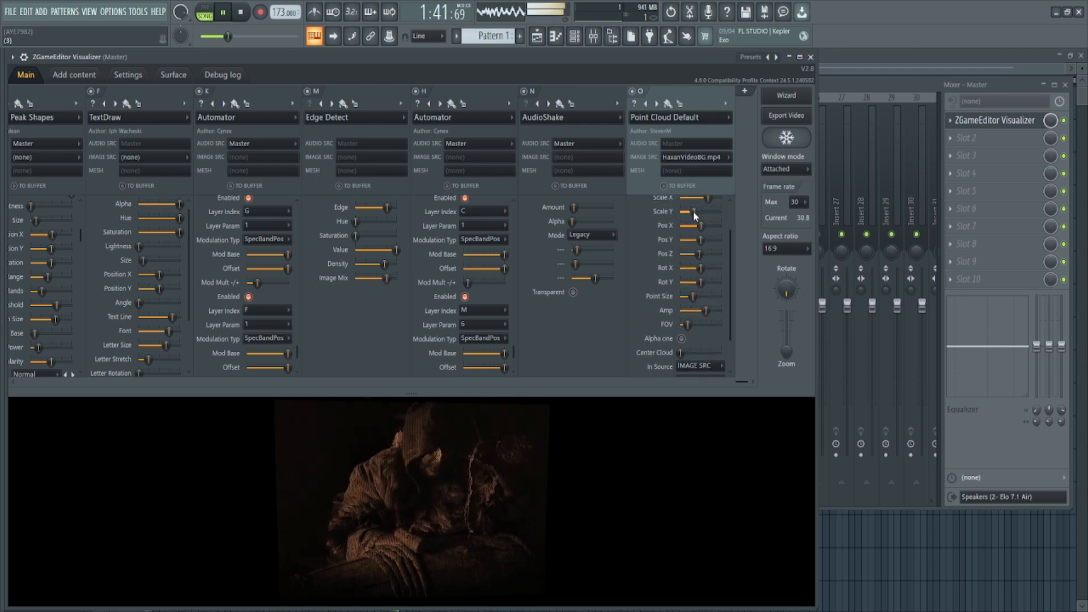
pyautogui.moveTo(705, 197); pyautogui.dragTo(721, 197)
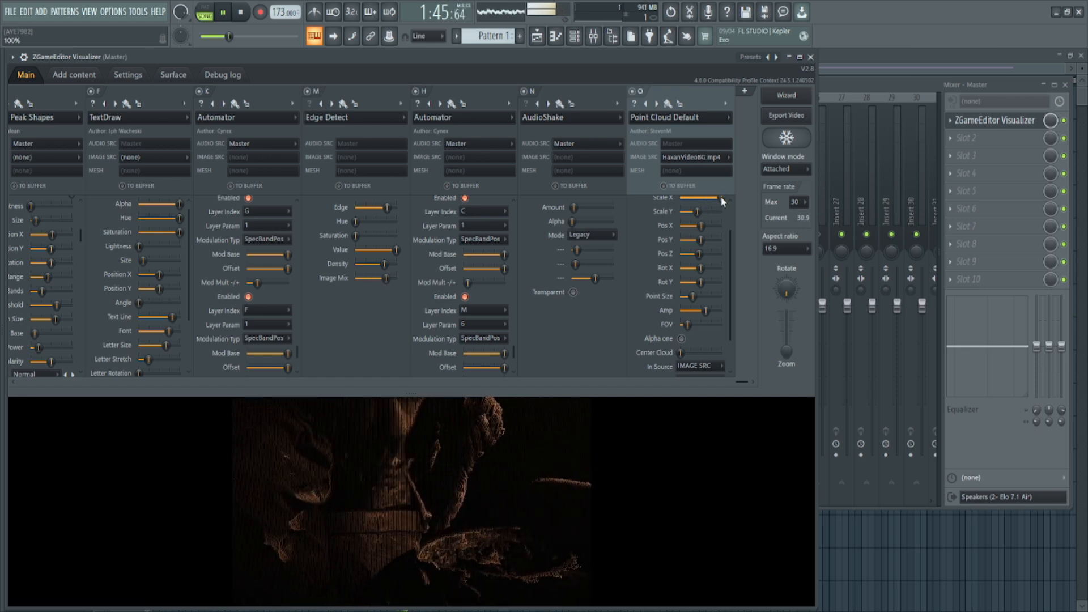
pyautogui.moveTo(693, 296)
pyautogui.mouseDown()
pyautogui.moveTo(681, 296)
pyautogui.moveTo(690, 296)
pyautogui.mouseUp()
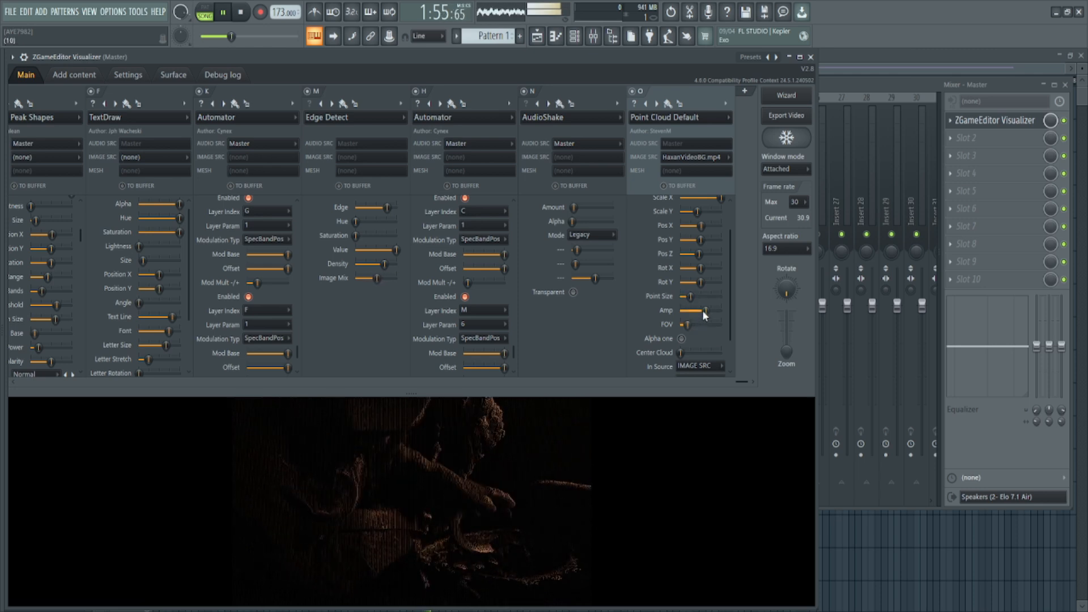
pyautogui.moveTo(702, 311); pyautogui.dragTo(706, 311)
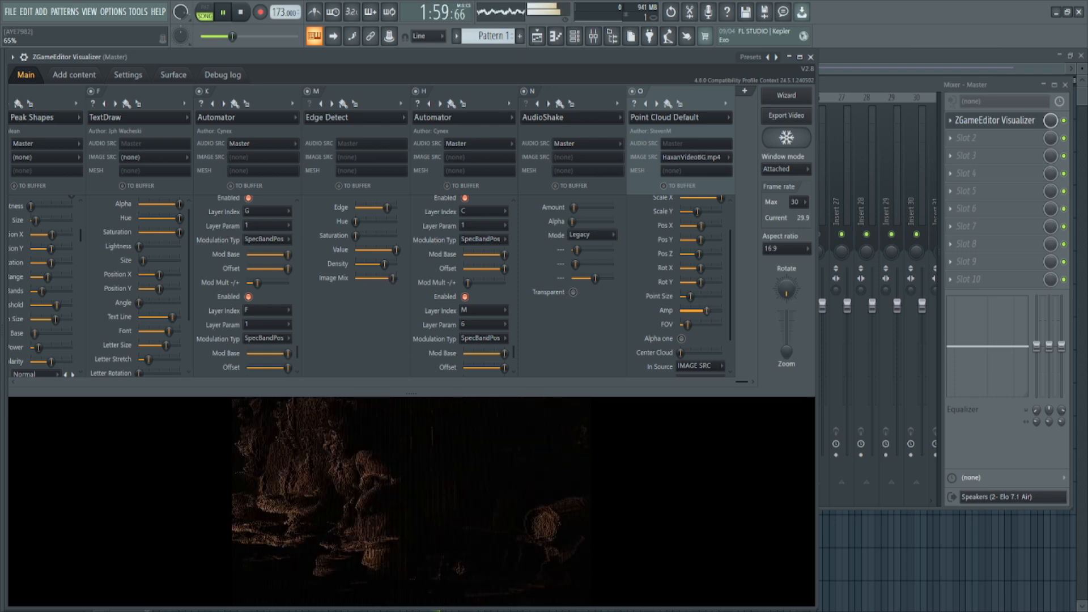
# - Move the Point Cloud Default layer to just before layer G's Youlean Peak Shapes and lower its Amp to just over half
pyautogui.moveTo(679, 103); pyautogui.dragTo(635, 107)
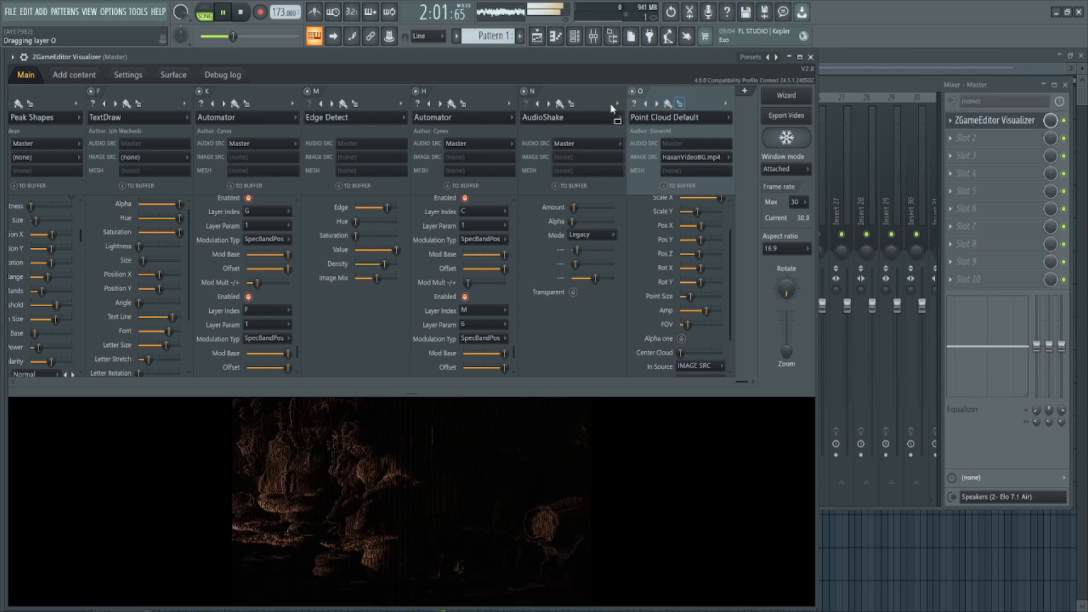
pyautogui.moveTo(140, 109)
pyautogui.mouseDown()
pyautogui.moveTo(1, 119)
pyautogui.moveTo(143, 115)
pyautogui.moveTo(138, 107)
pyautogui.mouseUp()
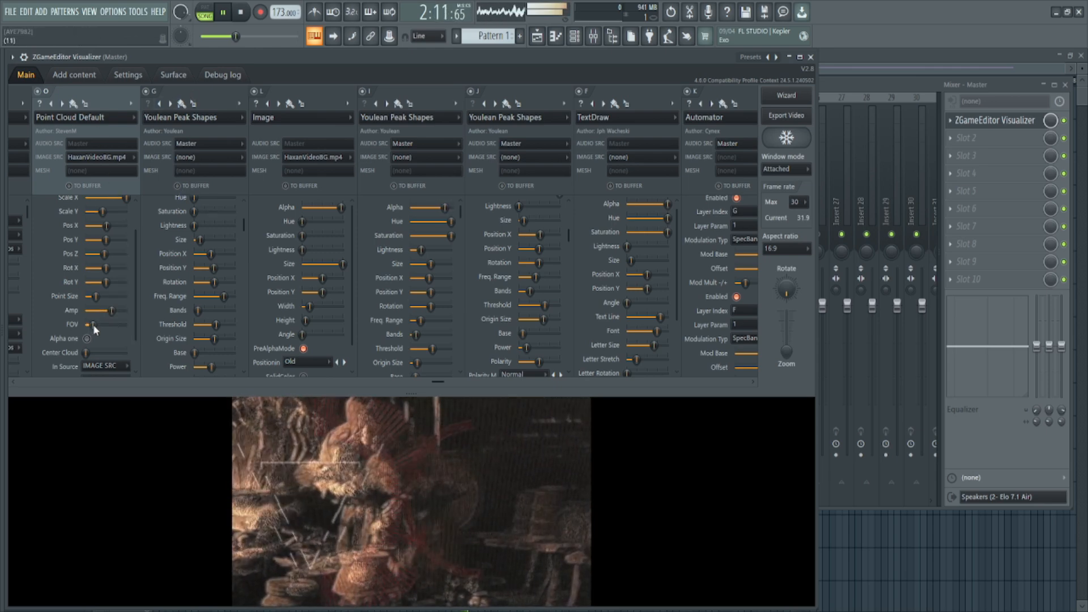
pyautogui.moveTo(110, 314)
pyautogui.mouseDown()
pyautogui.moveTo(126, 311)
pyautogui.moveTo(108, 311)
pyautogui.mouseUp()
pyautogui.scroll(1, 73, 215)
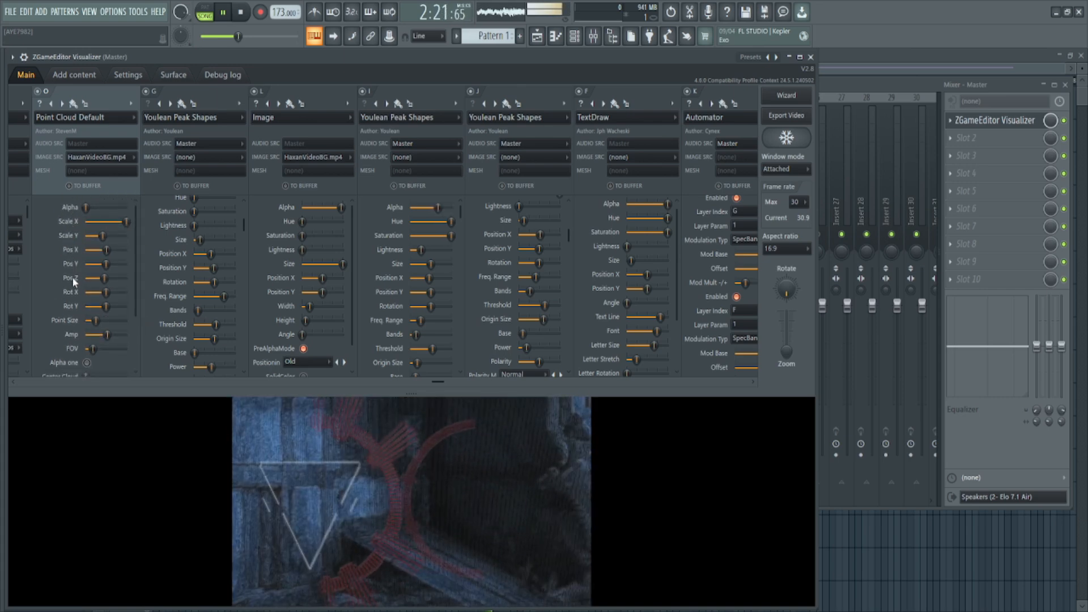
pyautogui.moveTo(108, 334); pyautogui.dragTo(107, 335)
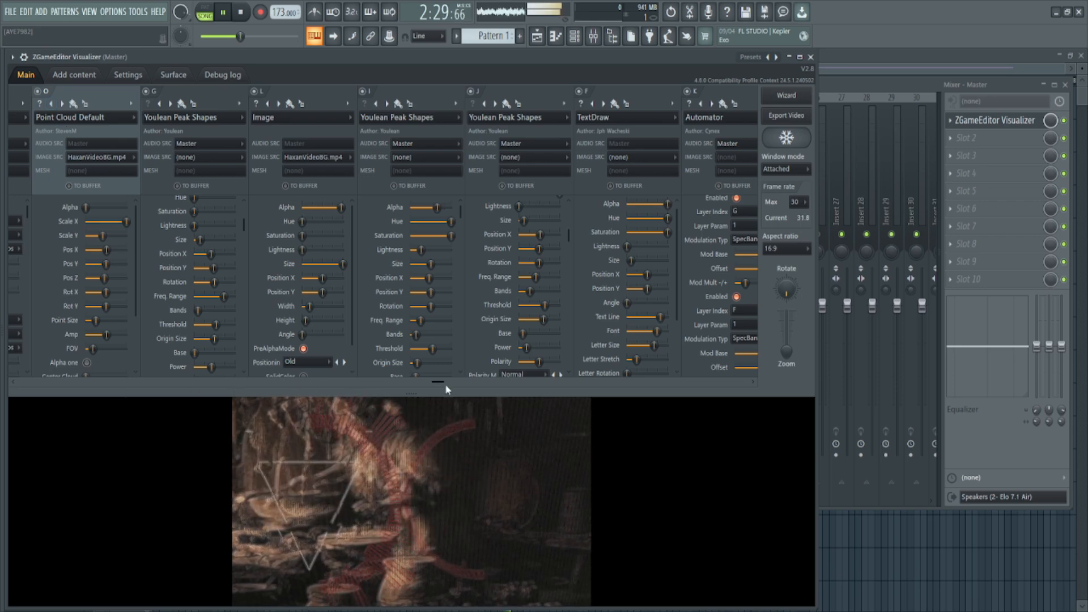
# - Add an Automator on layer P targeting layer O, parameter 10, with the WavePos modulation type
pyautogui.moveTo(441, 381); pyautogui.dragTo(807, 370)
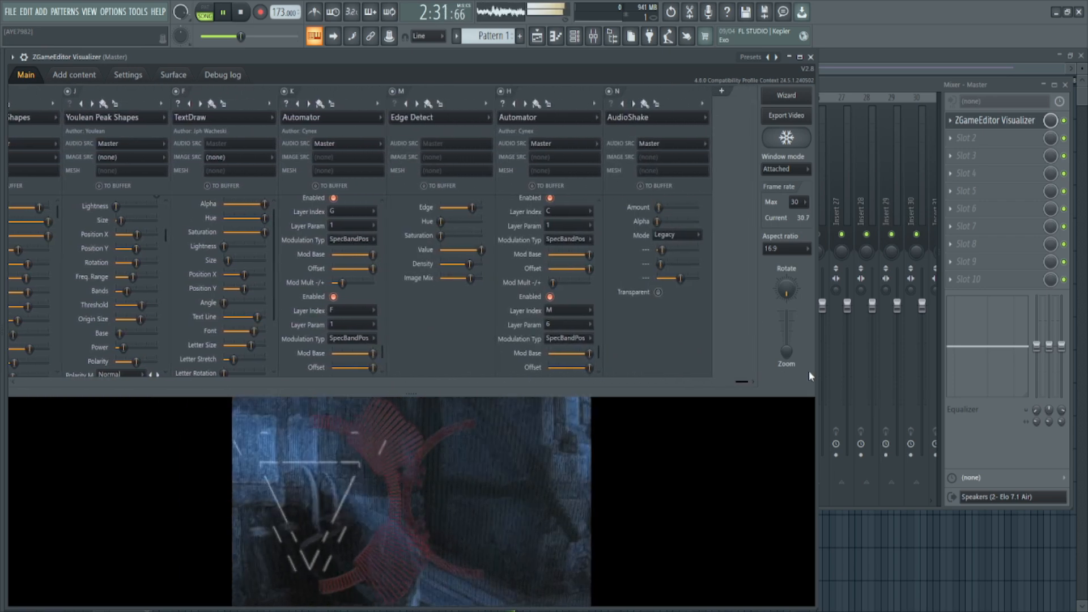
pyautogui.click(744, 90)
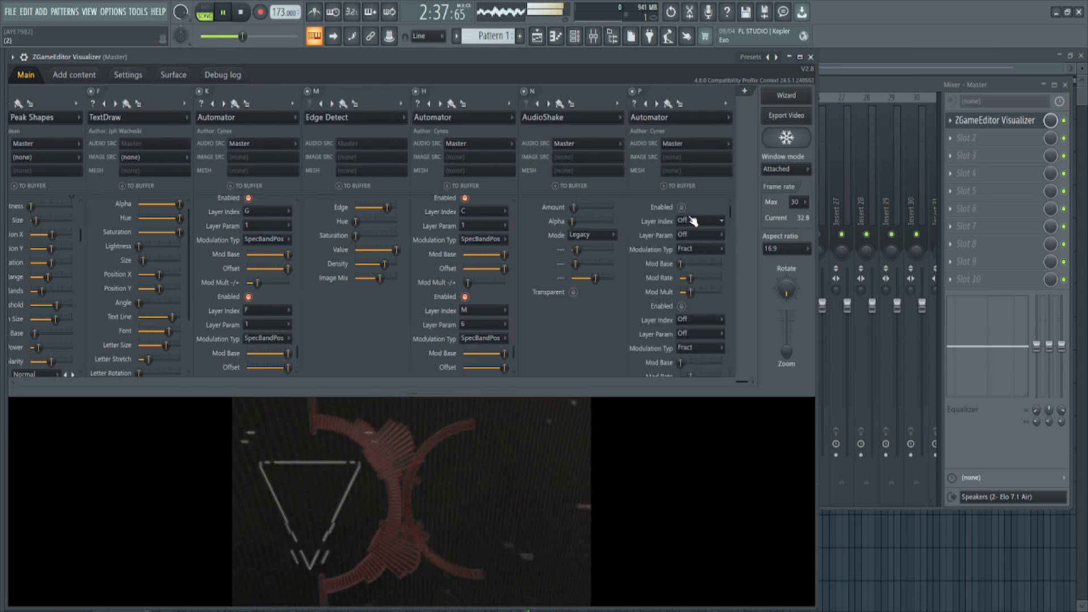
pyautogui.click(688, 220)
pyautogui.click(686, 176)
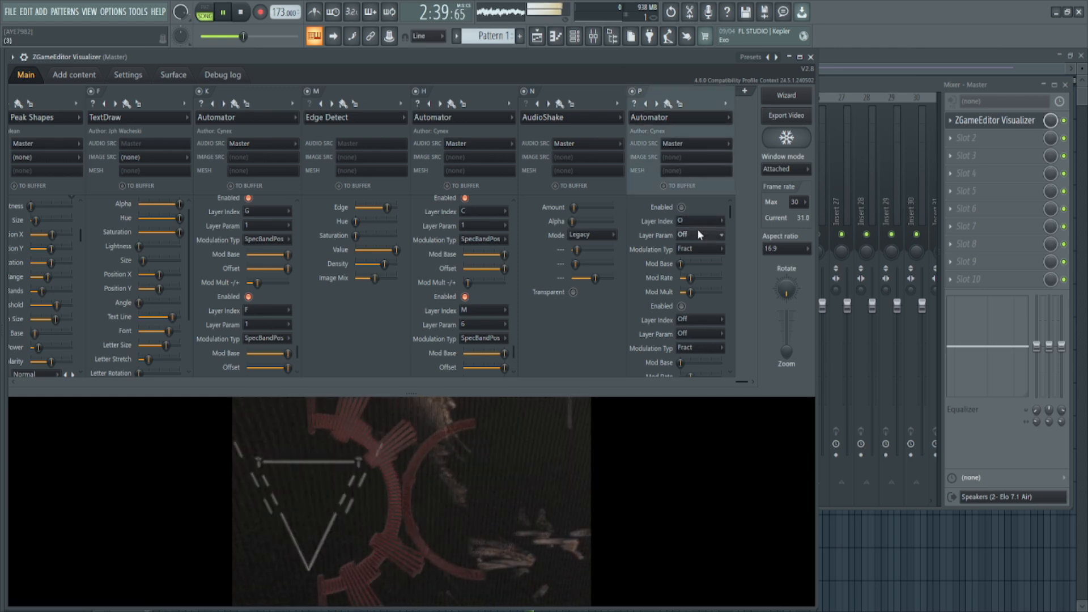
pyautogui.click(692, 349)
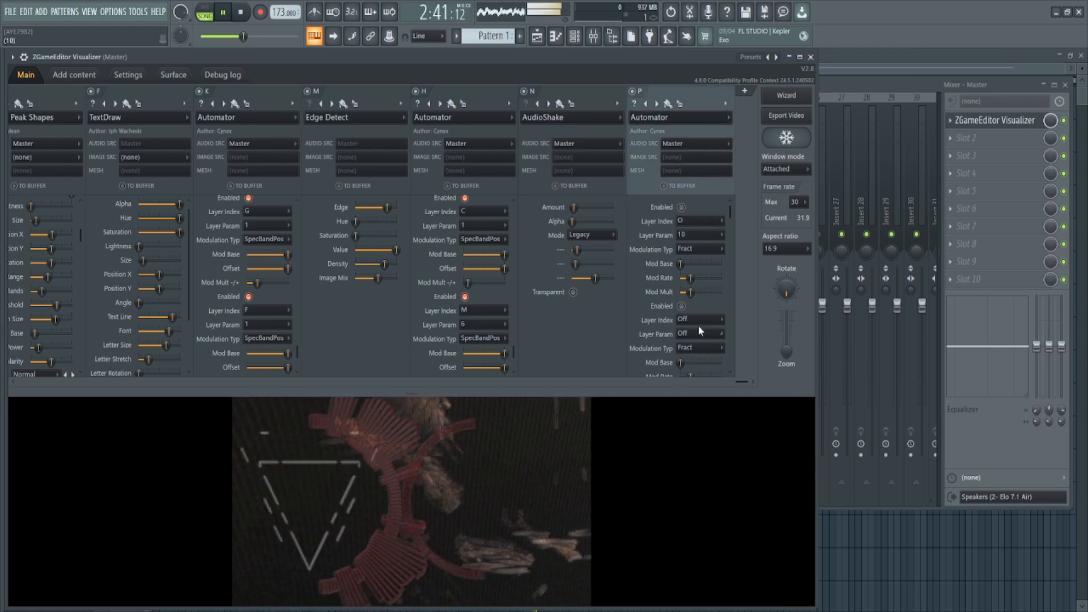
pyautogui.click(702, 250)
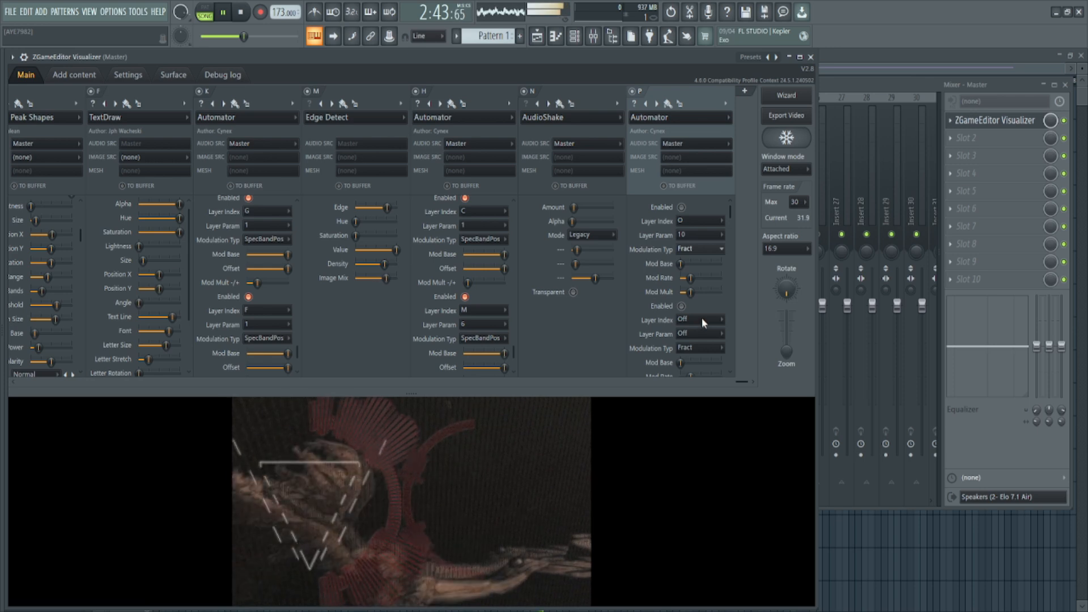
pyautogui.click(701, 318)
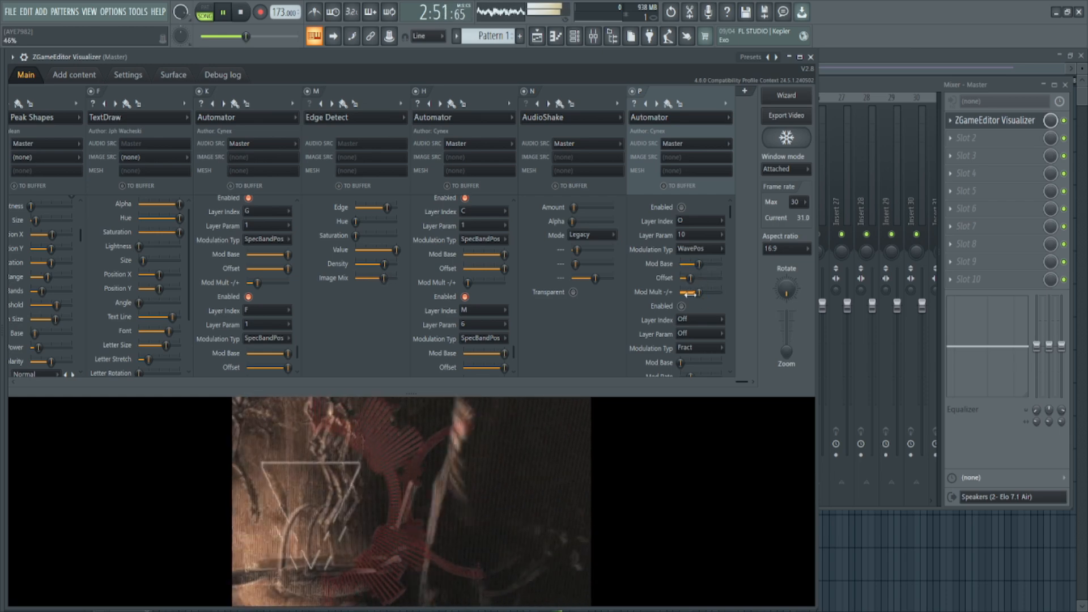
# - Enable layer P's automation with SpecBandPos modulation and test different Mod Base, Offset and Mod Mult levels against the song
pyautogui.moveTo(683, 282); pyautogui.dragTo(699, 277)
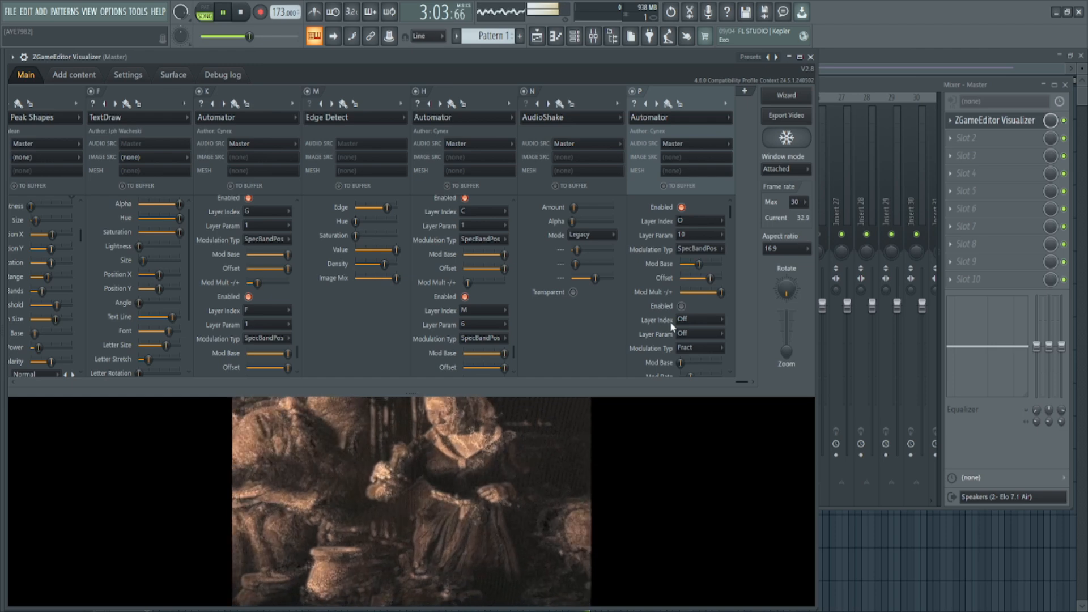
pyautogui.moveTo(699, 264); pyautogui.dragTo(720, 264)
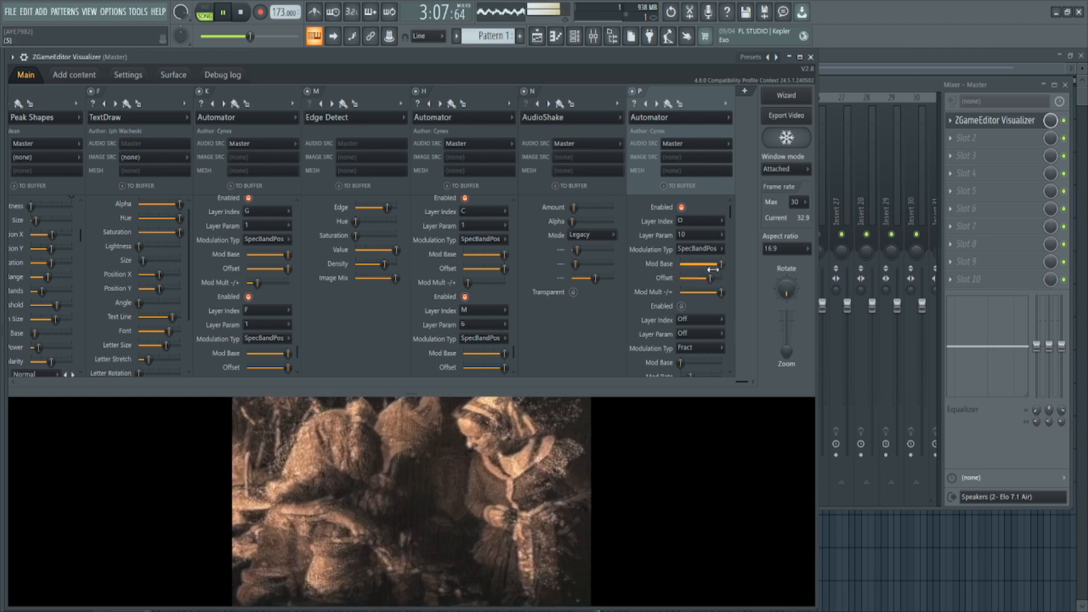
pyautogui.moveTo(720, 292); pyautogui.dragTo(716, 292)
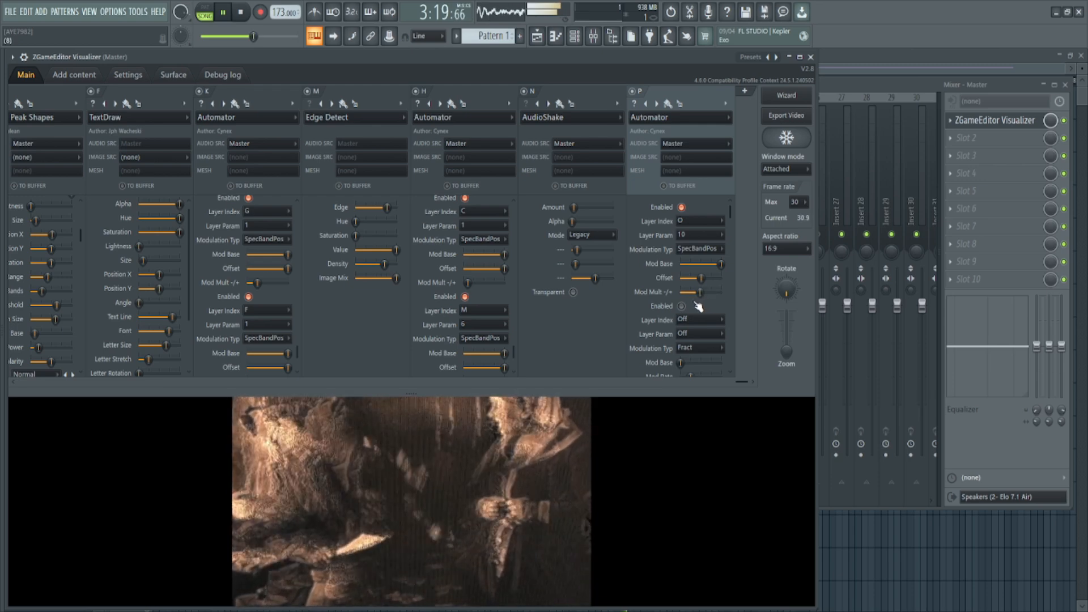
pyautogui.moveTo(702, 279); pyautogui.dragTo(706, 279)
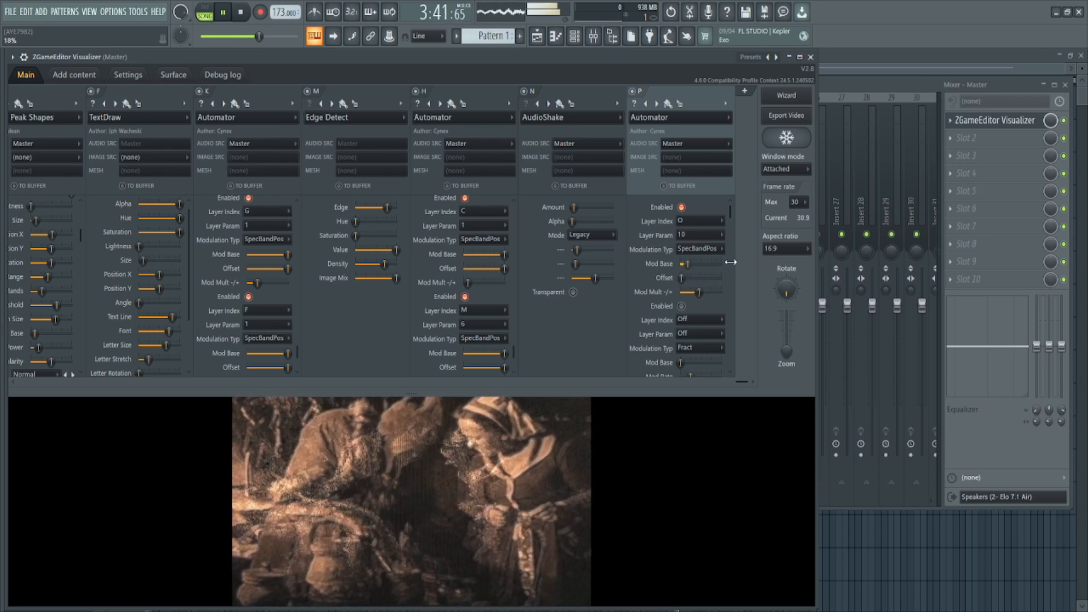
# - Fine-tune layer P's Automator to about 75% Mod Base, 100% Offset and about 40% Mod Mult
pyautogui.moveTo(726, 260); pyautogui.dragTo(754, 262)
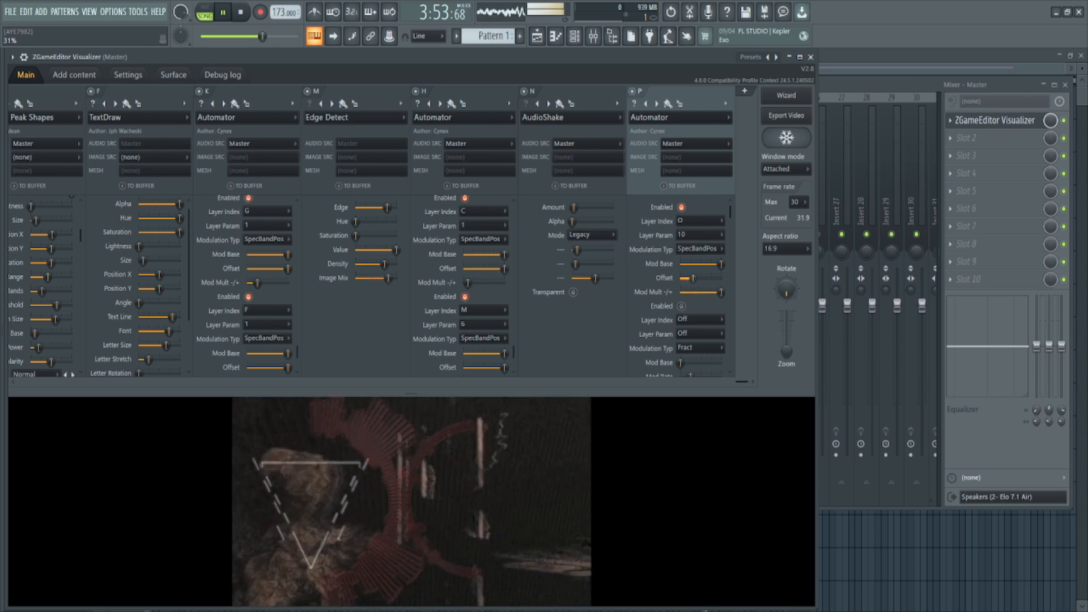
pyautogui.moveTo(690, 278)
pyautogui.mouseDown()
pyautogui.moveTo(708, 264)
pyautogui.moveTo(702, 278)
pyautogui.mouseUp()
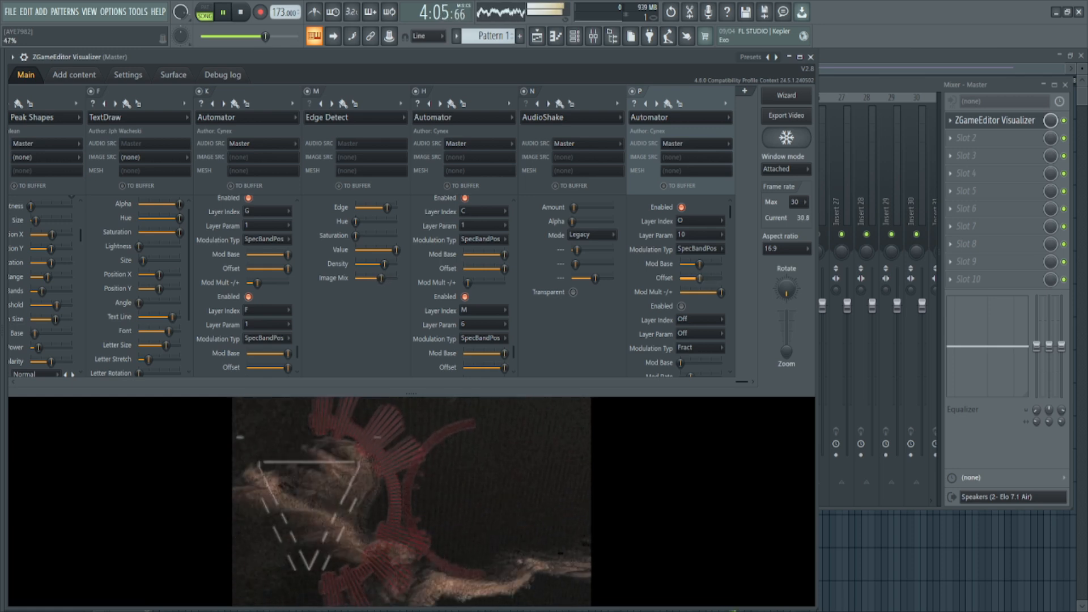
pyautogui.moveTo(710, 279); pyautogui.dragTo(680, 279)
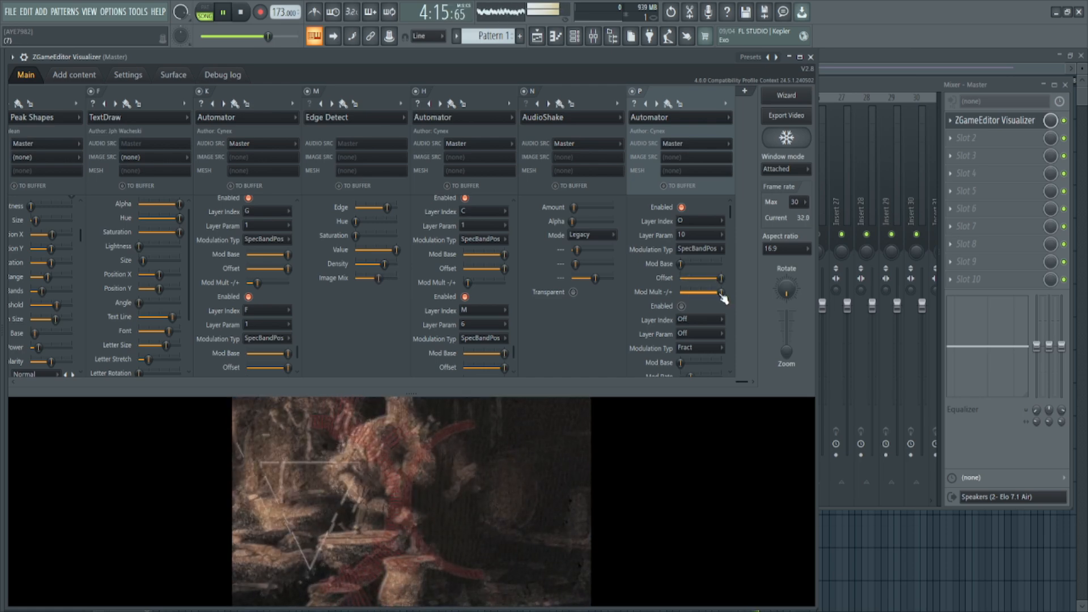
pyautogui.moveTo(719, 279); pyautogui.dragTo(700, 278)
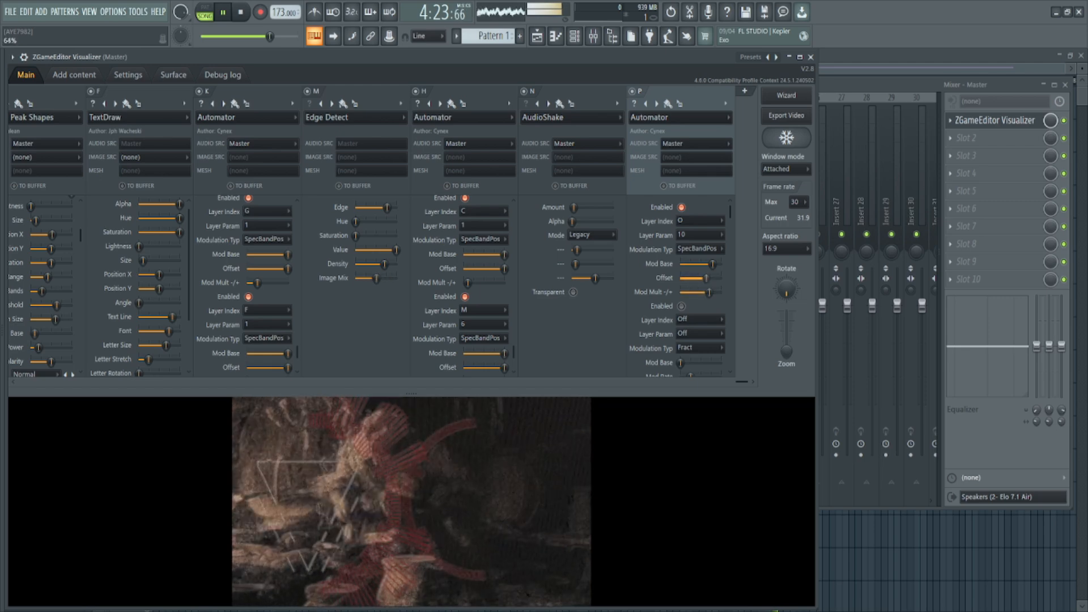
pyautogui.moveTo(713, 278); pyautogui.dragTo(691, 277)
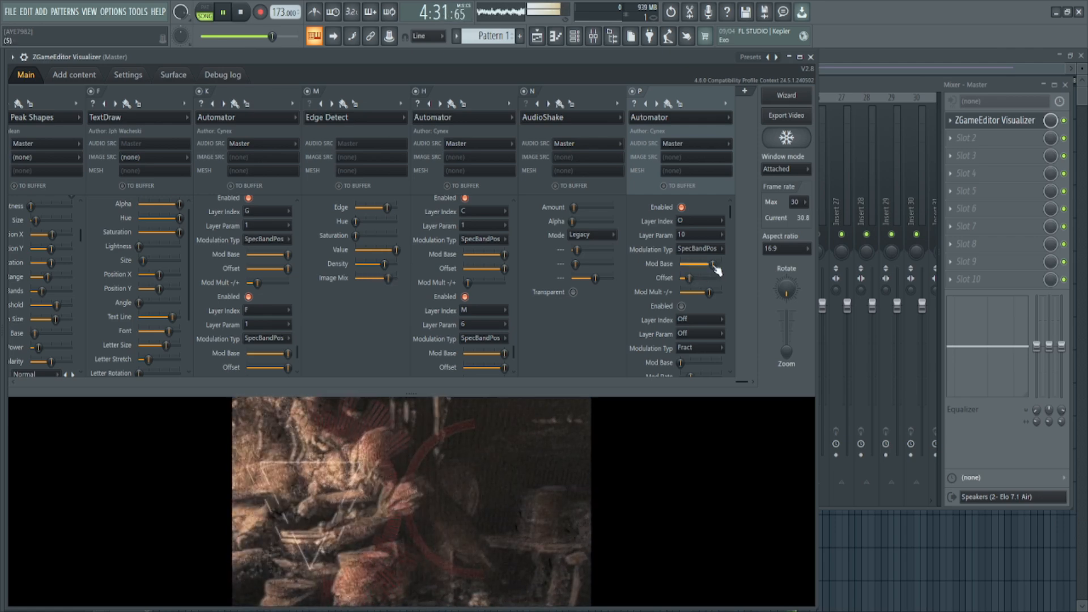
pyautogui.moveTo(695, 264)
pyautogui.mouseDown()
pyautogui.moveTo(685, 264)
pyautogui.moveTo(700, 264)
pyautogui.mouseUp()
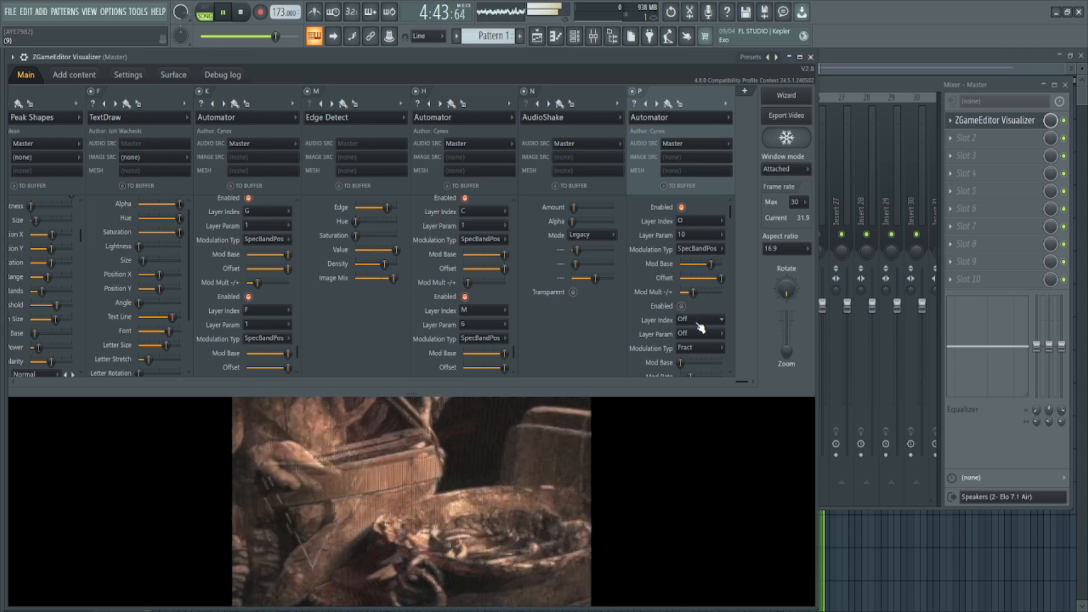
pyautogui.moveTo(692, 292); pyautogui.dragTo(699, 293)
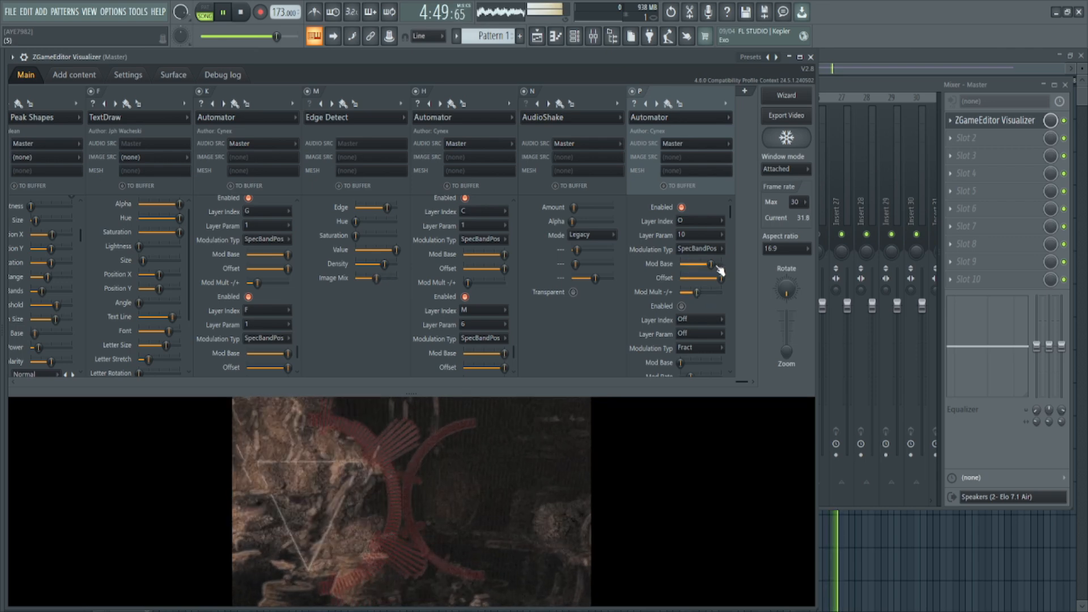
# - Return to the Point Cloud Default layer and raise its Alpha to about 70%
pyautogui.moveTo(732, 213); pyautogui.dragTo(736, 233)
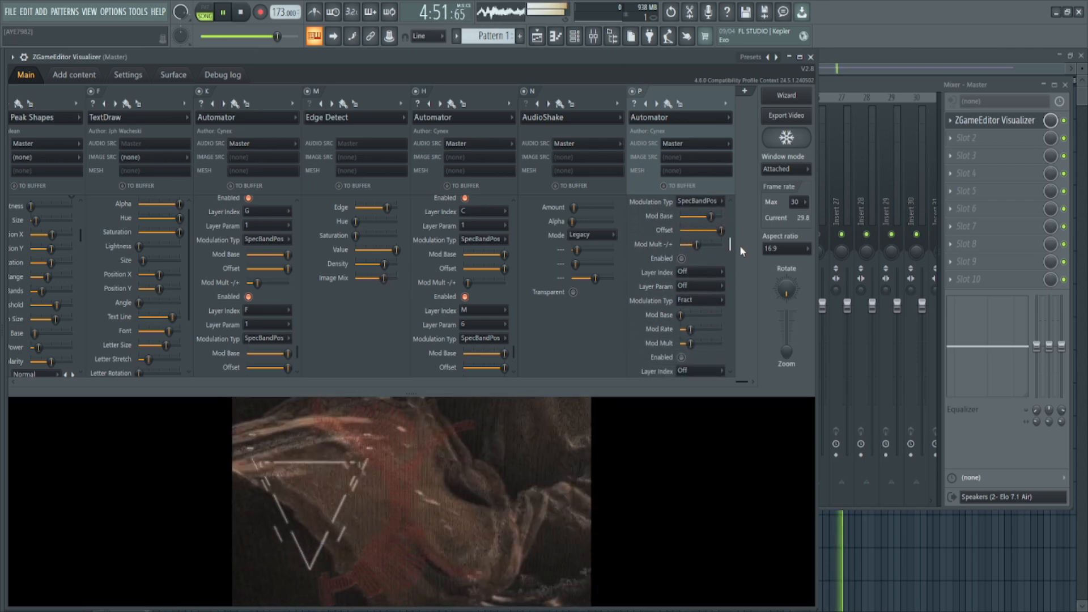
pyautogui.scroll(1, 696, 221)
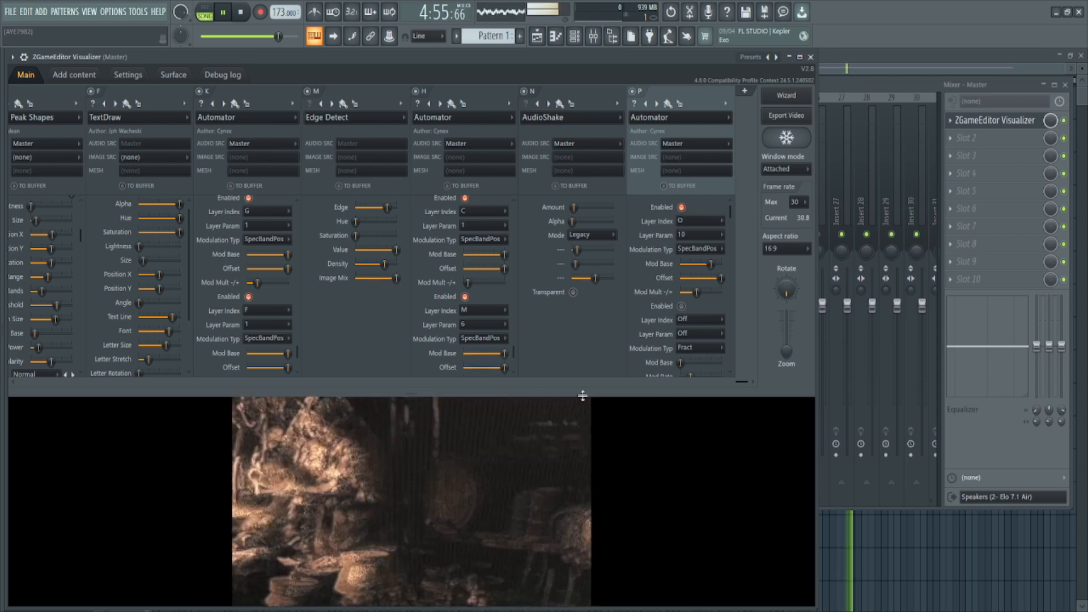
pyautogui.moveTo(742, 381); pyautogui.dragTo(314, 383)
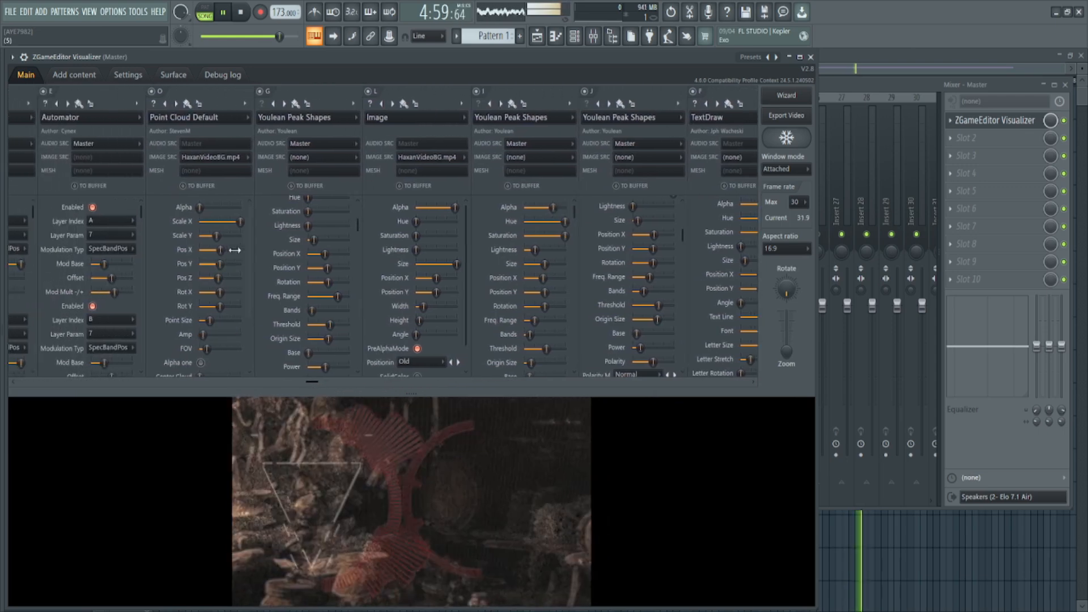
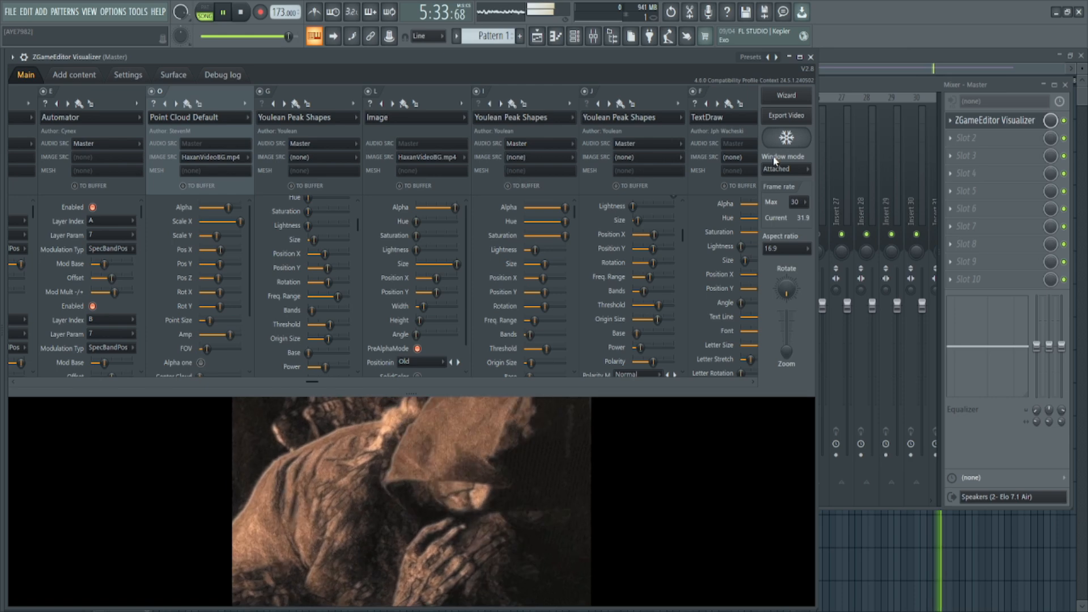
# - Preview the visualizer from the beginning of the song and stop playback
pyautogui.click(241, 12)
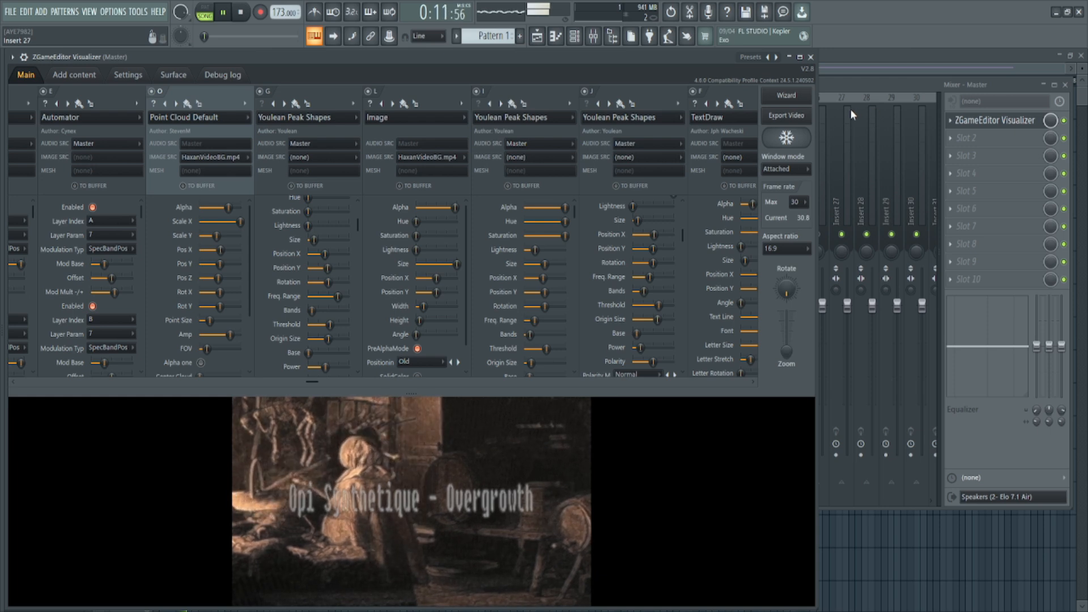
pyautogui.press('space')
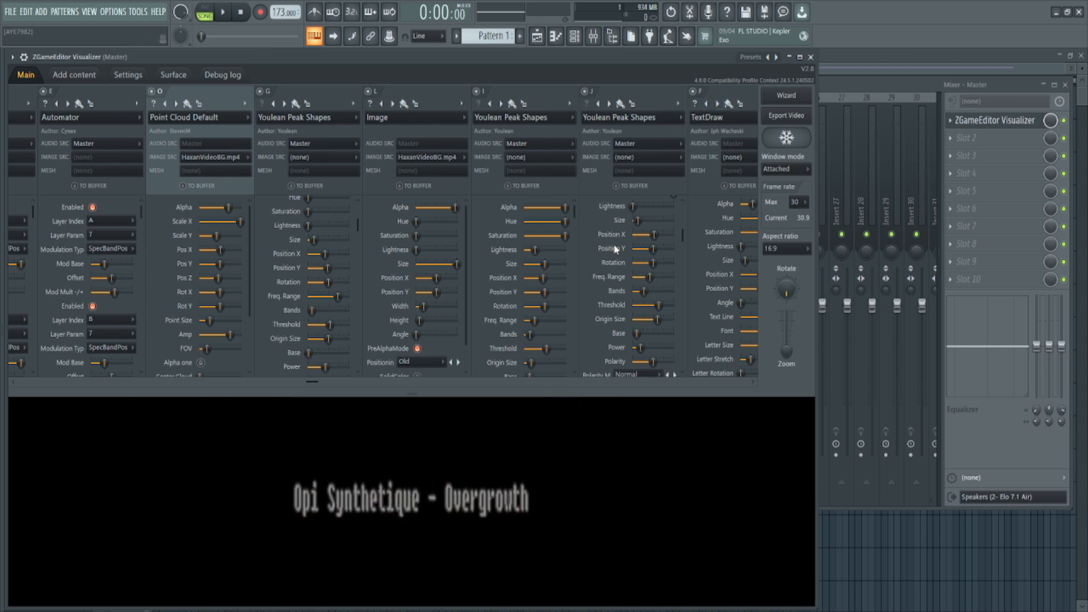
pyautogui.moveTo(550, 58); pyautogui.dragTo(550, 48)
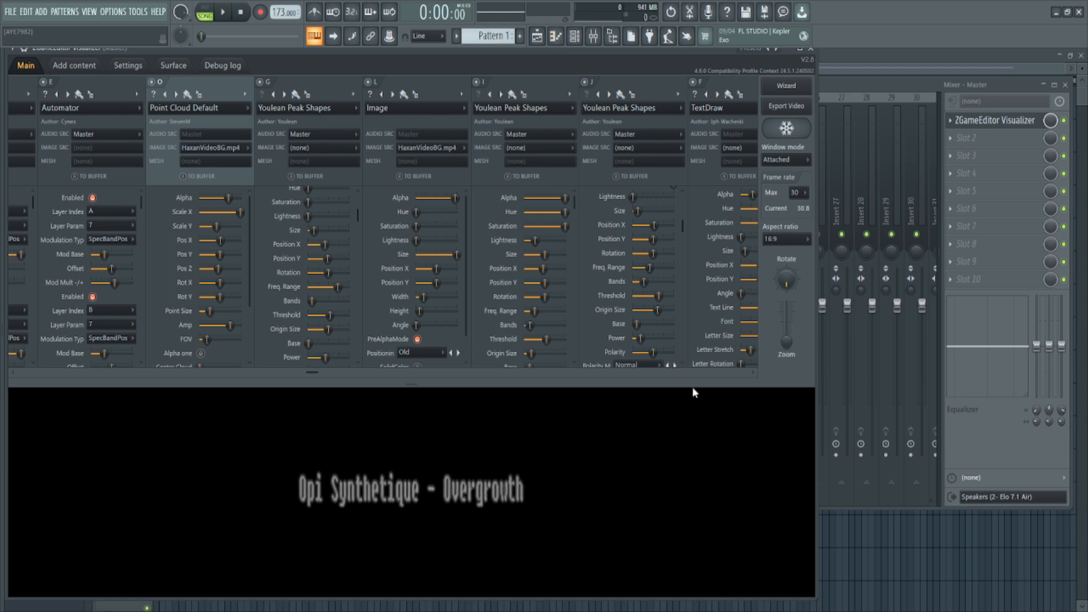
# - Set a playback selection over the song's final section in the playlist, starting at about 5:03
pyautogui.click(1042, 57)
pyautogui.click(924, 80)
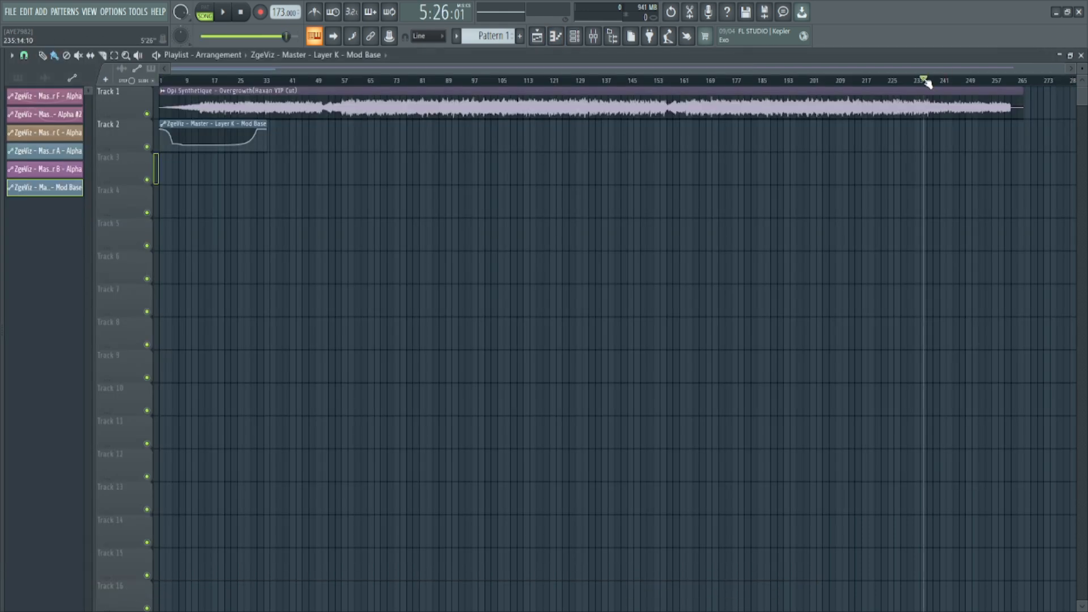
pyautogui.moveTo(872, 146)
pyautogui.mouseDown()
pyautogui.moveTo(914, 146)
pyautogui.moveTo(925, 122)
pyautogui.mouseUp()
pyautogui.click(889, 82)
pyautogui.click(873, 83)
pyautogui.press('space')
pyautogui.press('space')
# - Reopen the Master track's ZGameEditor Visualizer and preview the song's selected ending section
pyautogui.press('F9')
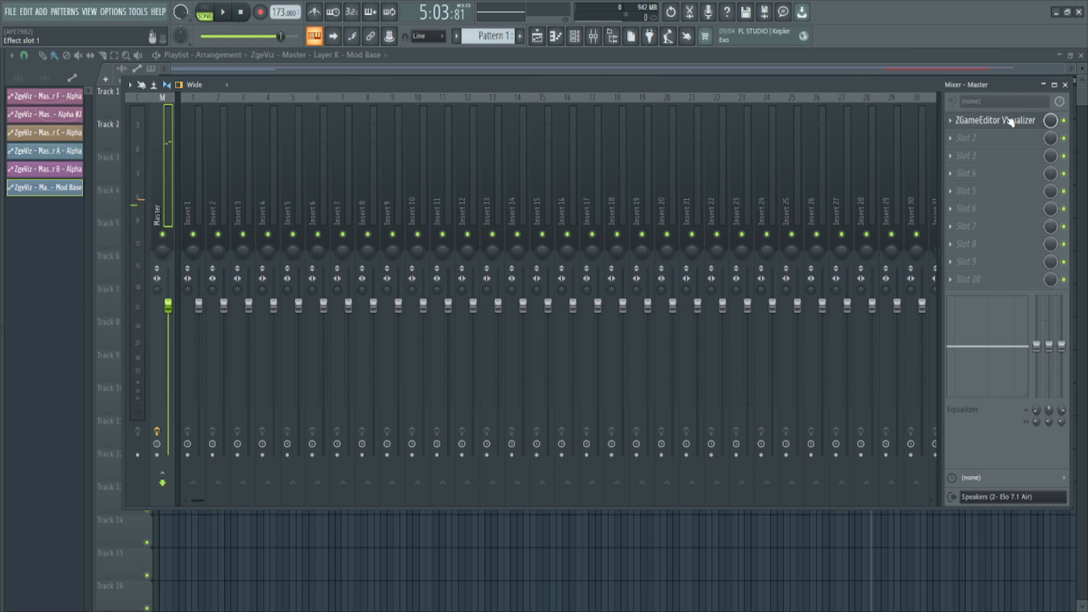
pyautogui.click(1011, 119)
pyautogui.press('space')
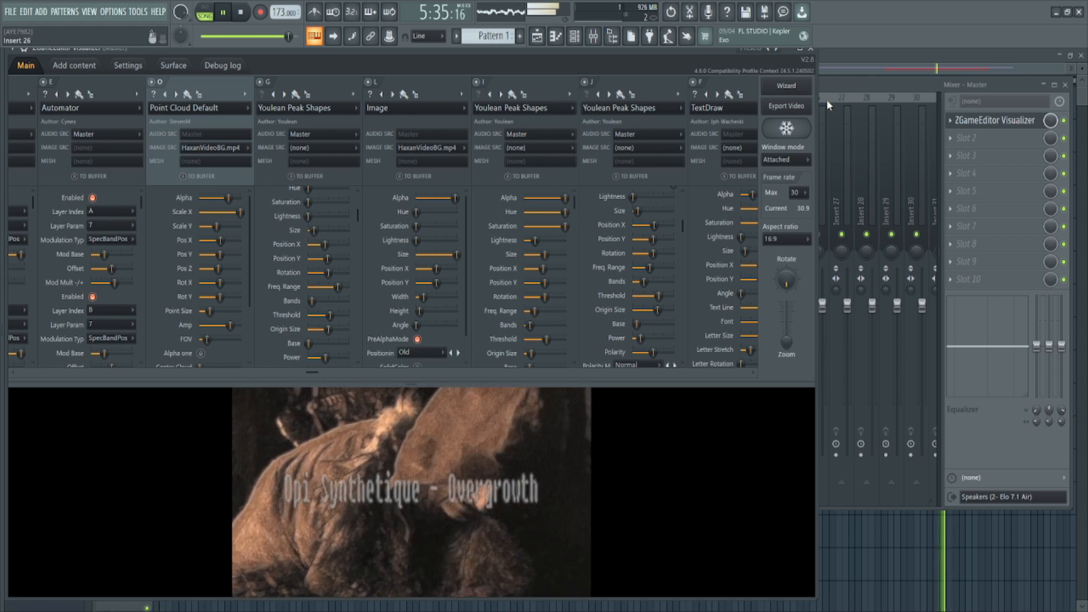
pyautogui.click(242, 12)
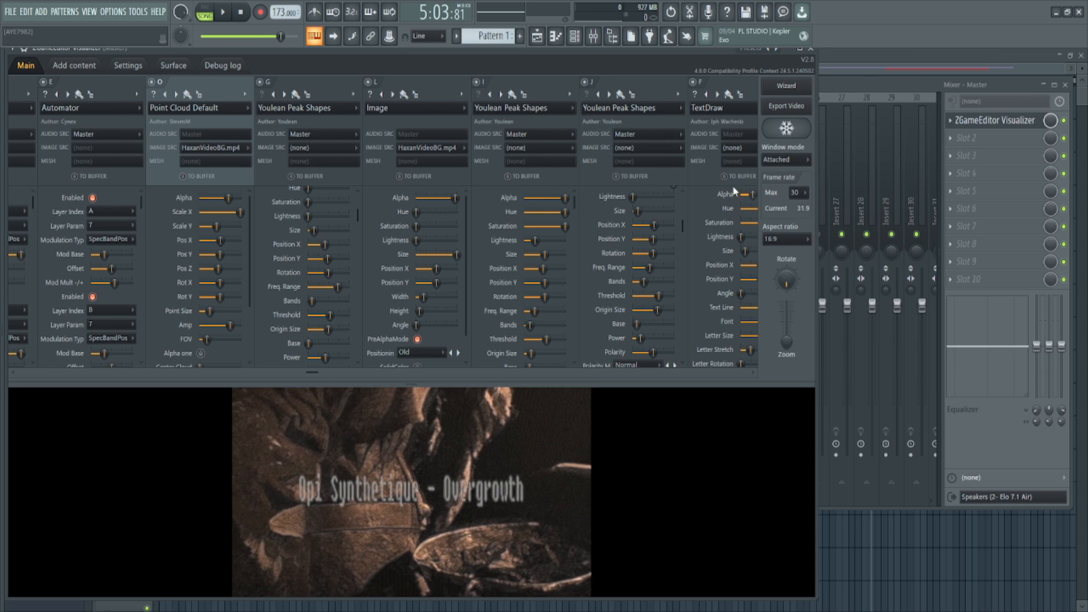
# - Review the layers from TextDraw to Automator P, return the song to its start and close the visualizer
pyautogui.moveTo(310, 372); pyautogui.dragTo(753, 353)
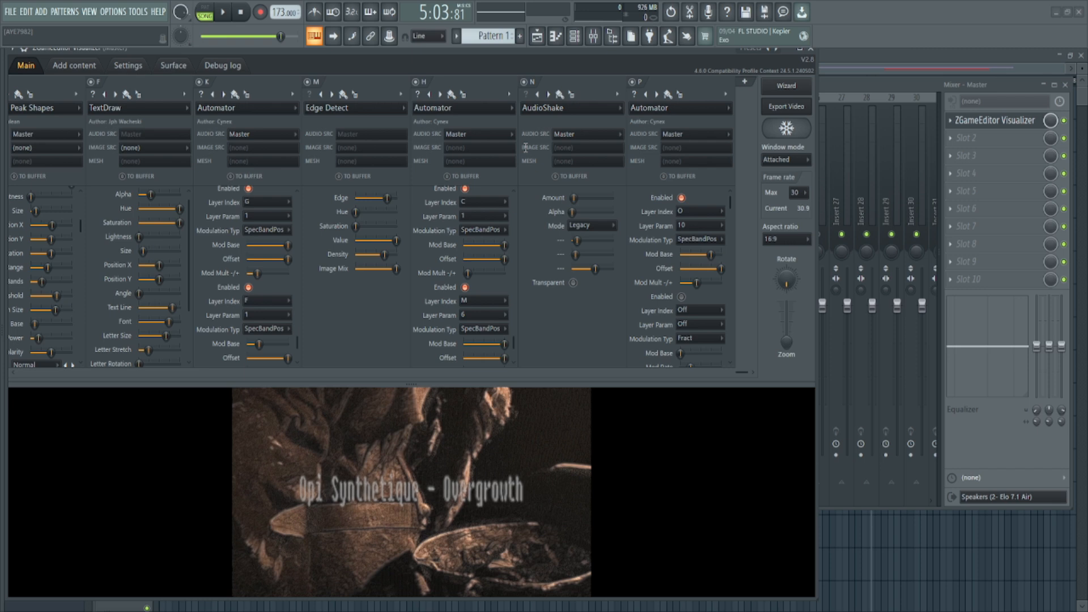
pyautogui.press('space')
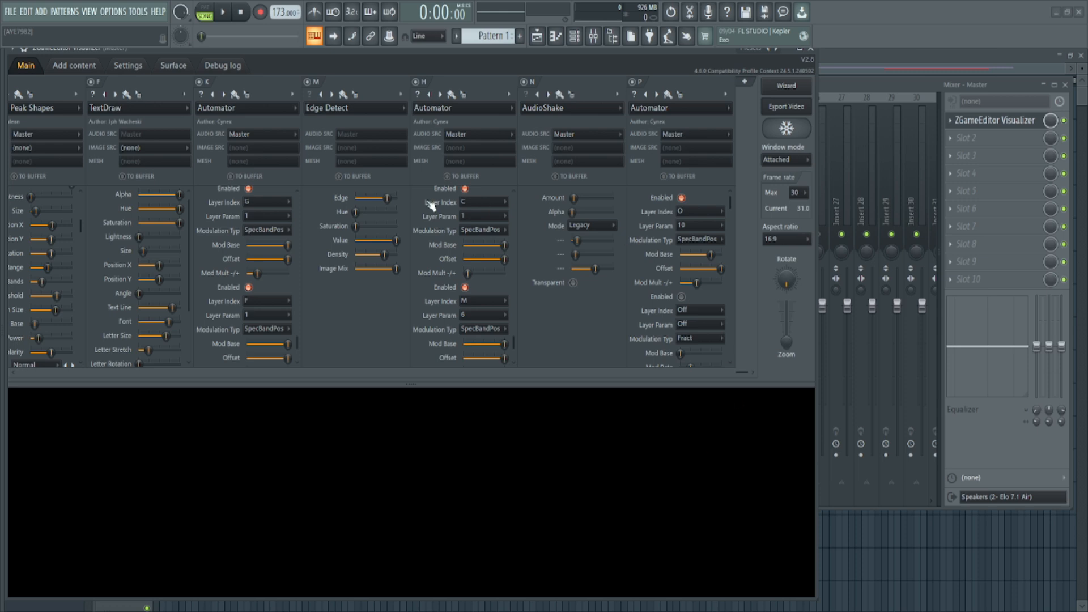
pyautogui.press('Escape')
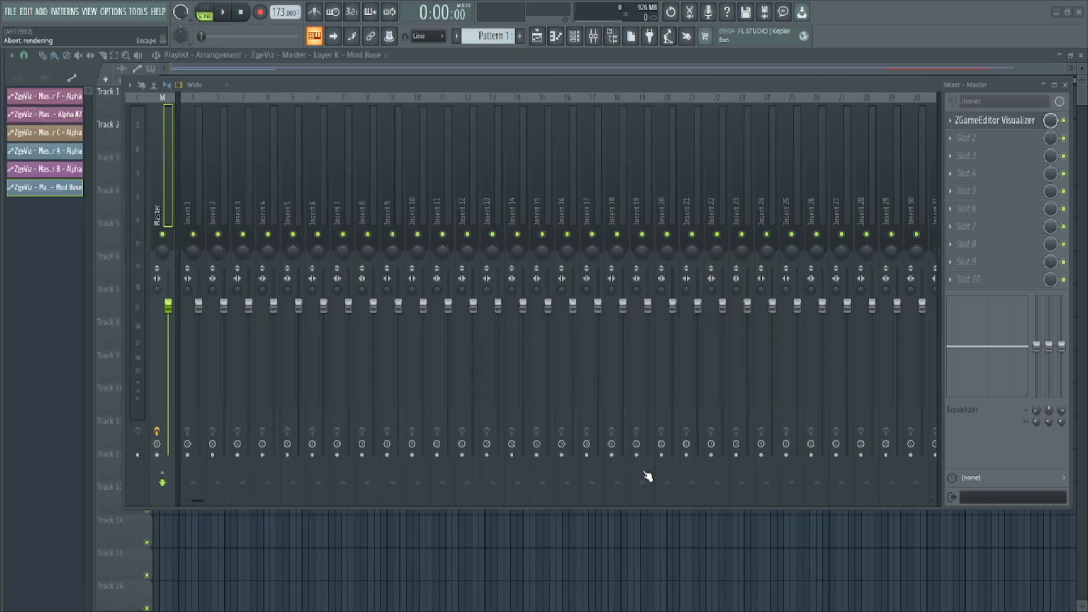